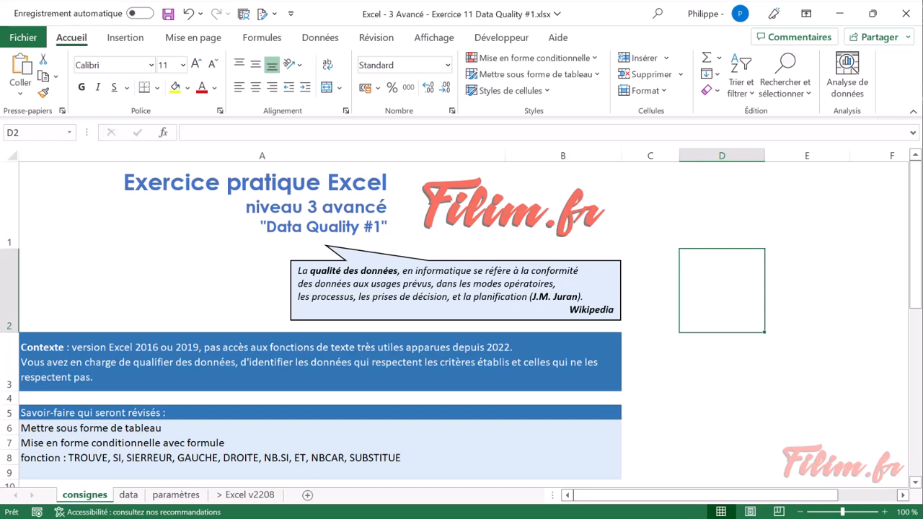
Read the data quality definition and context on the consignes sheet, and look over the sample paths on the > Excel v2208 sheet.
left_click(350, 297)
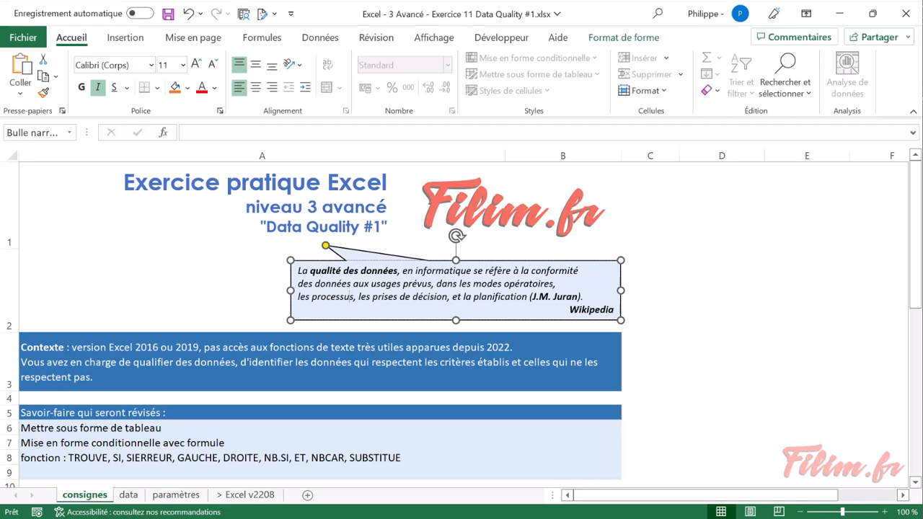
left_click(145, 349)
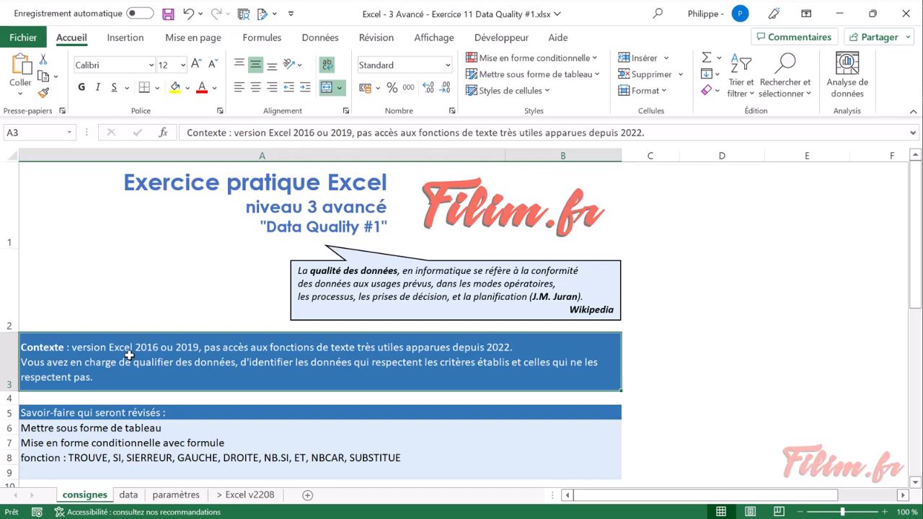
left_click(245, 496)
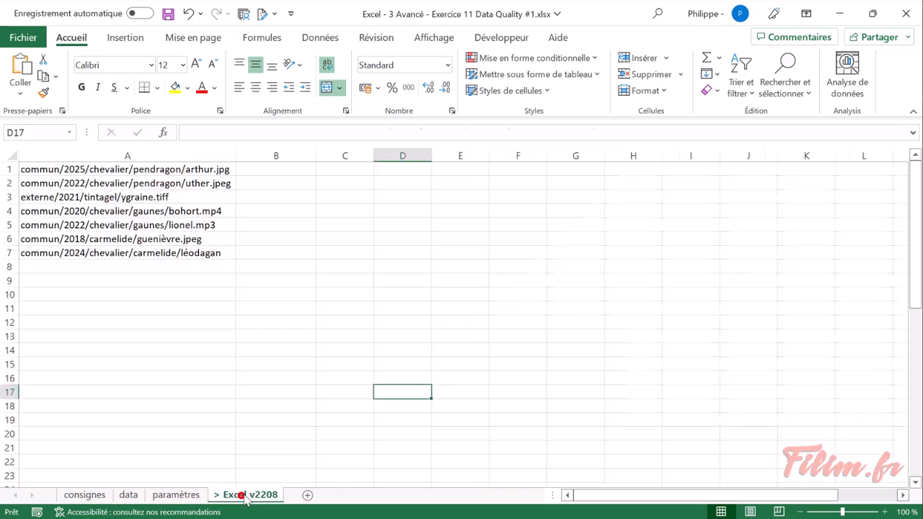
scroll(270, 425, "up", 3)
scroll(270, 425, "up", 2)
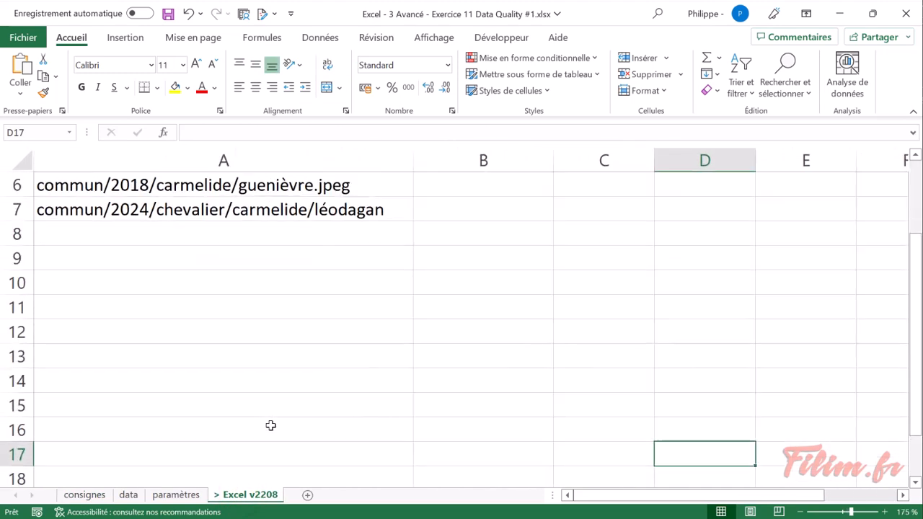
scroll(270, 425, "up", 2)
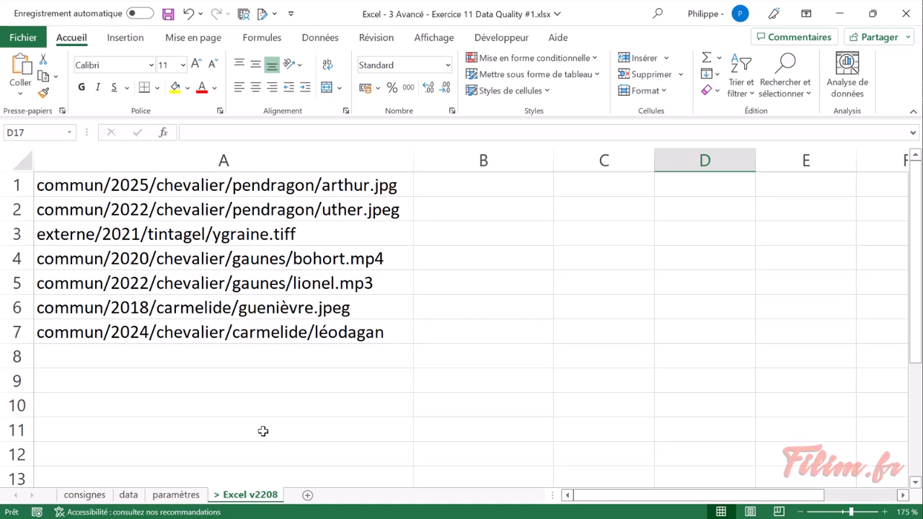
left_click(82, 495)
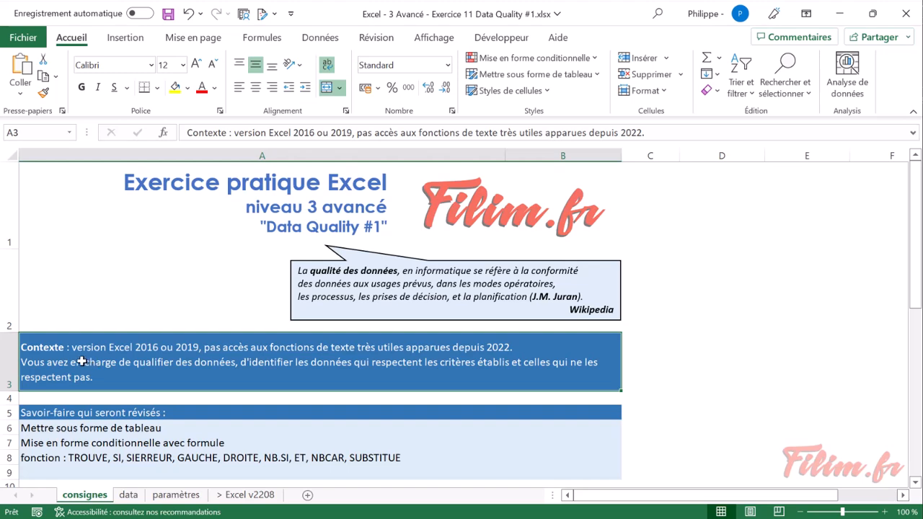
Look over the list of file addresses in A4:A10 of the data sheet.
left_click(128, 494)
scroll(138, 372, "up", 3, "ctrl")
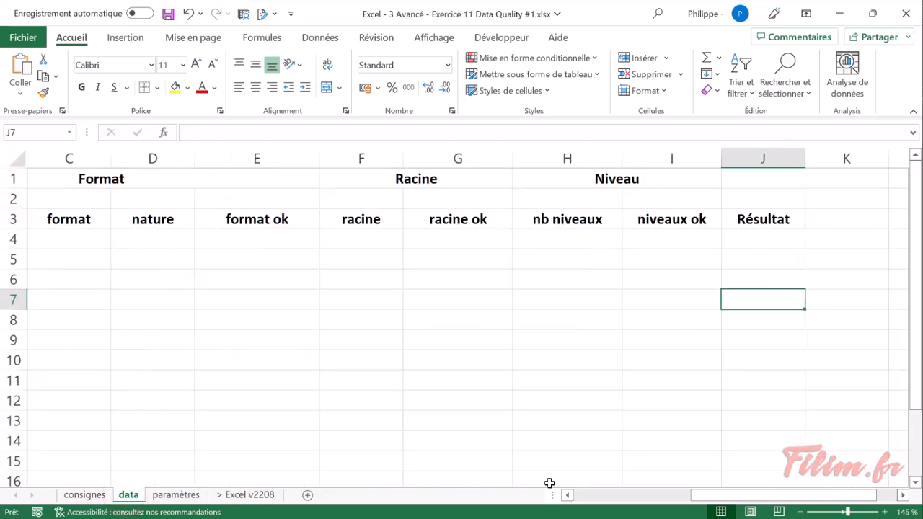
left_click(597, 496)
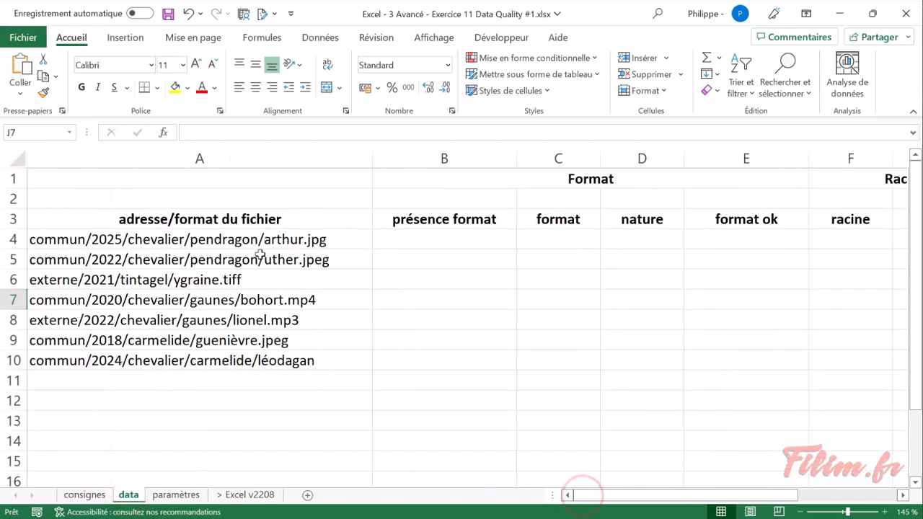
left_click_drag(272, 238, 257, 360)
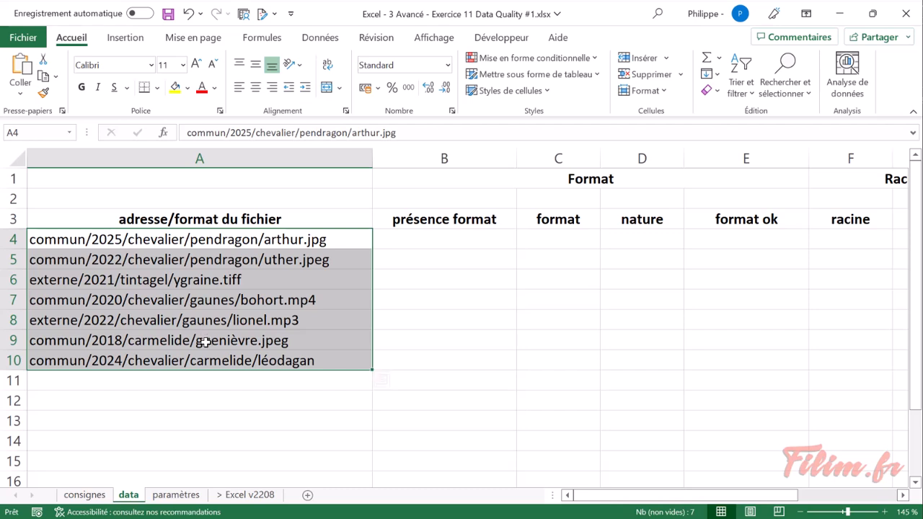
Examine the folder segments, file name and extension of the address in A4, and compare them with the other addresses in column A.
left_click(92, 242)
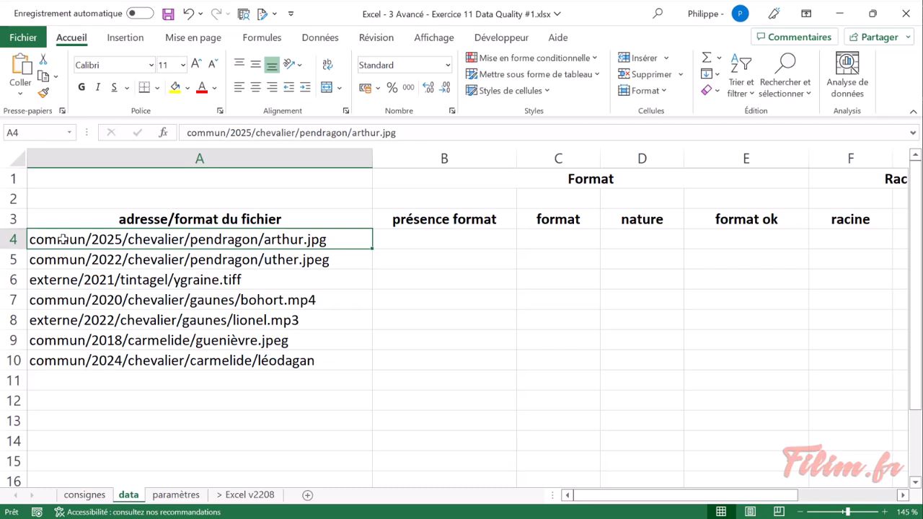
double_click(105, 237)
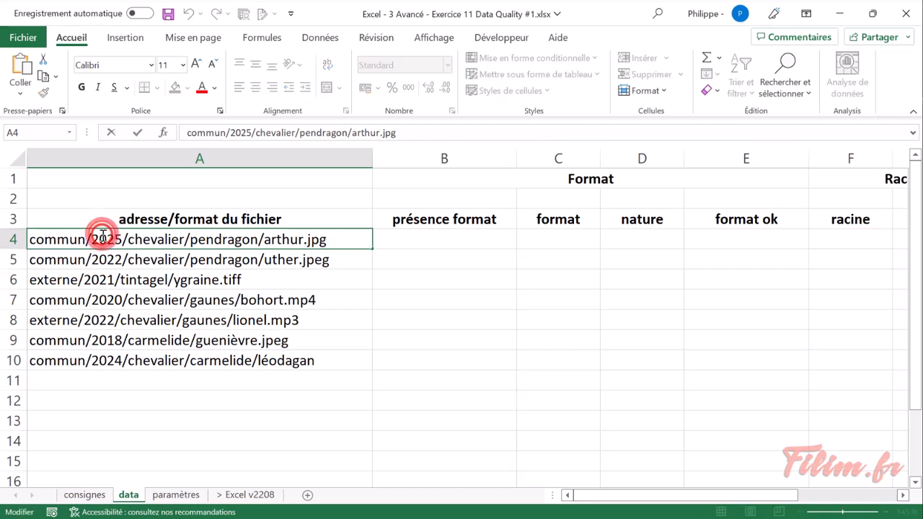
double_click(168, 240)
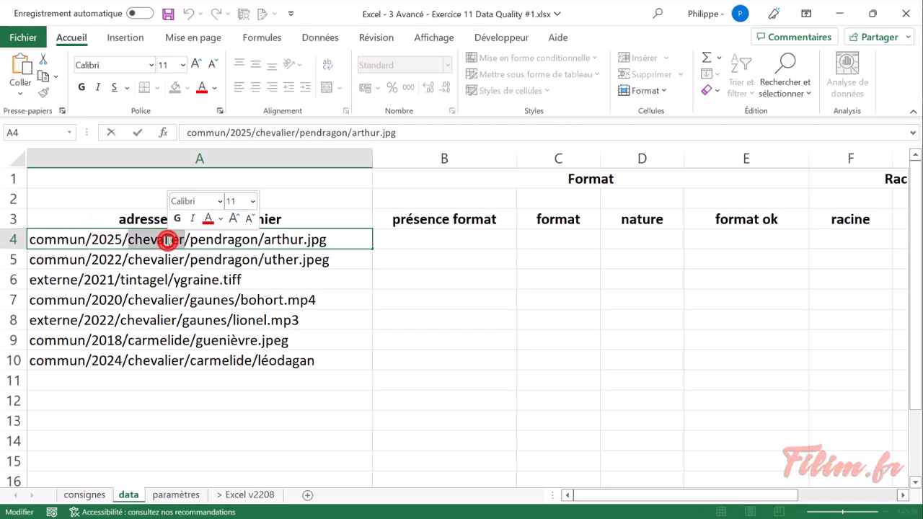
double_click(231, 240)
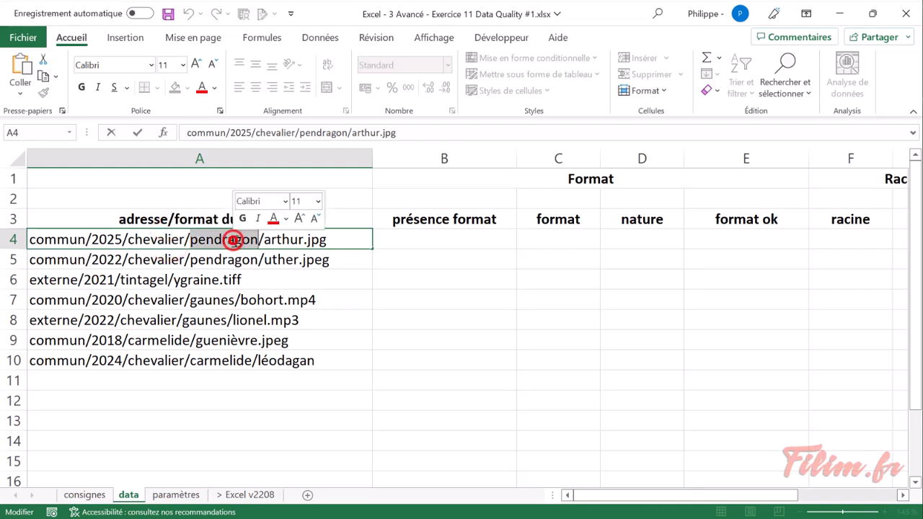
left_click(286, 239)
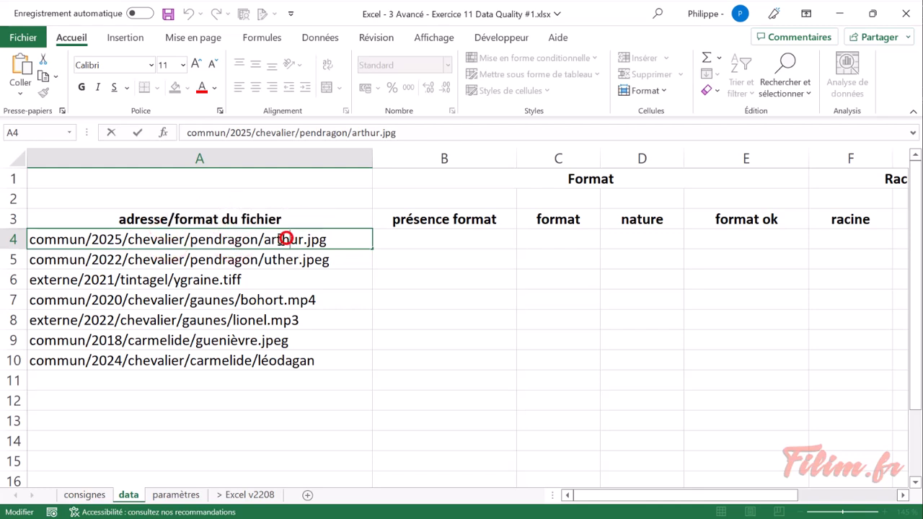
left_click_drag(265, 240, 337, 356)
left_click(337, 260)
left_click(339, 281)
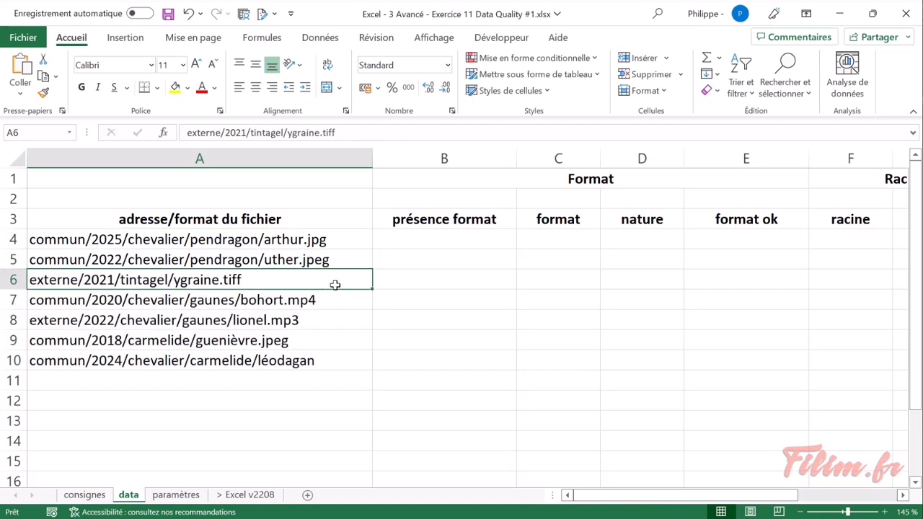
left_click_drag(200, 244, 195, 358)
Read the three criteria on the consignes sheet and examine the authorised formats in A2:A5 of the paramètres sheet.
left_click(85, 494)
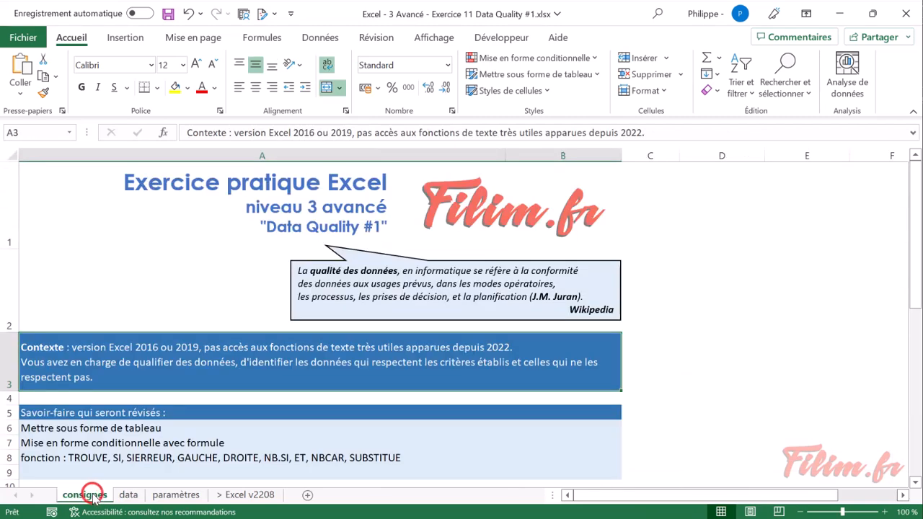
scroll(156, 415, "down", 3)
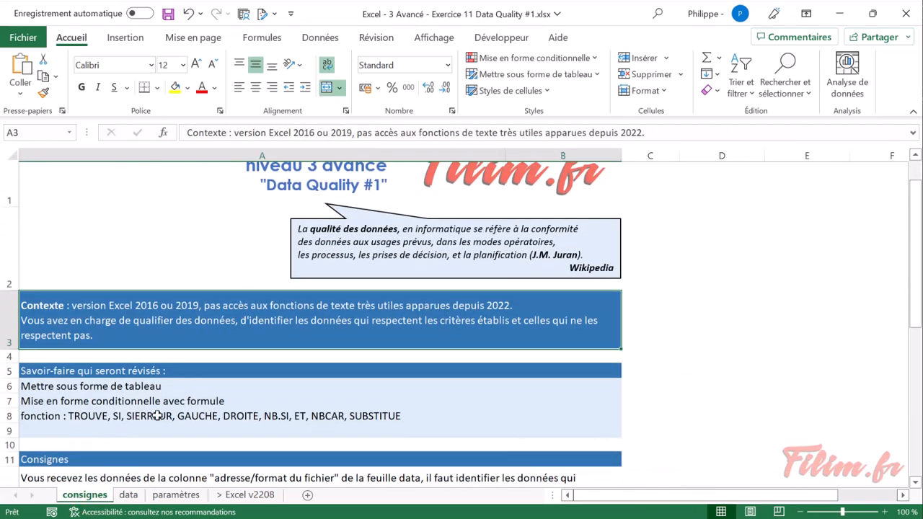
scroll(156, 415, "down", 1)
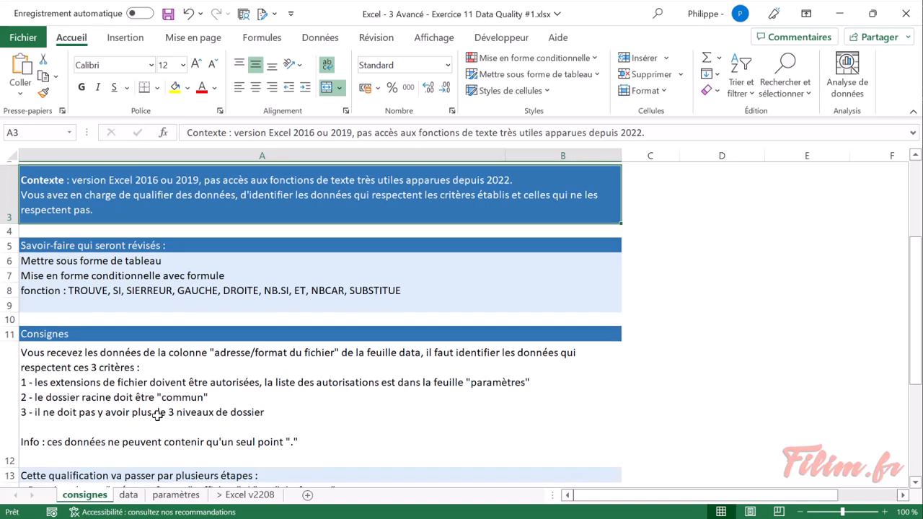
left_click(56, 390)
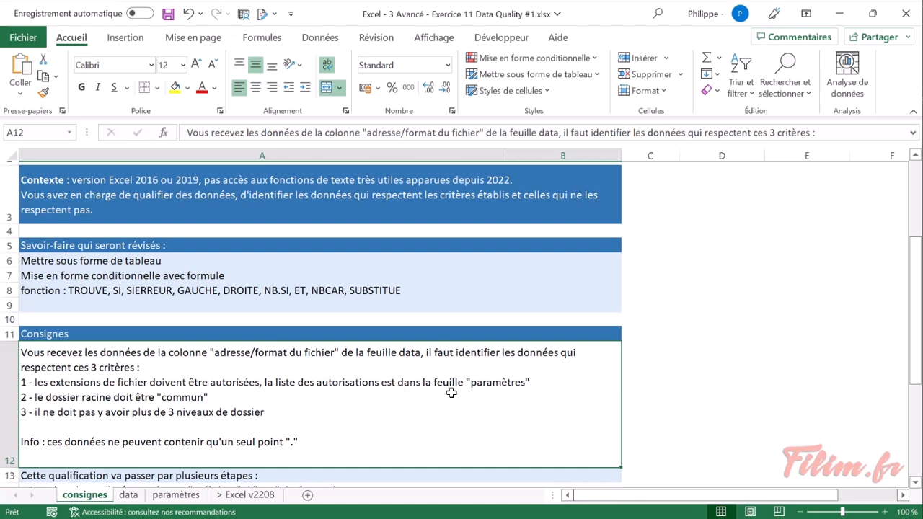
left_click(175, 494)
scroll(164, 356, "up", 4, "ctrl")
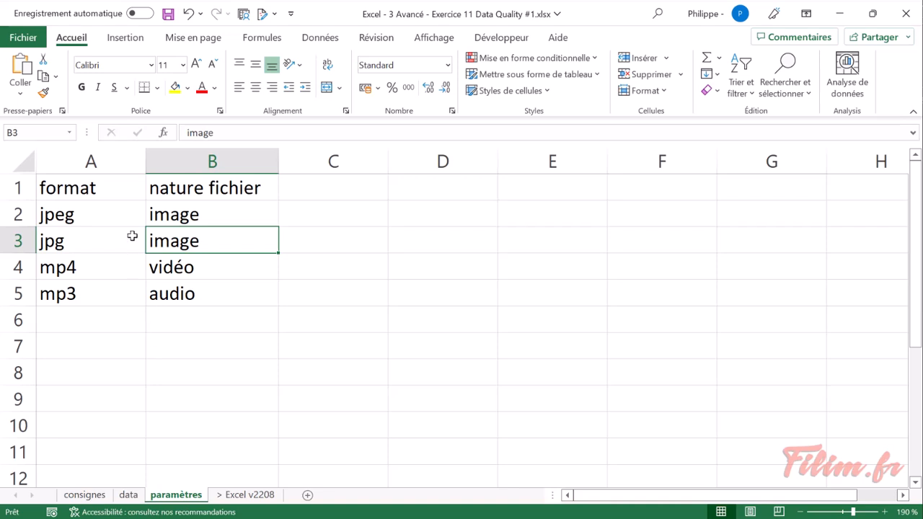
left_click_drag(120, 215, 103, 292)
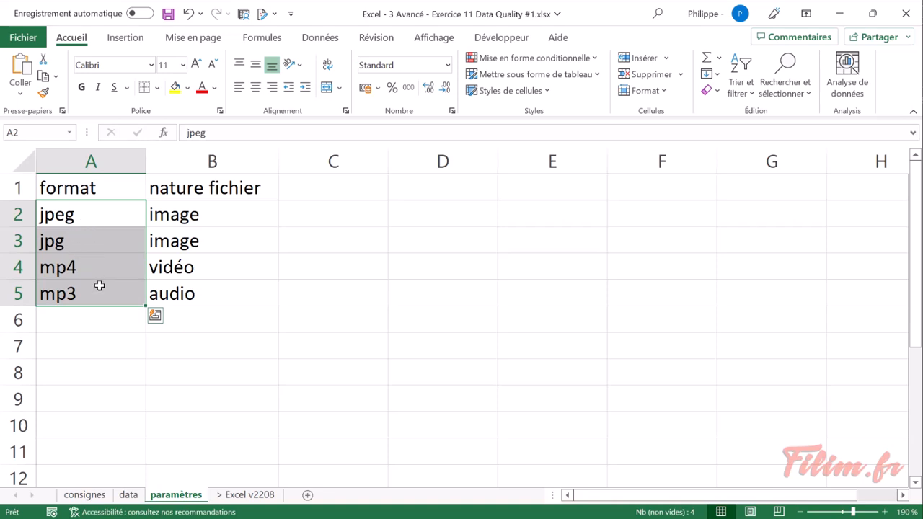
Check the file extensions of the addresses in A4, A5, A6 and A10 on the data sheet against the authorised formats.
left_click(128, 495)
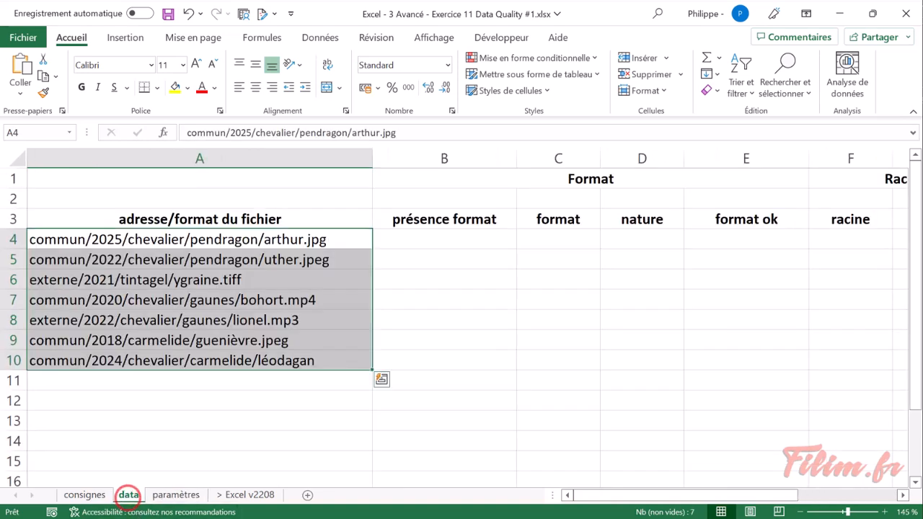
left_click(340, 240)
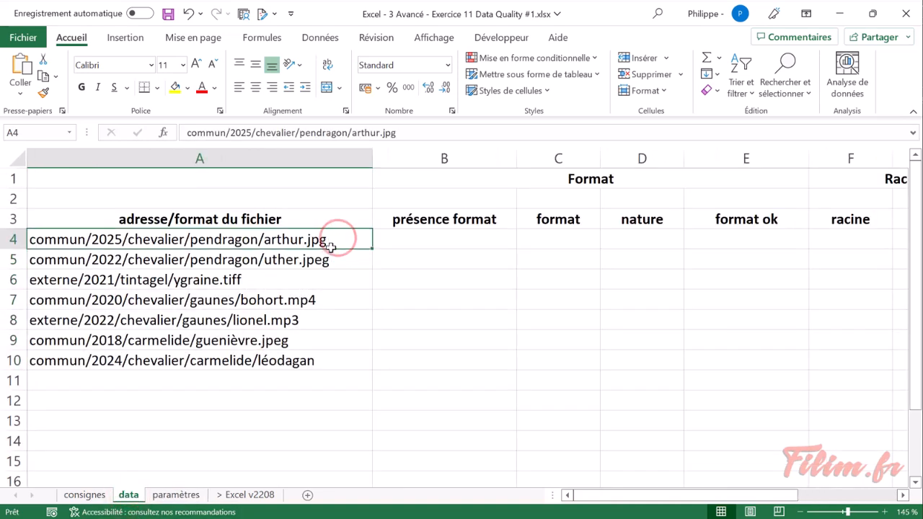
left_click(320, 261)
left_click(233, 280)
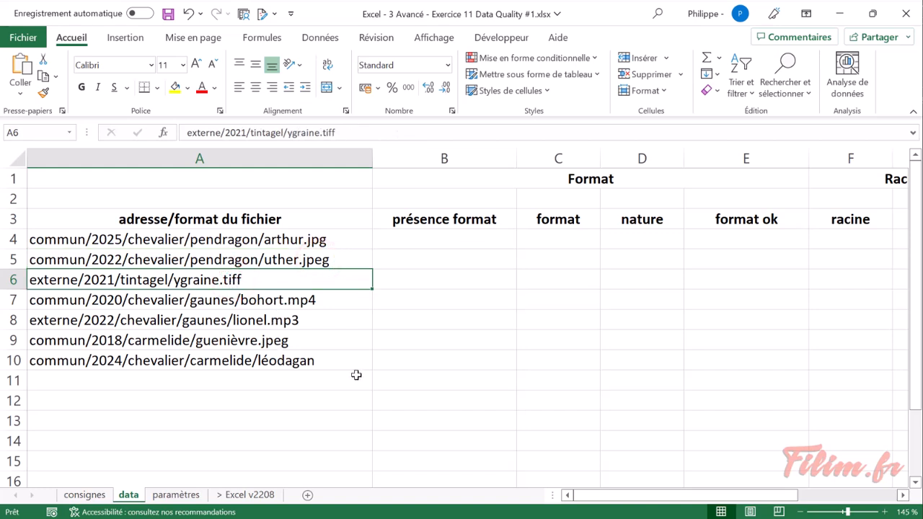
left_click(320, 364)
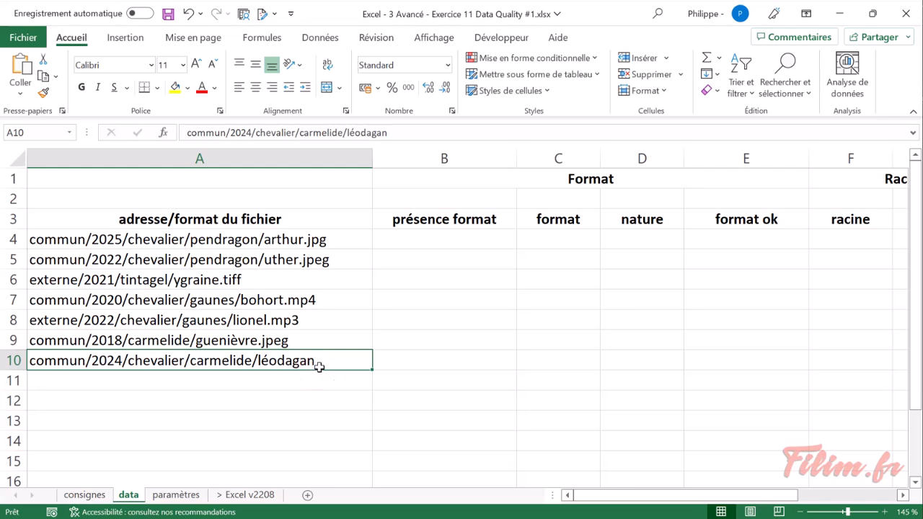
Review the root folder criterion on the consignes sheet and examine the root folder of the addresses on the data sheet.
left_click(84, 495)
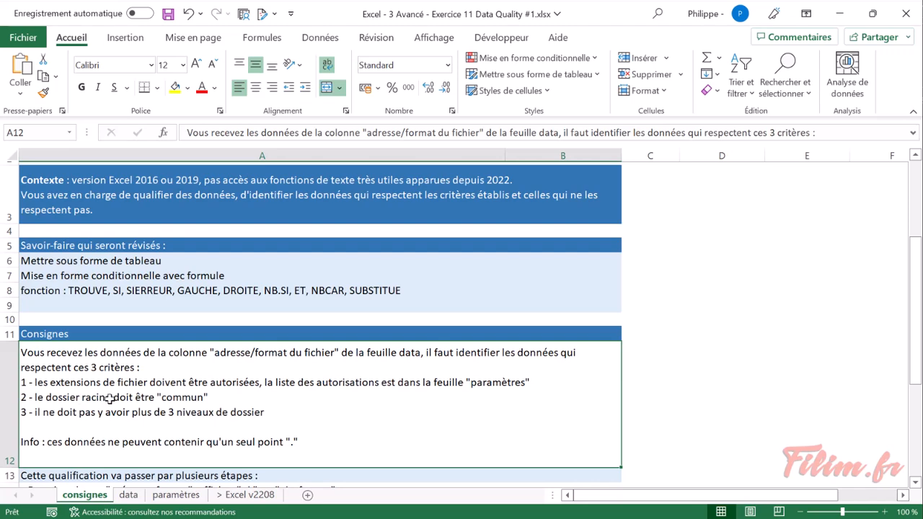
left_click(128, 494)
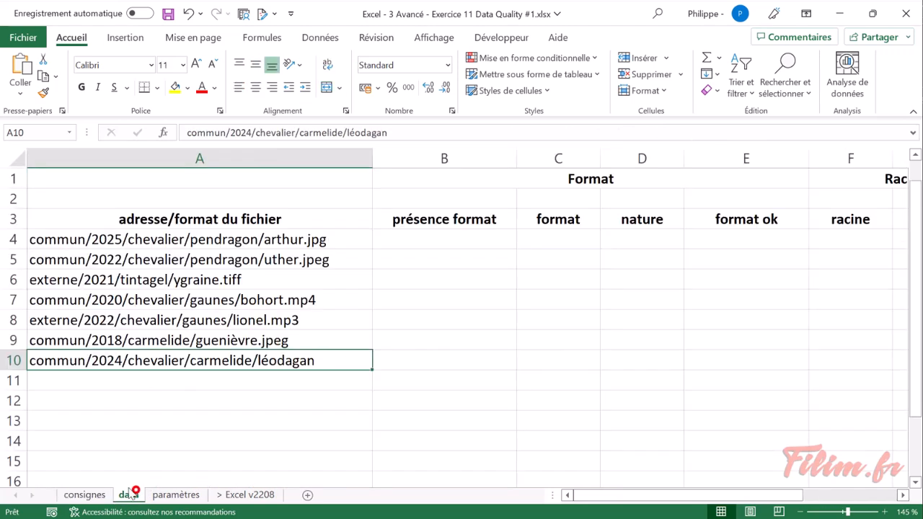
left_click(43, 240)
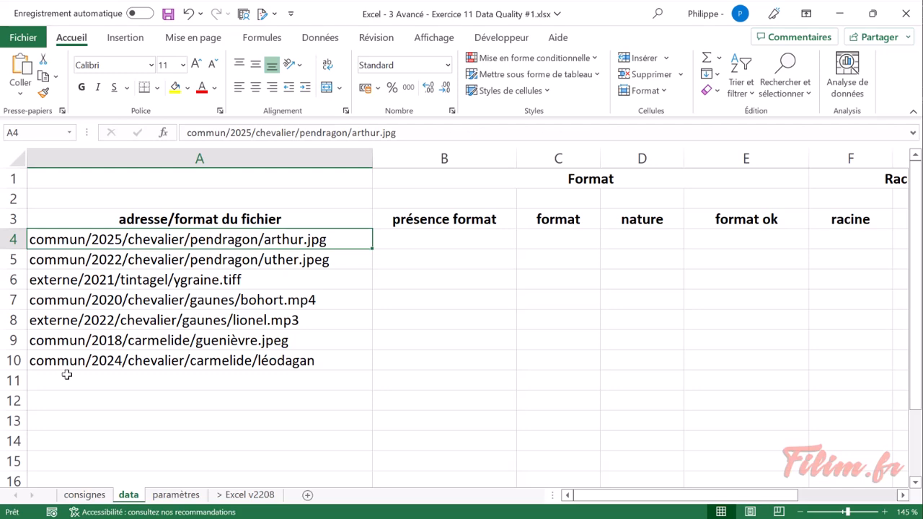
Review the folder level criterion on the consignes sheet and examine each folder level of the address in A4 on the data sheet.
left_click(83, 494)
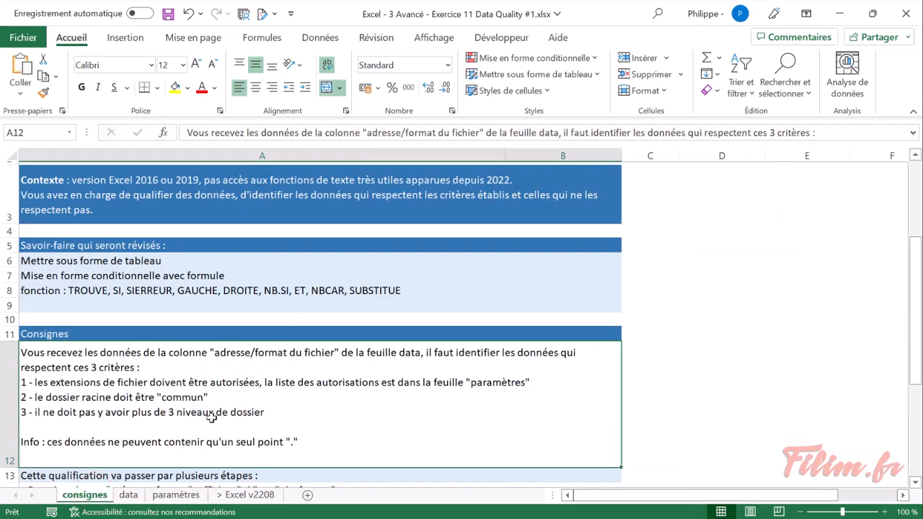
left_click(128, 494)
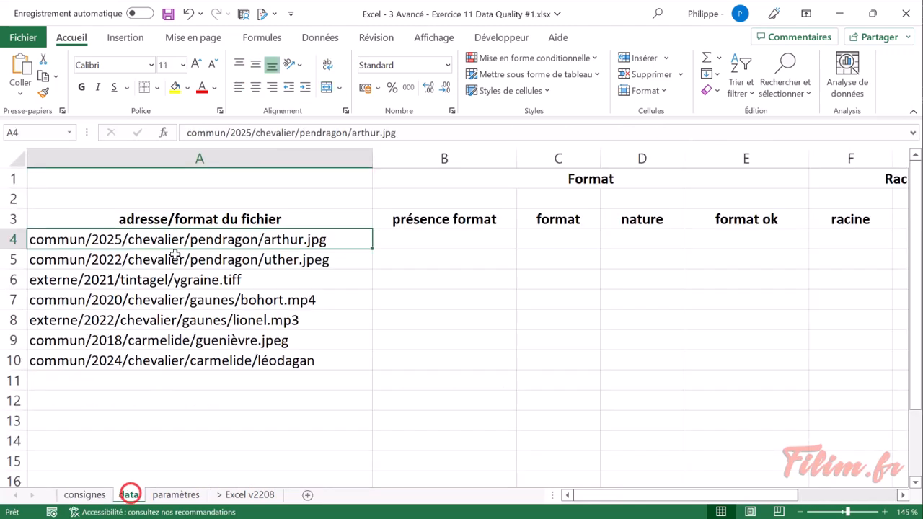
double_click(72, 239)
double_click(70, 239)
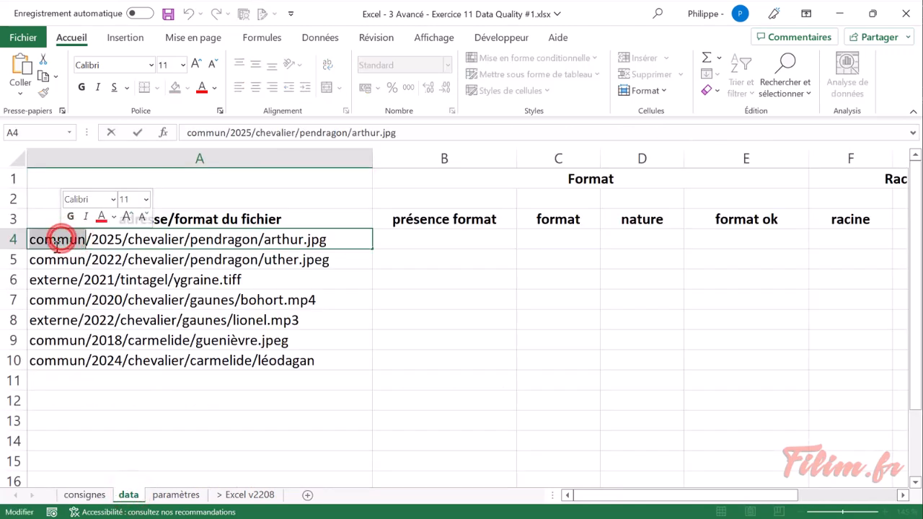
double_click(100, 238)
double_click(137, 239)
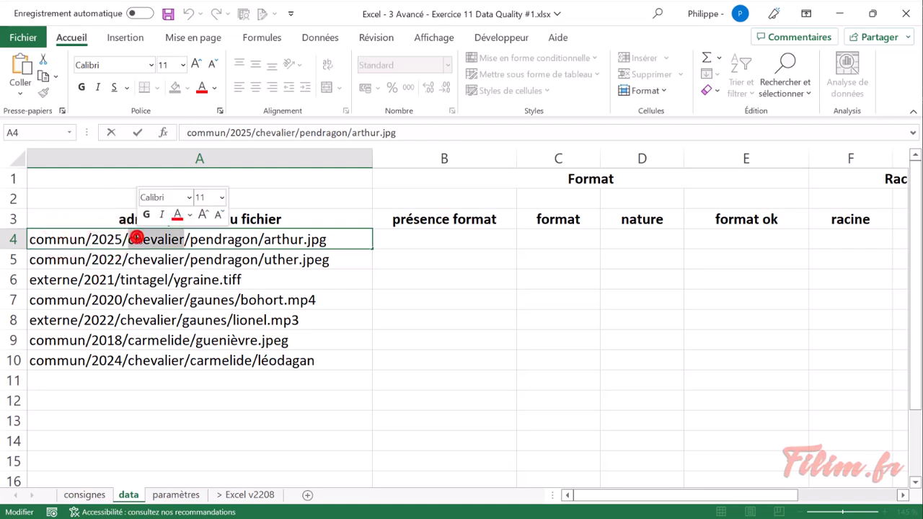
double_click(224, 239)
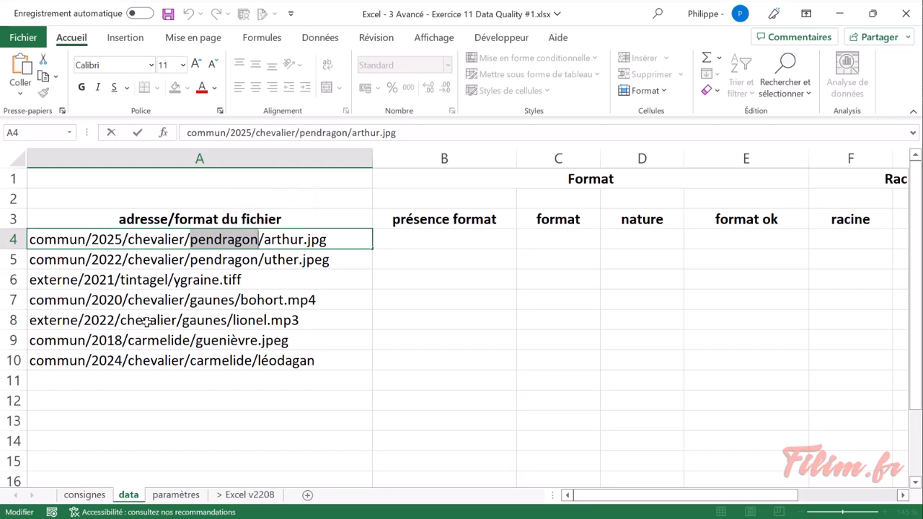
Examine the folder levels and the file name of the address in A9 against the folder level criterion.
left_click(65, 340)
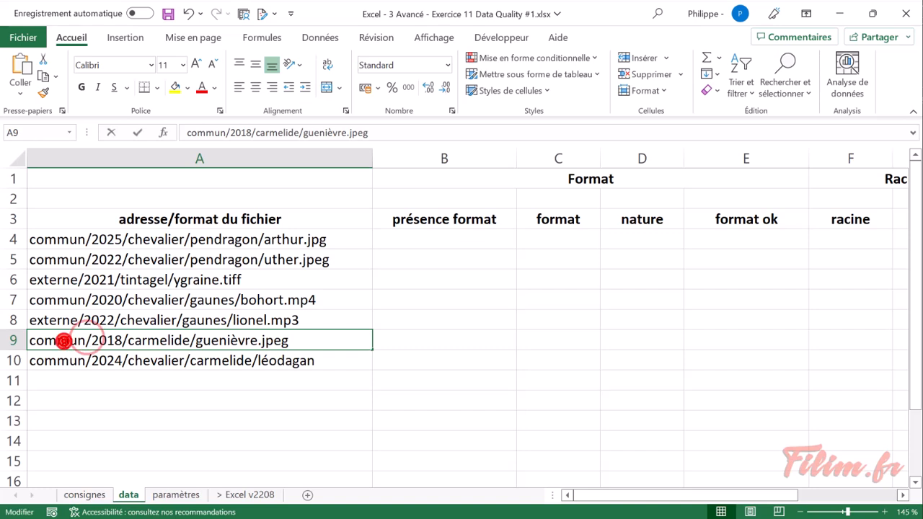
double_click(65, 340)
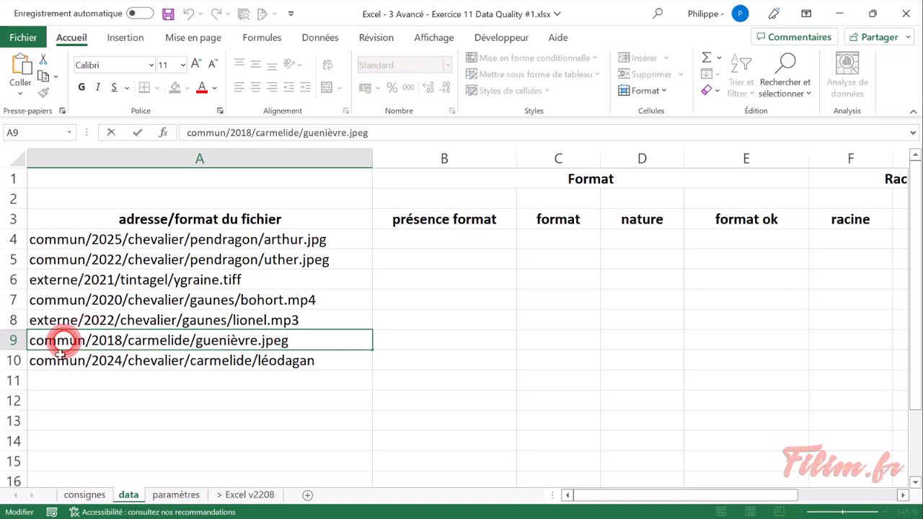
double_click(107, 340)
double_click(160, 339)
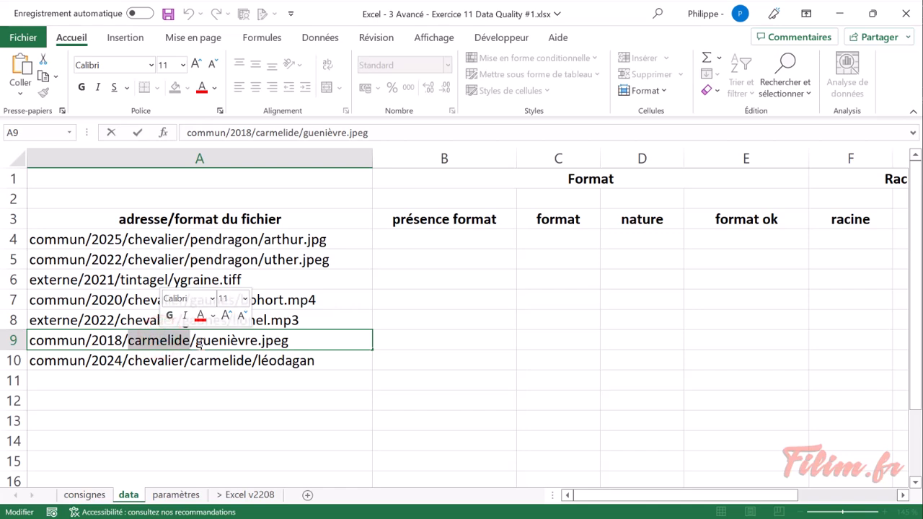
left_click_drag(198, 343, 309, 342)
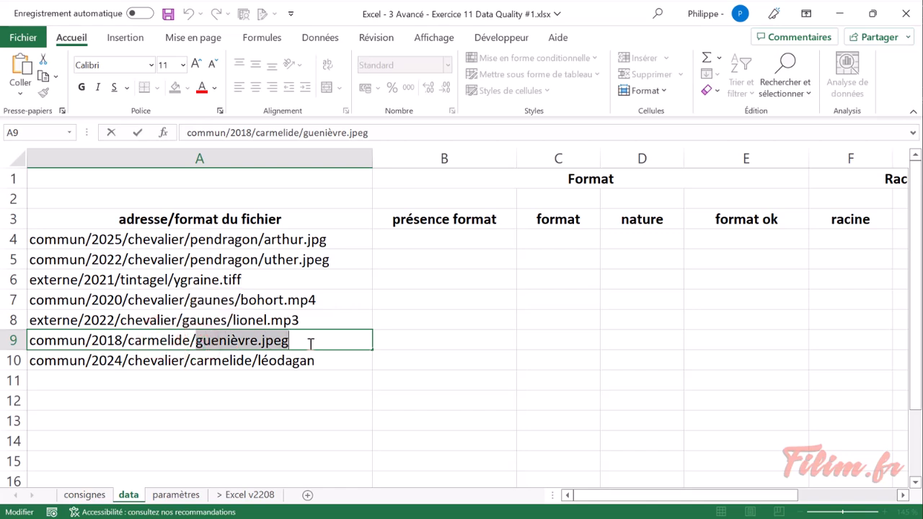
left_click(226, 385)
left_click(262, 343)
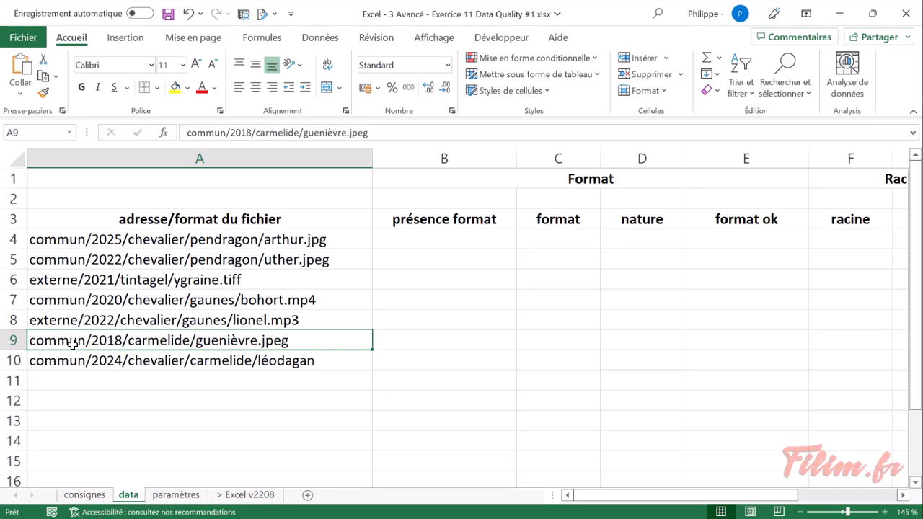
Review the skills listed in A6:A8 of the consignes sheet: table formatting, conditional formatting with a formula, and functions.
left_click(84, 494)
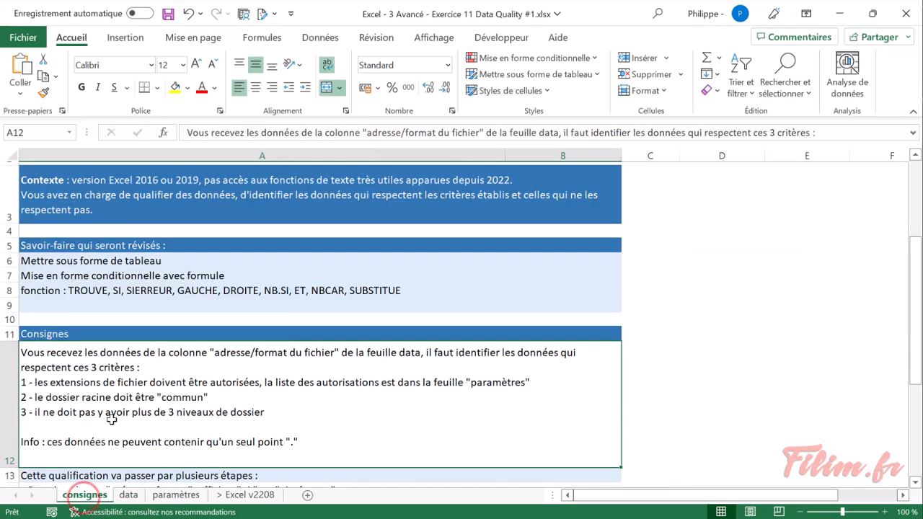
left_click_drag(113, 274, 113, 264)
left_click(119, 263)
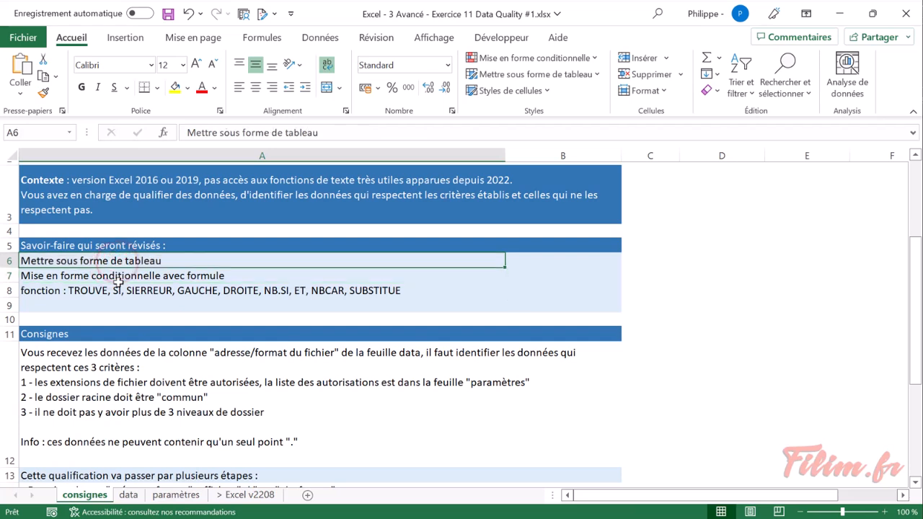
left_click(120, 278)
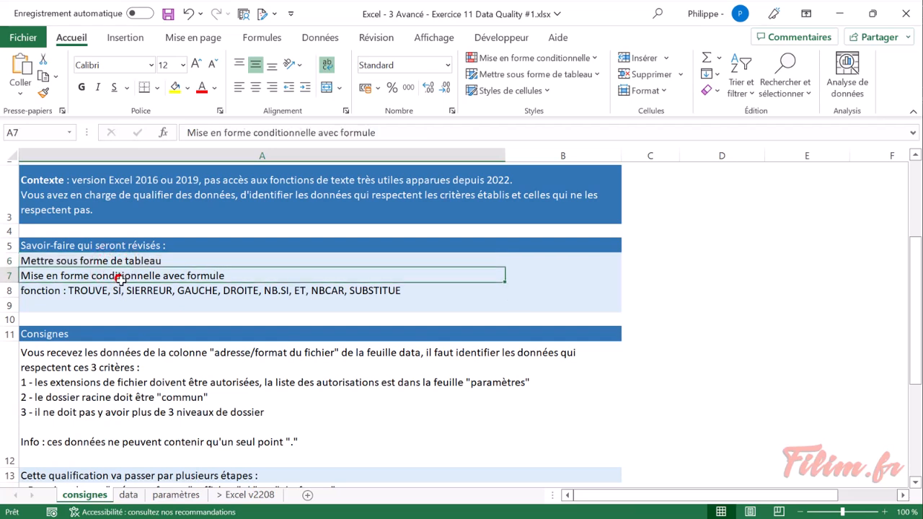
left_click(100, 292)
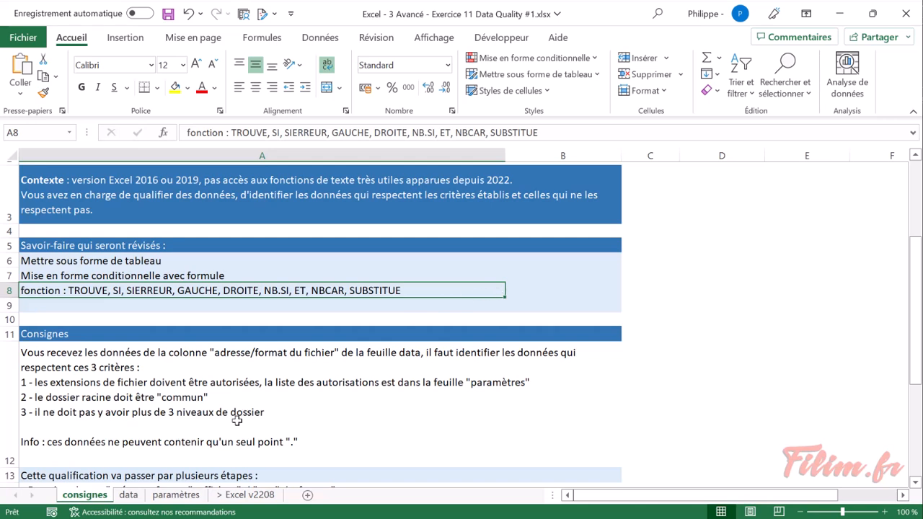
Read the Info line in A12 of the consignes sheet about the single point allowed in the data.
left_click(38, 442)
double_click(38, 442)
triple_click(37, 441)
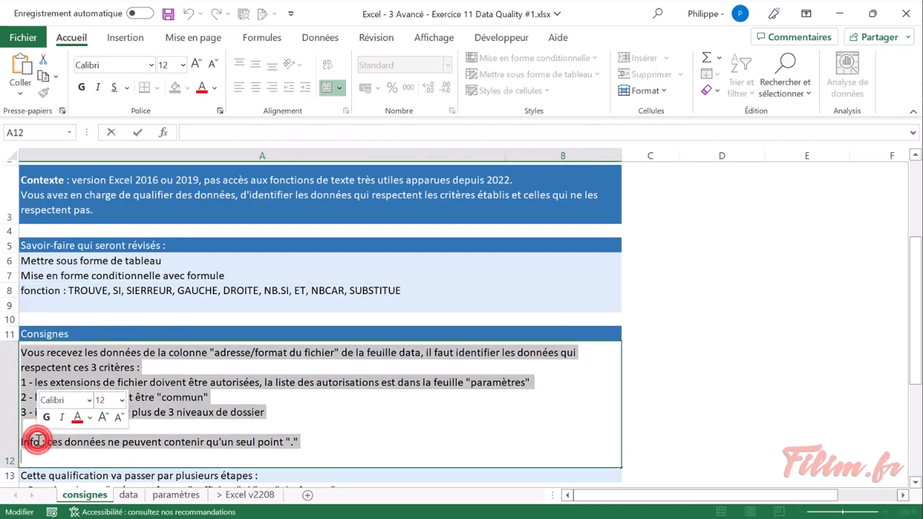
left_click(157, 452)
left_click_drag(314, 438, 15, 439)
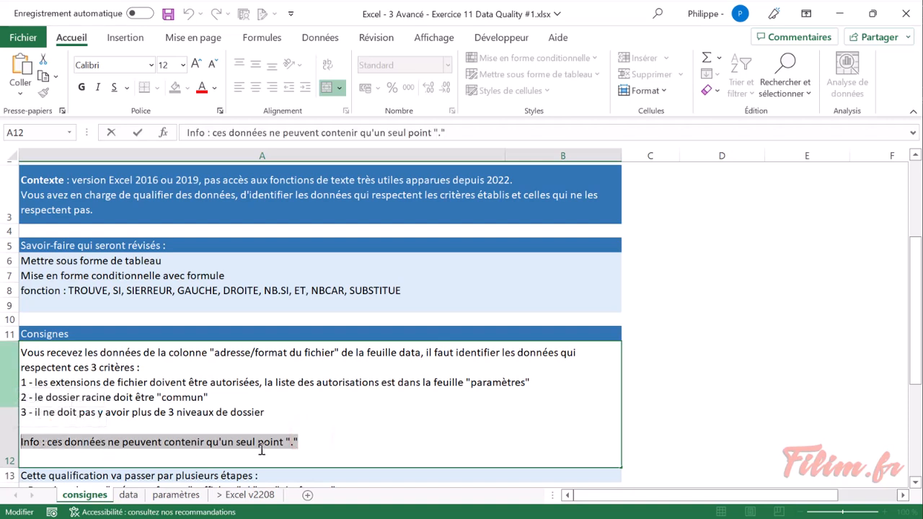
Check the addresses in column A of the data sheet against the single-point rule.
left_click(128, 495)
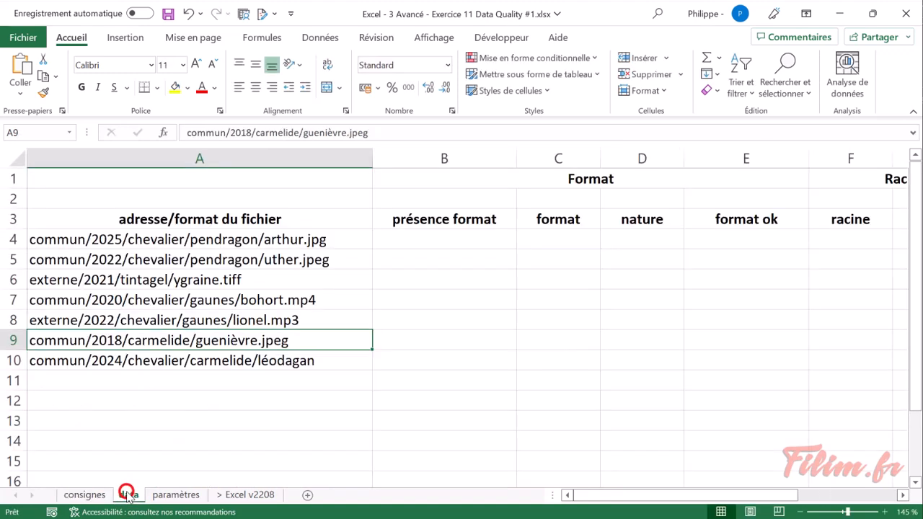
left_click(295, 239)
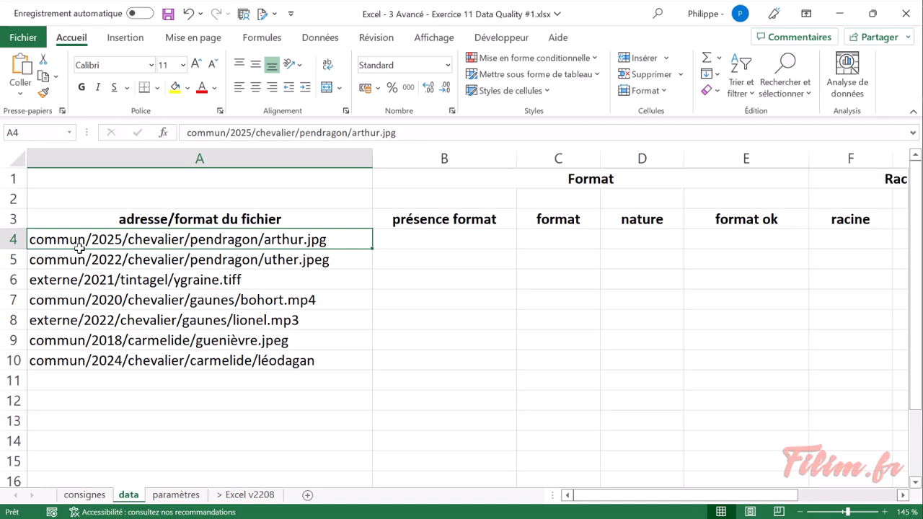
left_click(134, 256)
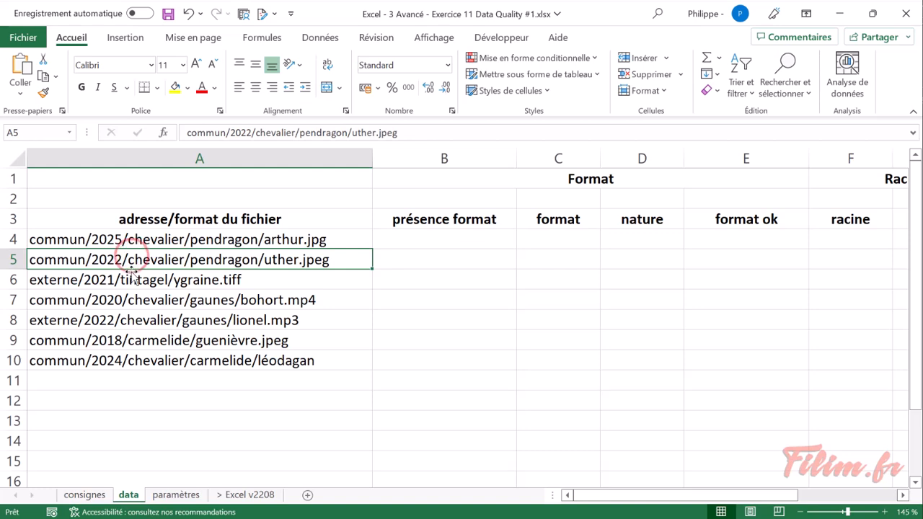
left_click(136, 280)
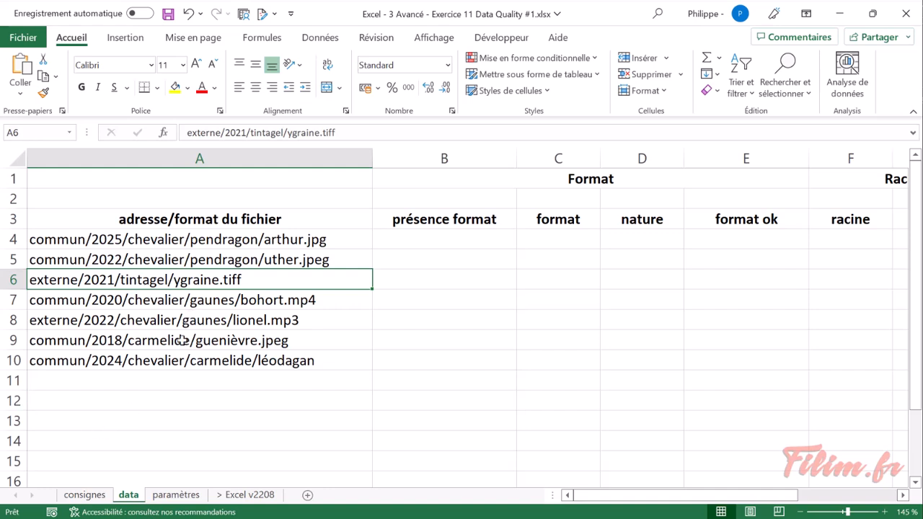
left_click(173, 360)
left_click(173, 319)
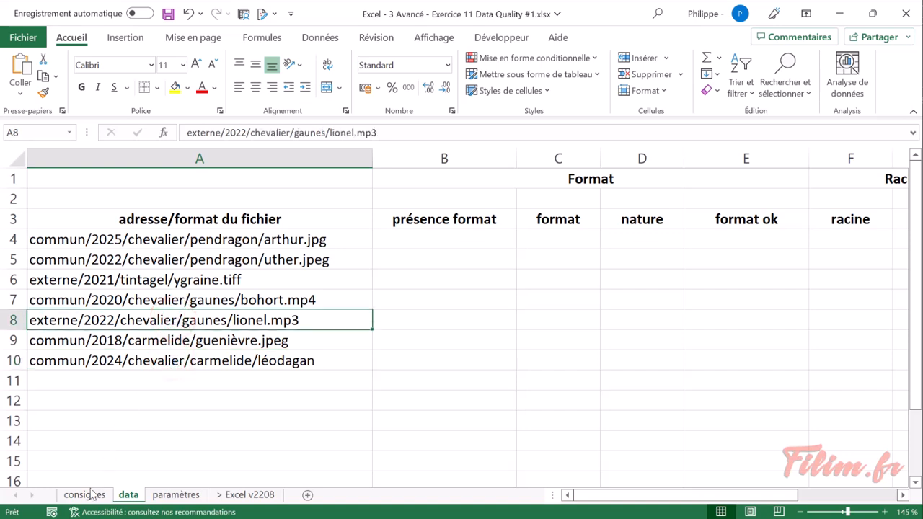
left_click(209, 342)
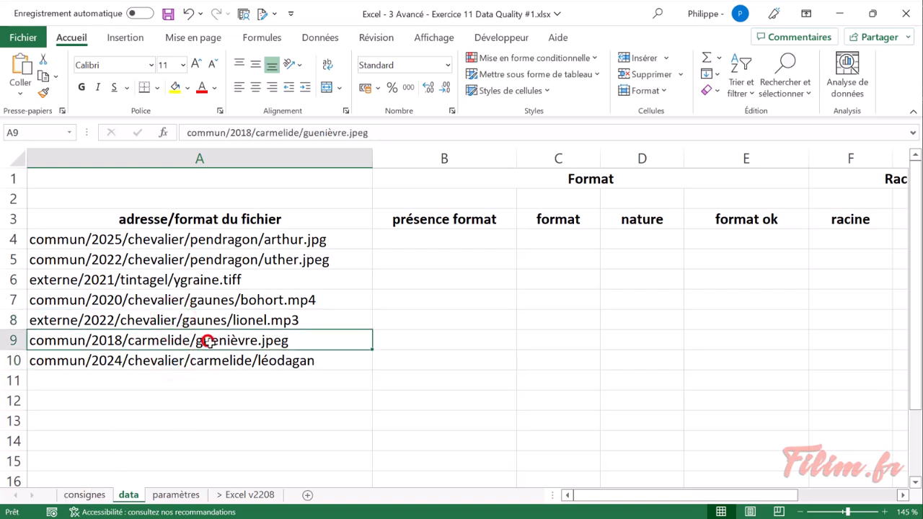
Read the qualification stages on the consignes sheet, starting with the "présence format" instruction in A14.
left_click(85, 494)
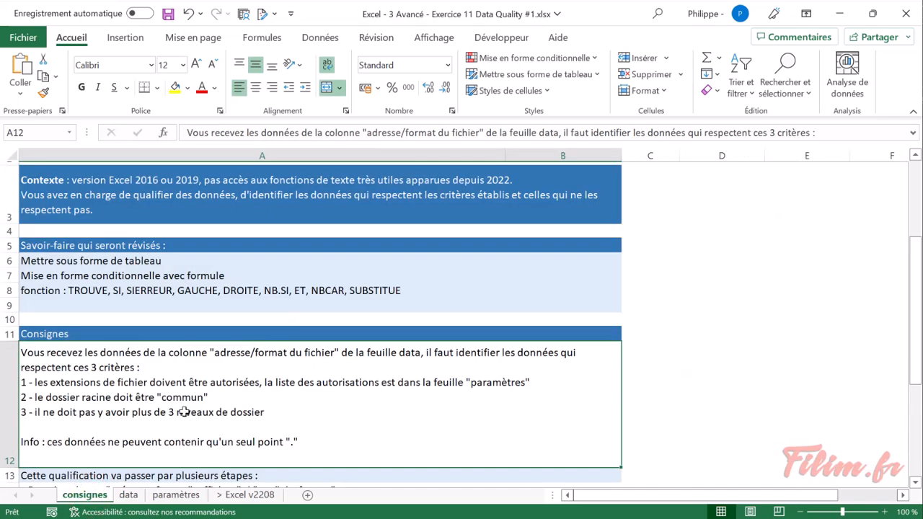
scroll(192, 423, "down", 3)
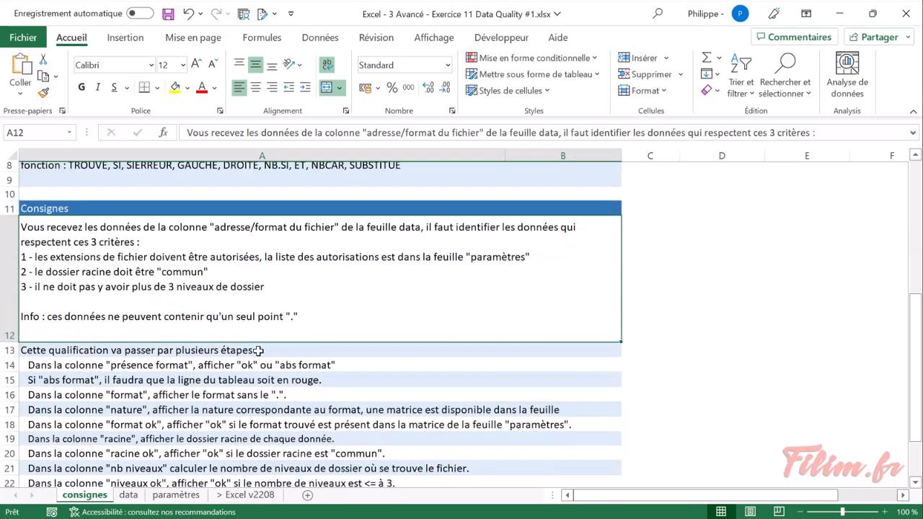
scroll(258, 351, "down", 1)
left_click(205, 322)
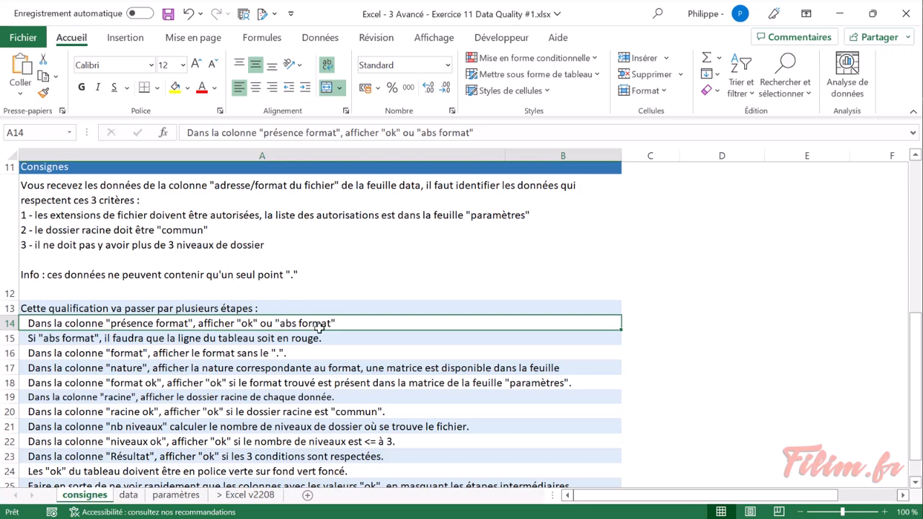
Examine the "présence format" cells B4:B10 on the data sheet alongside the file addresses.
left_click(127, 494)
left_click(445, 241)
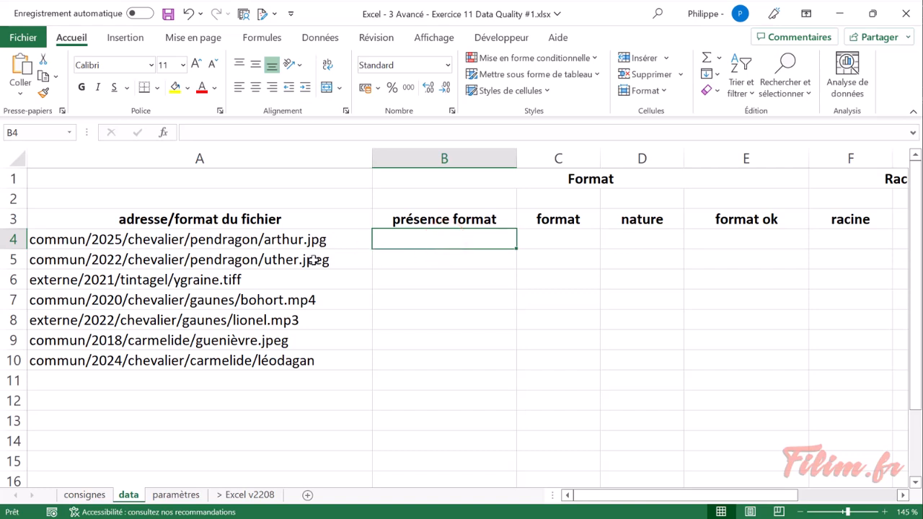
left_click_drag(408, 234, 403, 337)
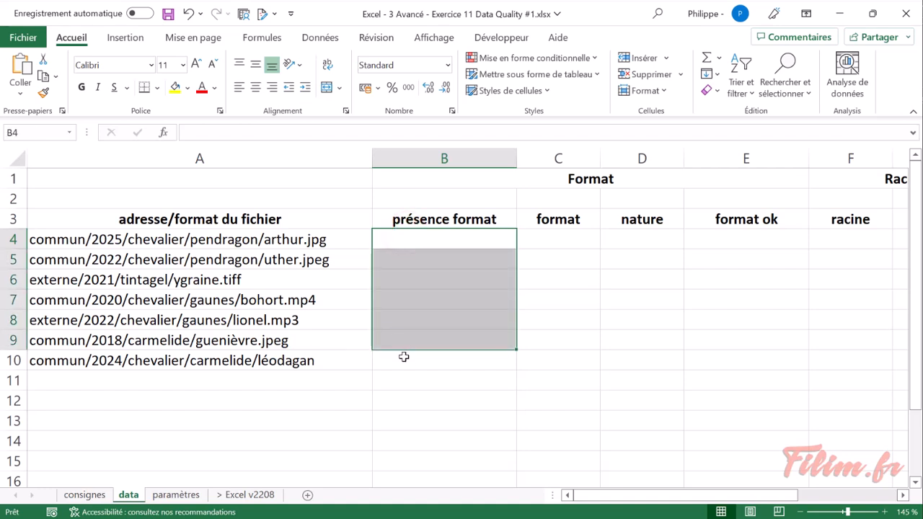
left_click(403, 356)
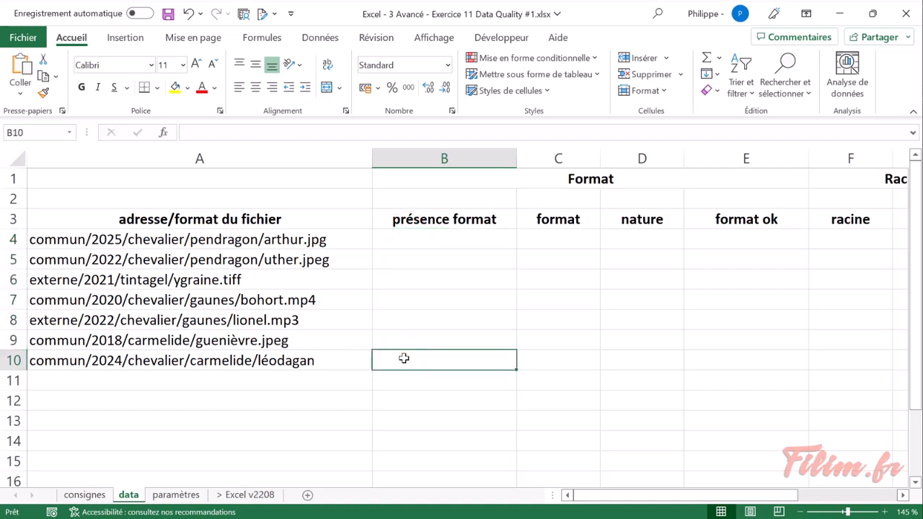
Examine the data range from its headers in row 3, together with separating row 2 and the Format heading in B1, for table formatting.
left_click(336, 288)
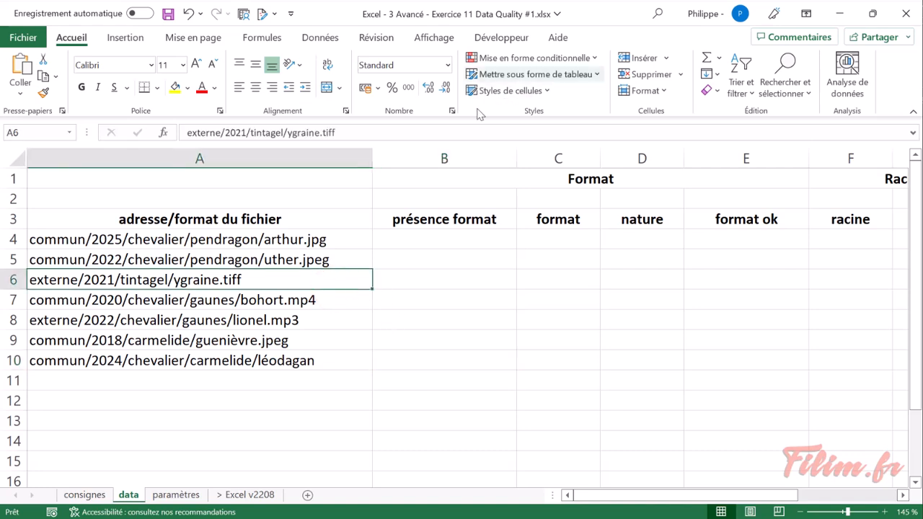
left_click_drag(233, 219, 436, 265)
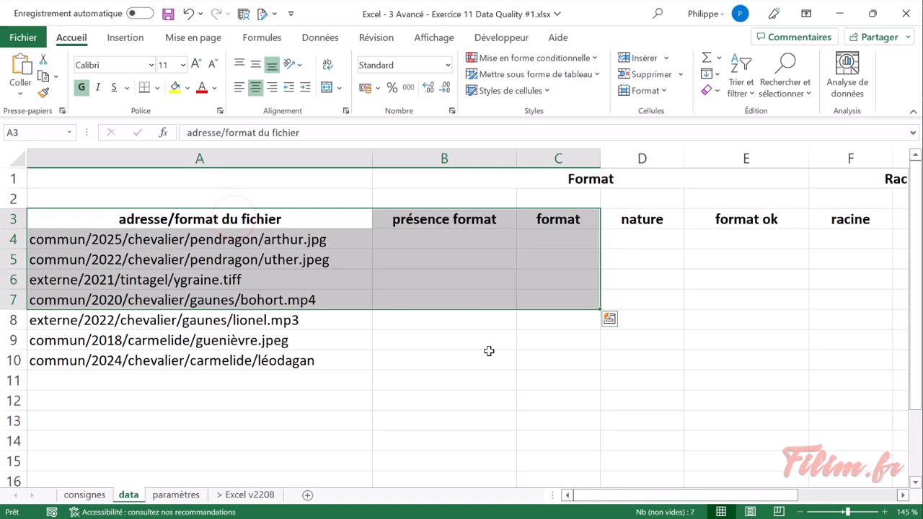
left_click(335, 282)
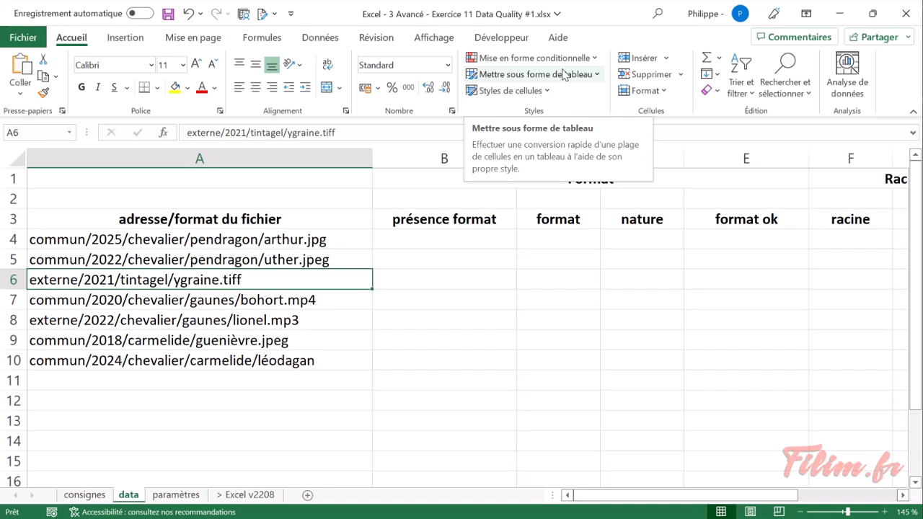
left_click(16, 199)
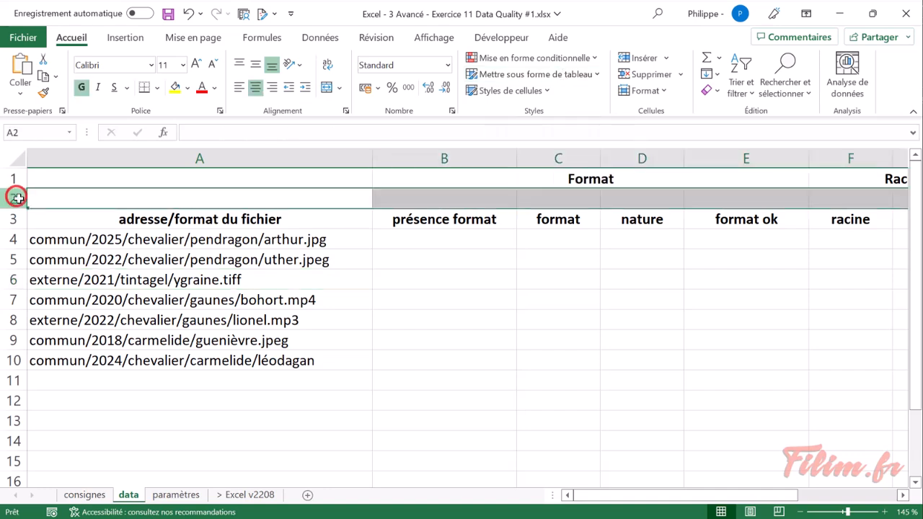
left_click(504, 176)
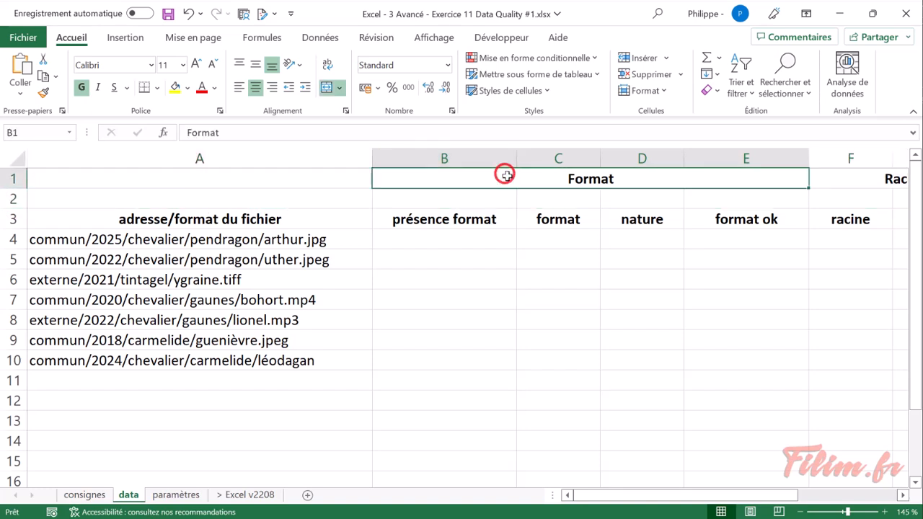
left_click(239, 261)
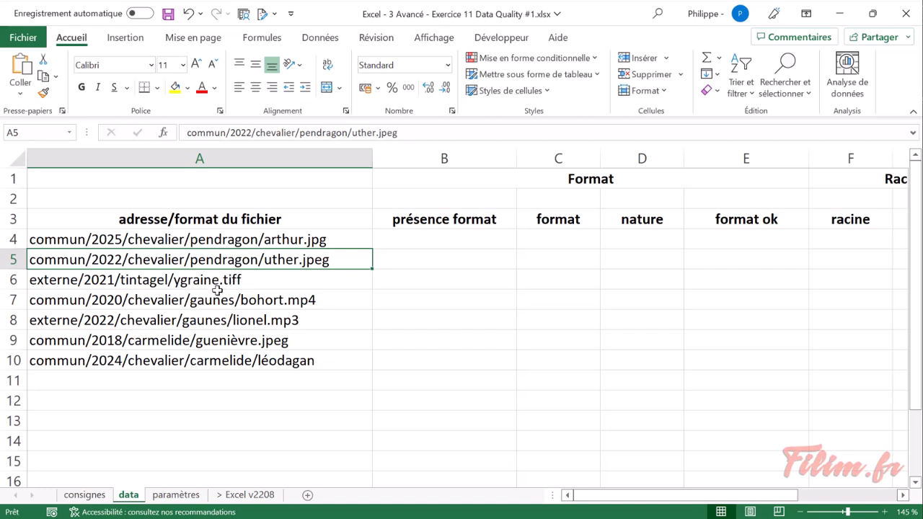
left_click(332, 221)
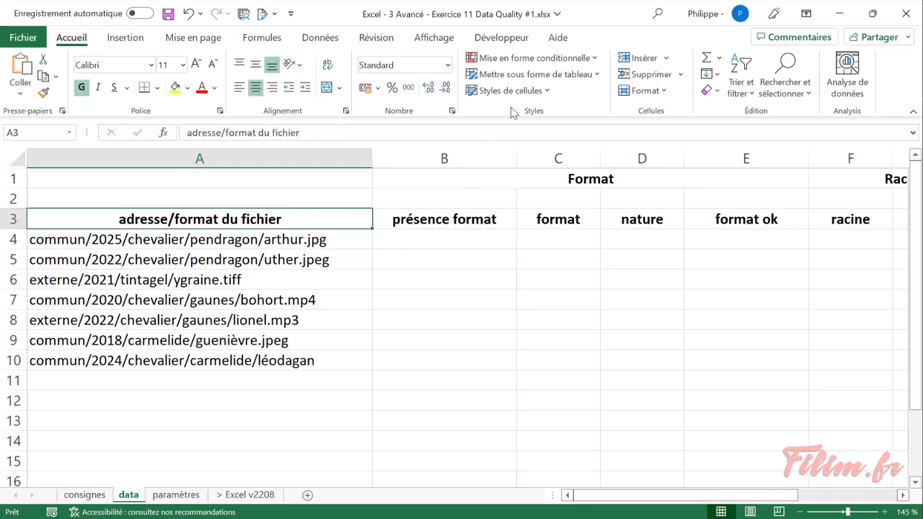
Format the data range with headers in row 3 as a table in the green medium style.
left_click(524, 75)
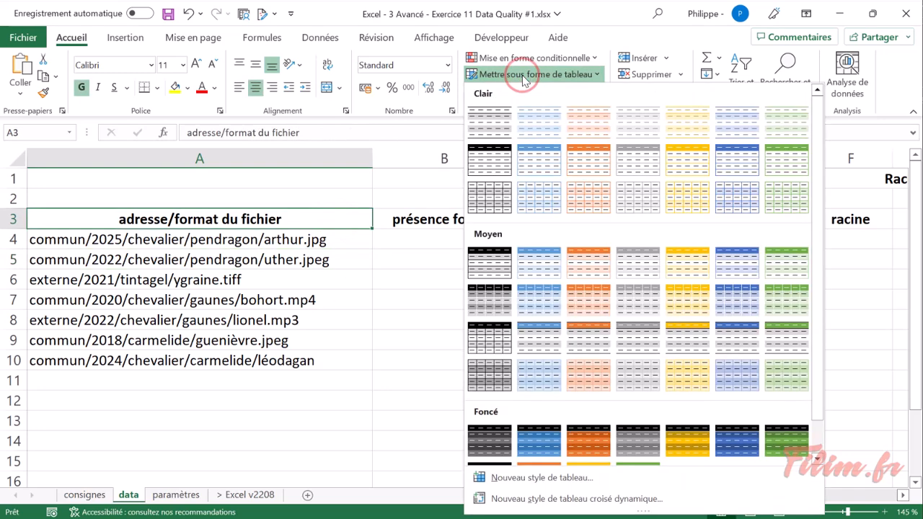
left_click(773, 269)
left_click_drag(494, 215, 439, 267)
left_click(444, 330)
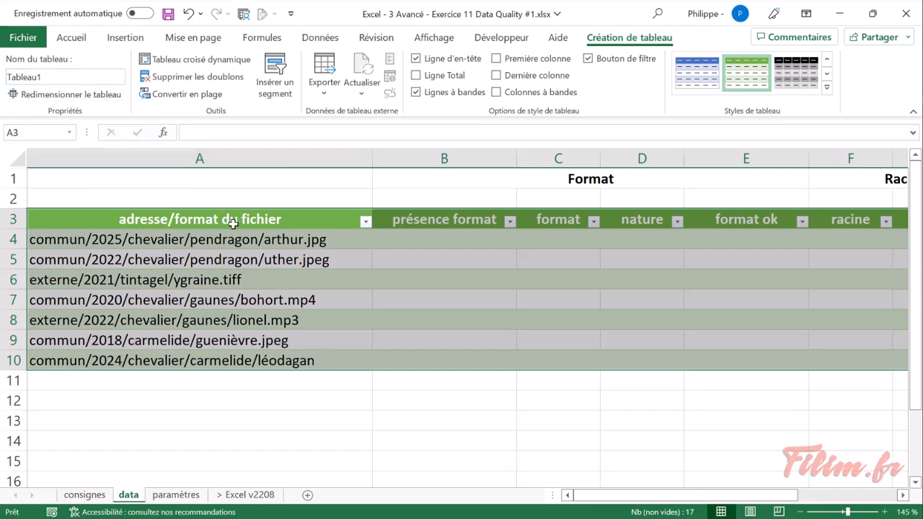
left_click(349, 272)
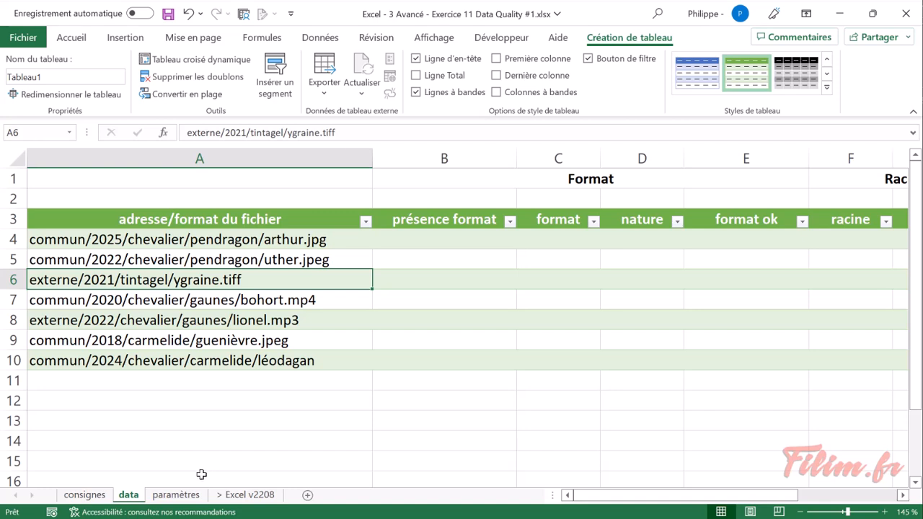
Format A1:B5 on the paramètres sheet as a gold medium-style table, marking that it has headers.
left_click(176, 495)
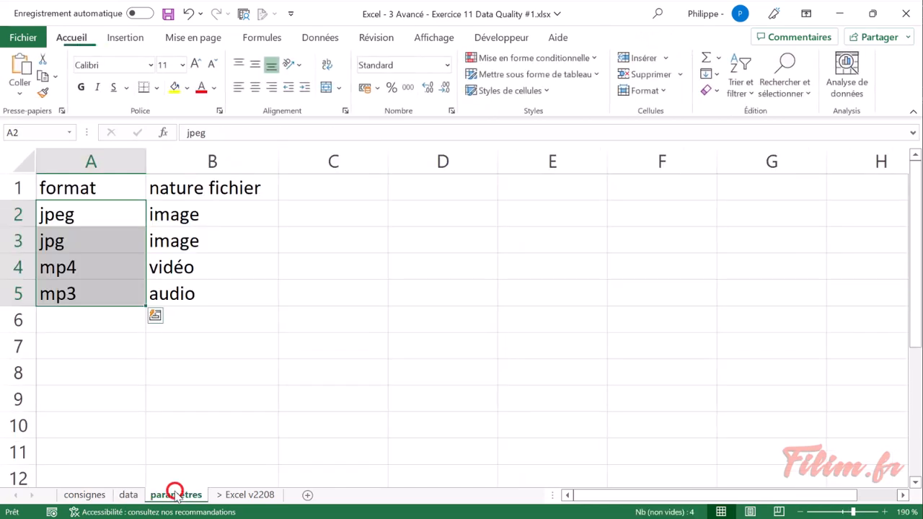
left_click(189, 243)
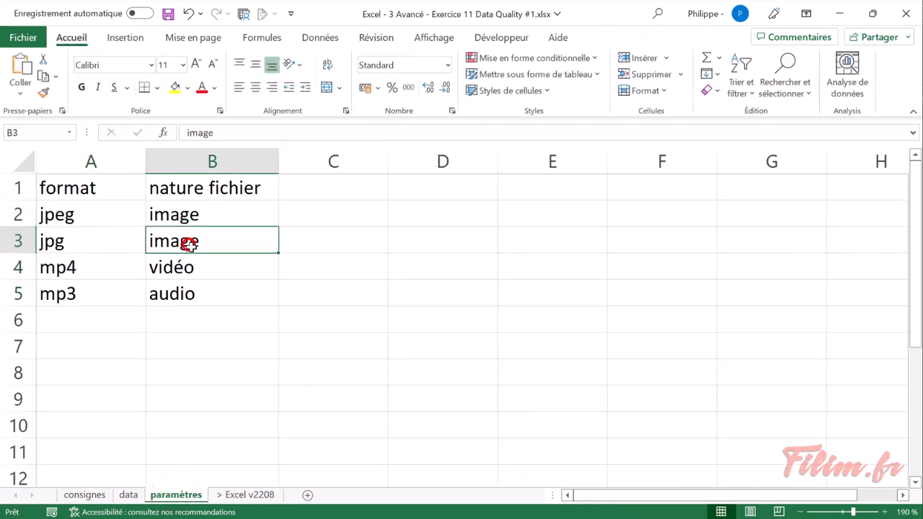
left_click(539, 74)
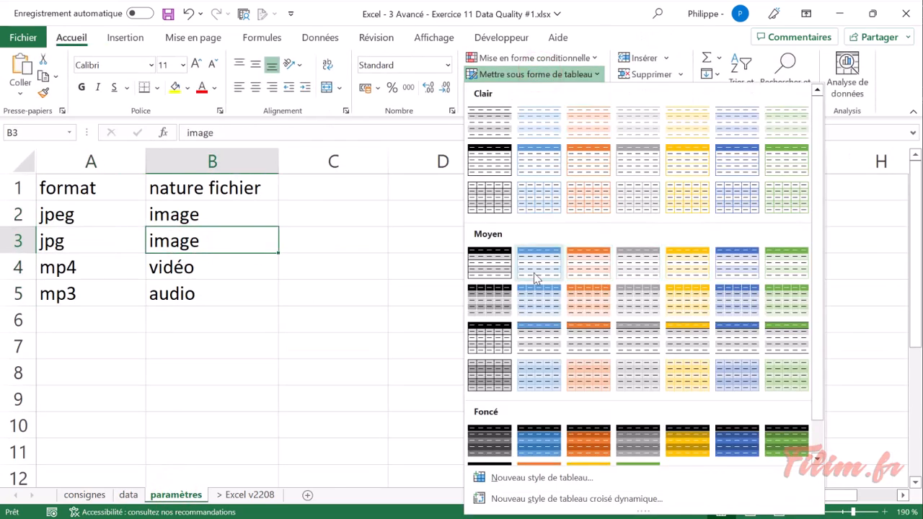
left_click(685, 267)
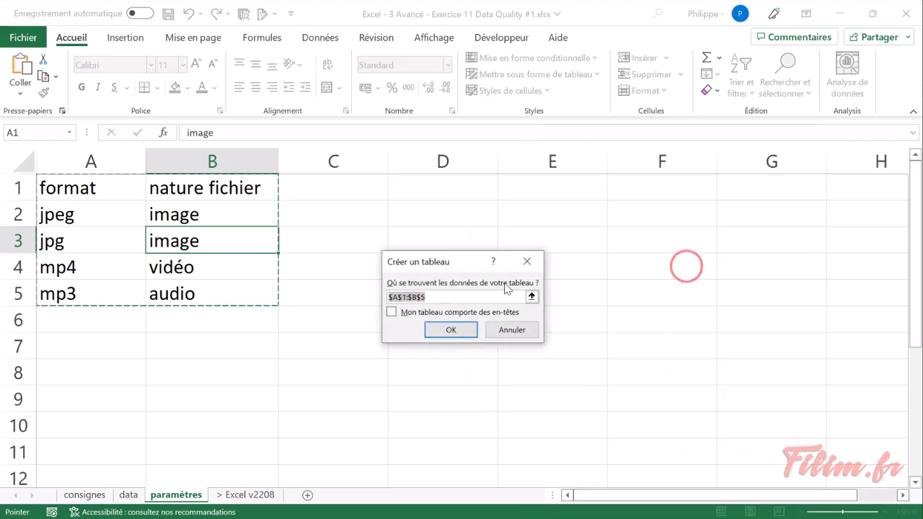
left_click(434, 314)
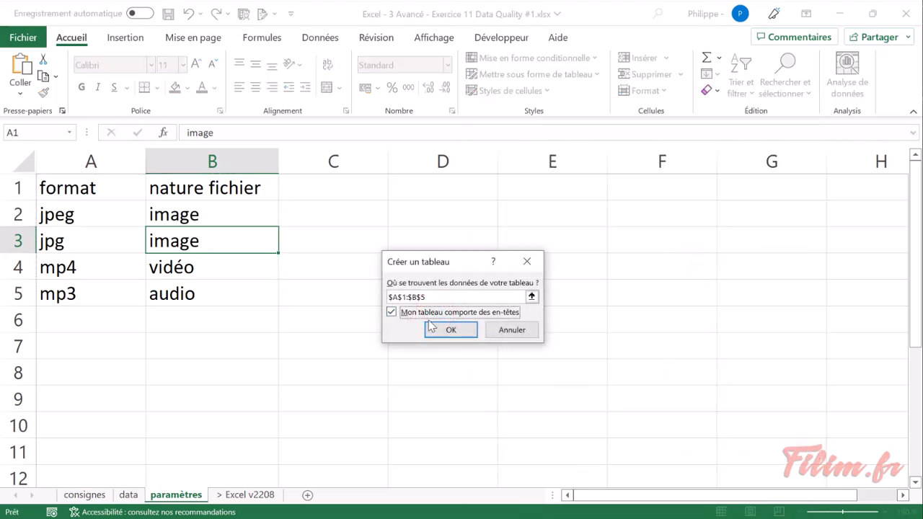
left_click(445, 331)
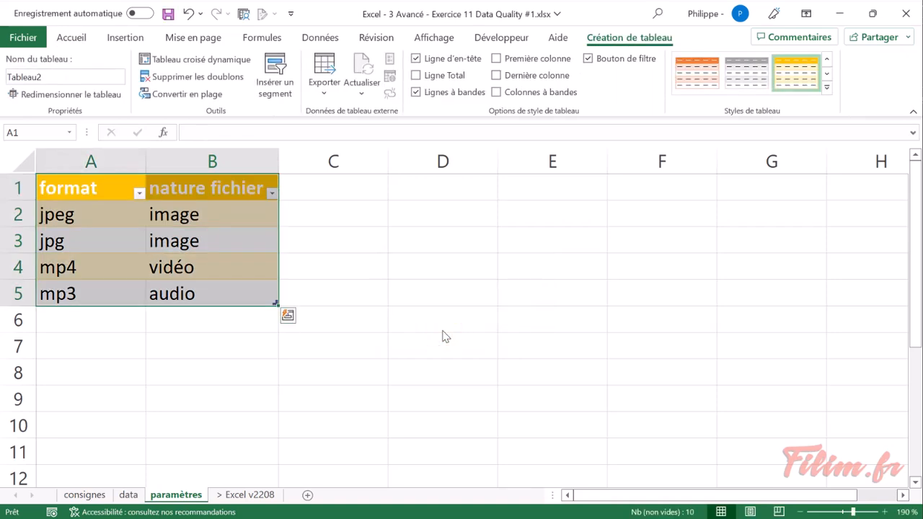
left_click(286, 252)
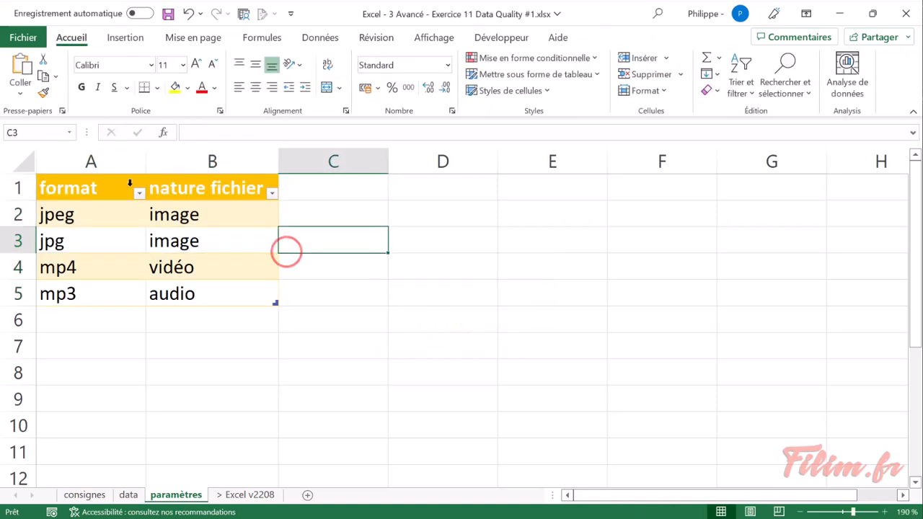
Examine the file addresses in A4:A10 on the data sheet against the empty "présence format" cell B4.
left_click(128, 495)
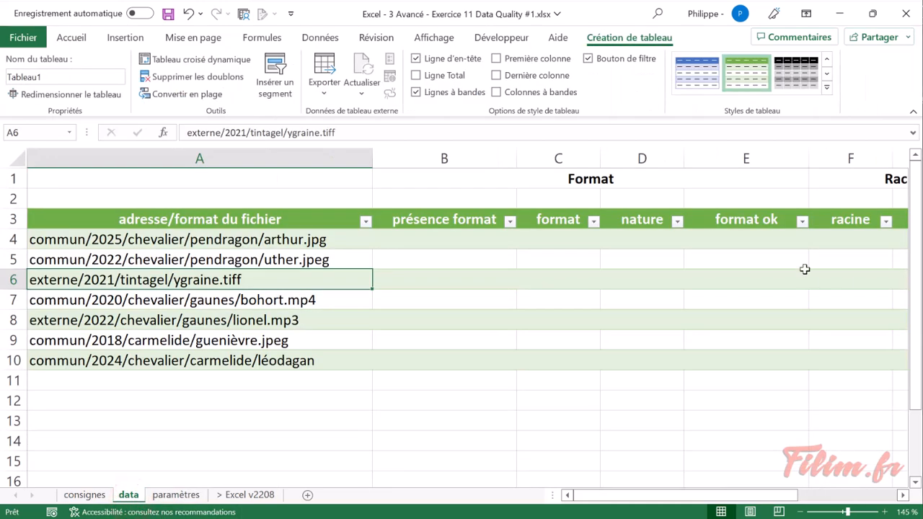
left_click(408, 240)
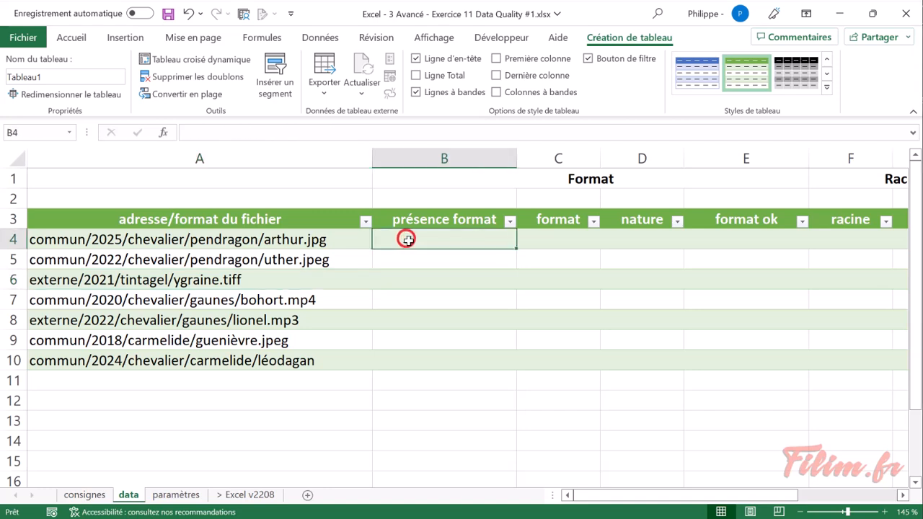
left_click_drag(341, 240, 319, 360)
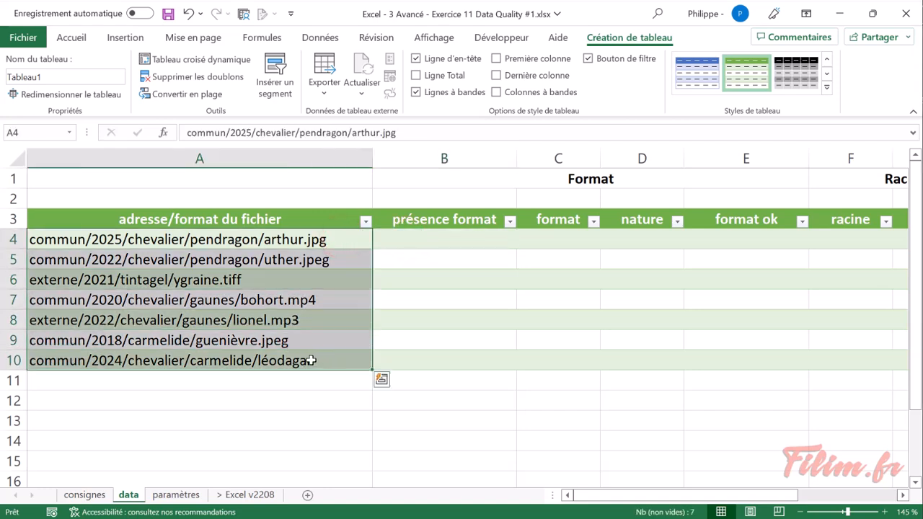
left_click_drag(309, 339, 335, 241)
left_click(353, 359)
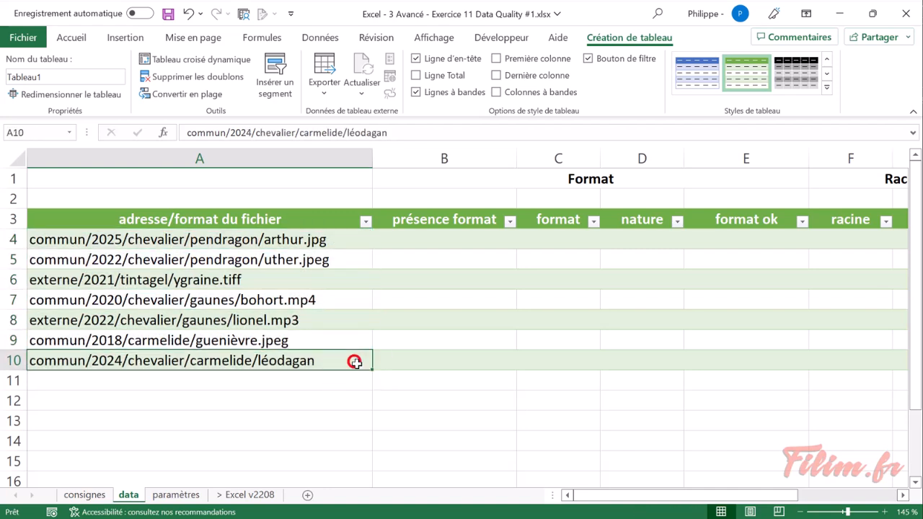
left_click(464, 241)
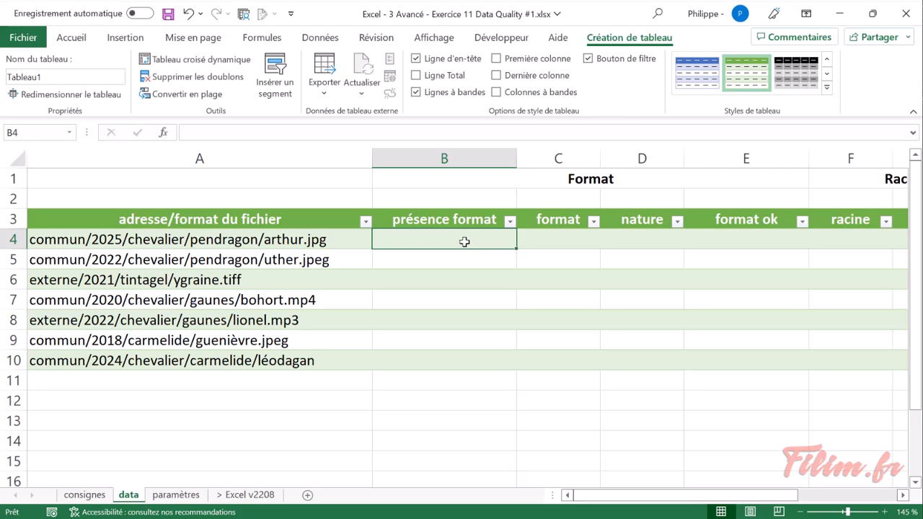
type("trouve(")
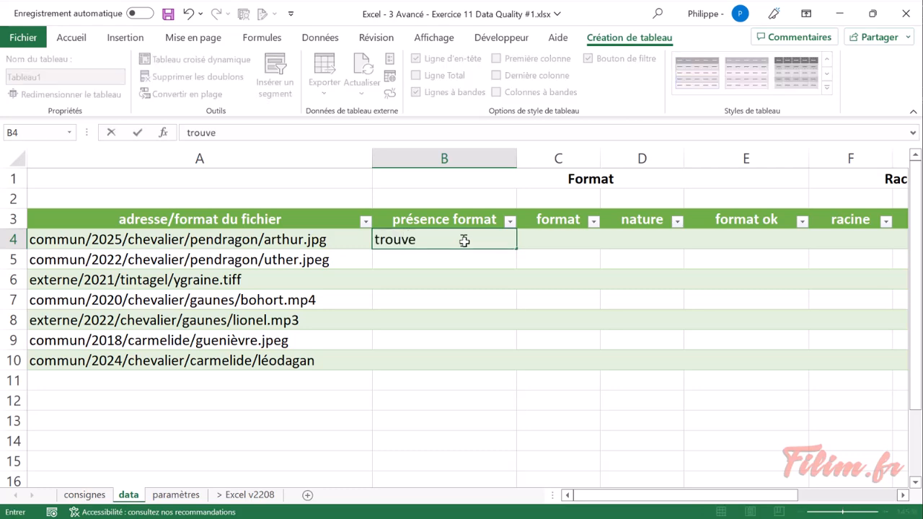
key("BackSpace")
key("BackSpace")
key("BackSpace")
key("BackSpace")
key("BackSpace")
key("BackSpace")
key("BackSpace")
Enter =TROUVE(".";[@[adresse/format du fichier]]) in B4 to fill the "présence format" column, and review the results in B4:B10.
type("=ter")
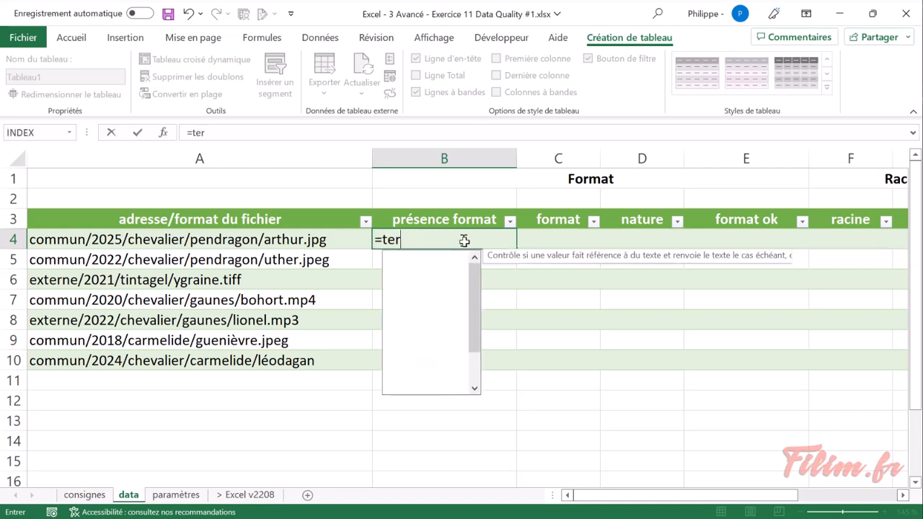
key("BackSpace")
key("BackSpace")
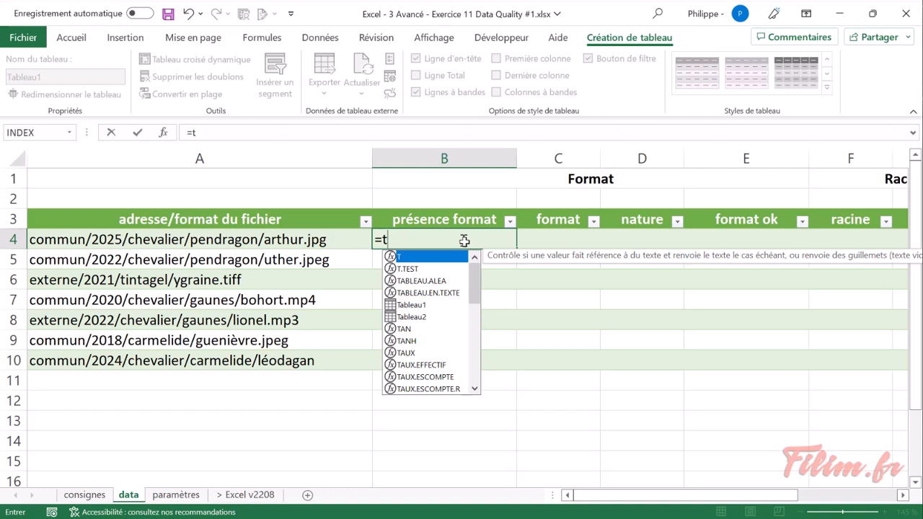
type("ro")
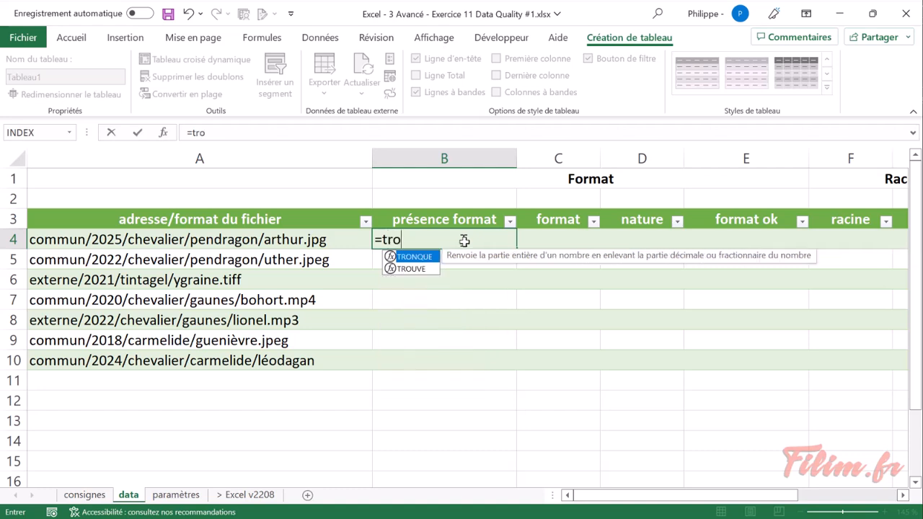
key("Down")
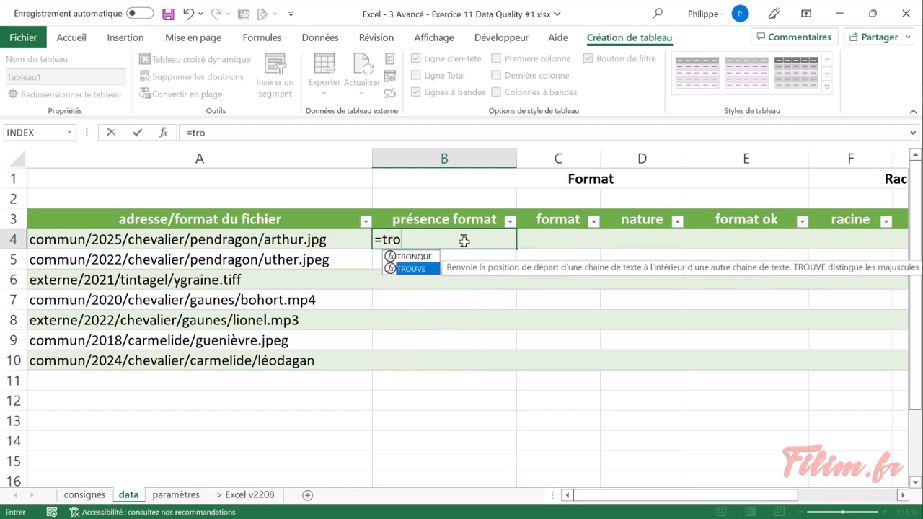
key("Tab")
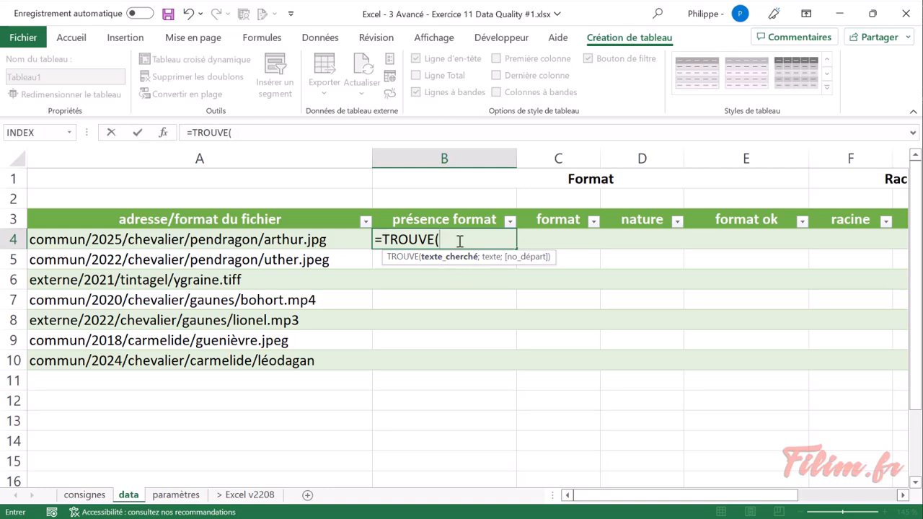
type("\".\";")
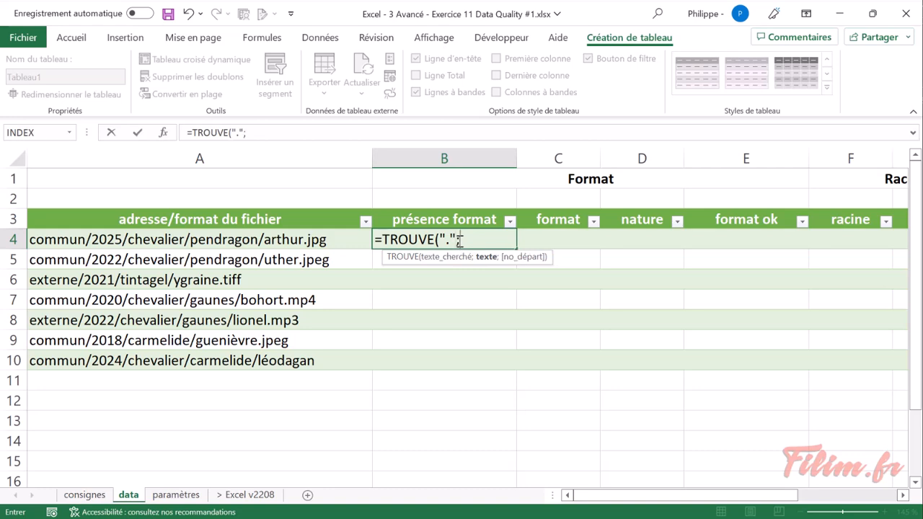
key("Left")
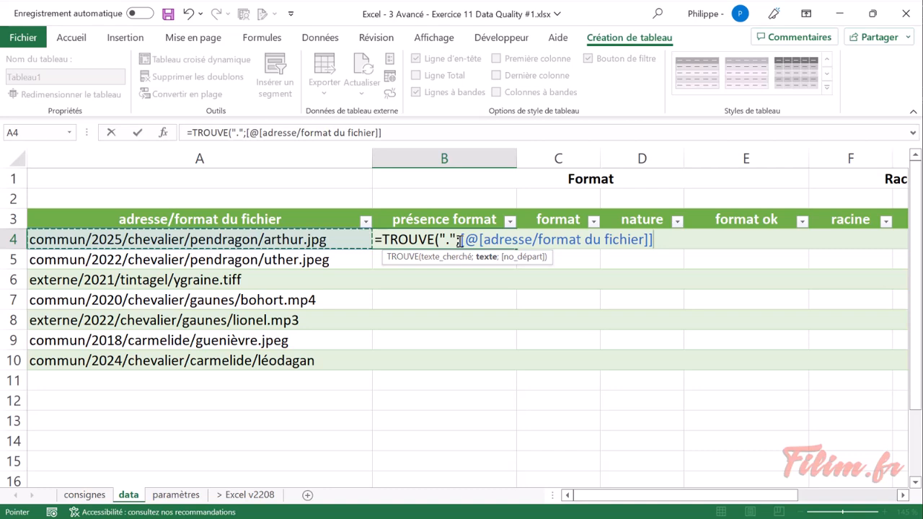
key("Return")
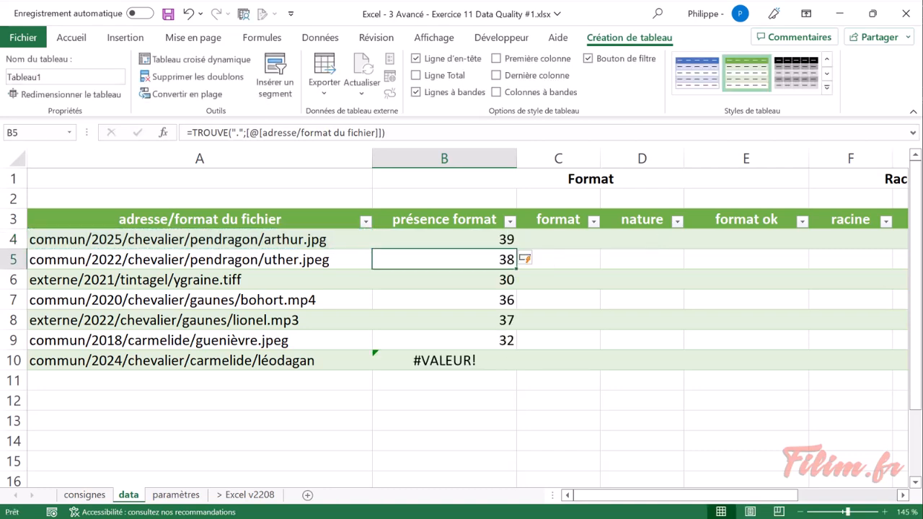
left_click(459, 240)
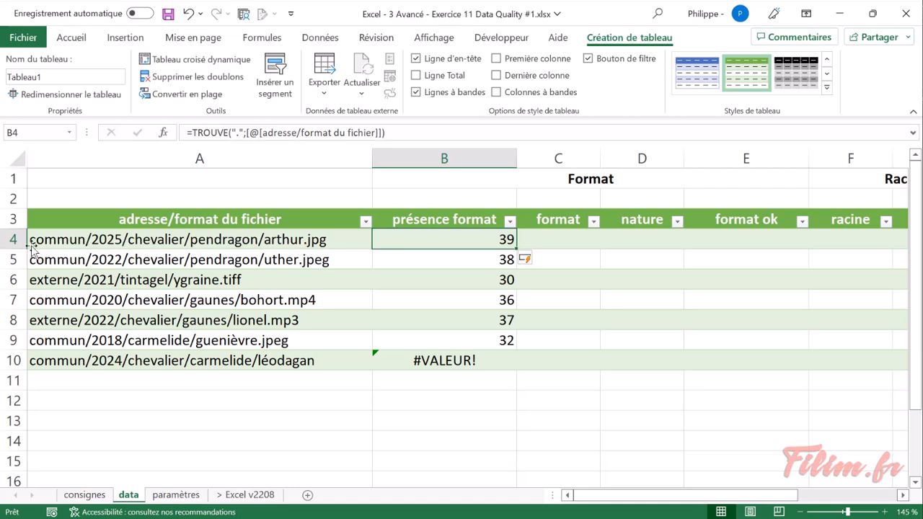
left_click(435, 363)
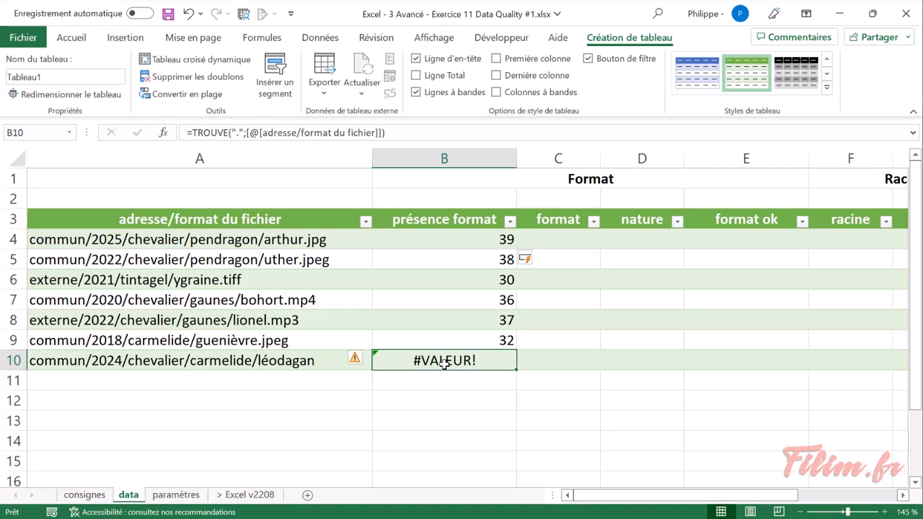
left_click_drag(447, 243, 447, 351)
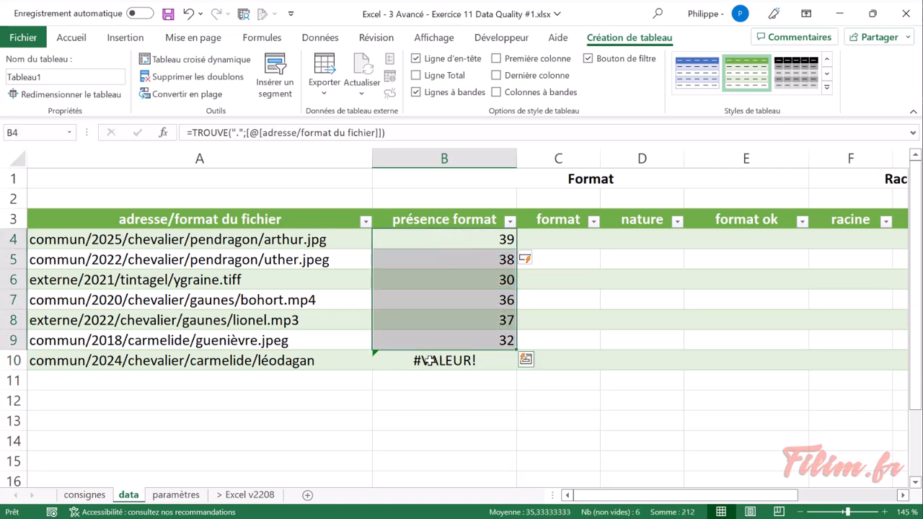
Wrap the TROUVE formula of the "présence format" column in ESTERREUR, editing it from B10.
left_click(428, 361)
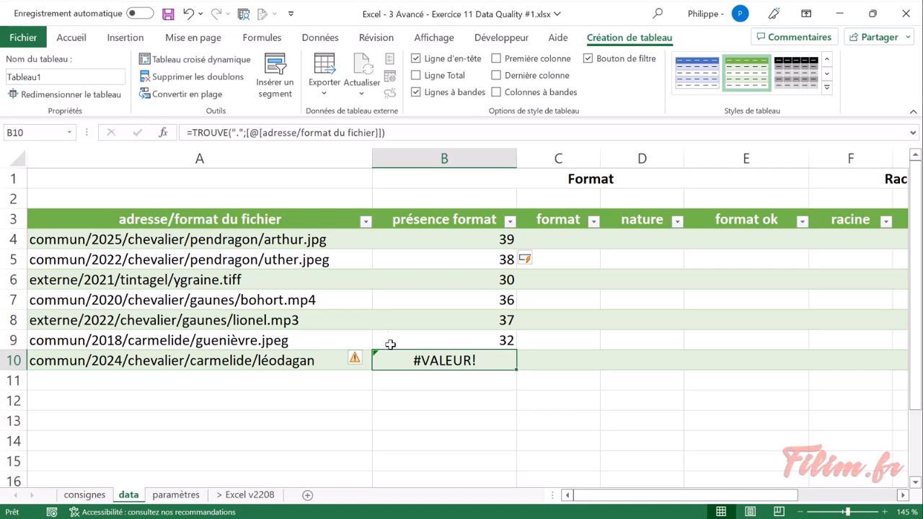
left_click(193, 132)
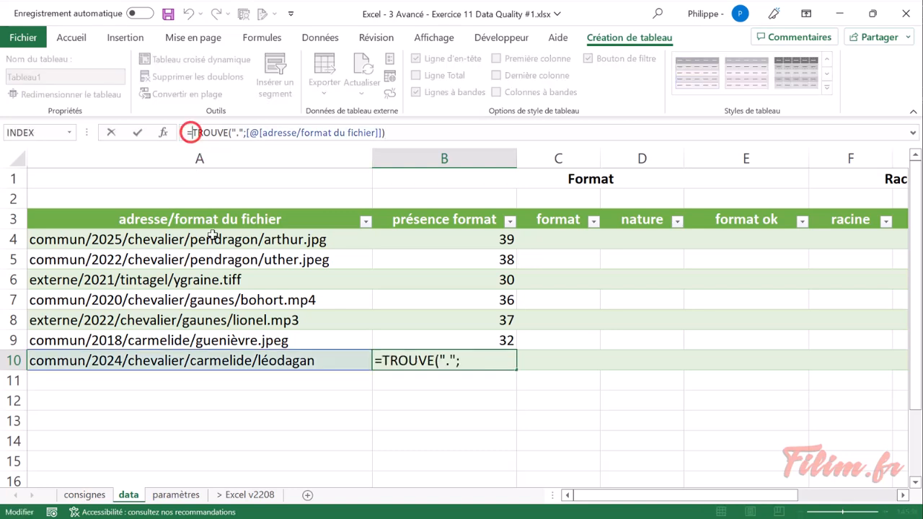
type("est")
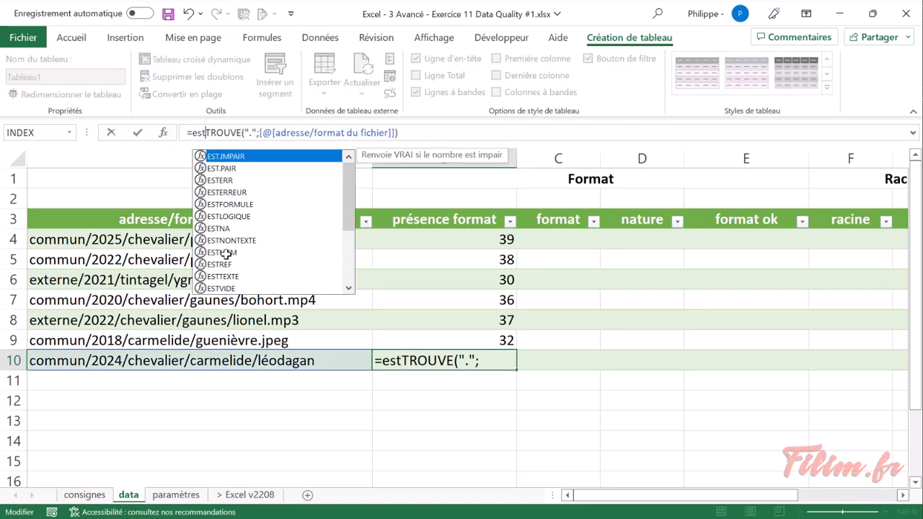
key("Down")
key("Down")
key("Down")
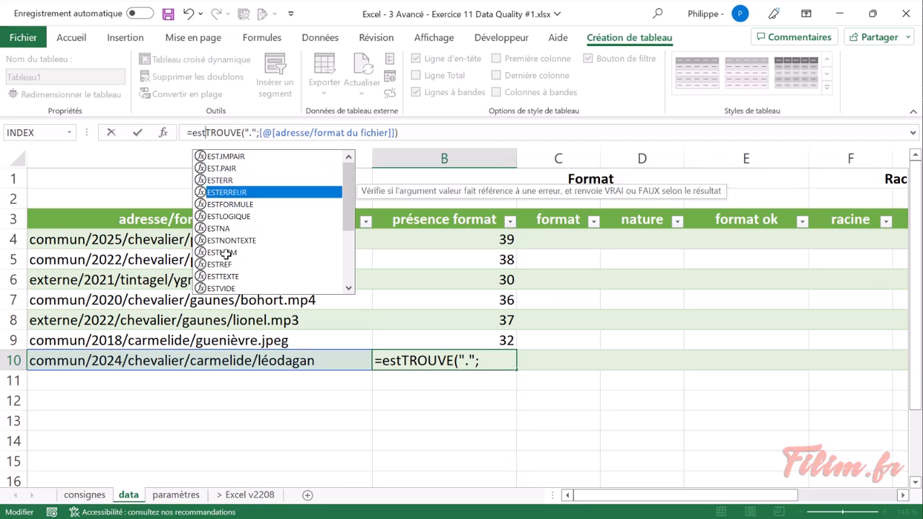
key("Tab")
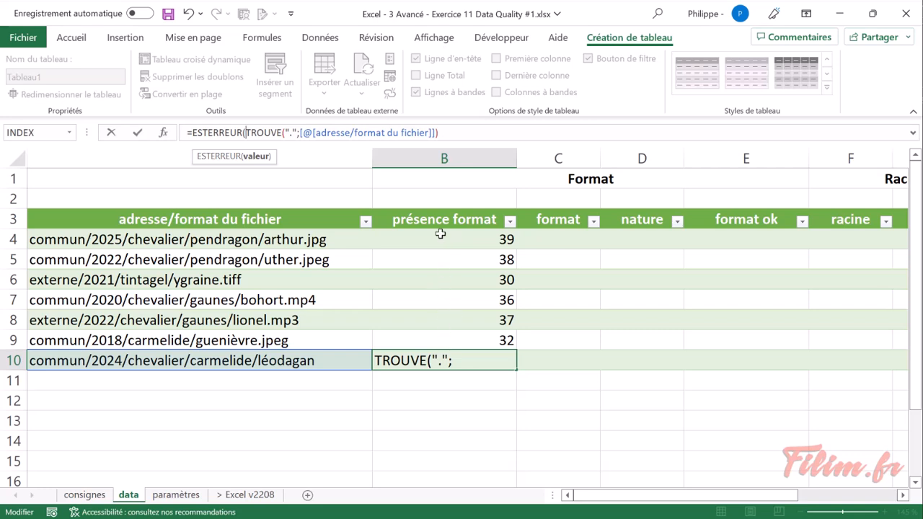
left_click(454, 132)
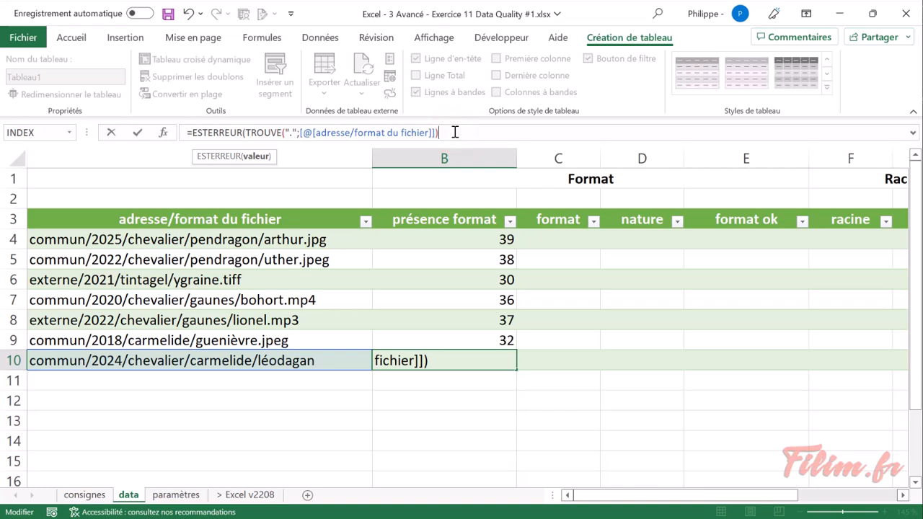
type(")")
key("Return")
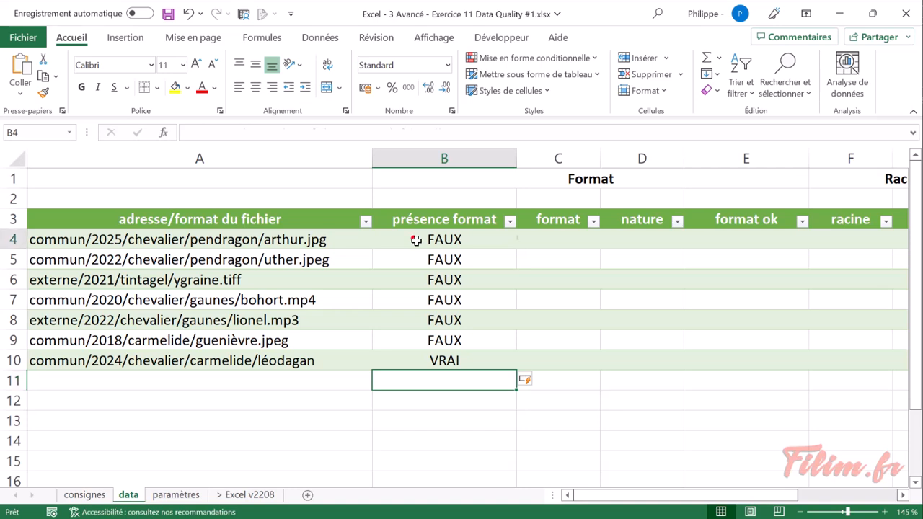
left_click(416, 241)
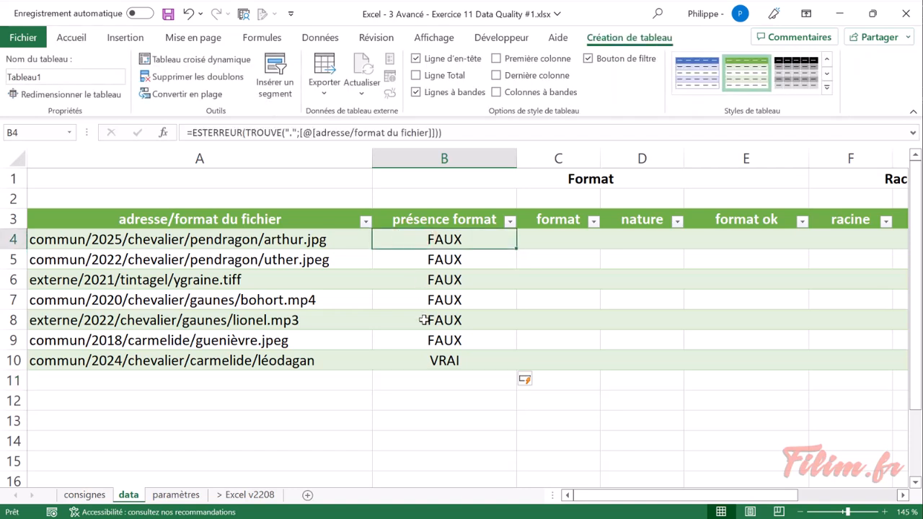
Examine the VRAI and FAUX results of the "présence format" column against the addresses with and without a point.
left_click(407, 362)
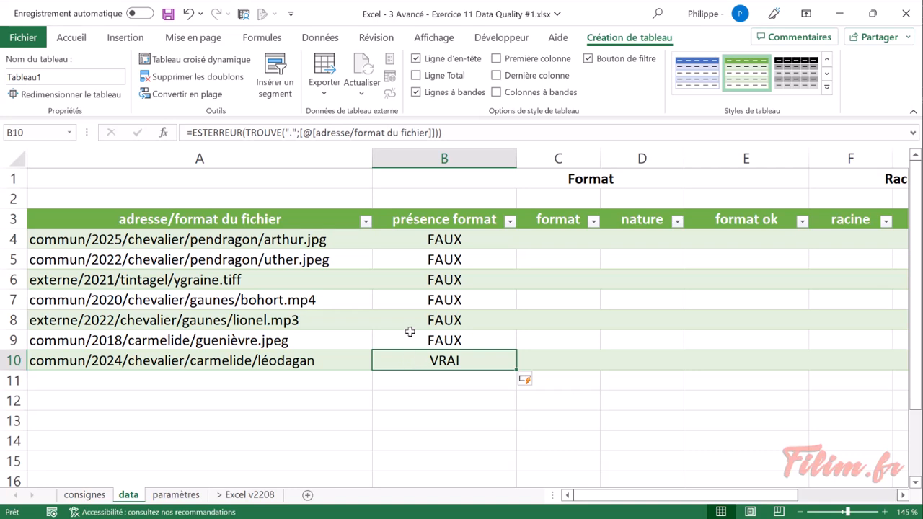
left_click(409, 329)
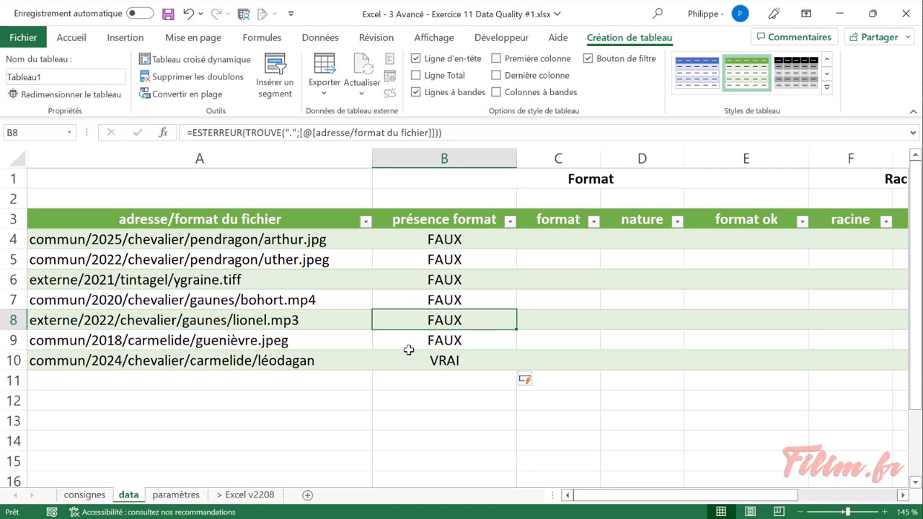
left_click(407, 361)
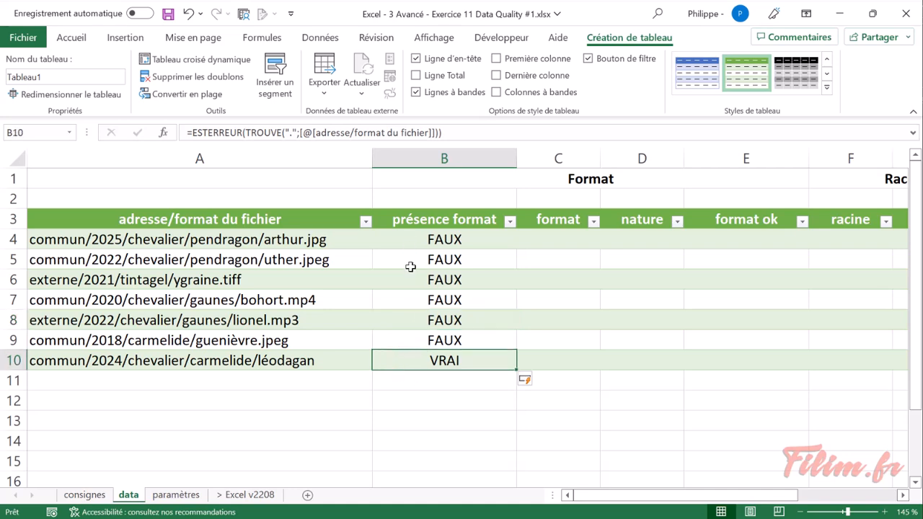
left_click(72, 36)
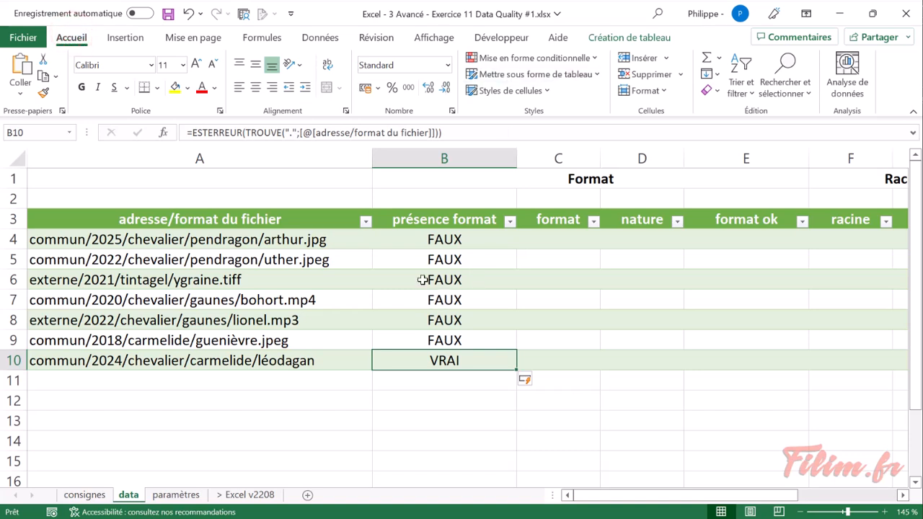
left_click(420, 278)
left_click(405, 297)
left_click(404, 338)
left_click(415, 281)
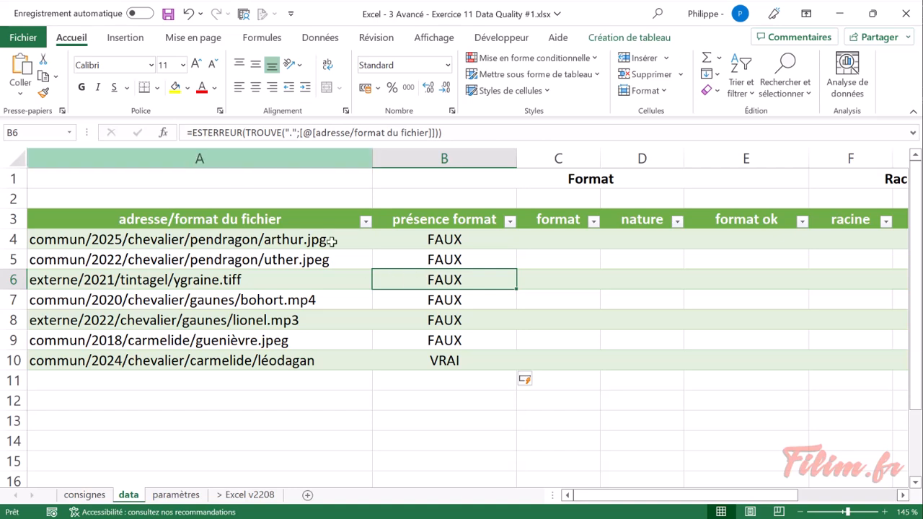
Wrap the B4 formula in SI so the "présence format" column returns "abs format" on an error and "ok" otherwise.
left_click(420, 248)
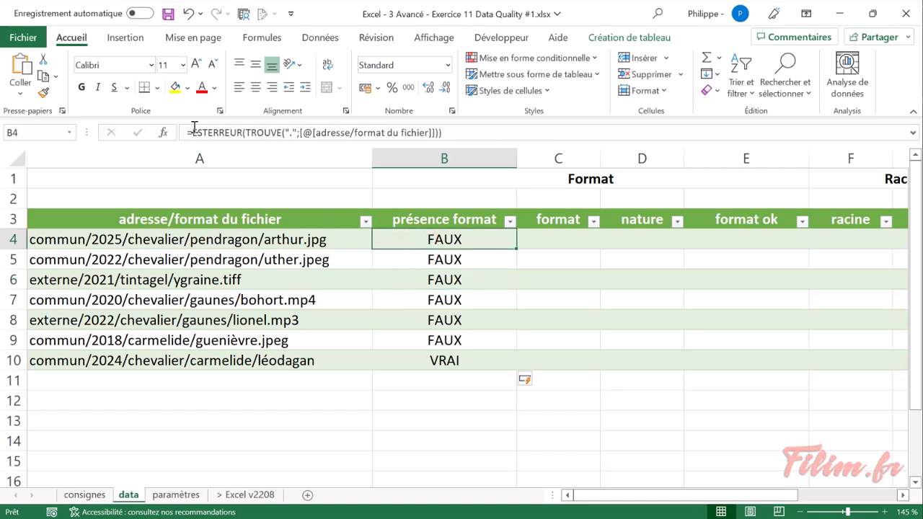
left_click(193, 130)
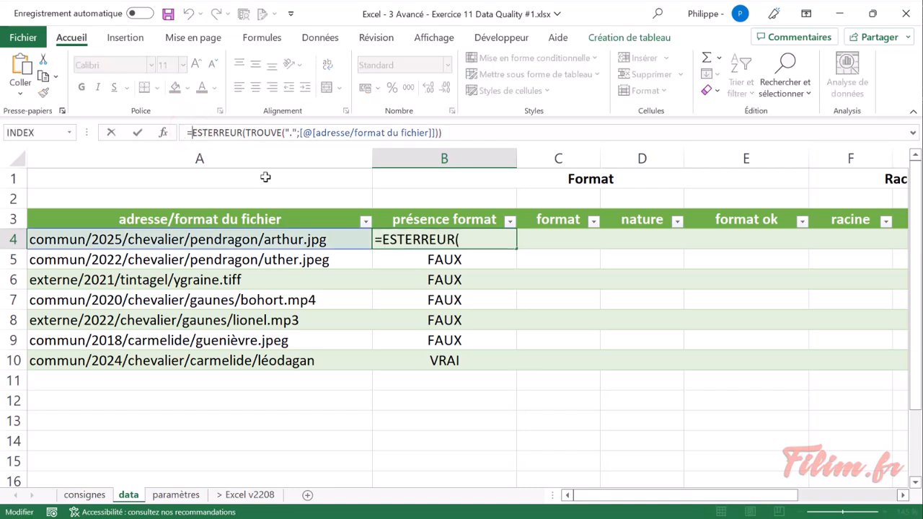
type("si(")
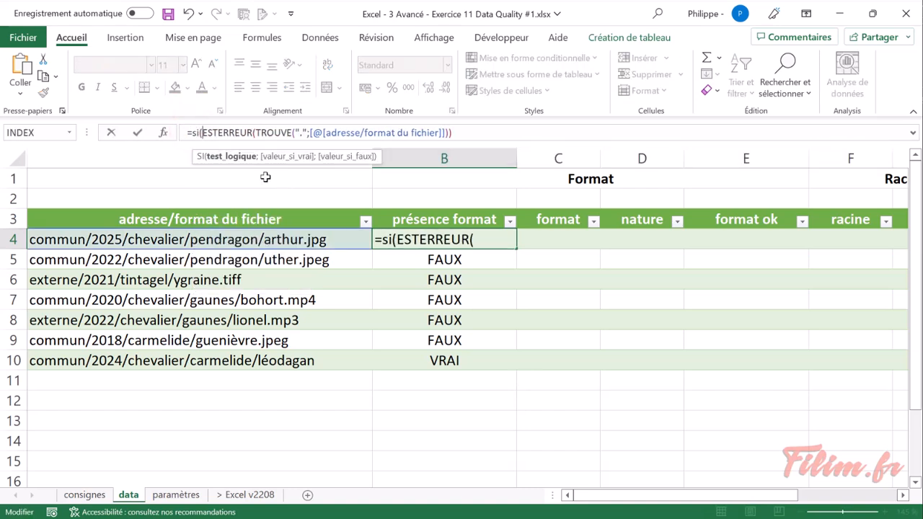
left_click(470, 132)
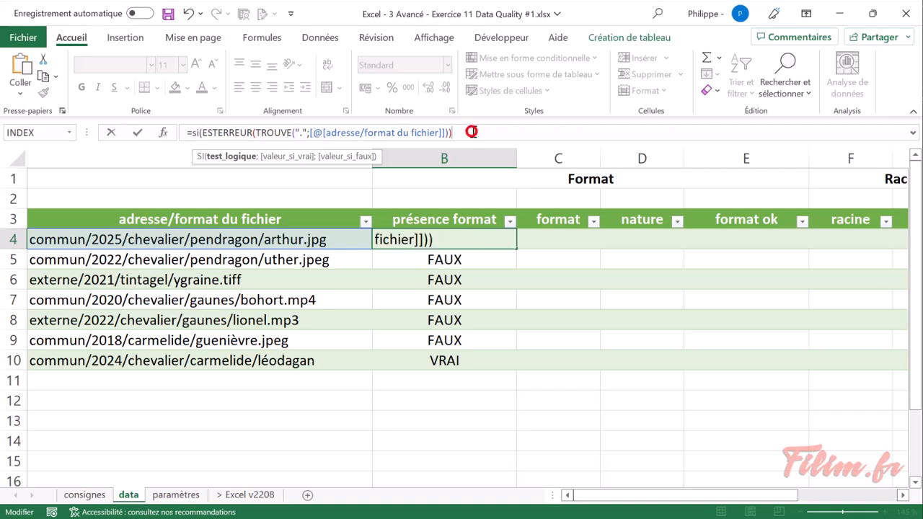
type(";")
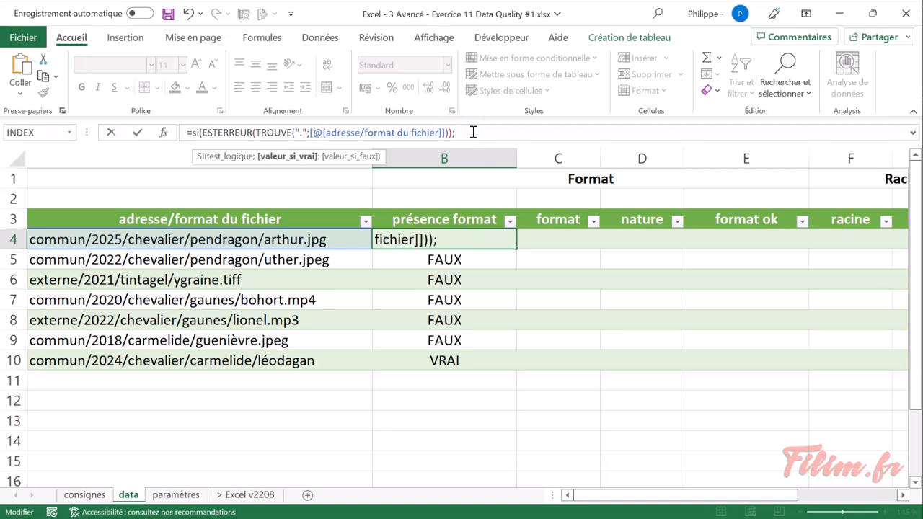
type("\"abs format\"")
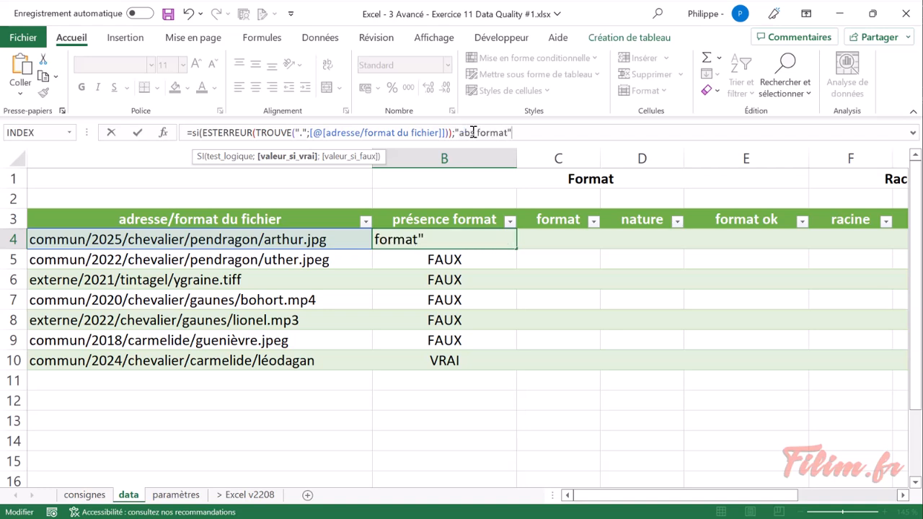
type(";\"ok\")")
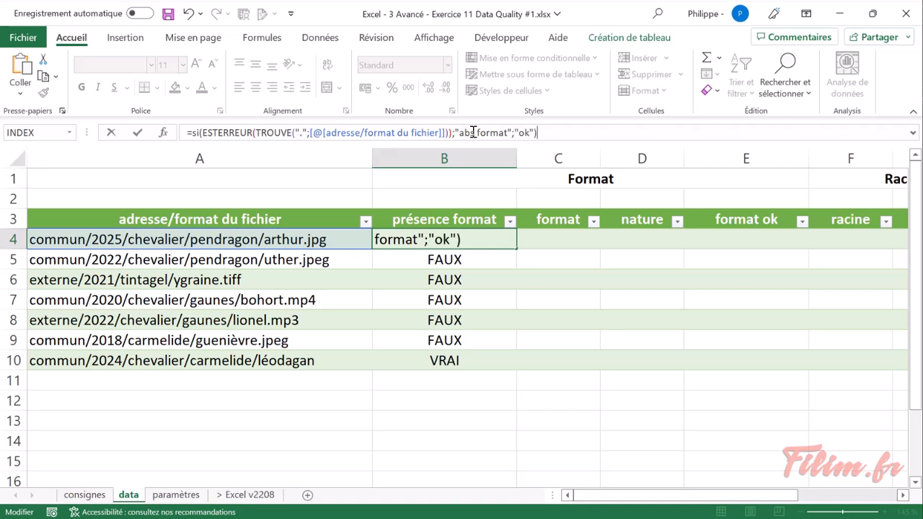
key("Return")
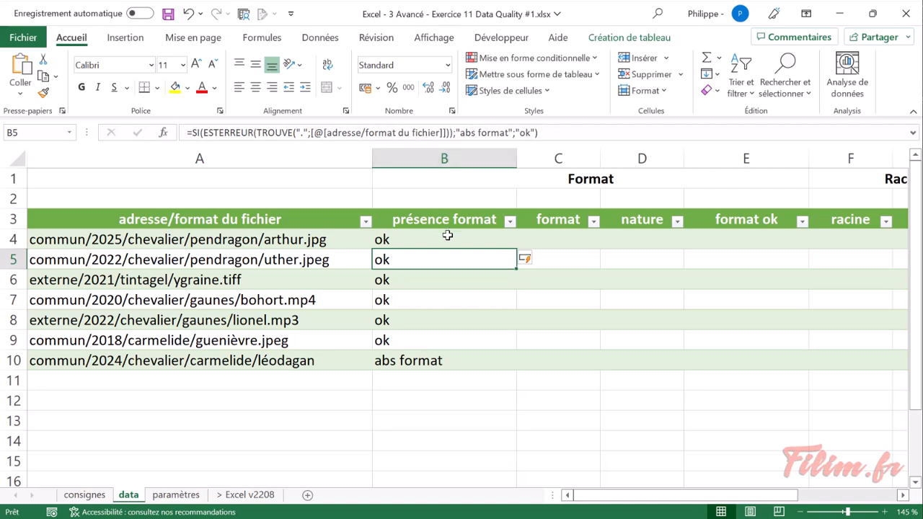
Test the formula by removing the .mp3 extension from the address in A8, and undo the deletion.
double_click(325, 318)
key("BackSpace")
key("BackSpace")
key("BackSpace")
key("BackSpace")
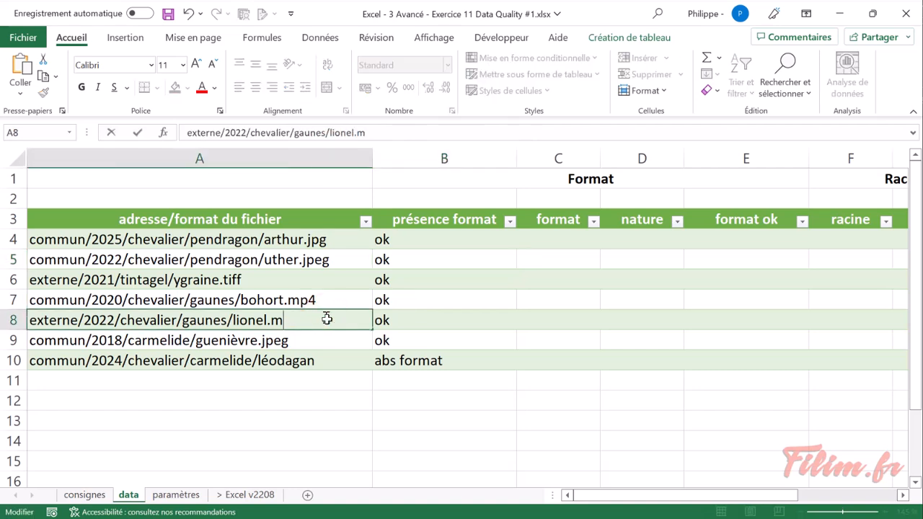
key("Return")
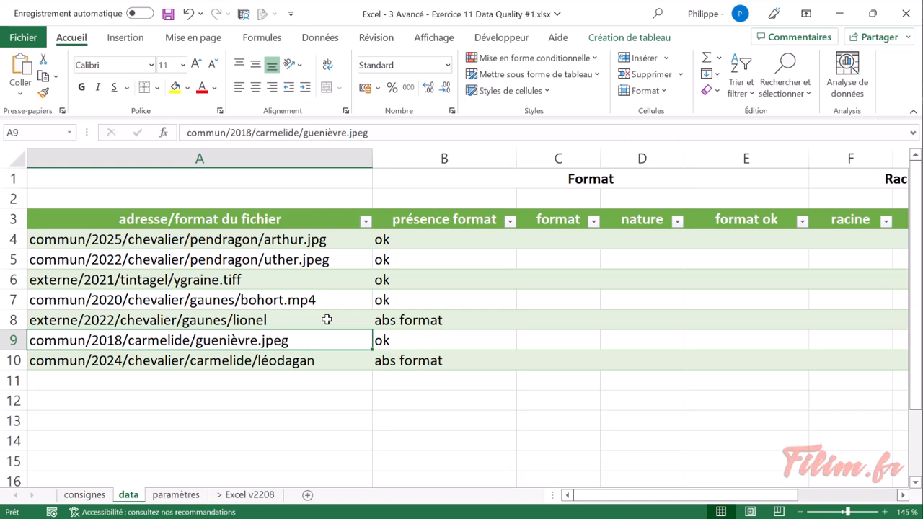
key("ctrl+z")
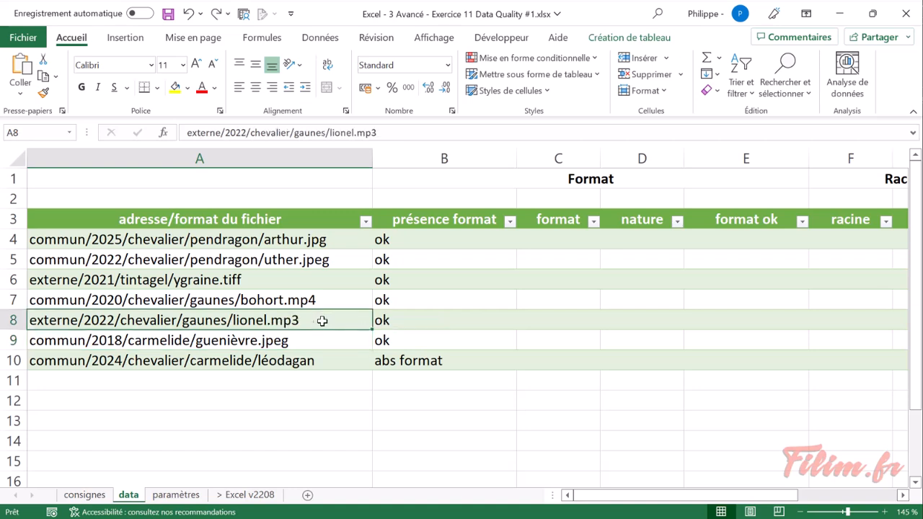
left_click(416, 317)
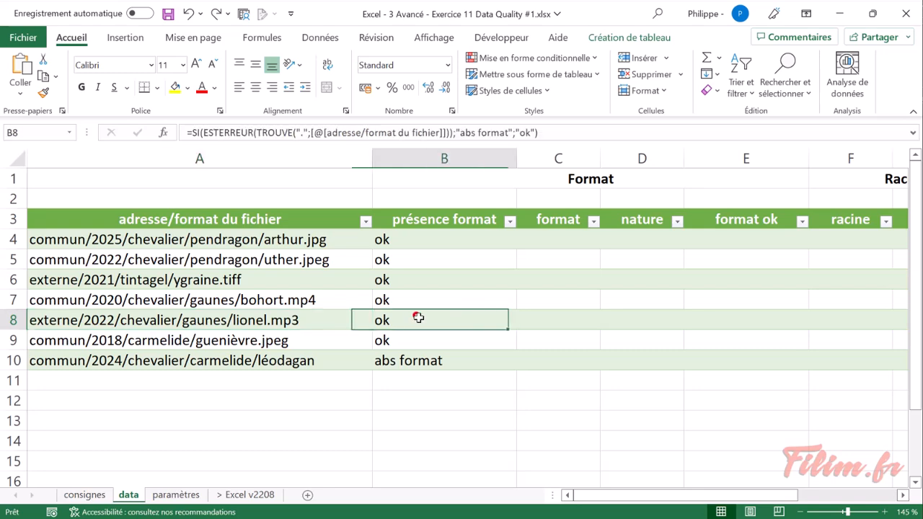
Fill the "présence format" instruction in A14 of the consignes sheet with yellow, and select the next instruction in A15.
left_click(84, 494)
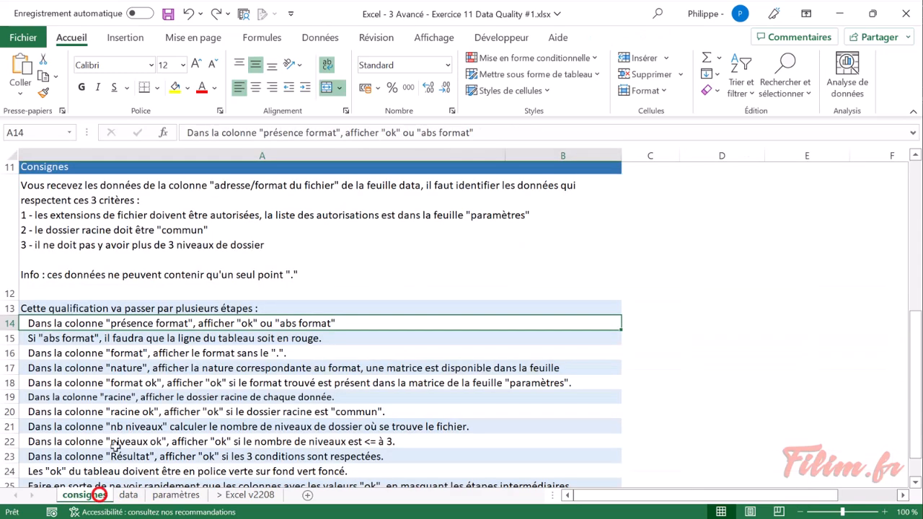
left_click(175, 87)
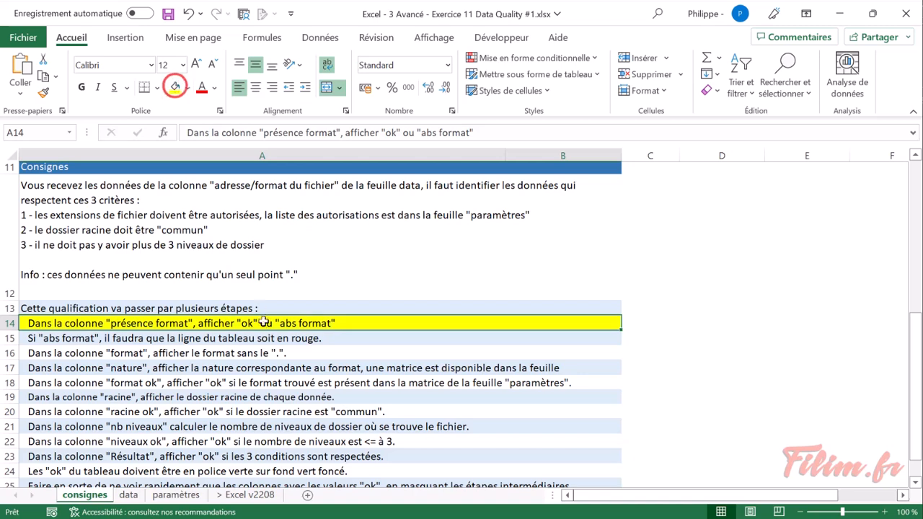
scroll(267, 341, "up", 1)
scroll(267, 340, "up", 1)
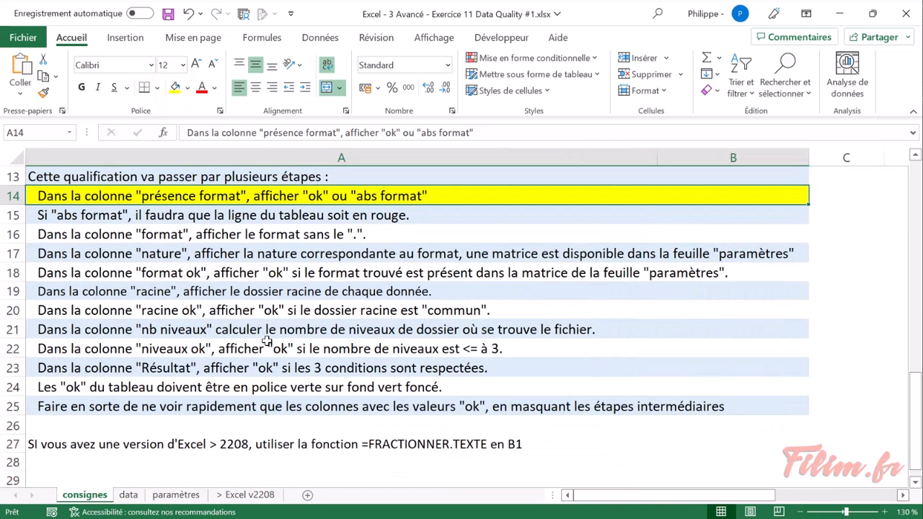
left_click(134, 212)
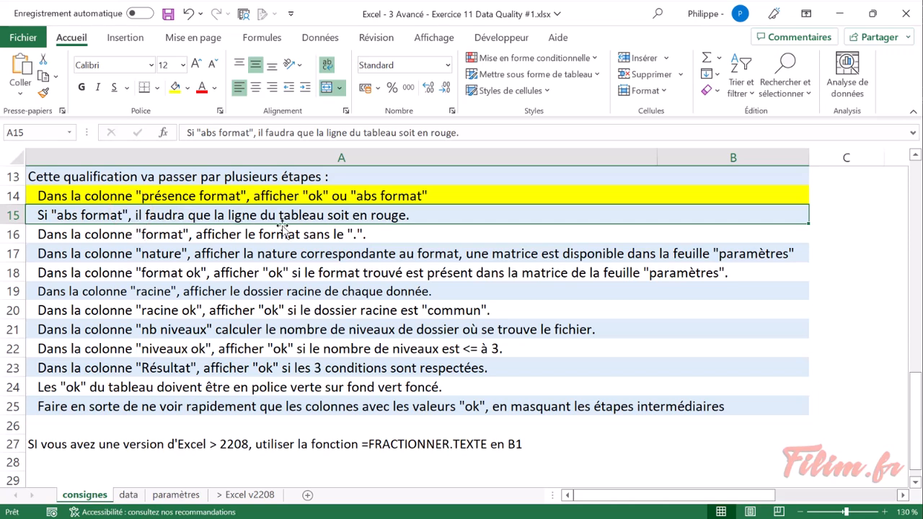
Select all data rows of the table on the data sheet, from the address column through the Résultat column.
left_click(128, 495)
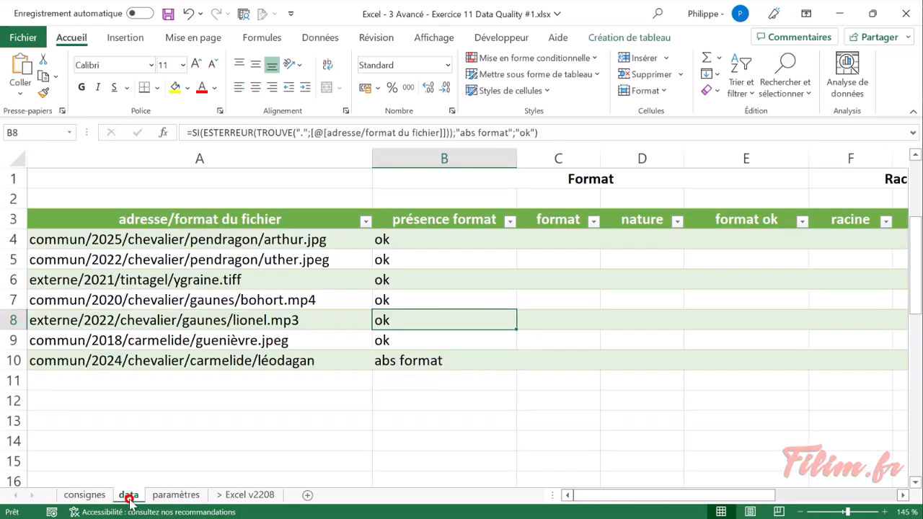
left_click(311, 360)
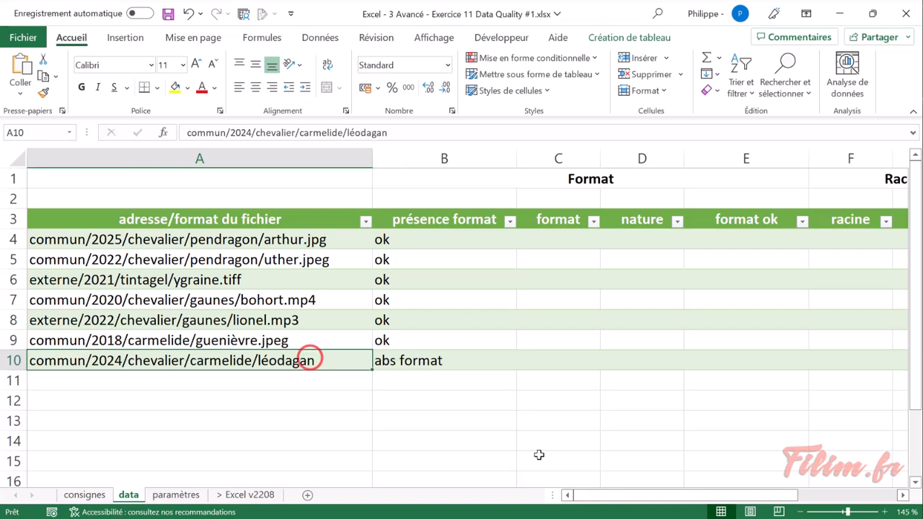
left_click_drag(587, 497, 729, 500)
left_click(901, 495)
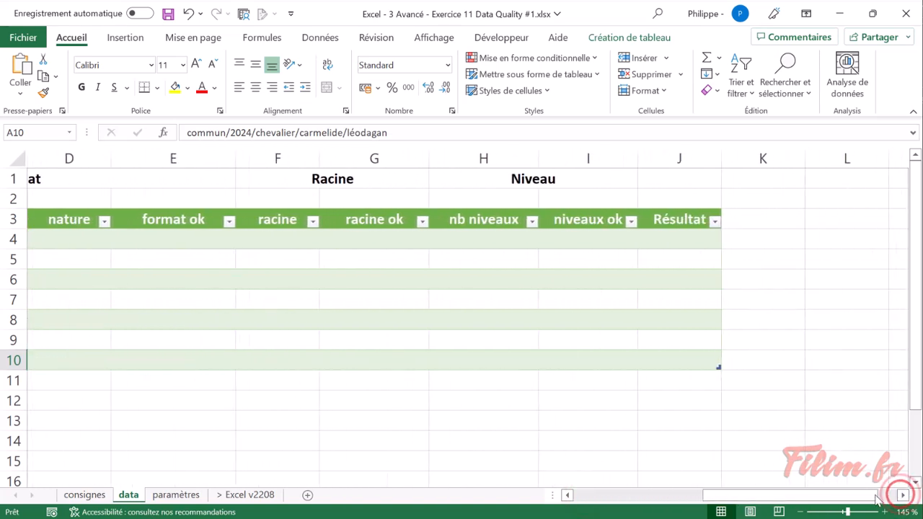
scroll(858, 498, "left", 3)
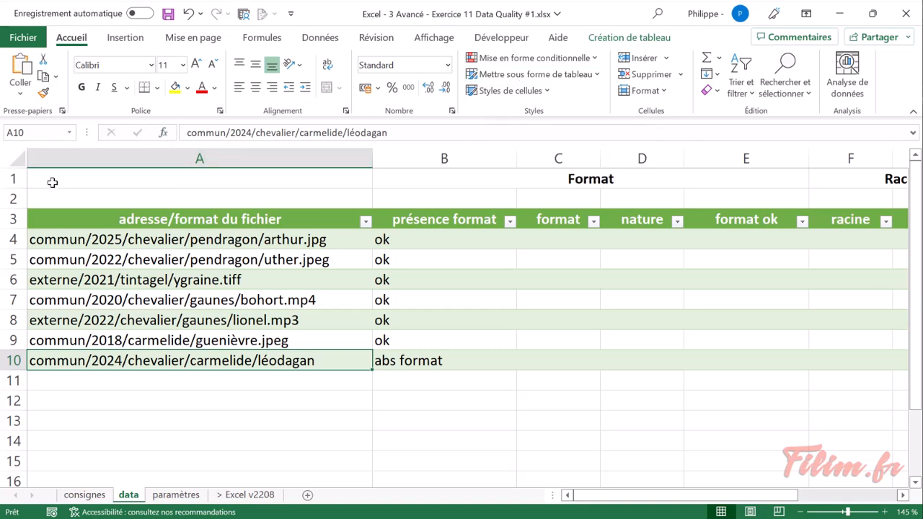
left_click(33, 214)
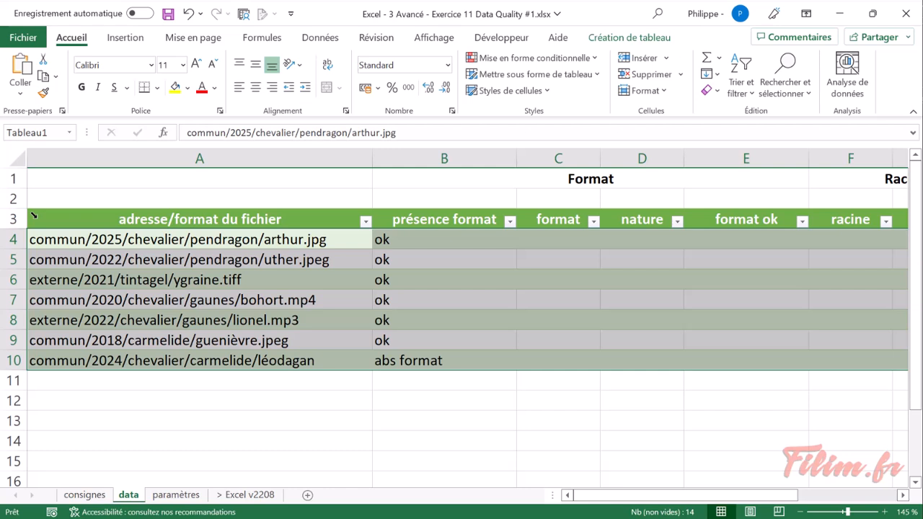
left_click_drag(598, 495, 602, 495)
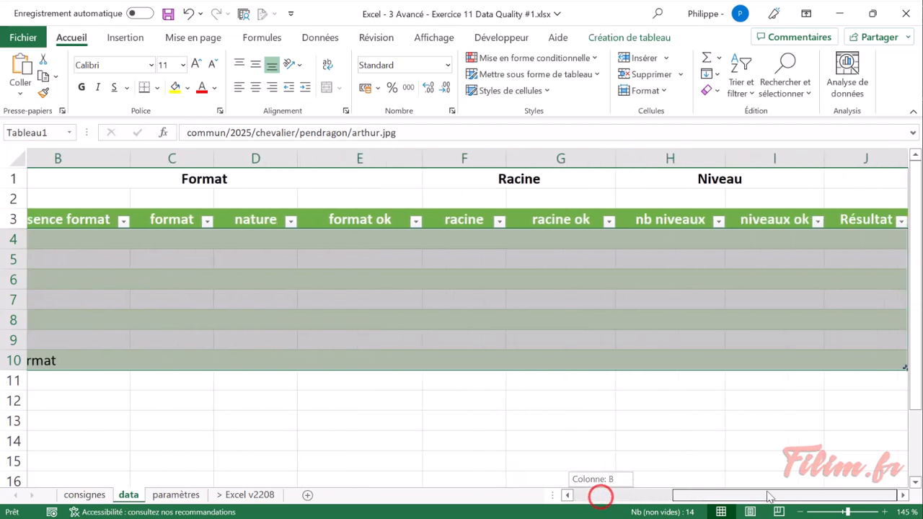
left_click(902, 497)
left_click_drag(894, 496, 860, 497)
left_click_drag(788, 500, 614, 498)
Create a new conditional formatting rule for the selected rows that uses a formula to determine which cells to format.
left_click(562, 59)
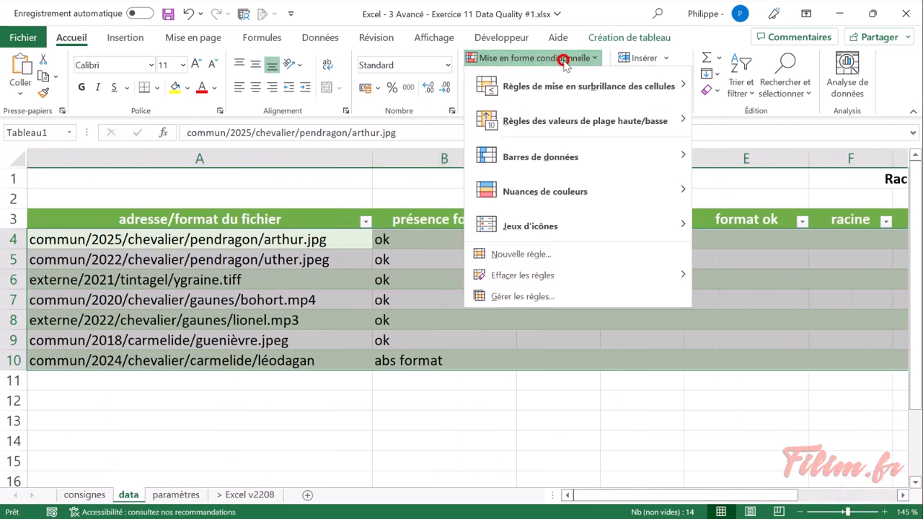
left_click(553, 253)
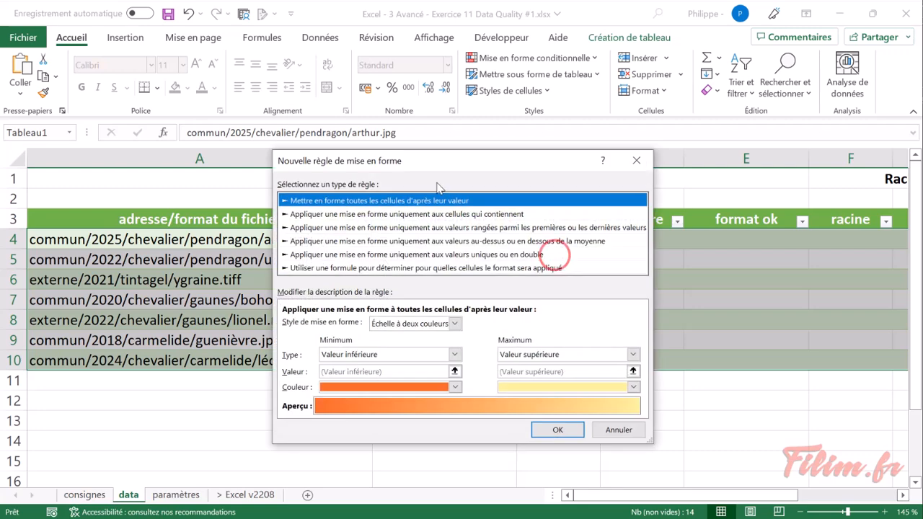
left_click_drag(420, 161, 652, 130)
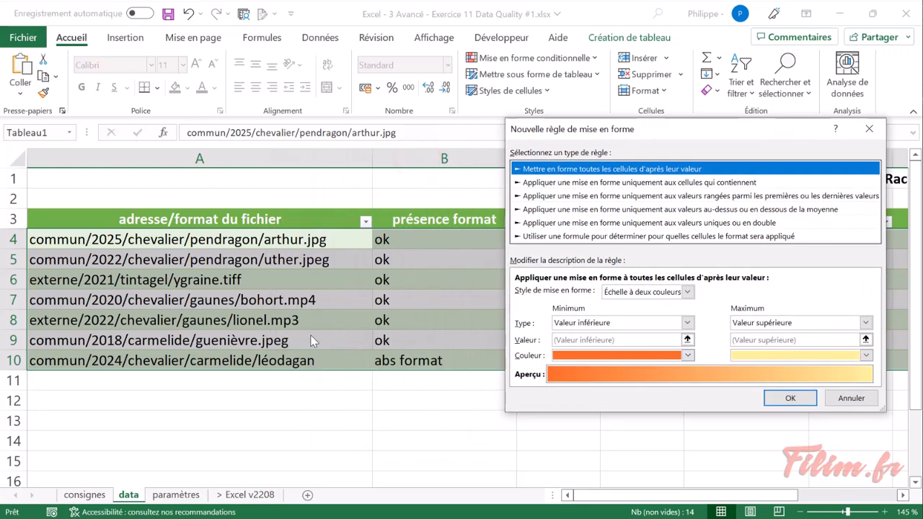
left_click(600, 236)
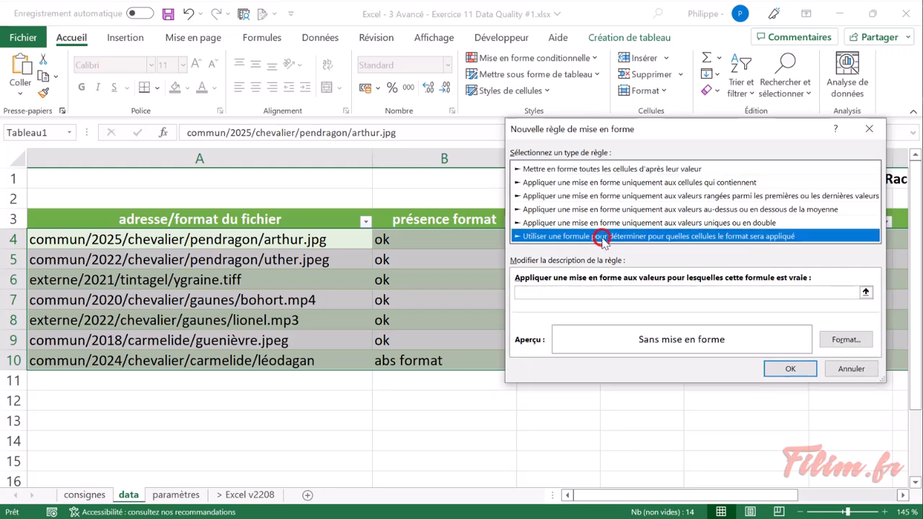
Set the rule's formula to =$B4="abs format", keeping column B absolute and the row relative.
left_click(544, 294)
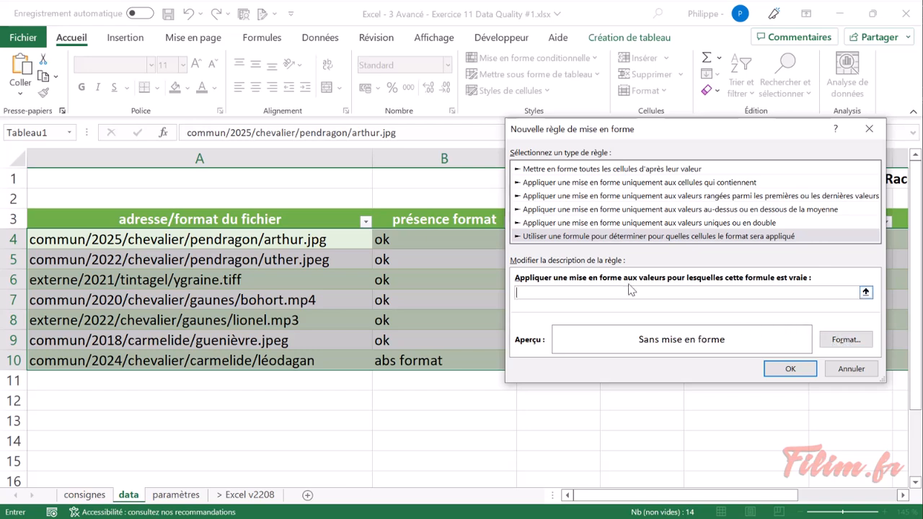
left_click(529, 296)
type("=")
left_click(466, 241)
type("=\"a")
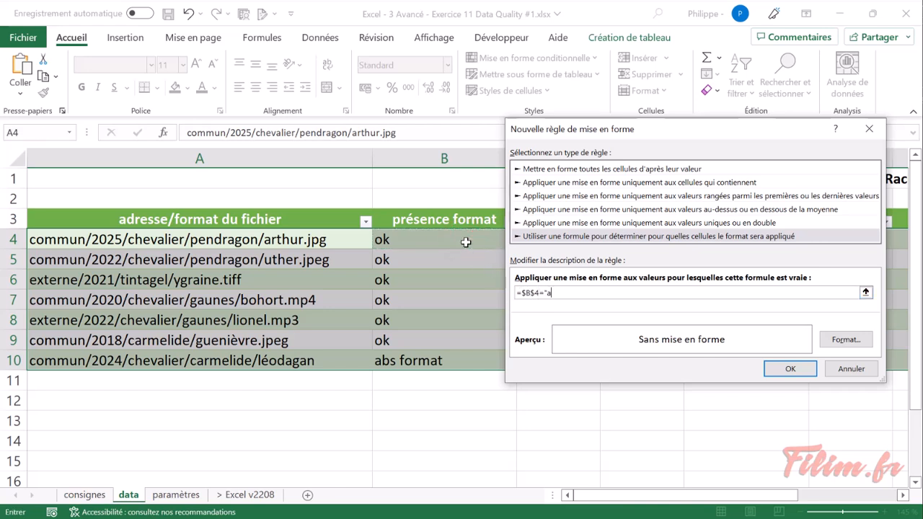
type("bs format")
left_click(586, 295)
left_click(537, 292)
key("BackSpace")
Give the new rule's format the lightest orange background fill.
left_click(838, 343)
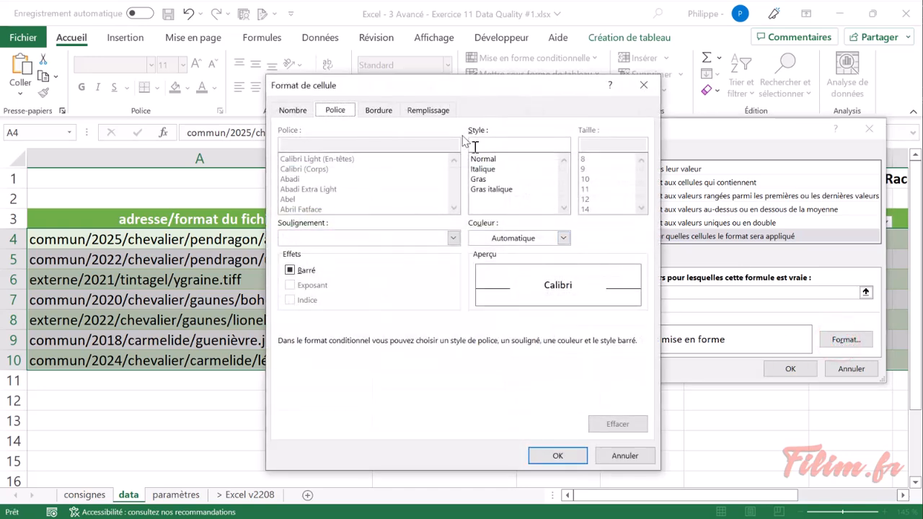
left_click(440, 114)
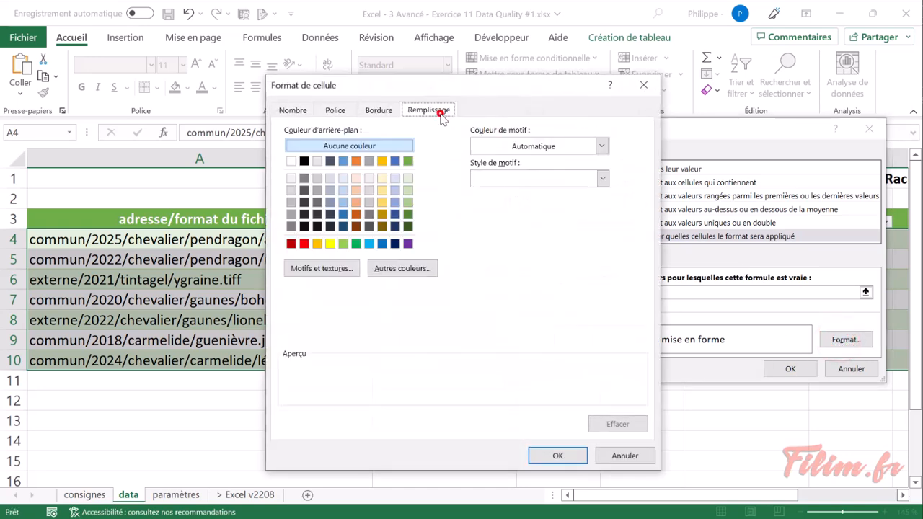
left_click(358, 178)
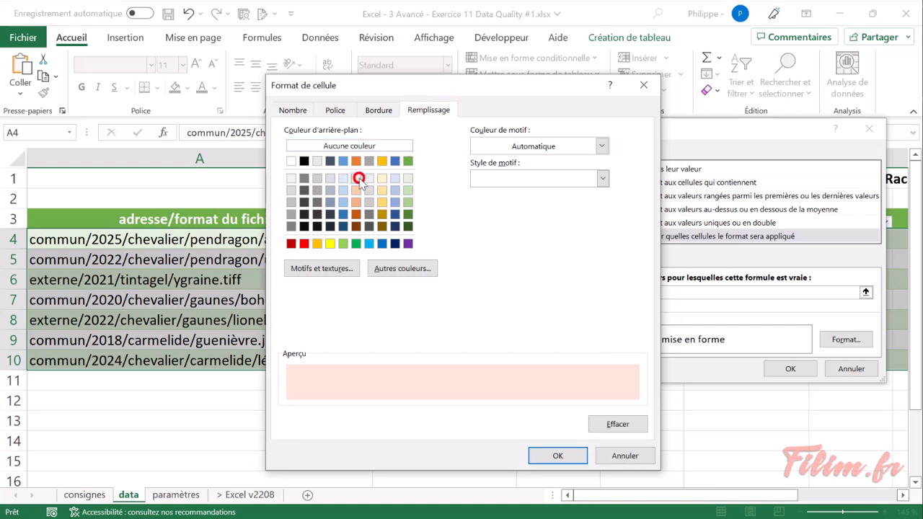
Set the rule's font to red italic and apply the rule to the table rows.
left_click(337, 111)
left_click(495, 235)
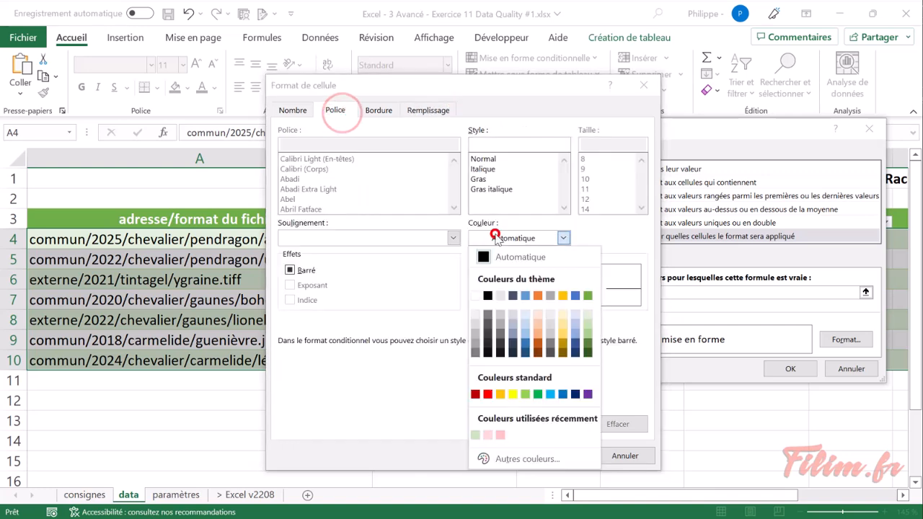
left_click(487, 394)
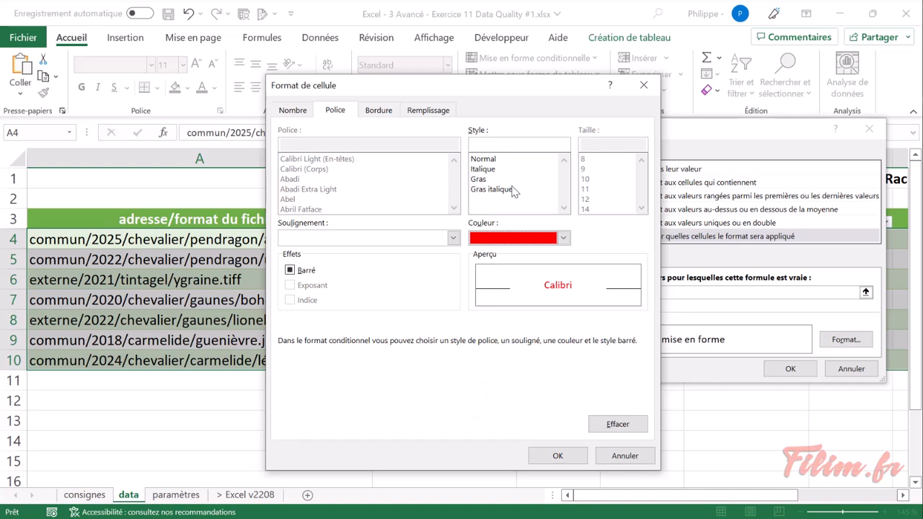
left_click(514, 189)
left_click(517, 170)
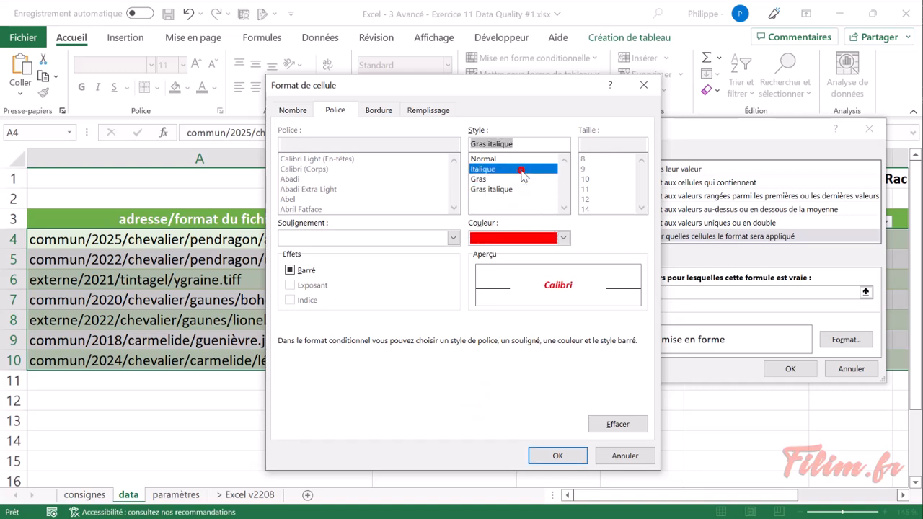
left_click(557, 456)
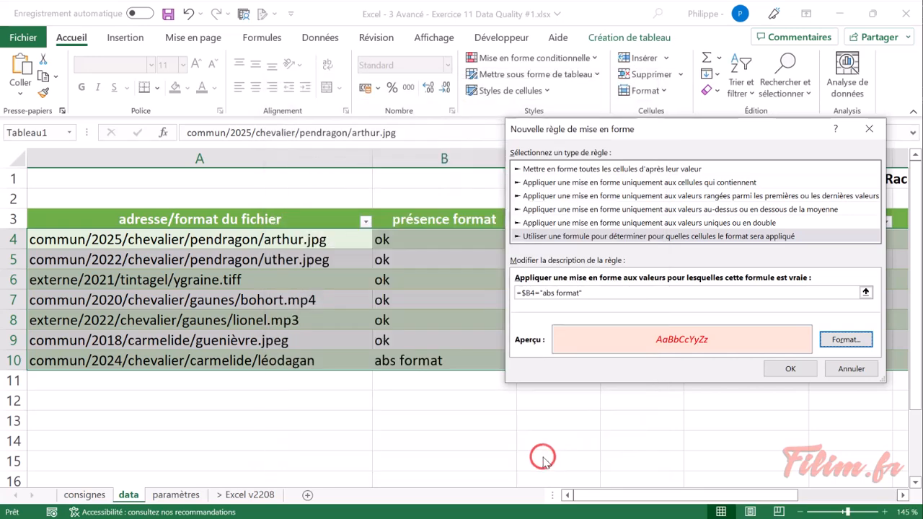
left_click(790, 369)
left_click(497, 438)
left_click_drag(613, 495, 710, 503)
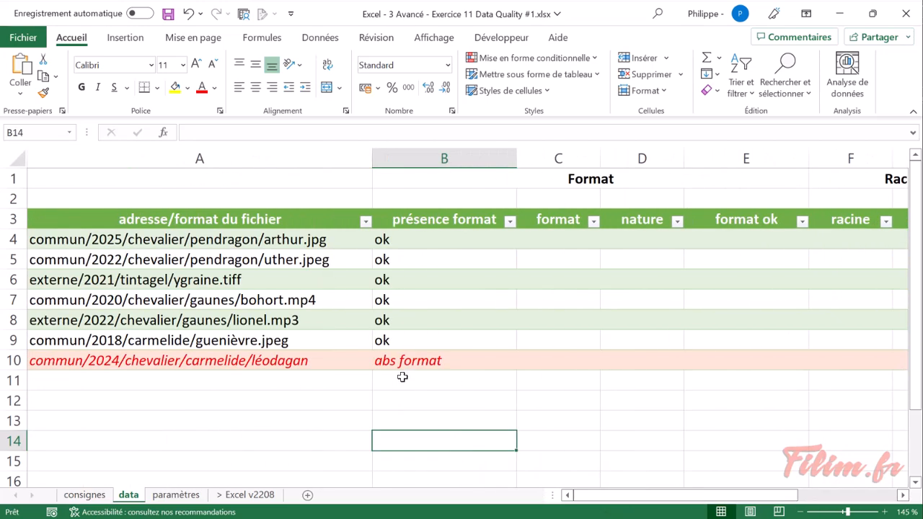
Test the rule by removing the .mp3 extension from the address in A8, and undo the change.
double_click(324, 319)
key("BackSpace")
key("BackSpace")
key("BackSpace")
key("BackSpace")
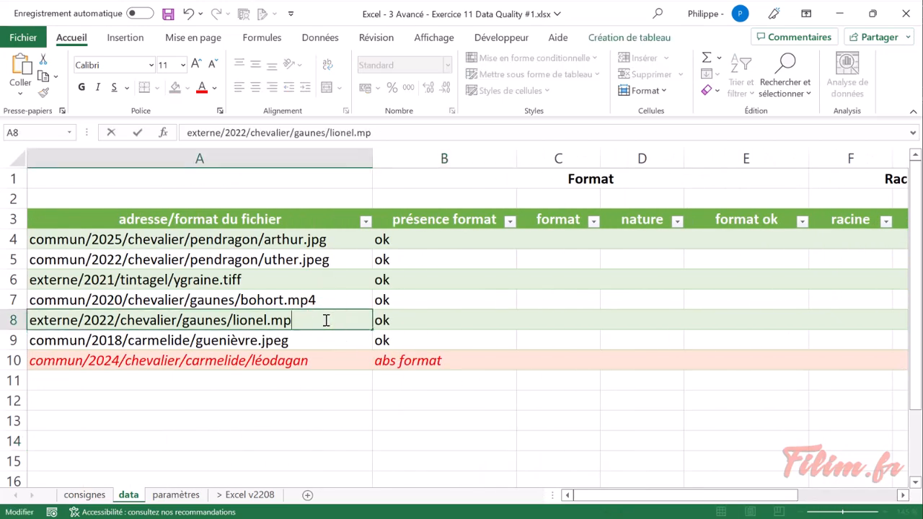
key("Return")
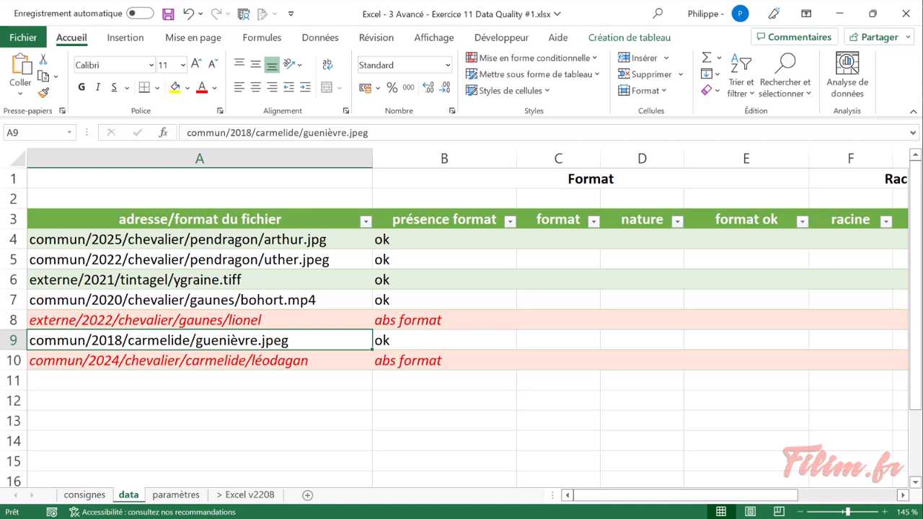
key("ctrl+z")
Test the rule by adding .mp3 to the end of the address in A10, and undo the change.
double_click(330, 363)
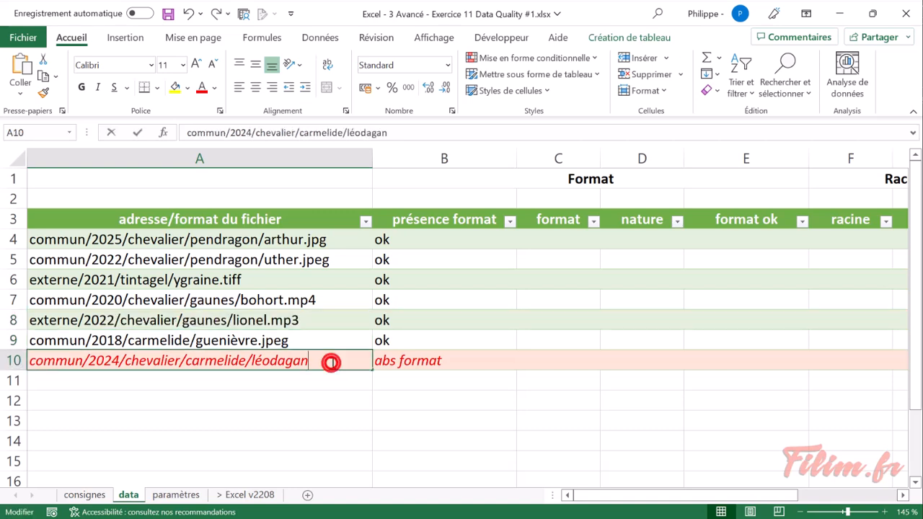
type(".mp3")
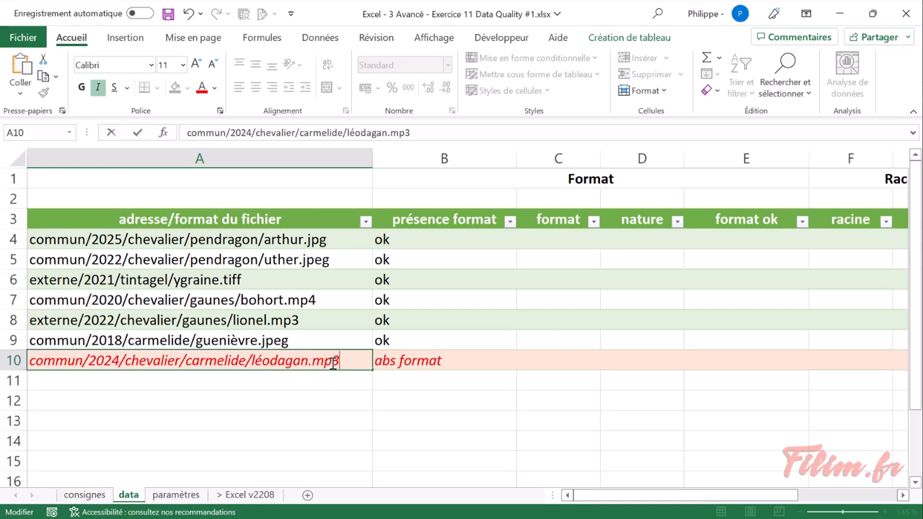
key("Return")
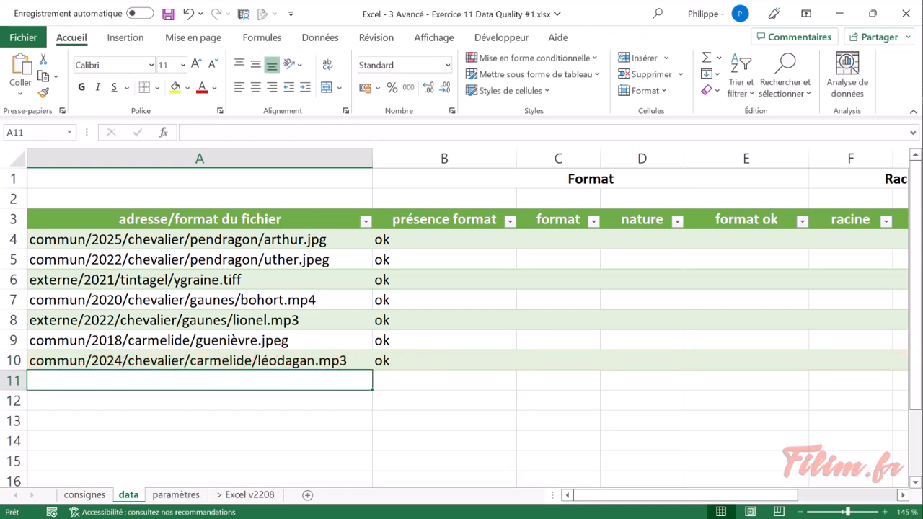
key("ctrl+z")
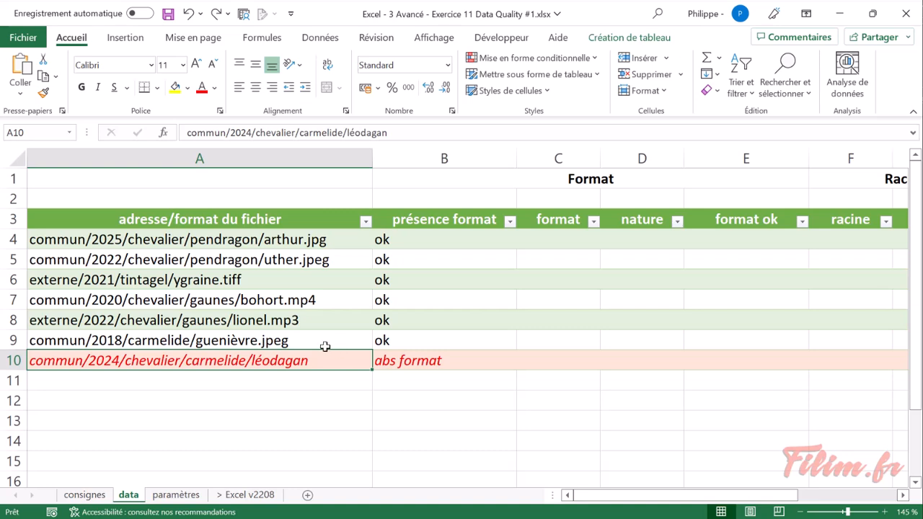
Review the table's conditional formatting rule and the range it applies to in the rules manager.
left_click(568, 56)
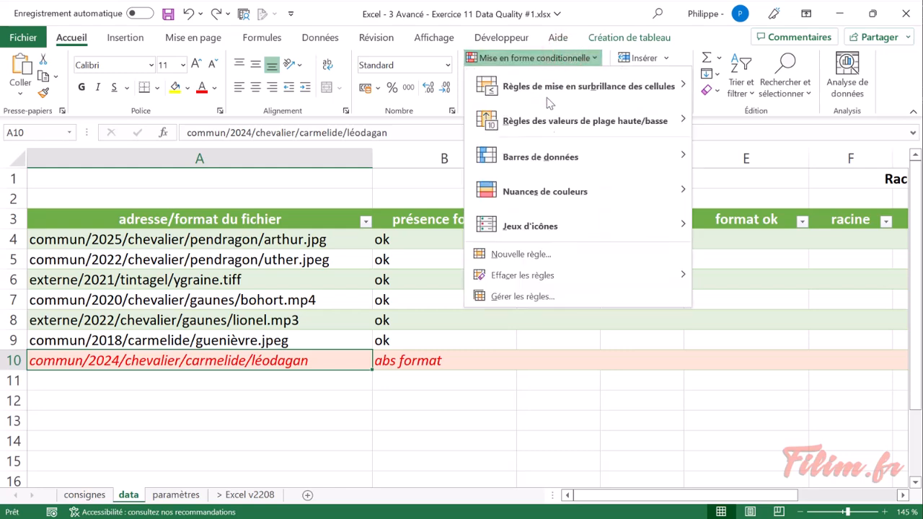
left_click(518, 299)
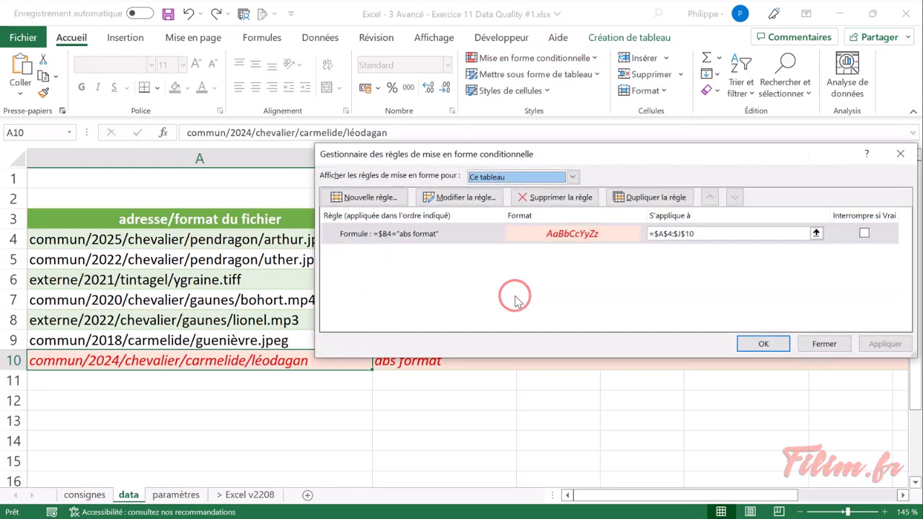
left_click(485, 236)
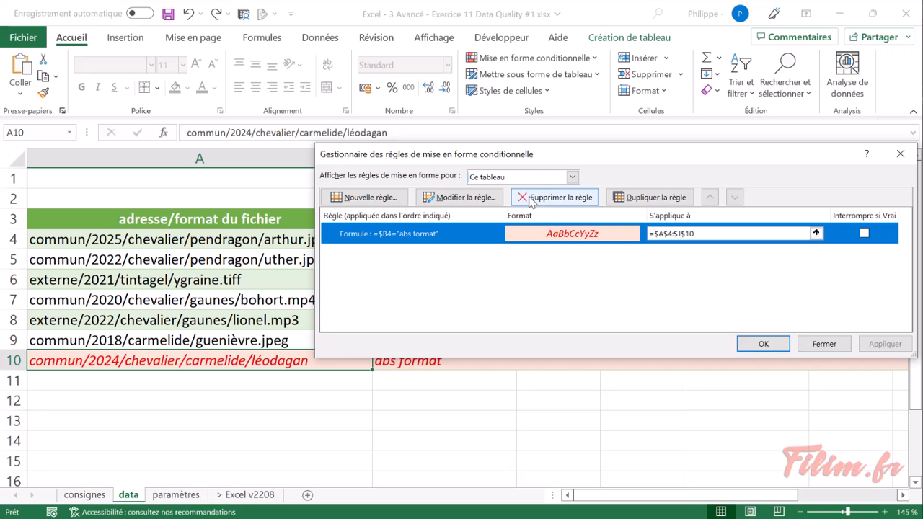
left_click(836, 348)
Fill the "abs format" red-row instruction in A15 of the consignes sheet with yellow, and select the next instruction in A16.
left_click(86, 495)
left_click(175, 215)
left_click(175, 87)
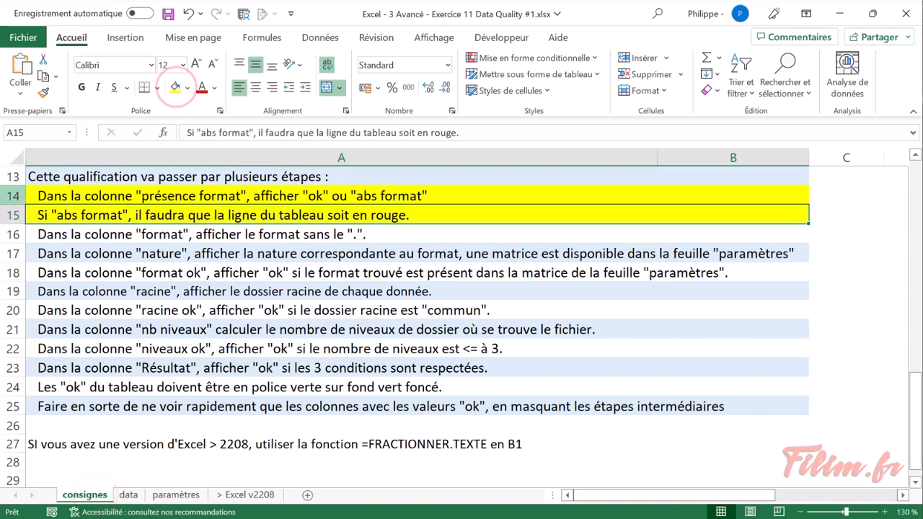
left_click(85, 235)
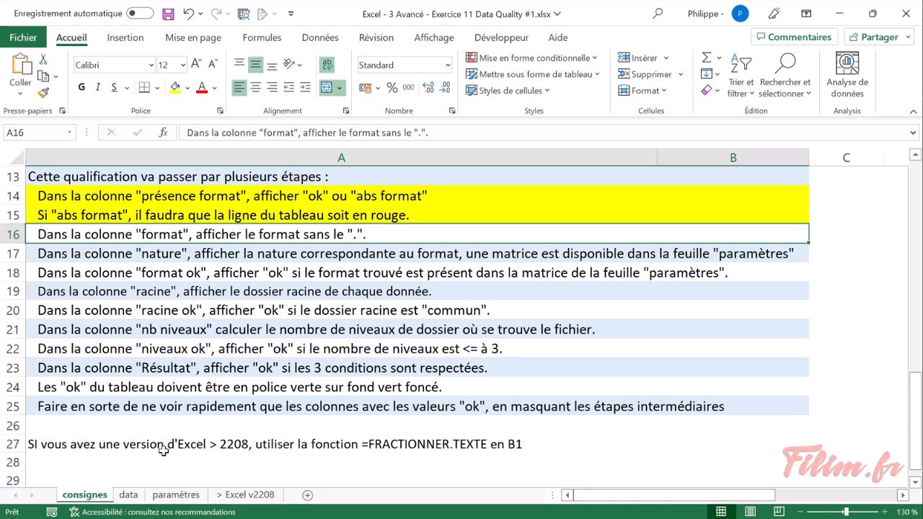
Narrow the "présence format" column slightly on the data sheet.
left_click(128, 494)
left_click(534, 239)
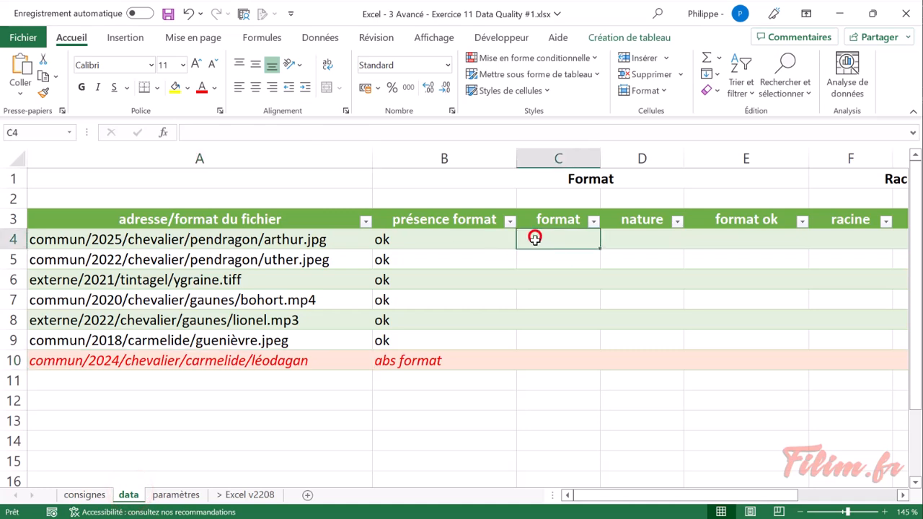
left_click_drag(516, 158, 505, 160)
Examine the file extensions in the address column, the empty cells of the format column and the existing formula in B4.
left_click(540, 256)
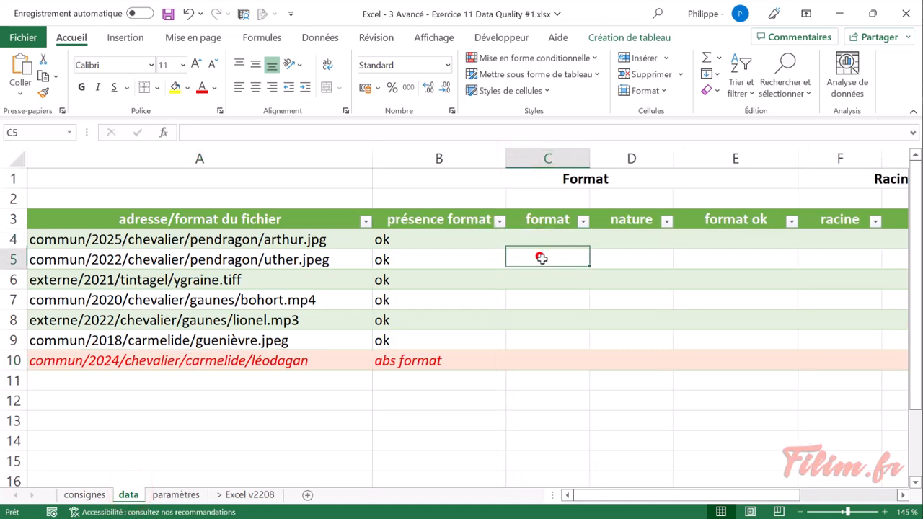
left_click(532, 282)
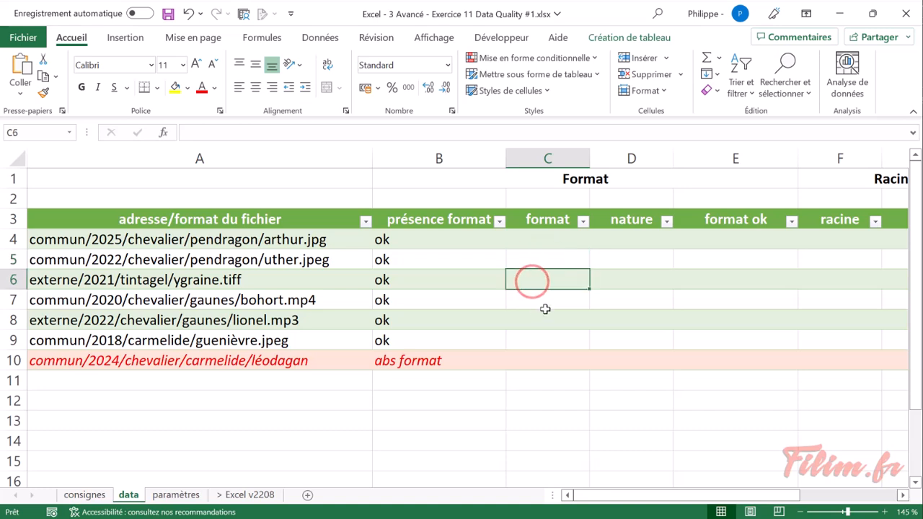
left_click(542, 302)
left_click(532, 322)
left_click(533, 339)
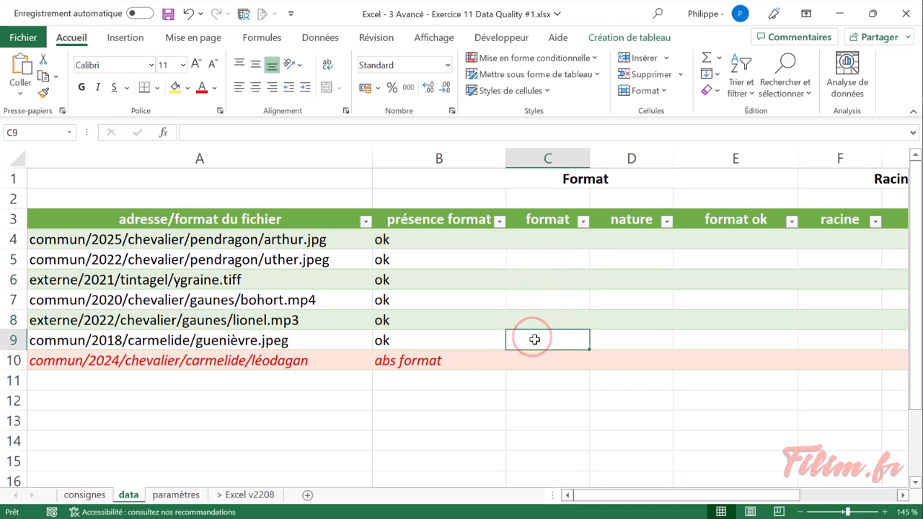
left_click(531, 360)
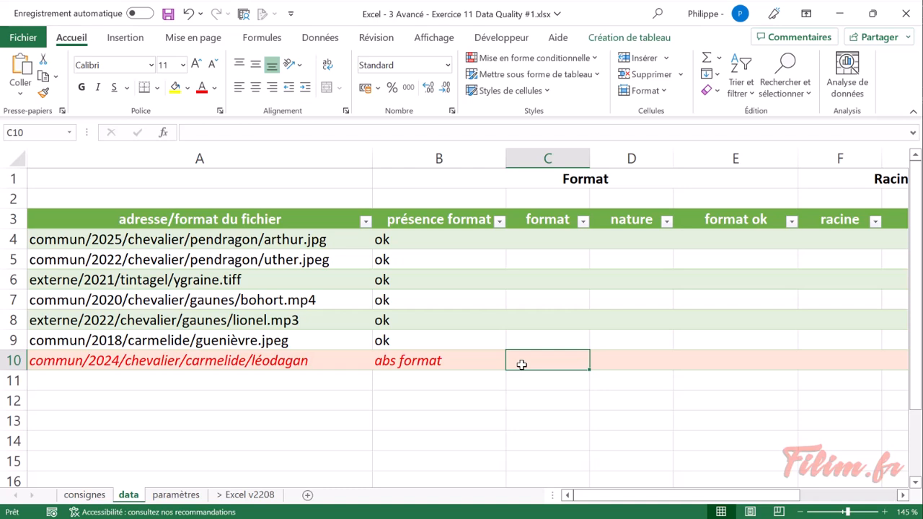
left_click(538, 244)
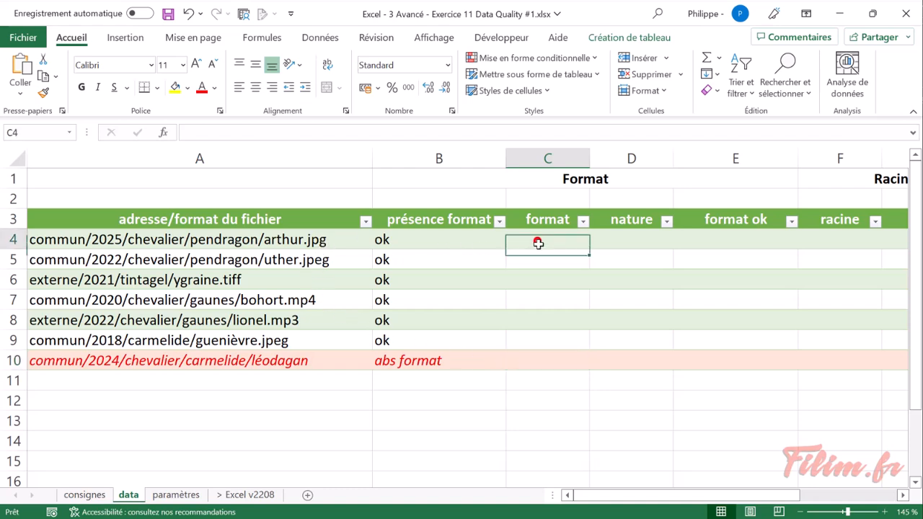
left_click(533, 258)
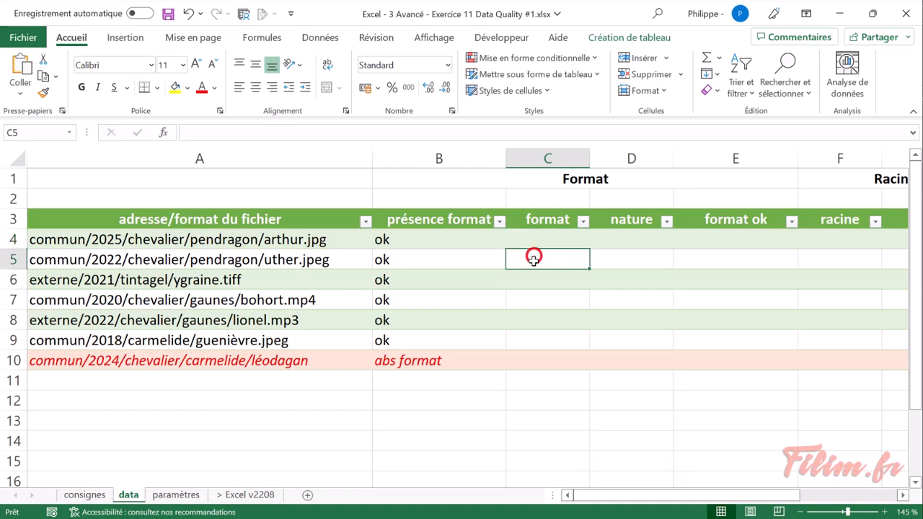
left_click(522, 280)
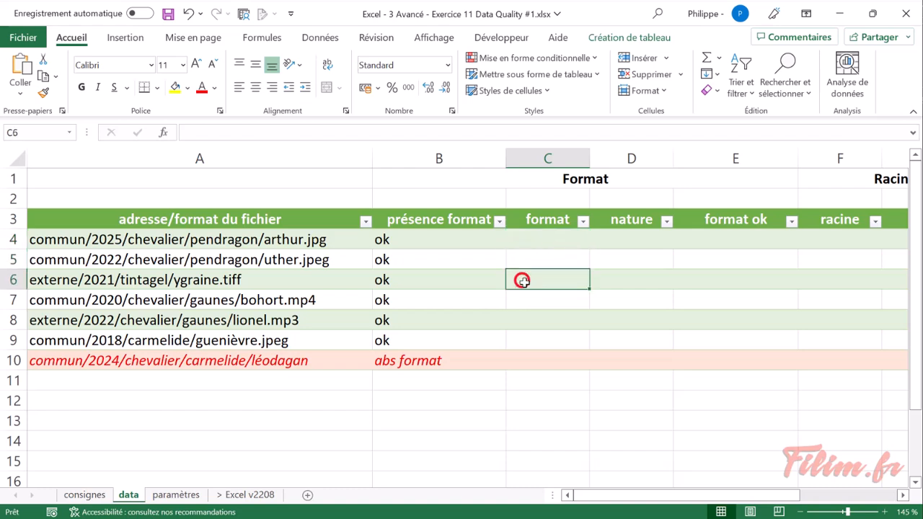
left_click(326, 298)
left_click(311, 322)
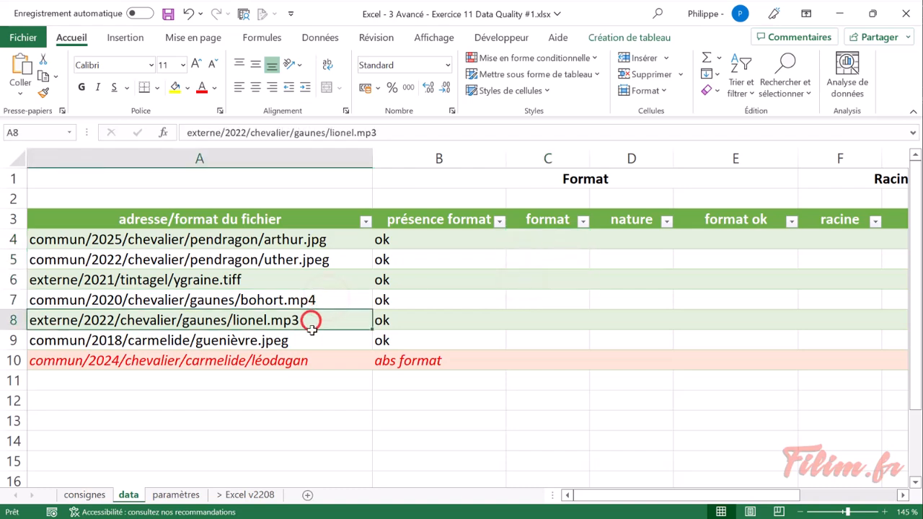
left_click(307, 339)
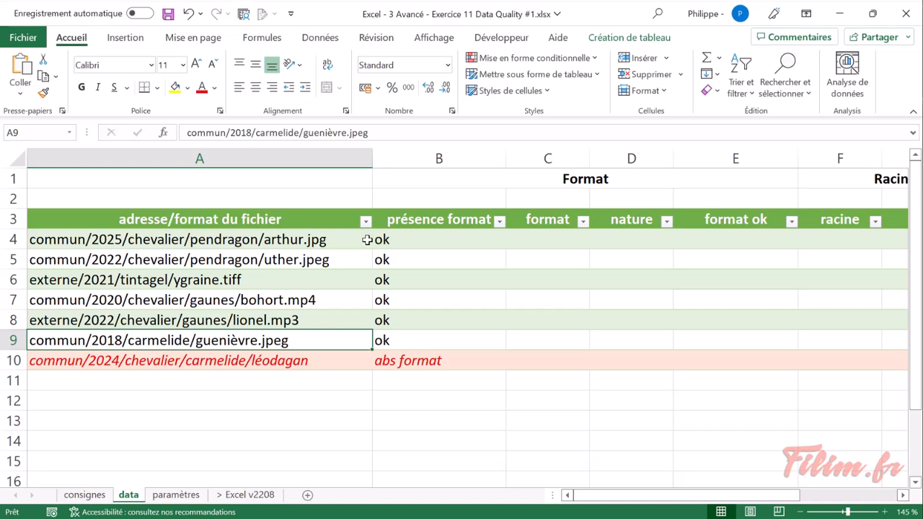
left_click(542, 243)
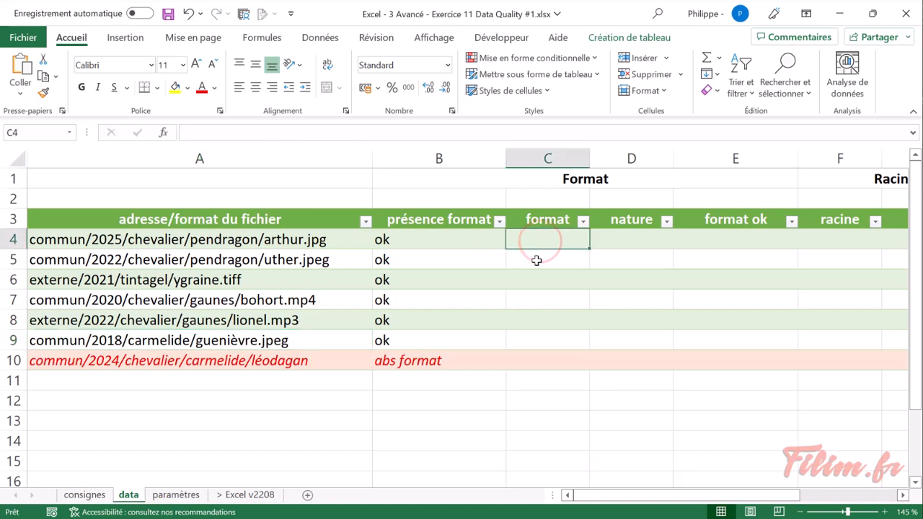
left_click(529, 258)
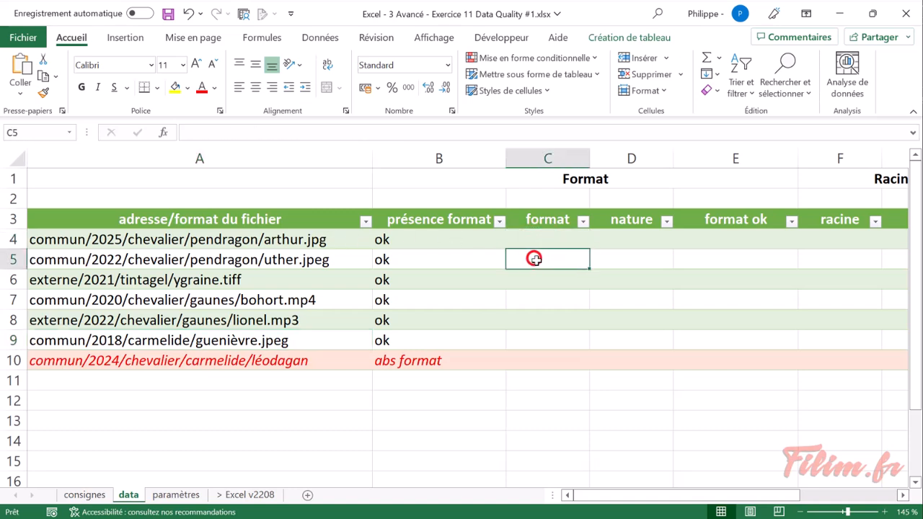
left_click(568, 240)
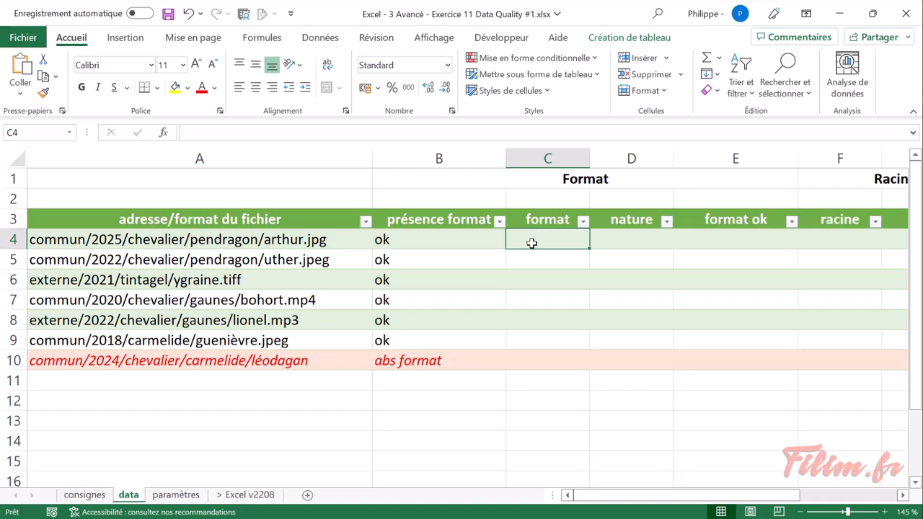
left_click(469, 241)
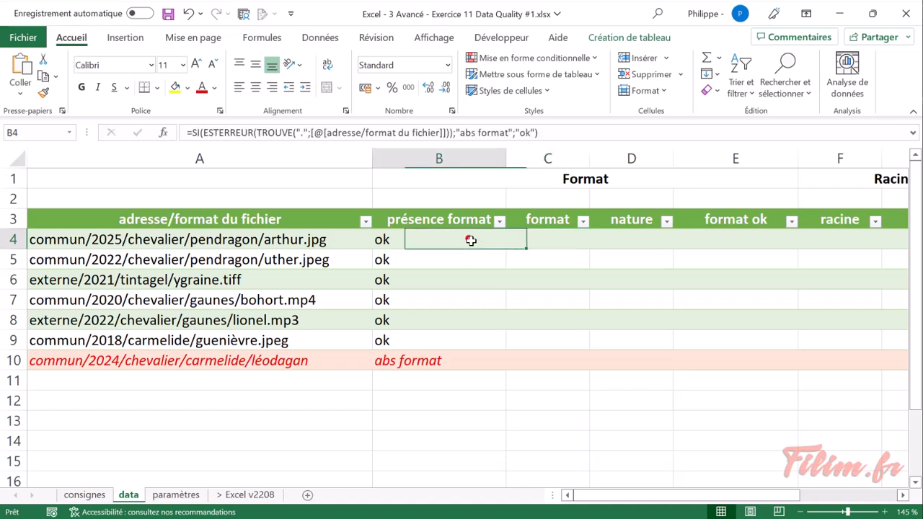
Start a TROUVE formula in C4, the first cell of the format column.
left_click(544, 238)
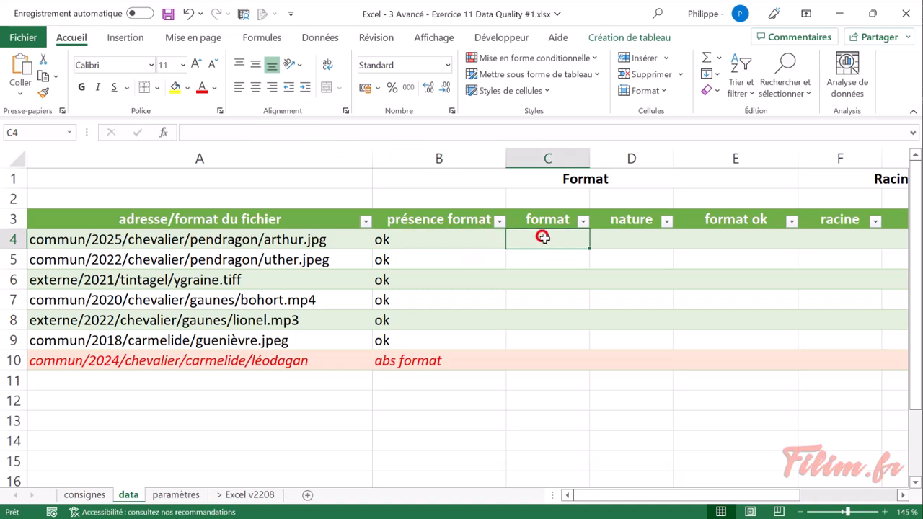
type("=TROUVE(")
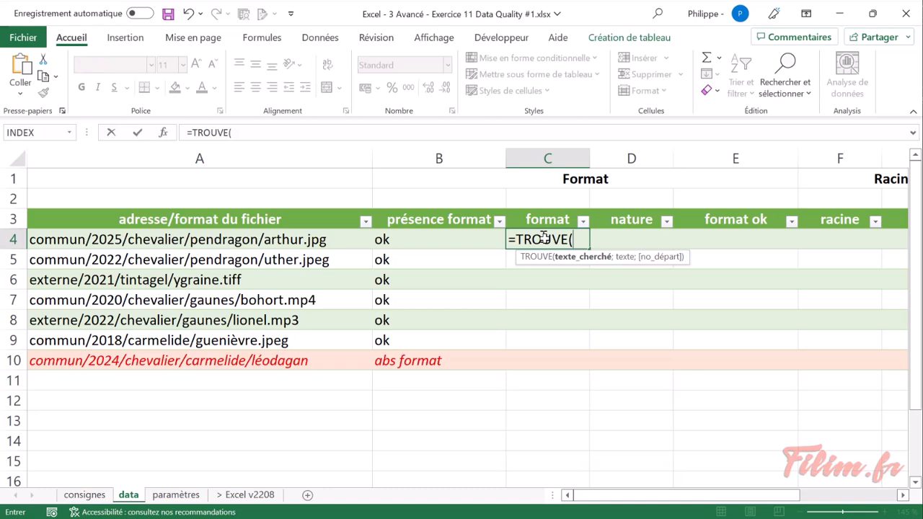
key("Left")
key("Left")
key("Right")
key("Right")
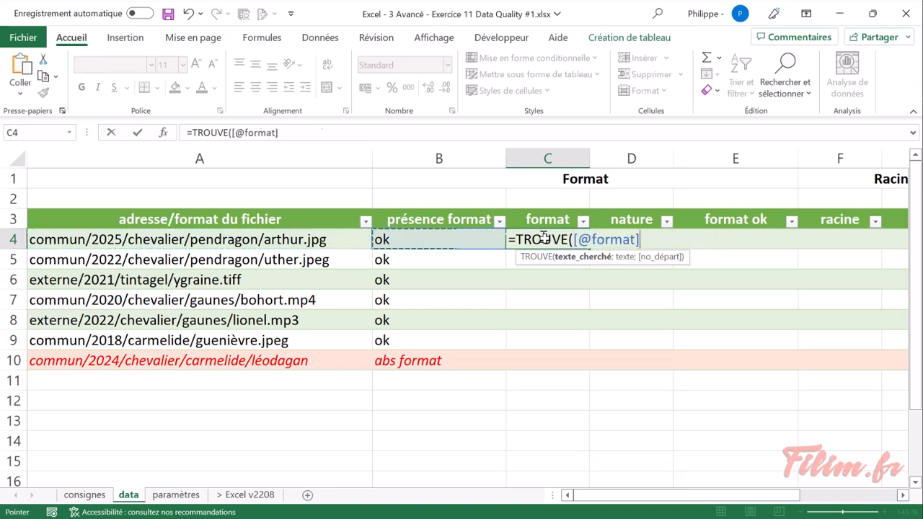
key("BackSpace")
key("BackSpace")
key("BackSpace")
key("BackSpace")
key("BackSpace")
key("BackSpace")
key("BackSpace")
key("BackSpace")
key("BackSpace")
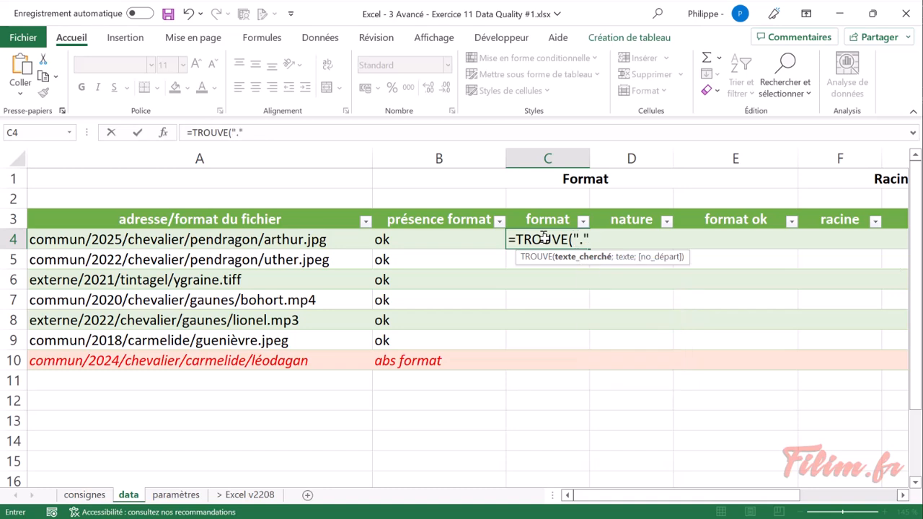
Complete the TROUVE formula in C4 to find "." in the row's adresse/format du fichier cell.
type("\".\";")
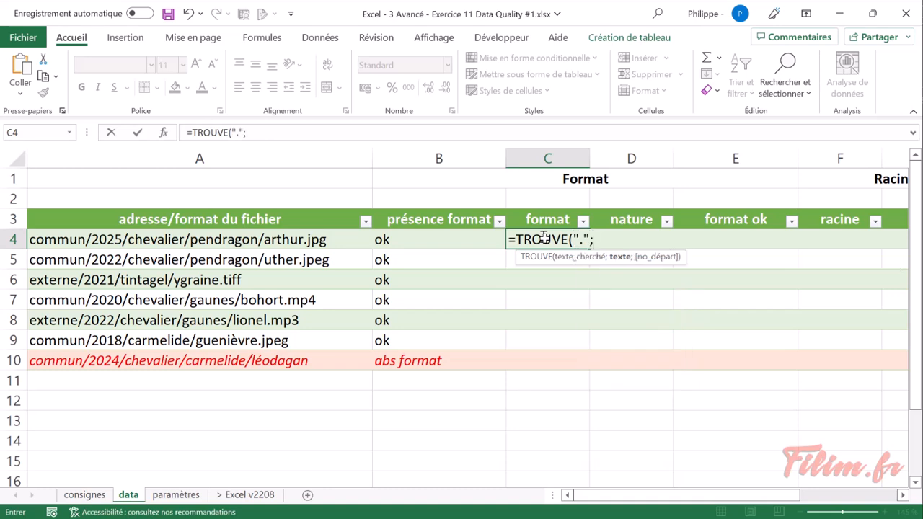
key("Left")
key("Left")
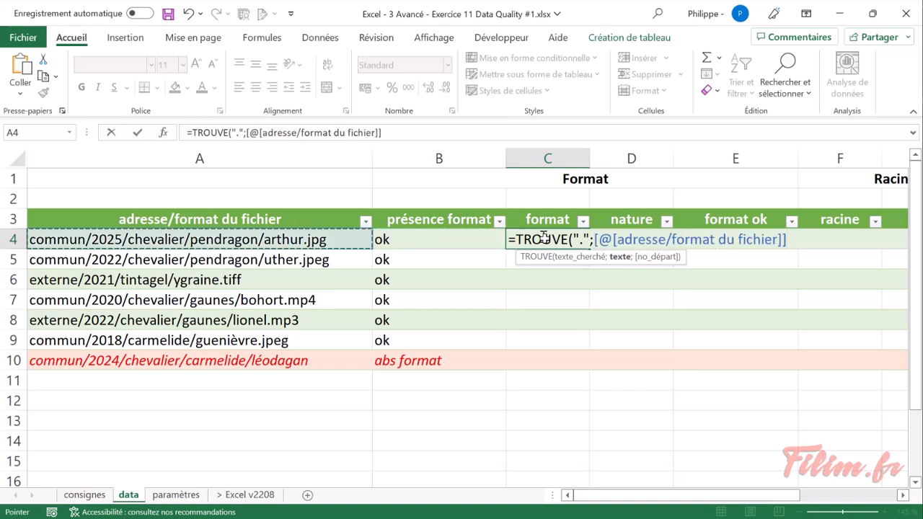
type(")")
key("Return")
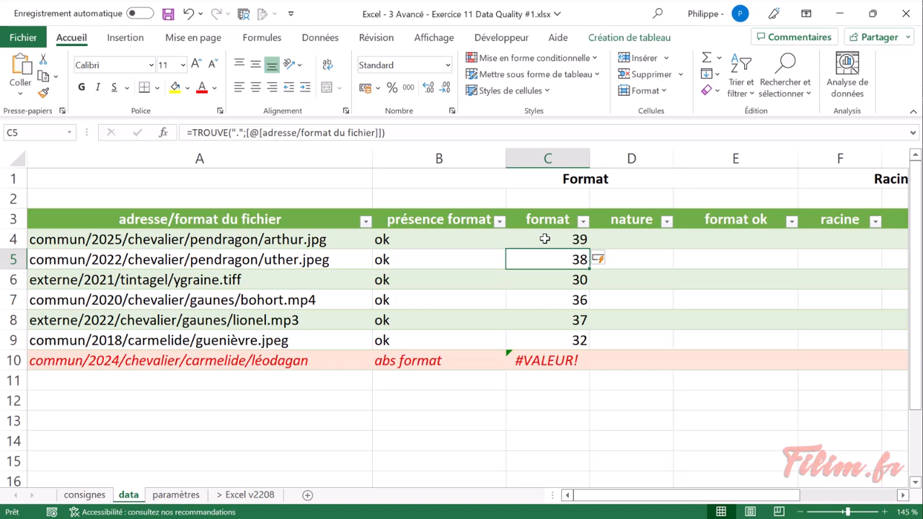
Compare the dot positions in the format column with the addresses, highlighting A4's whole text and its part up to the dot.
left_click(544, 238)
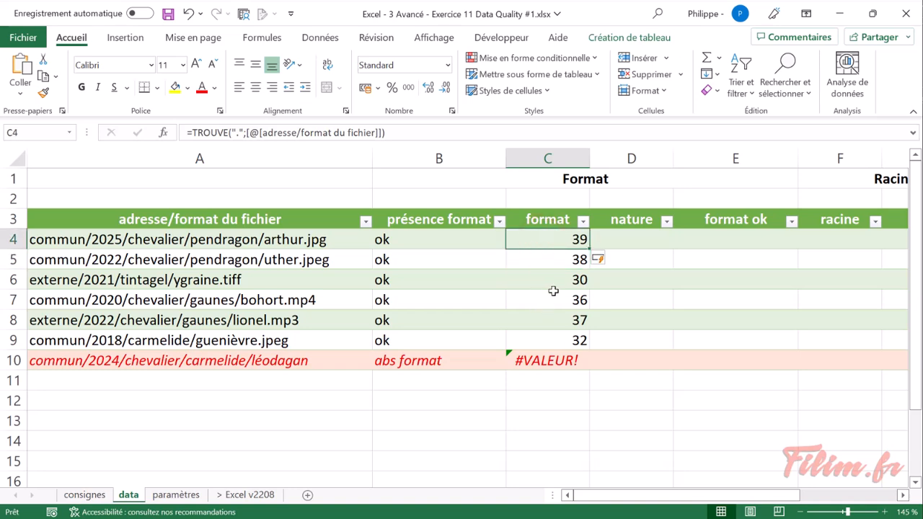
left_click(552, 280)
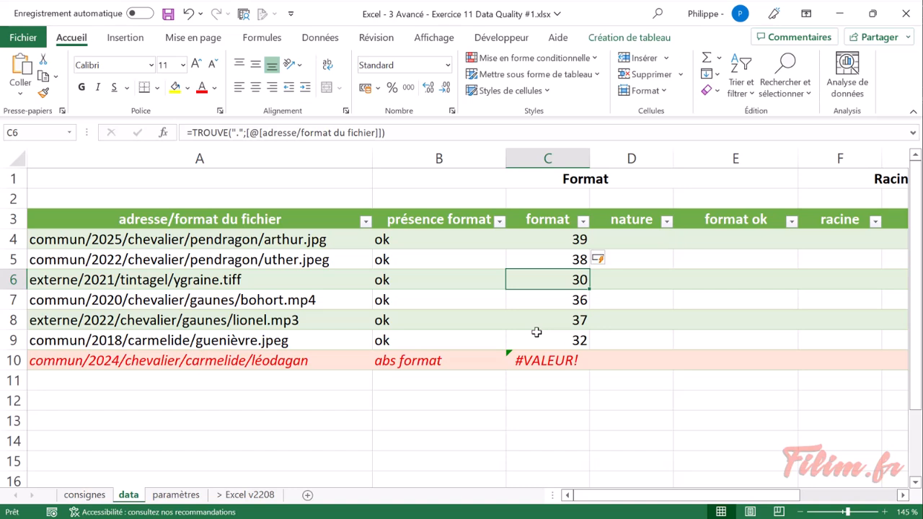
left_click(558, 242)
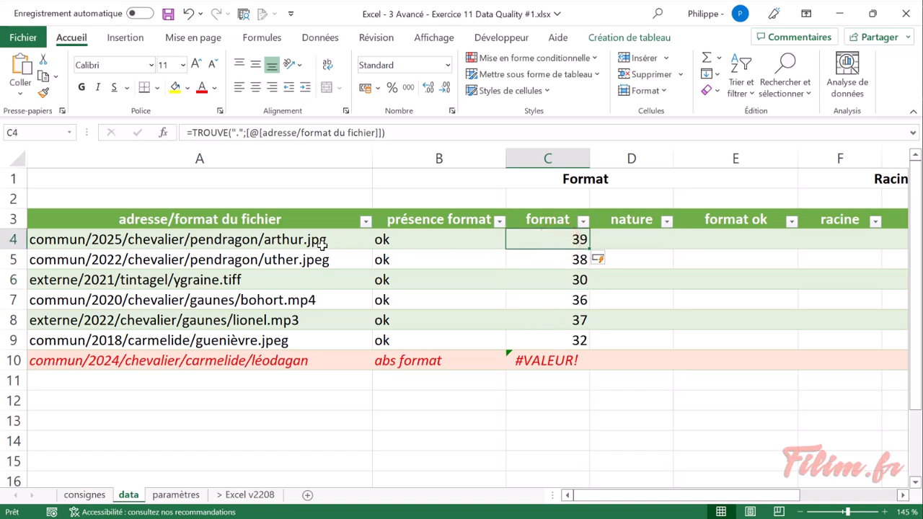
left_click(536, 263)
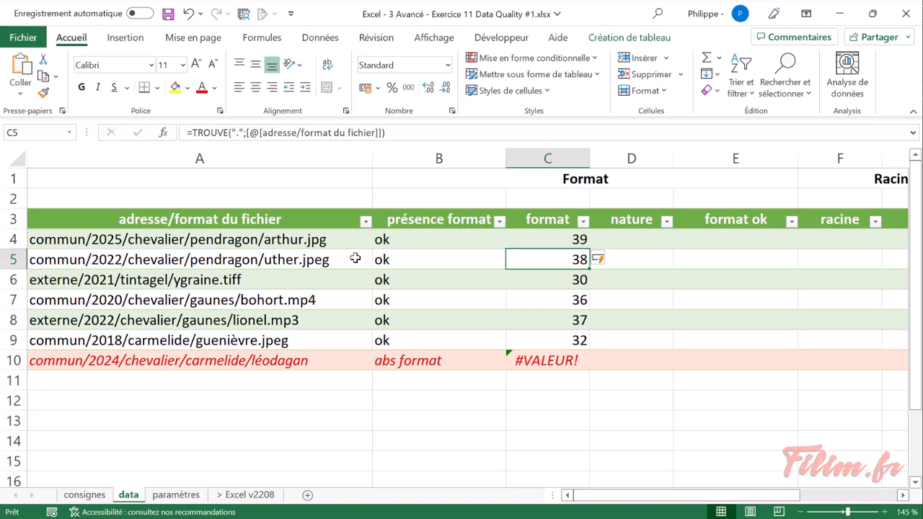
left_click(323, 240)
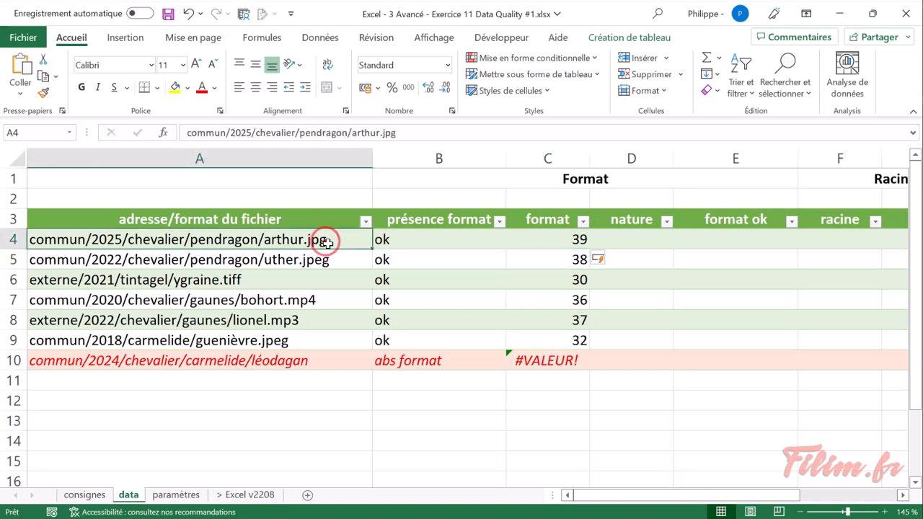
double_click(325, 240)
left_click_drag(326, 240, 5, 231)
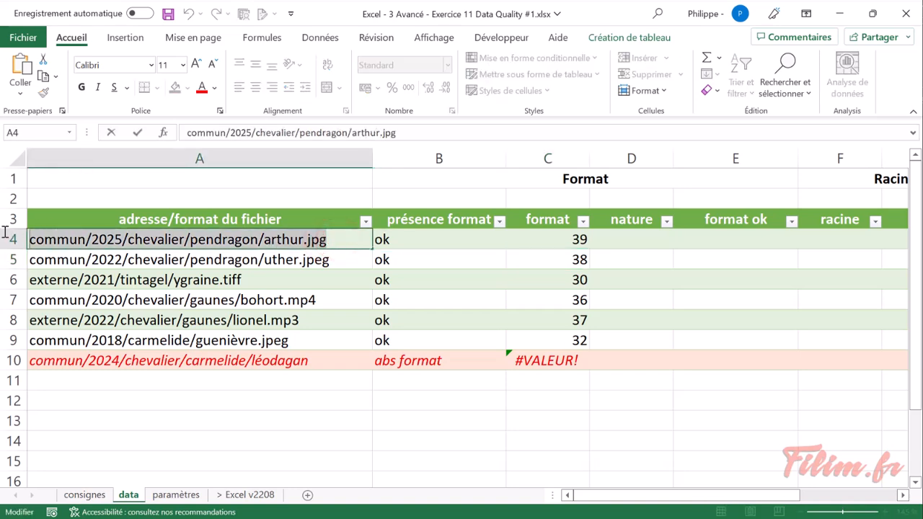
left_click(306, 239)
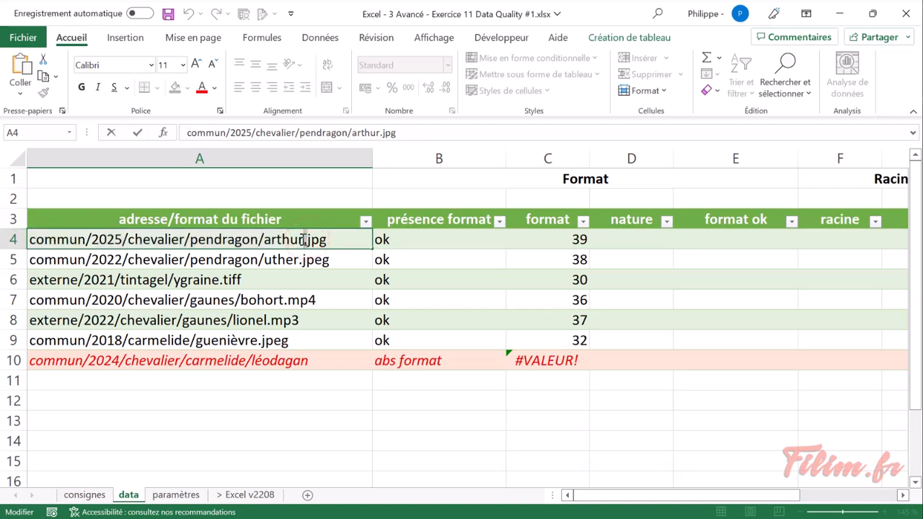
left_click_drag(303, 239, 15, 239)
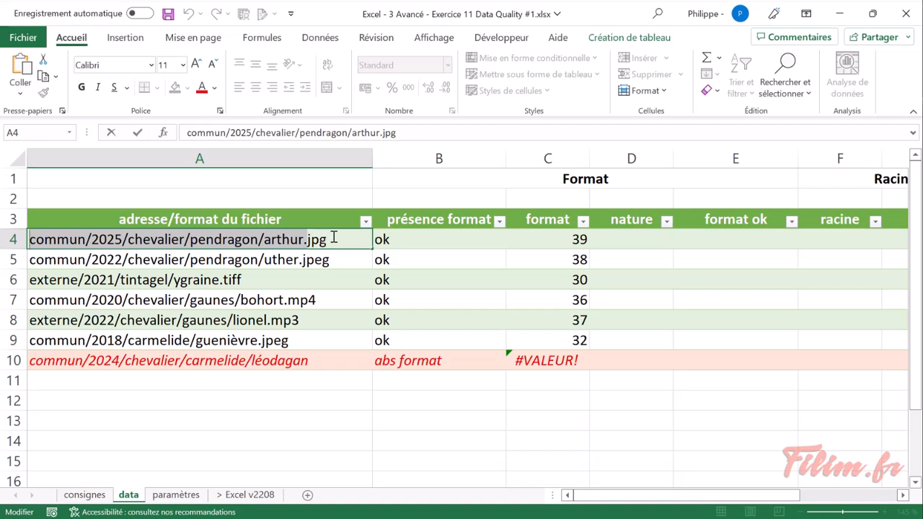
key("Escape")
Change the C4 formula to subtract the TROUVE result from the address length: =NBCAR([@[adresse/format du fichier]])-TROUVE(".";[@[adresse/format du fichier]]).
left_click(562, 241)
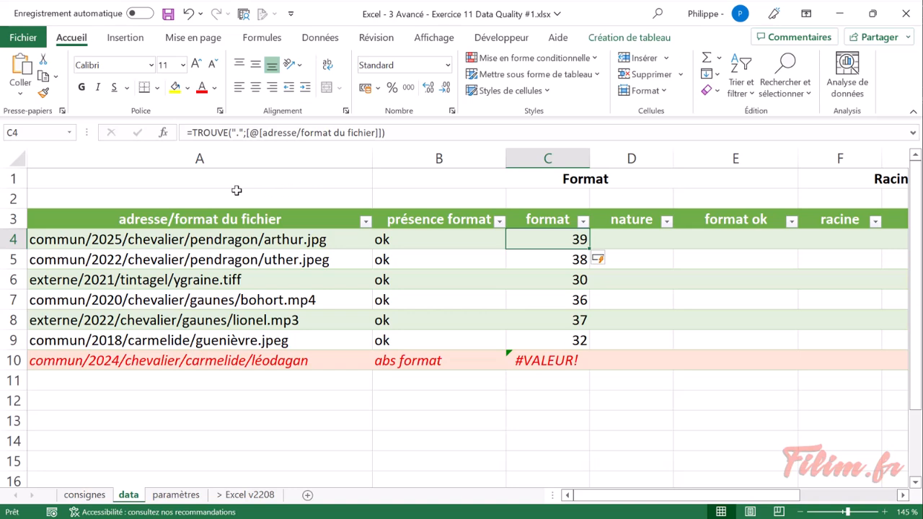
left_click(193, 133)
type("nbca")
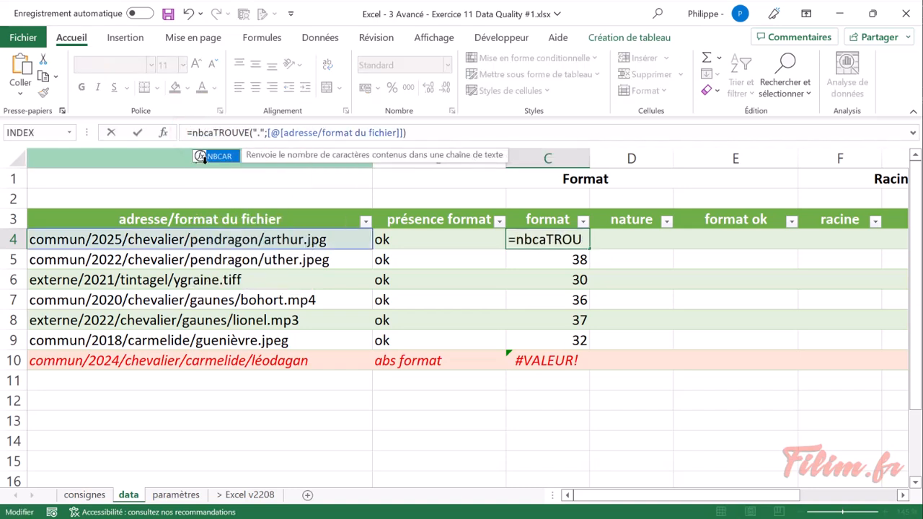
type("r(")
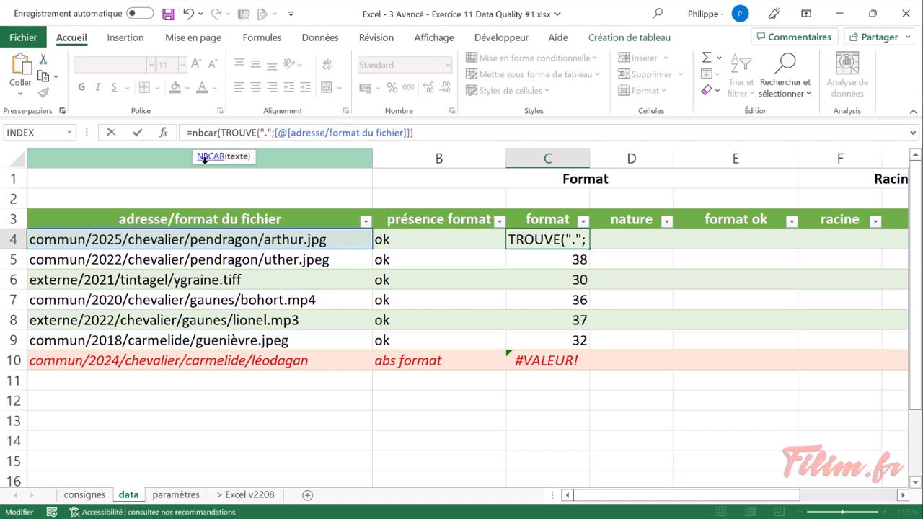
left_click(264, 239)
type(")-")
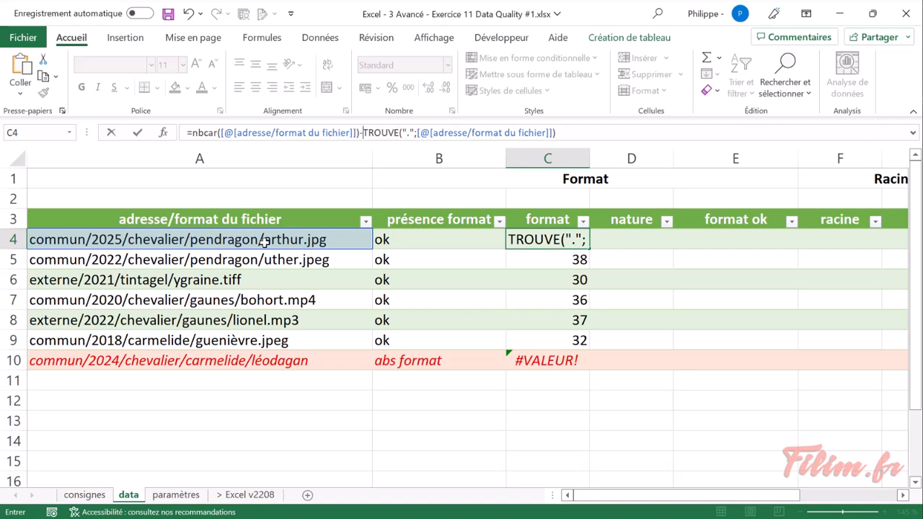
key("Return")
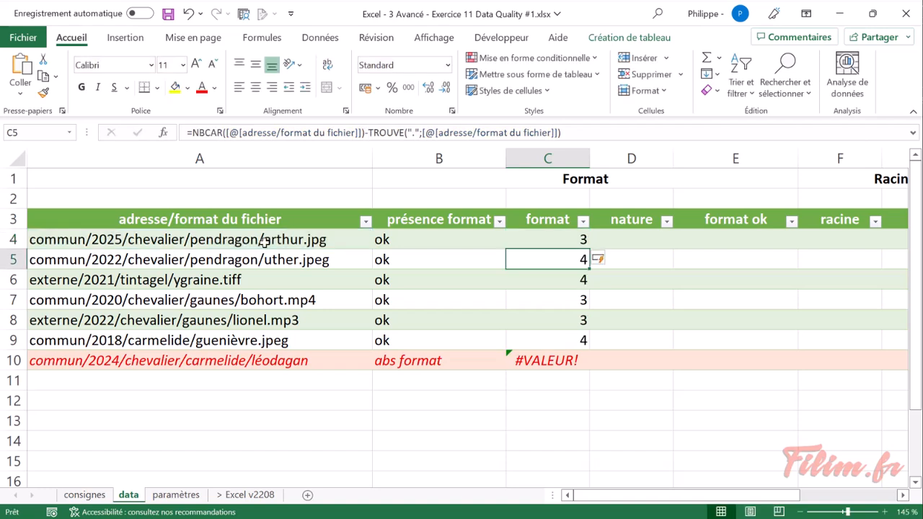
Wrap the format column's formula from C5 in DROITE, with the row's address as text and the NBCAR minus TROUVE difference as character count.
left_click(531, 237)
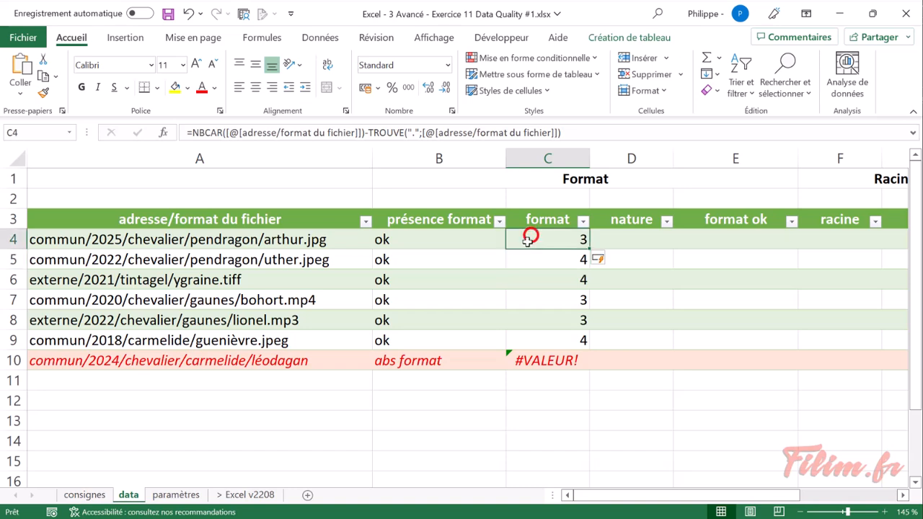
left_click(545, 261)
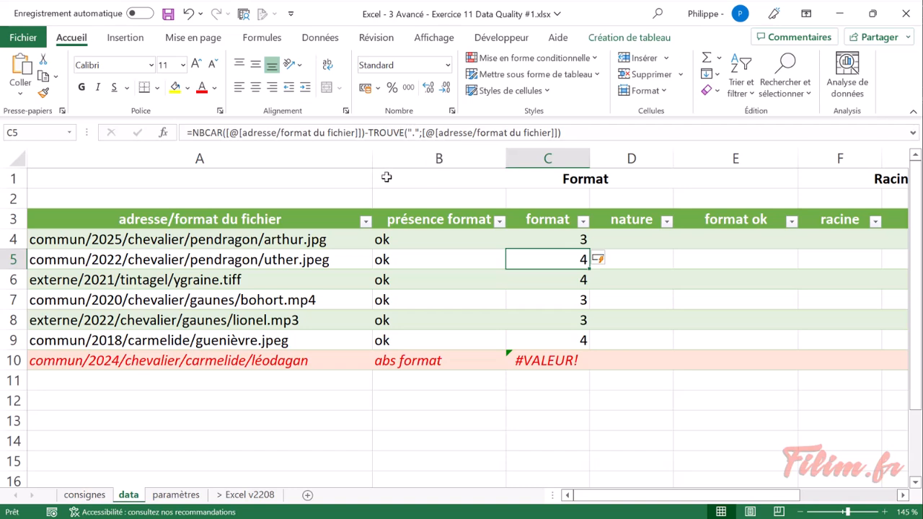
left_click(193, 132)
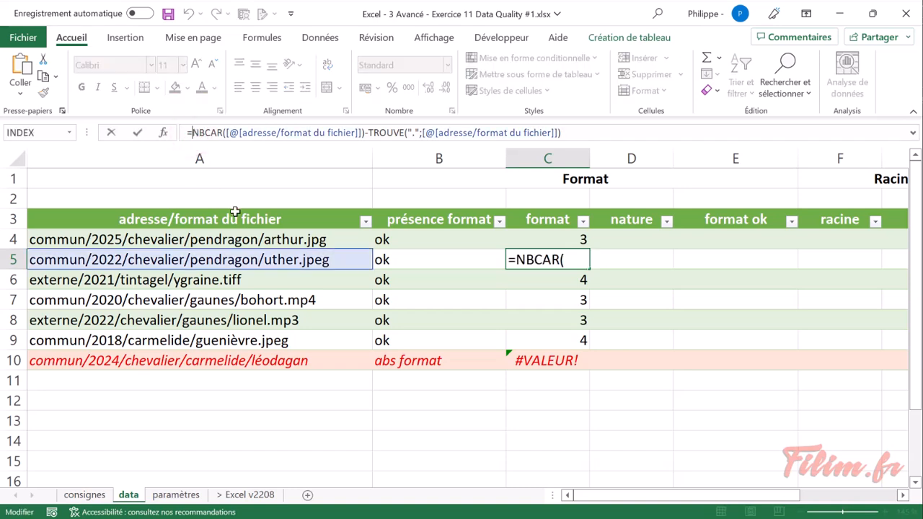
type("droite")
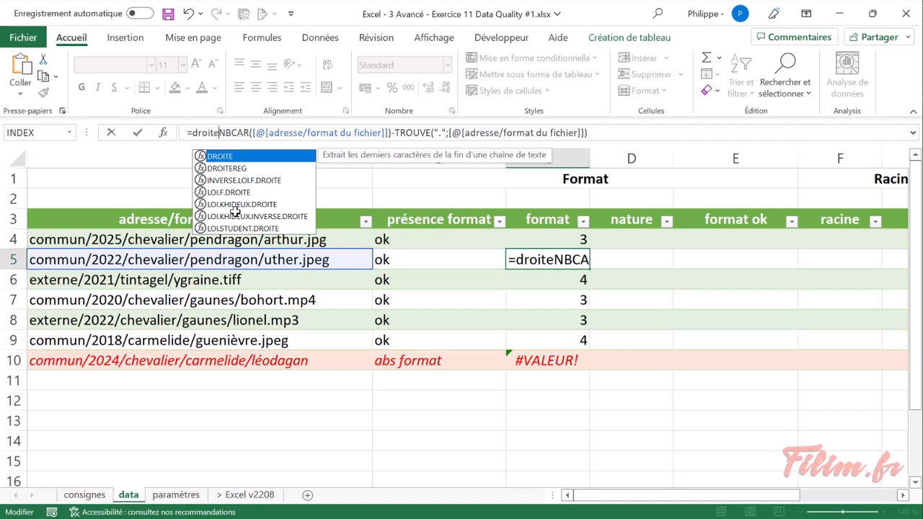
type("(")
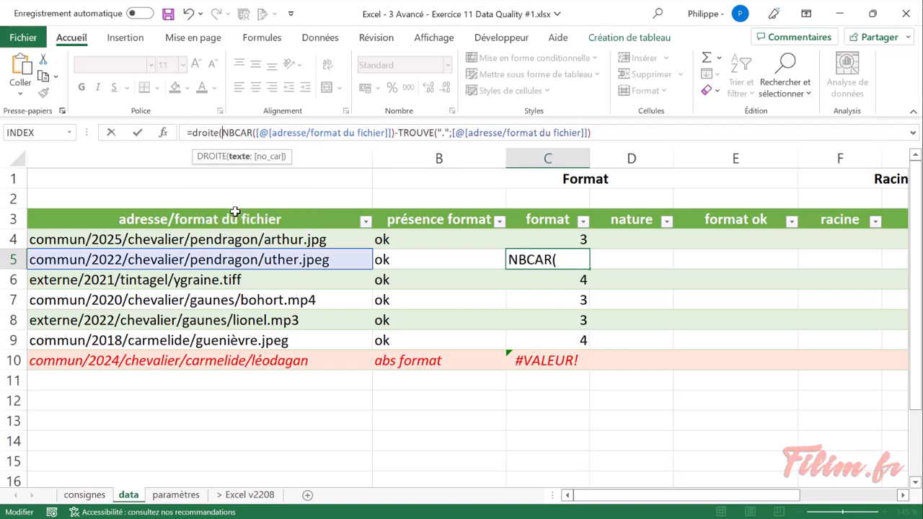
left_click(618, 134)
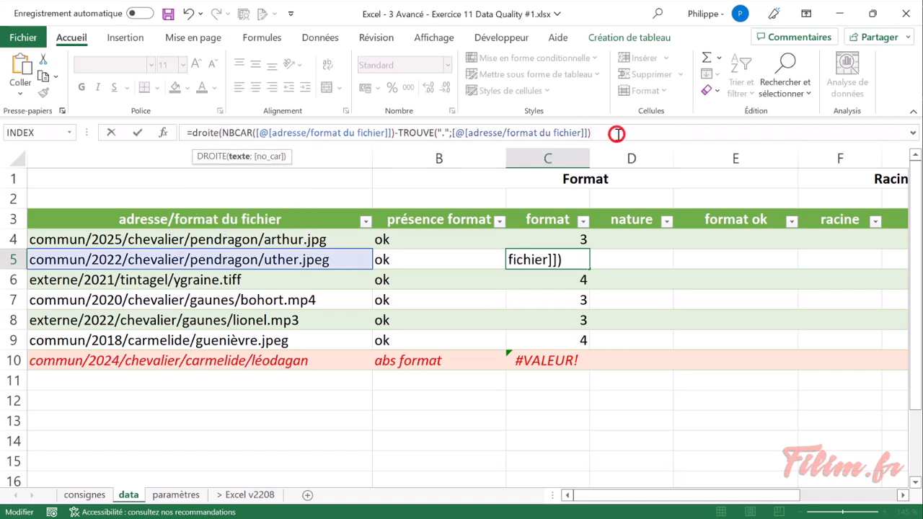
left_click(222, 134)
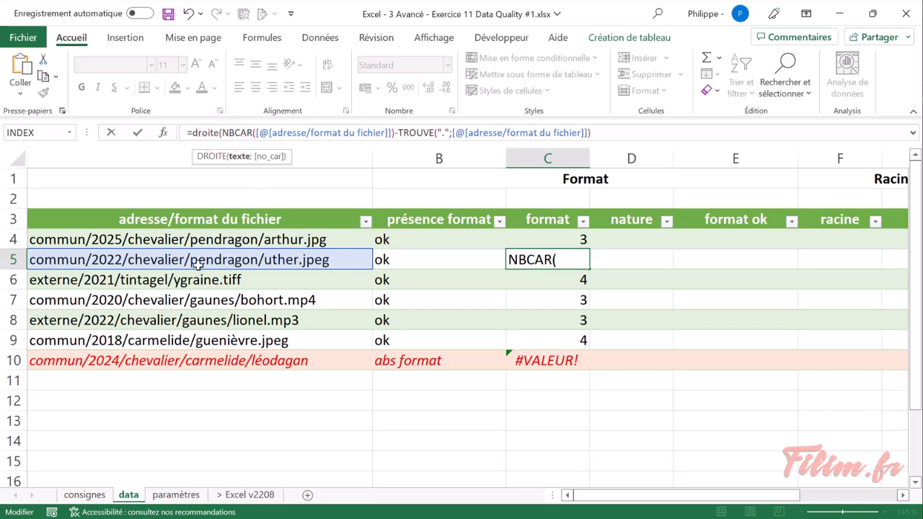
left_click(230, 261)
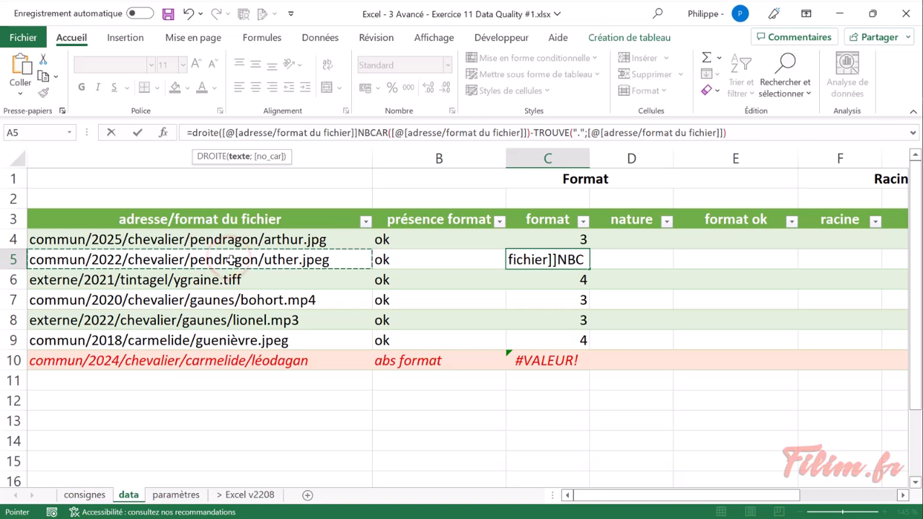
type(";")
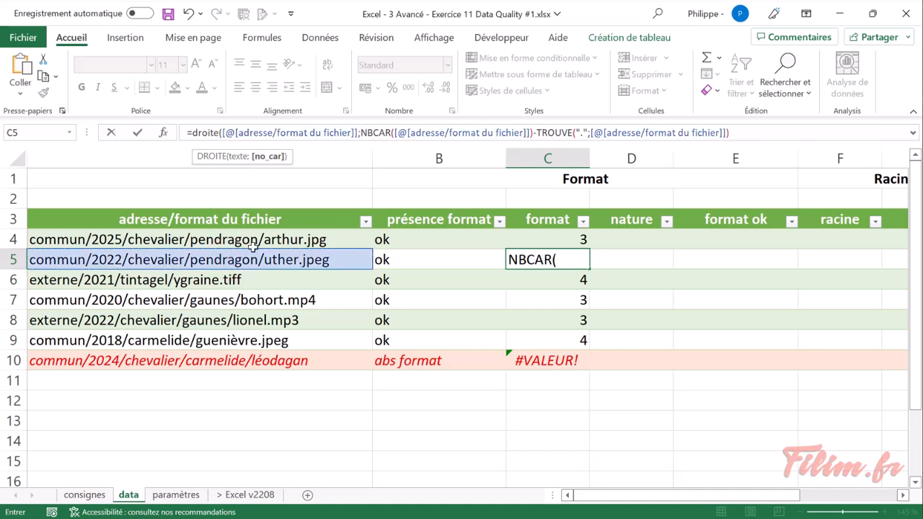
left_click(271, 156)
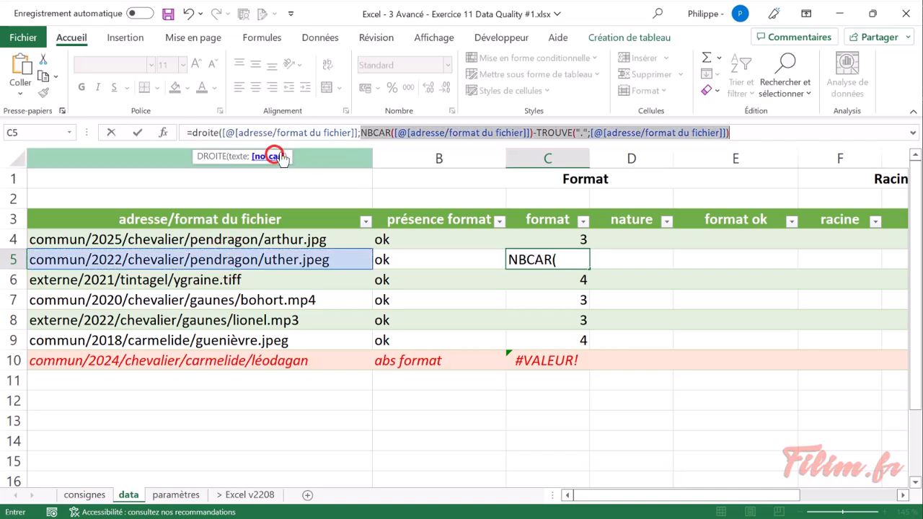
left_click(752, 132)
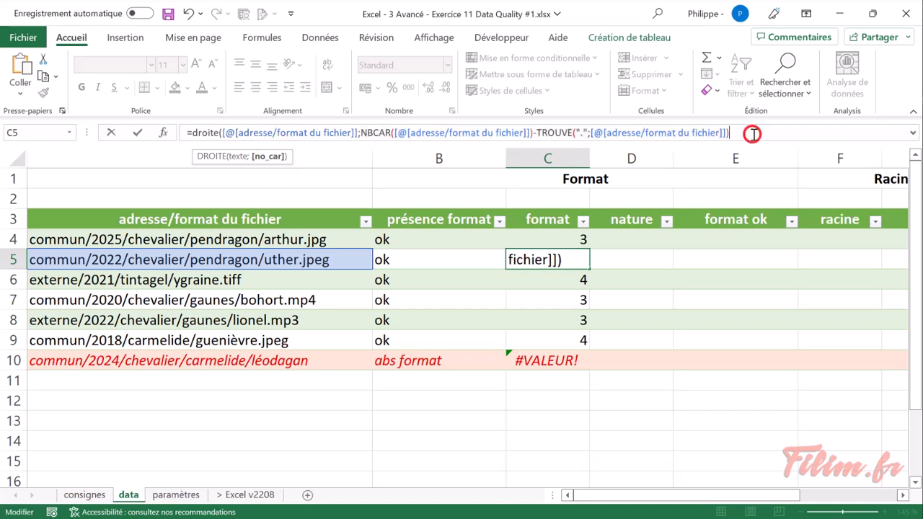
key("Return")
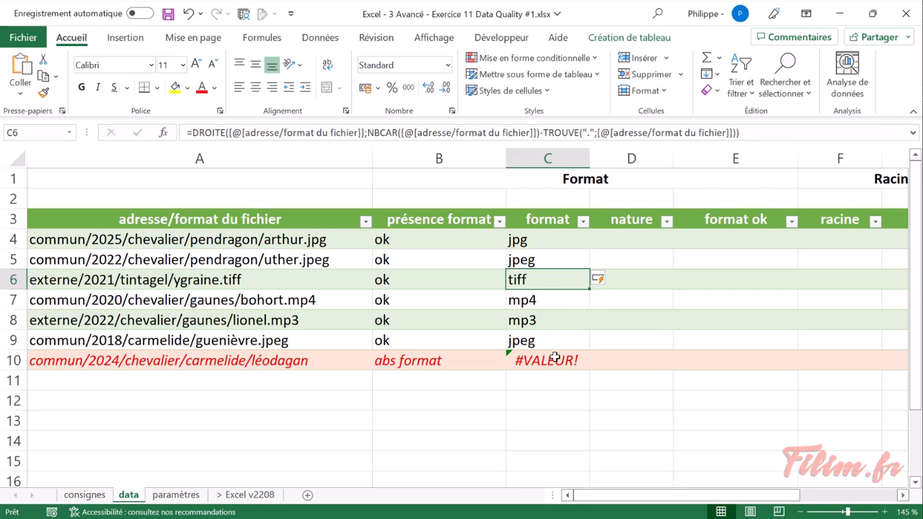
Wrap the format column's formula from C6 in SIERREUR, with "abs format" as the value if error.
left_click(195, 133)
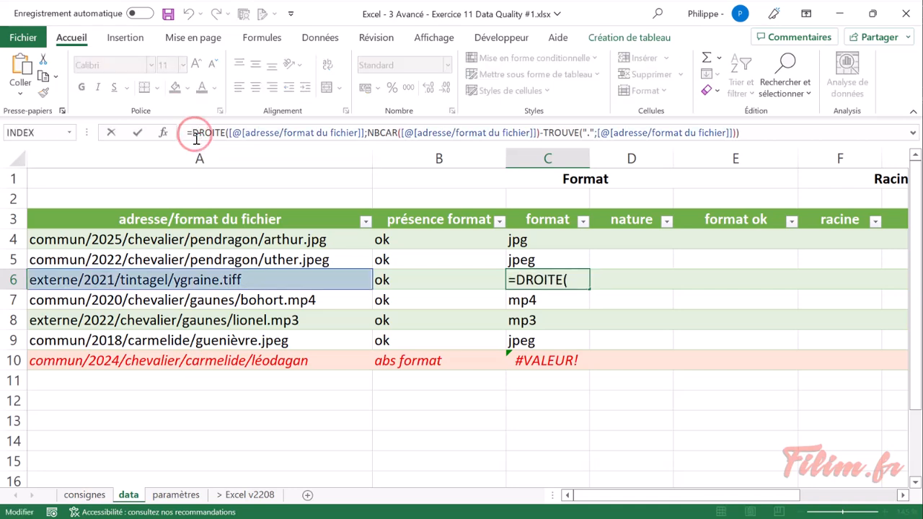
type("sier")
key("Tab")
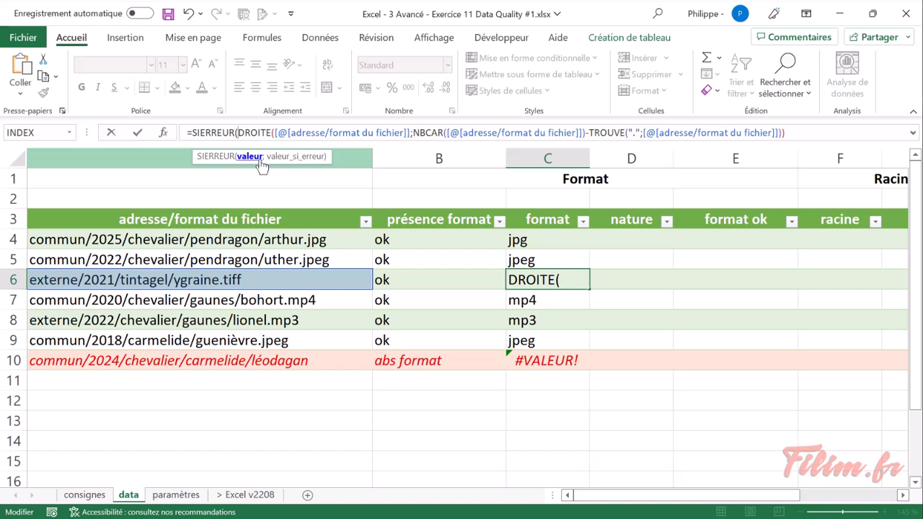
left_click(798, 135)
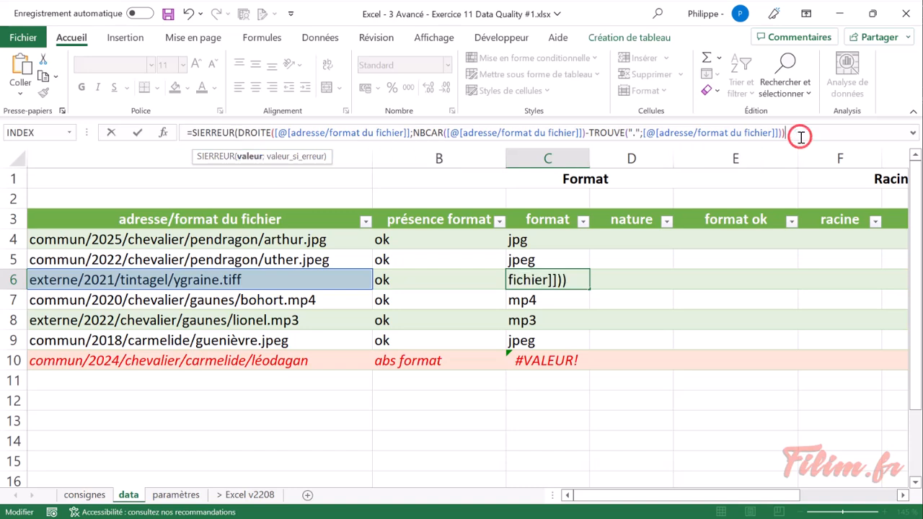
type(";\"abs format\"")
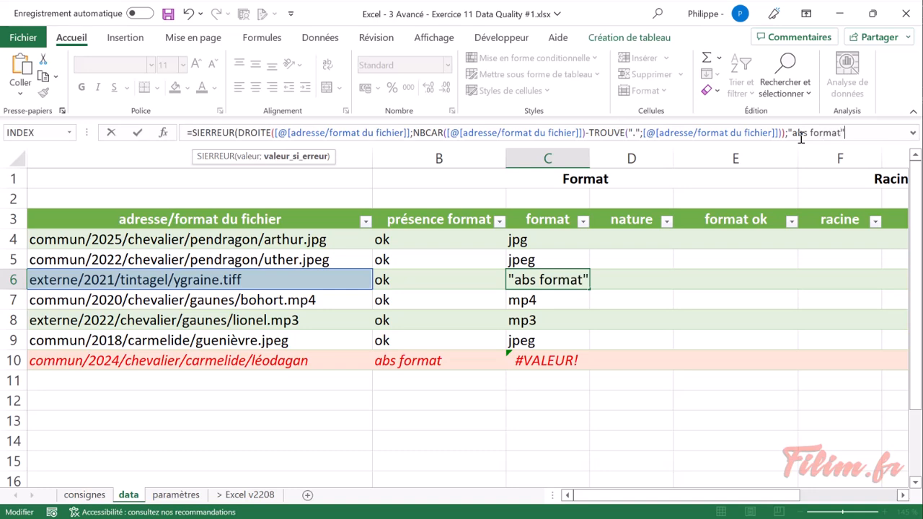
key("Return")
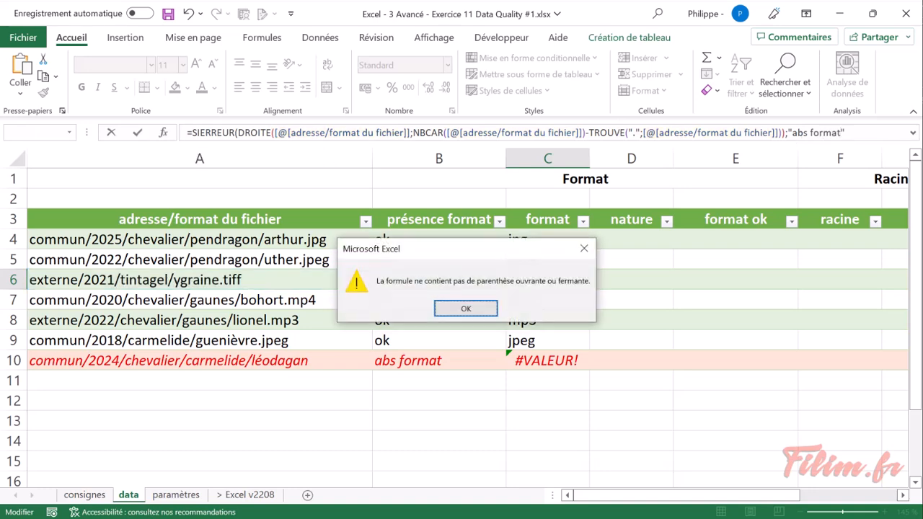
key("Return")
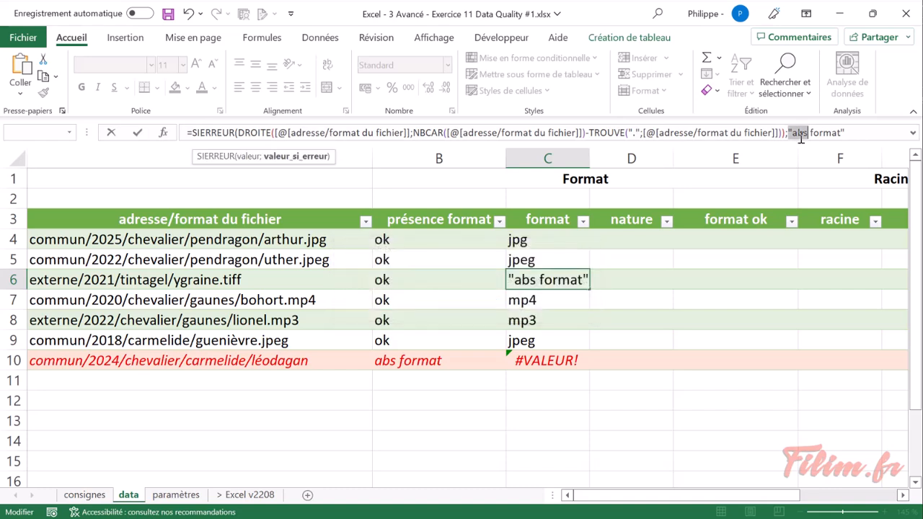
left_click(845, 132)
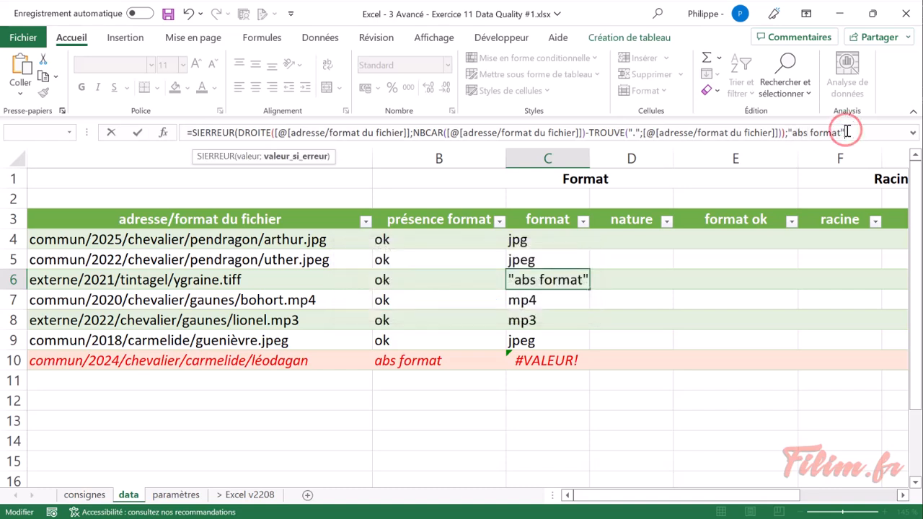
type(")")
key("Return")
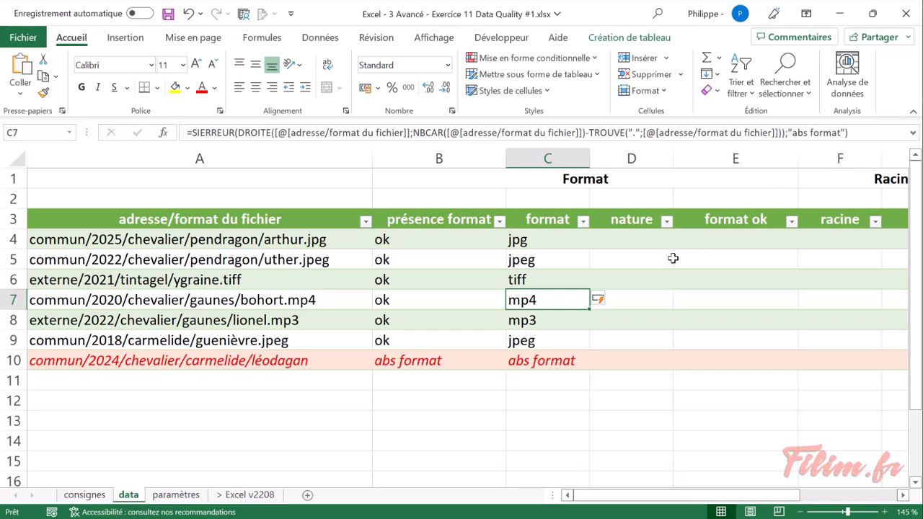
Compare the présence format column's formula with the format column's formula on the data sheet.
left_click(425, 297)
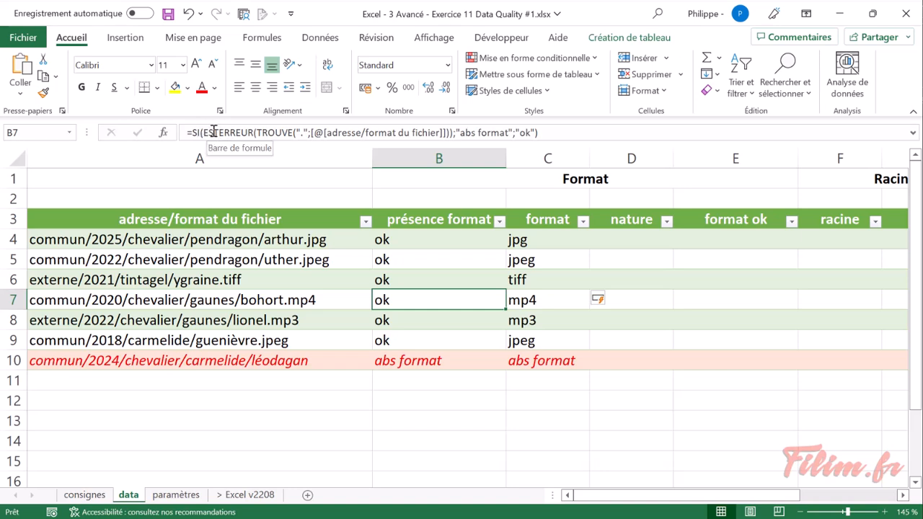
left_click(398, 256)
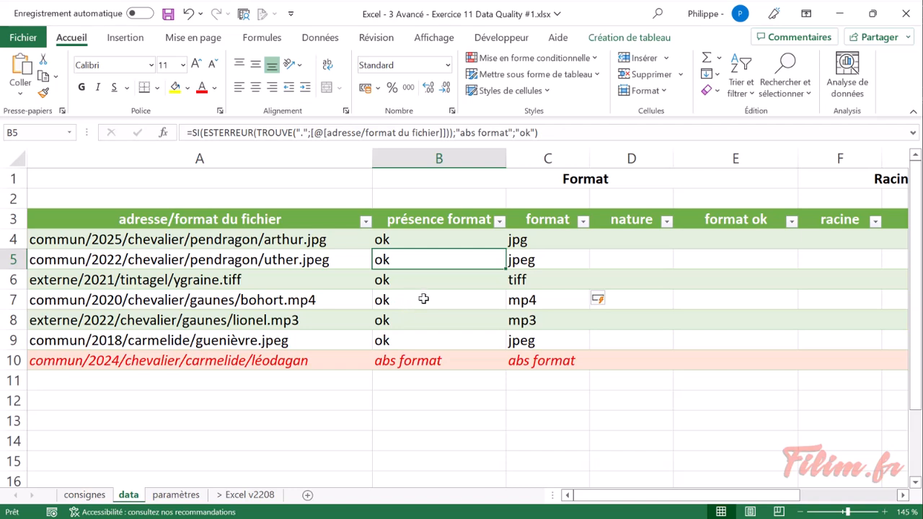
left_click(556, 242)
left_click(556, 253)
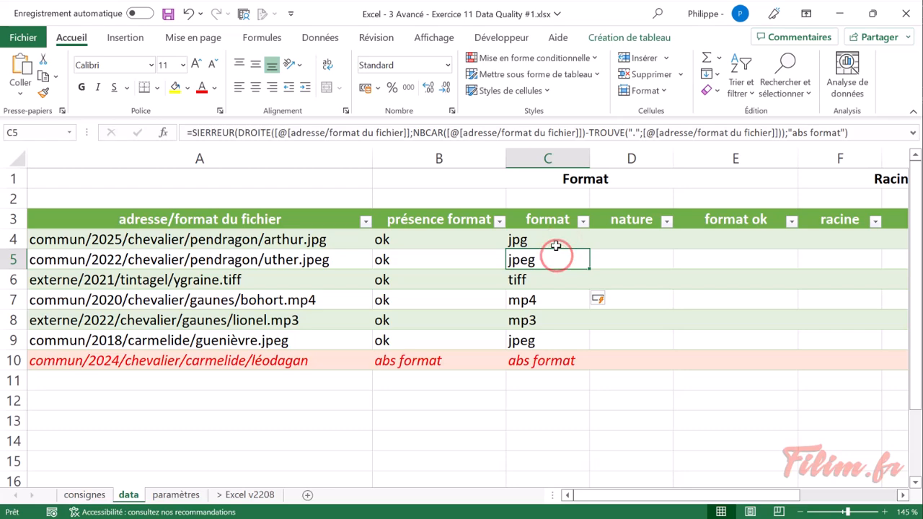
left_click(553, 242)
Fill the format instruction in A16 of the consignes sheet yellow and select the nature instruction in A17.
left_click(72, 494)
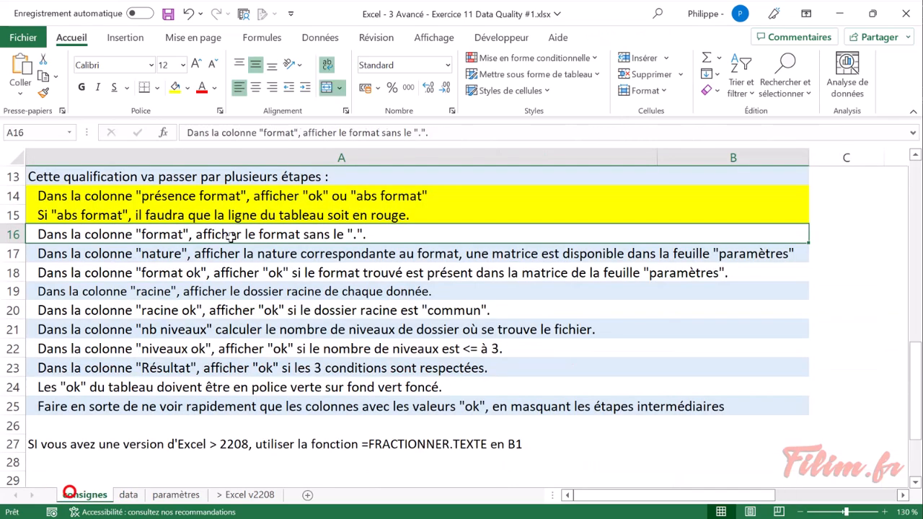
left_click(175, 87)
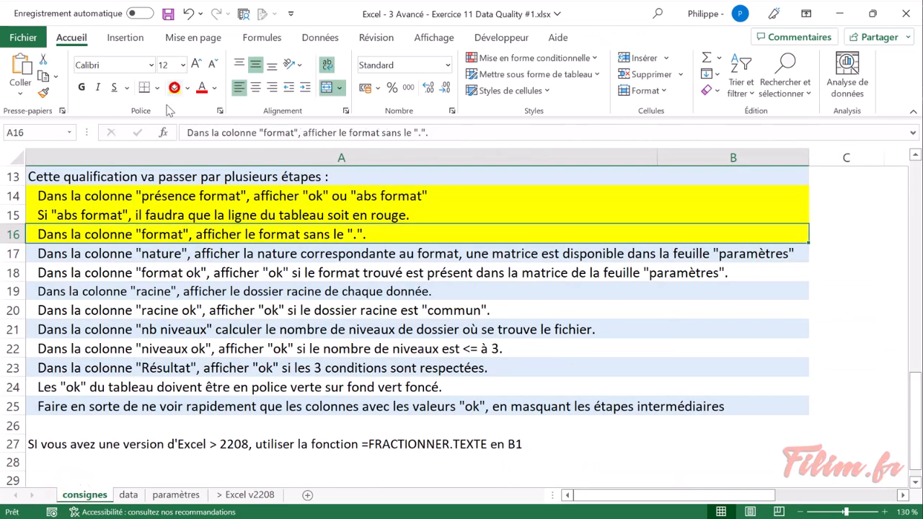
left_click(97, 248)
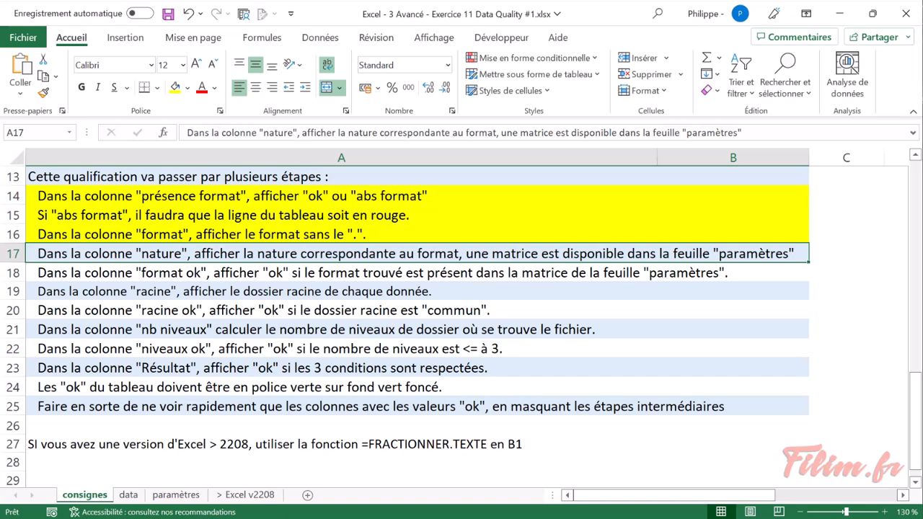
Review the format and nature fichier columns of the matrix on the paramètres sheet.
left_click(176, 495)
left_click_drag(198, 216, 190, 296)
left_click_drag(98, 217, 91, 293)
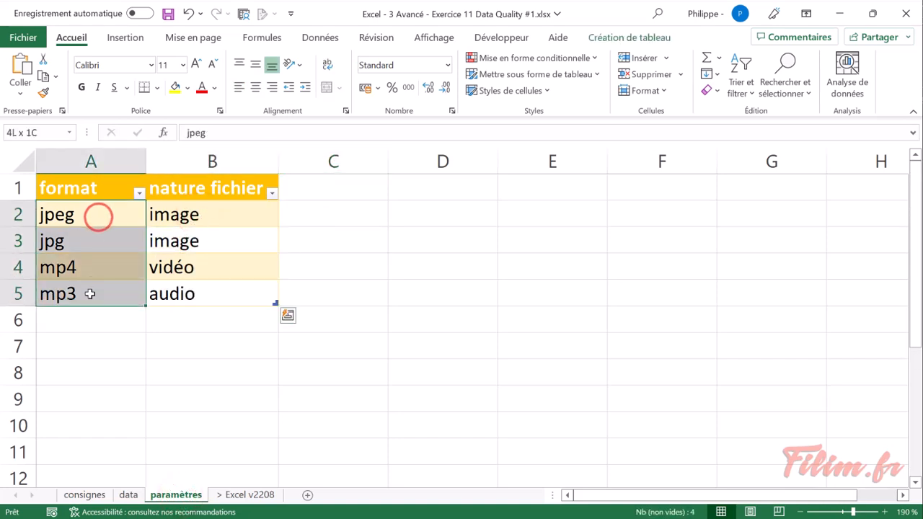
left_click(129, 495)
left_click(633, 240)
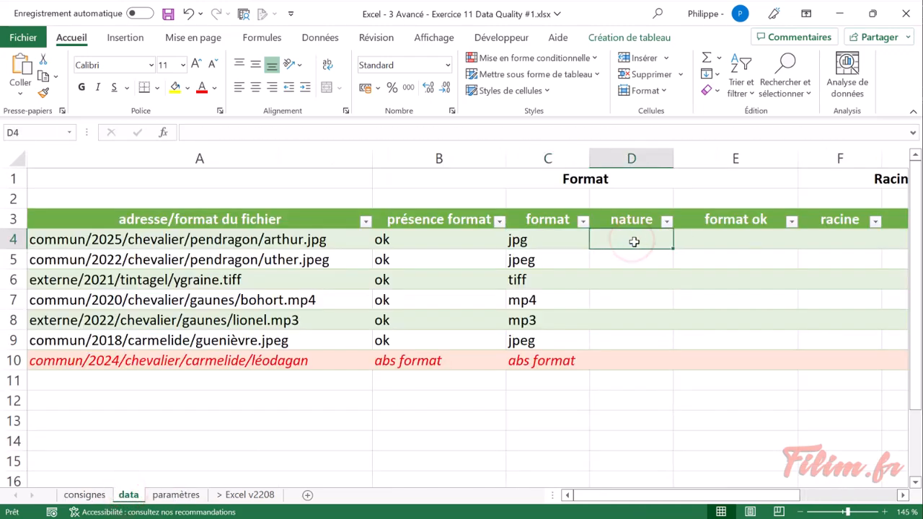
type("=rech")
key("Down")
key("Down")
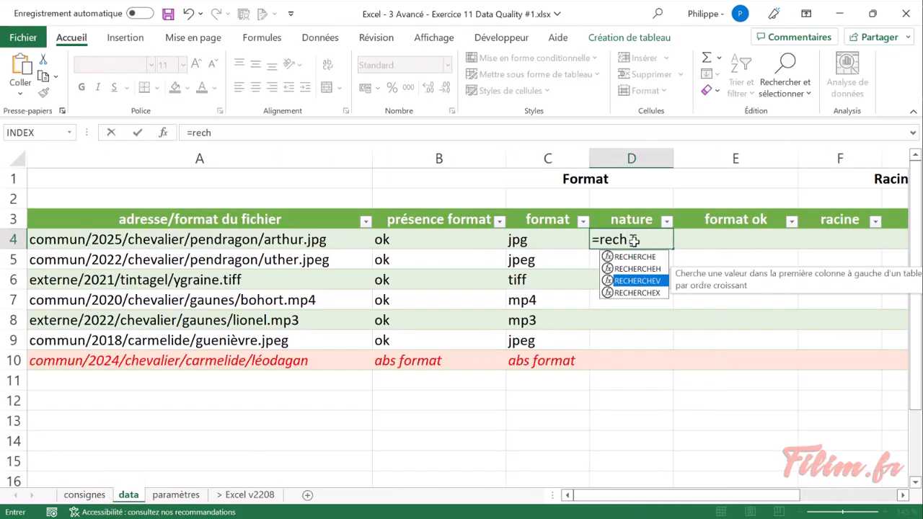
key("Tab")
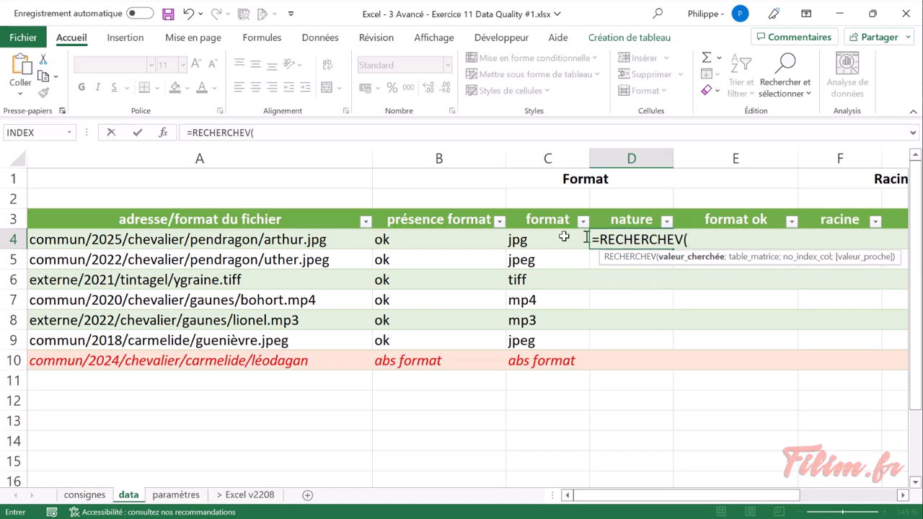
left_click(520, 239)
type(";")
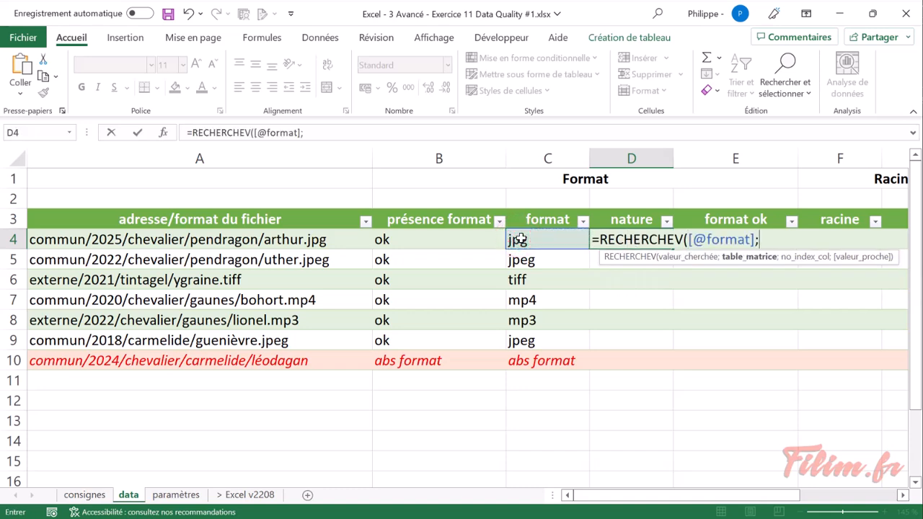
left_click(176, 495)
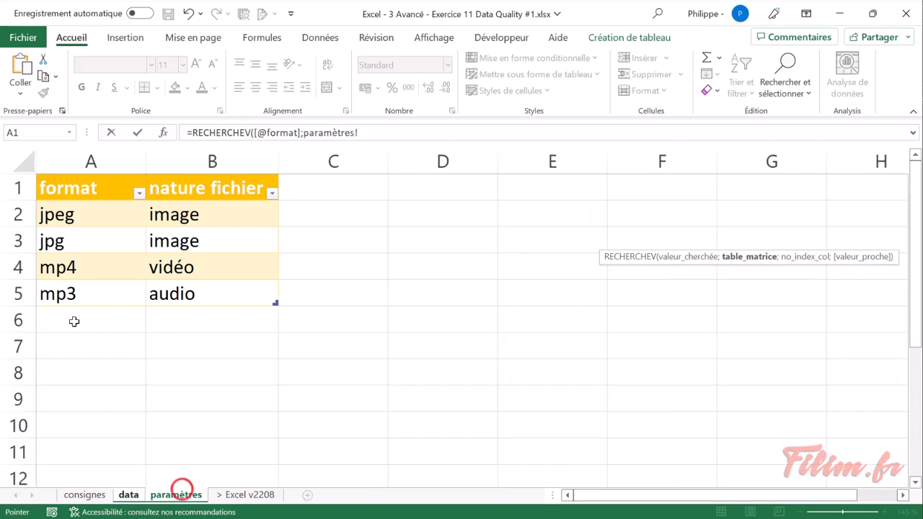
left_click(39, 179)
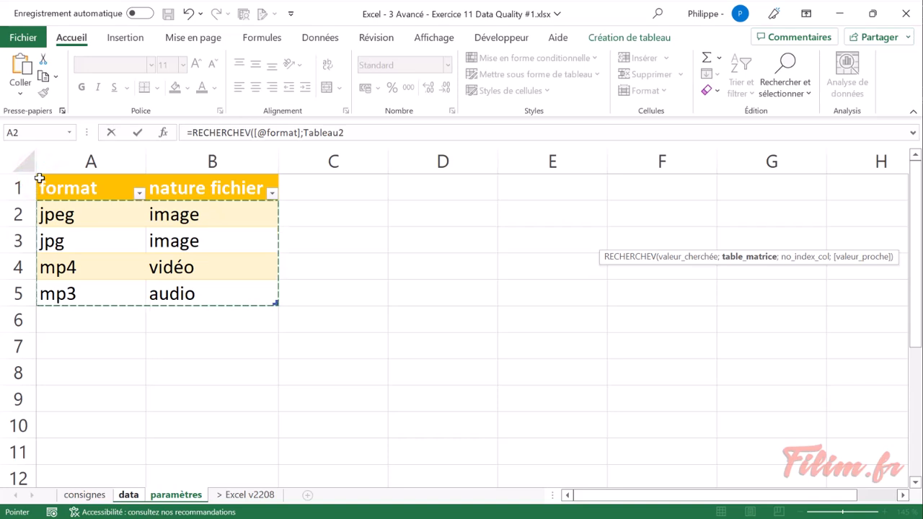
type(";2;")
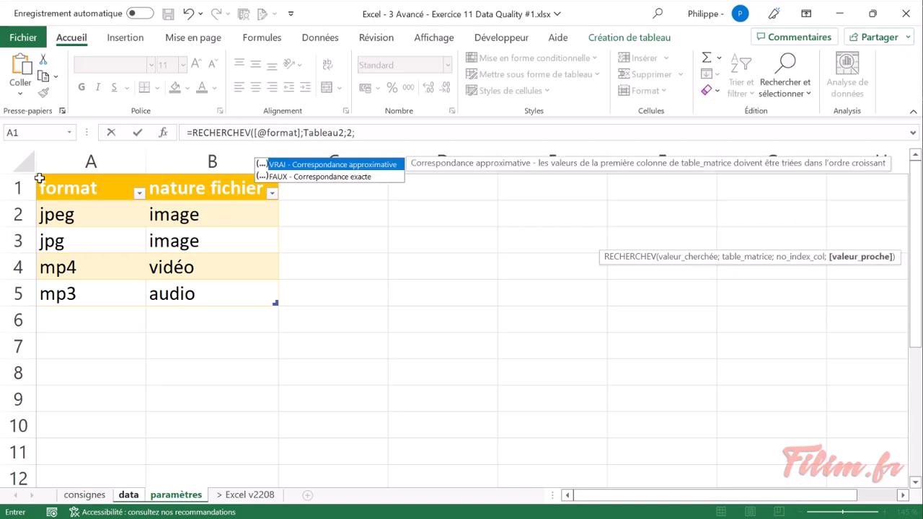
type("0)")
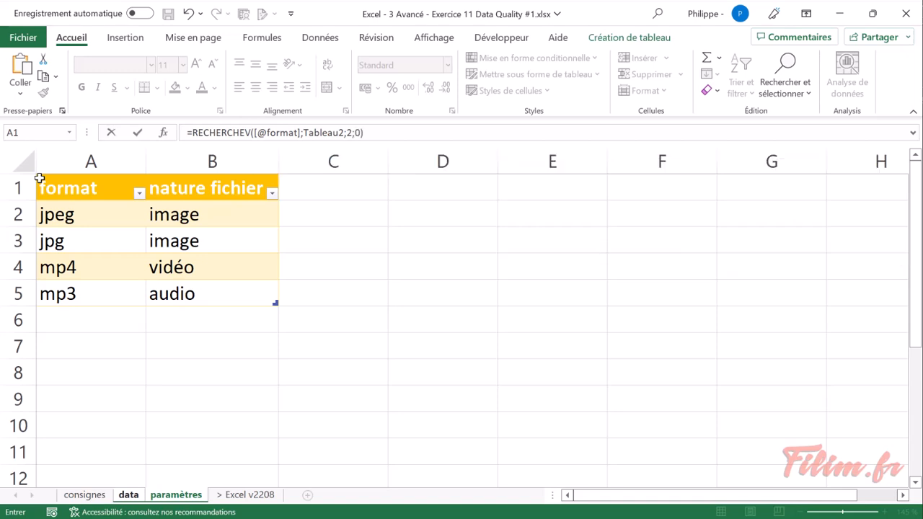
key("Return")
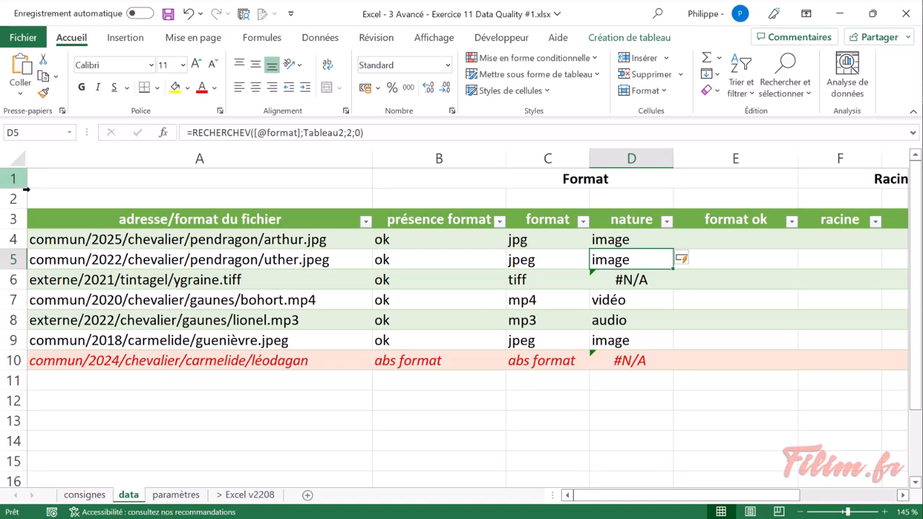
Wrap the nature column's RECHERCHEV formula from D5 in SIERREUR, with an empty text "" as the value if error.
left_click(192, 133)
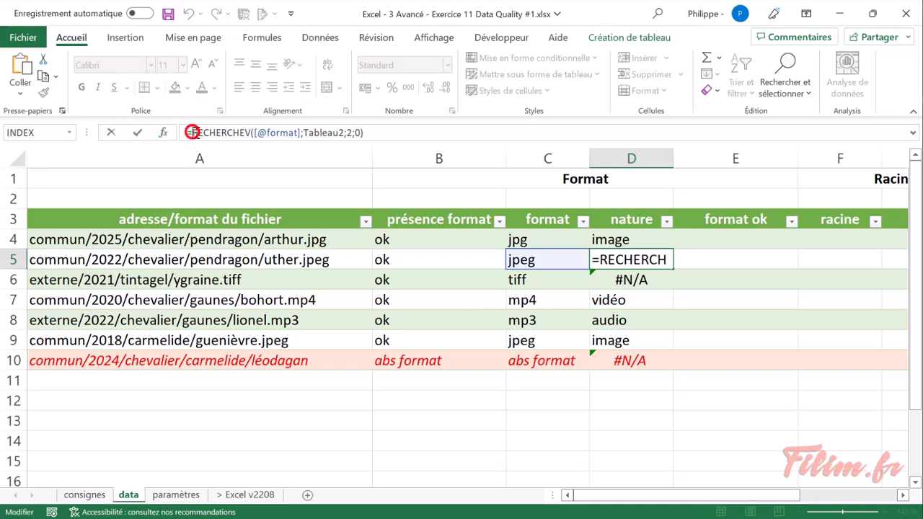
type("sier")
key("Tab")
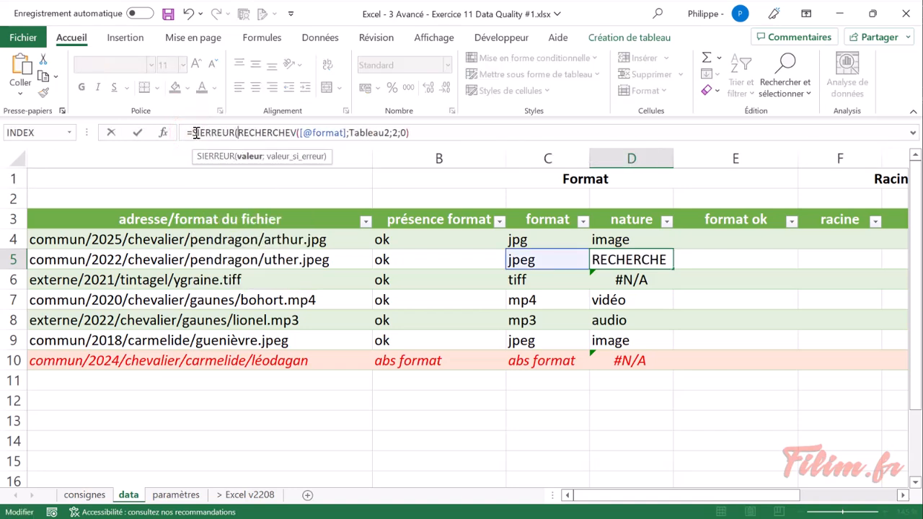
left_click(444, 134)
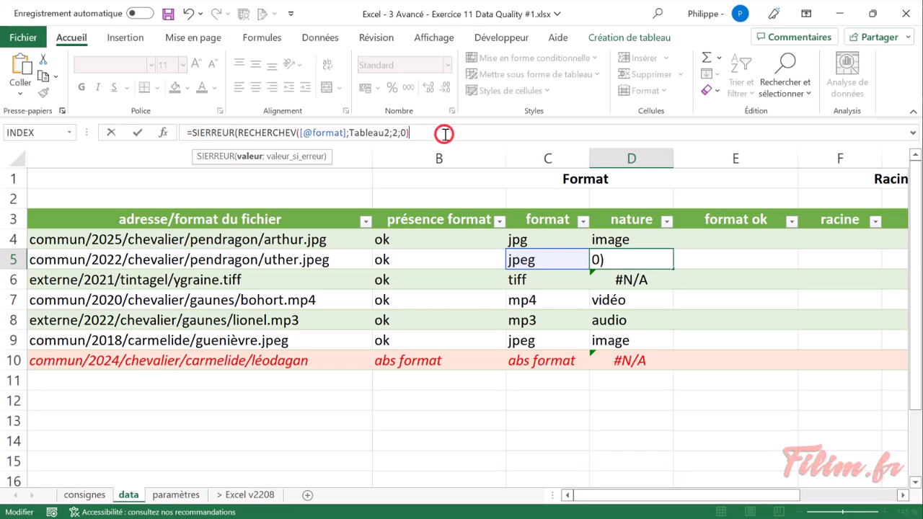
type(";\"\"")
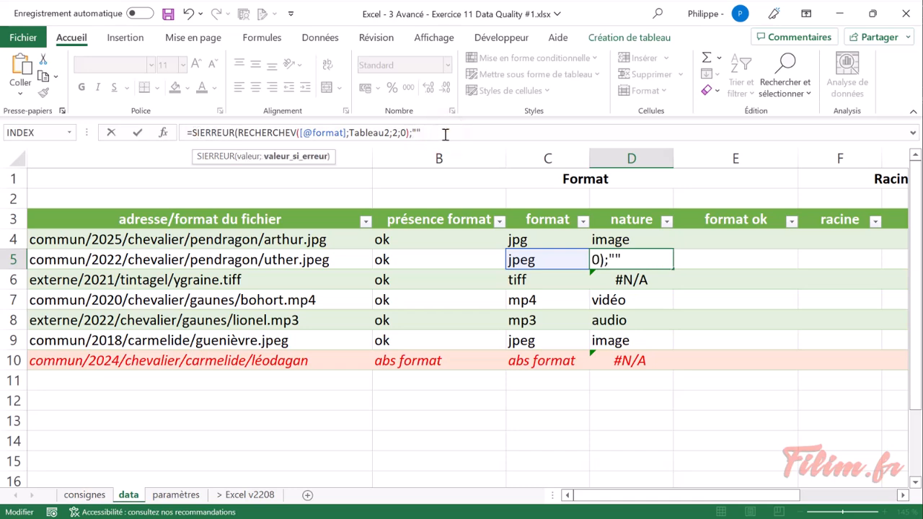
type(")")
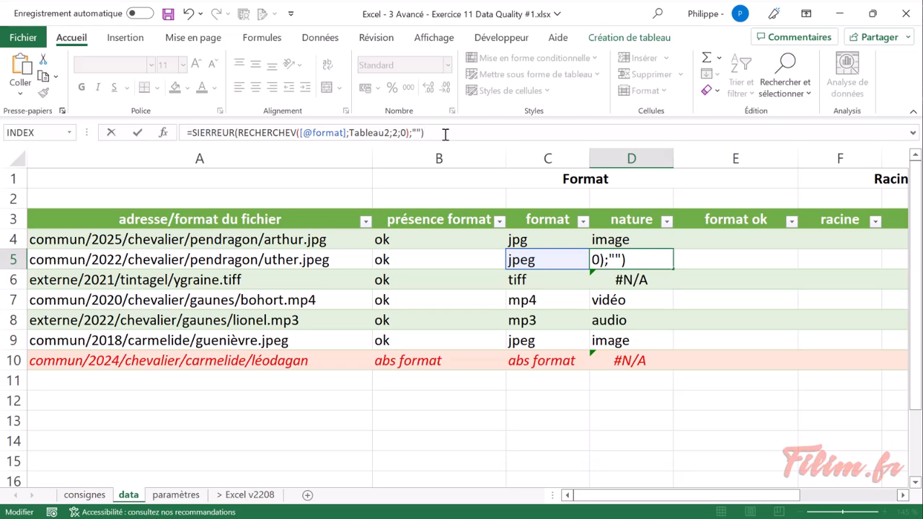
key("Return")
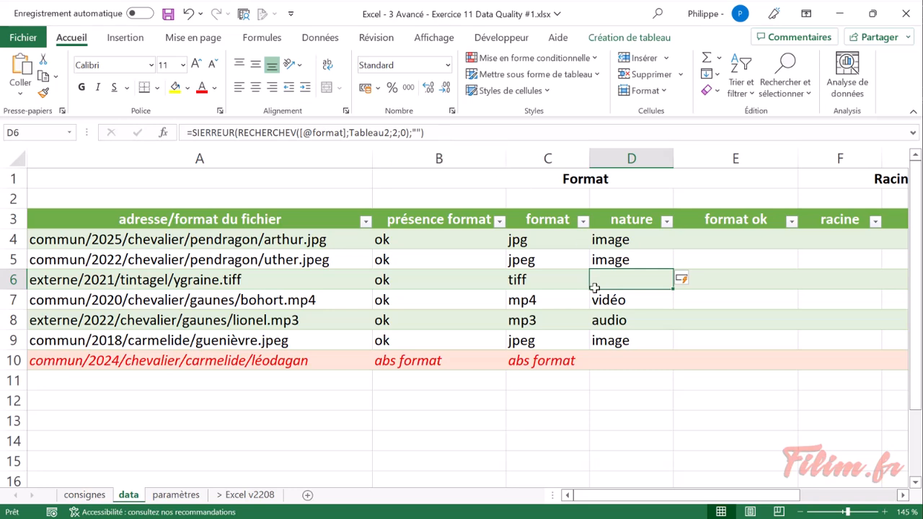
left_click(634, 275)
Fill the nature instruction in A17 of the consignes sheet yellow and select the format ok instruction in A18.
left_click(83, 494)
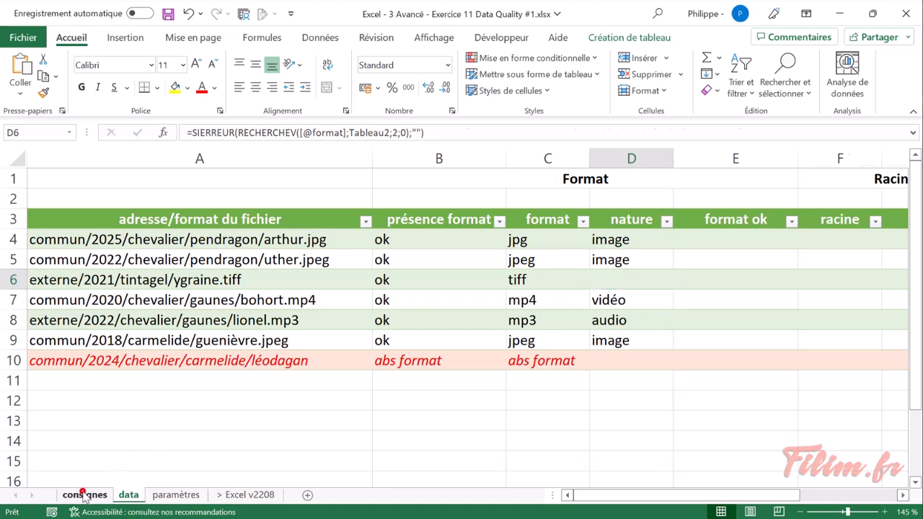
left_click(175, 87)
left_click(82, 268)
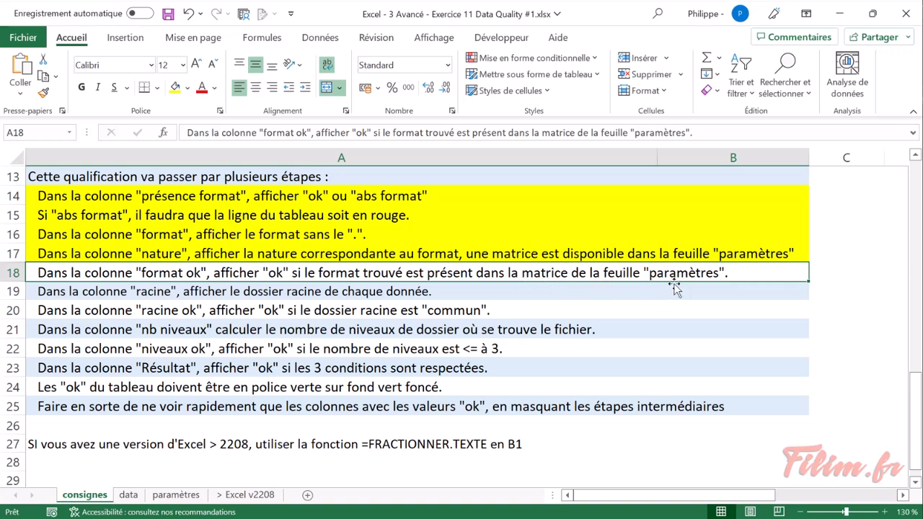
Review the formats in C4 to C10 of the data sheet that the format ok column must check.
left_click(129, 496)
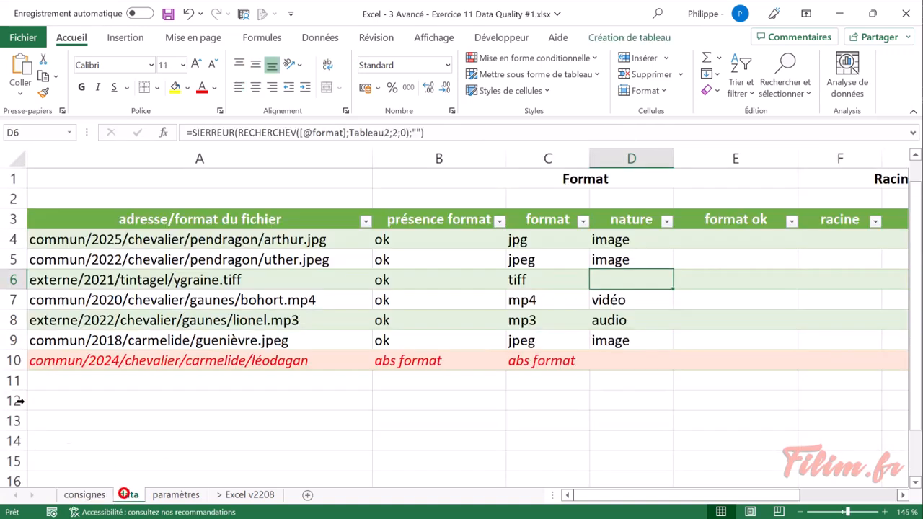
left_click(722, 241)
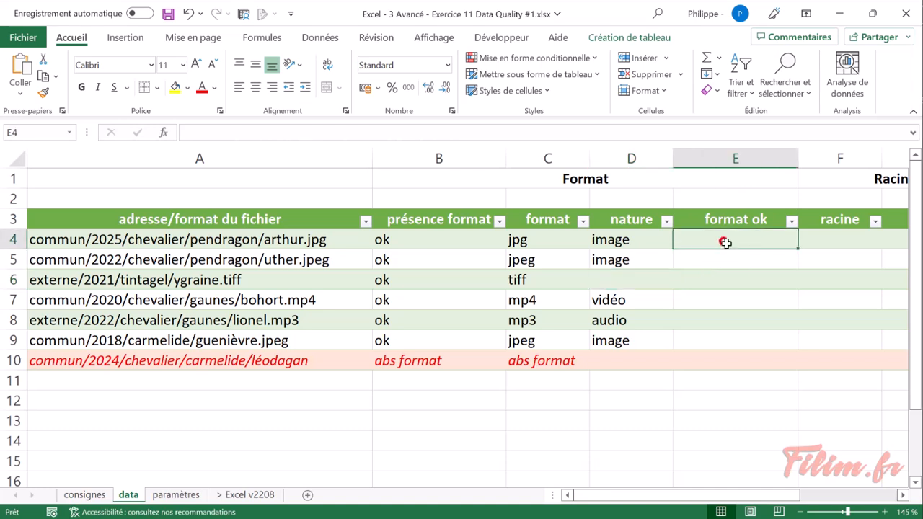
left_click(548, 241)
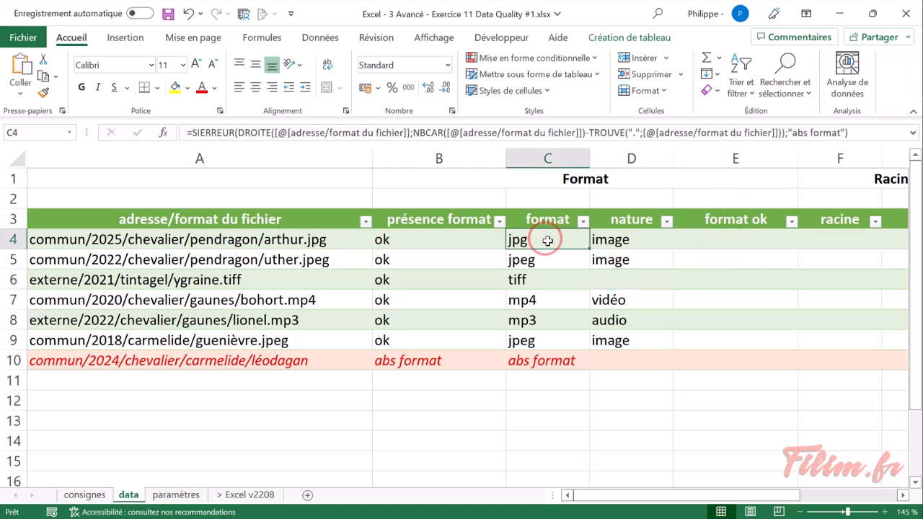
left_click(542, 261)
left_click(555, 277)
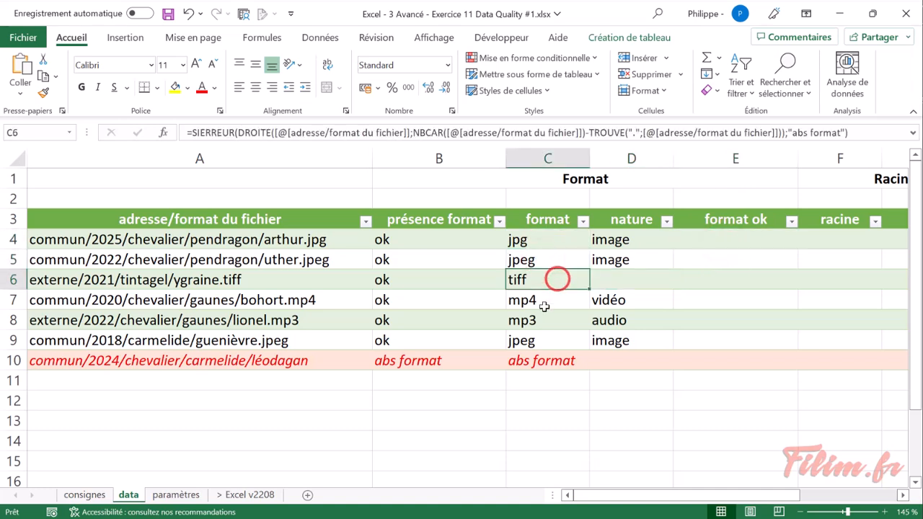
left_click(541, 303)
left_click(542, 320)
left_click(533, 341)
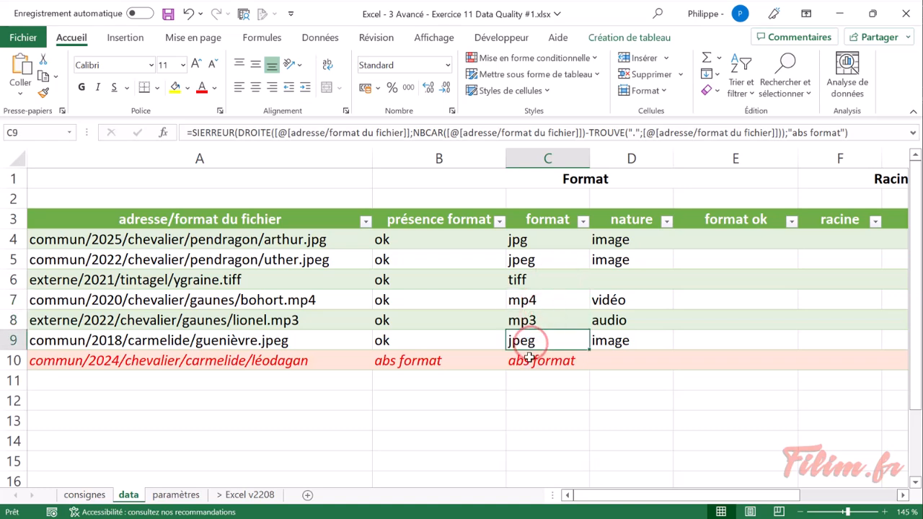
left_click(526, 356)
left_click(730, 237)
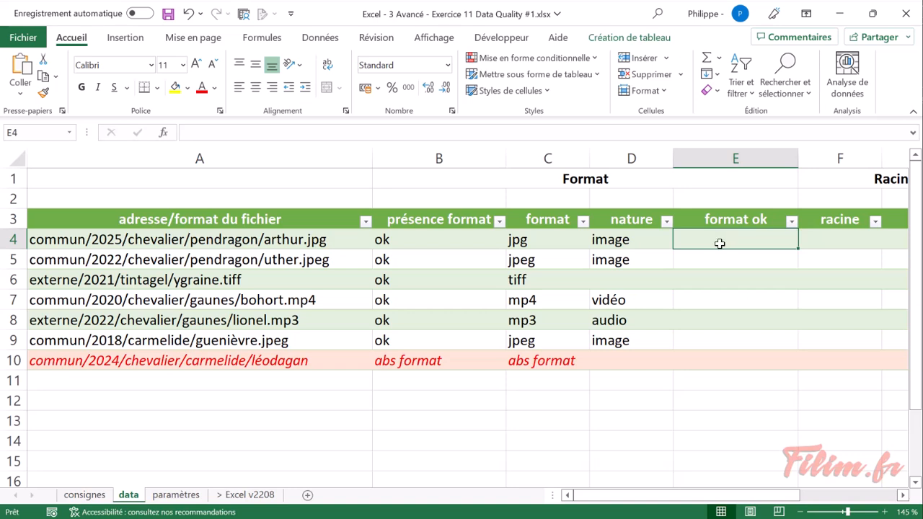
Compare the data sheet's format and nature columns with the format column of the paramètres matrix.
left_click(635, 241)
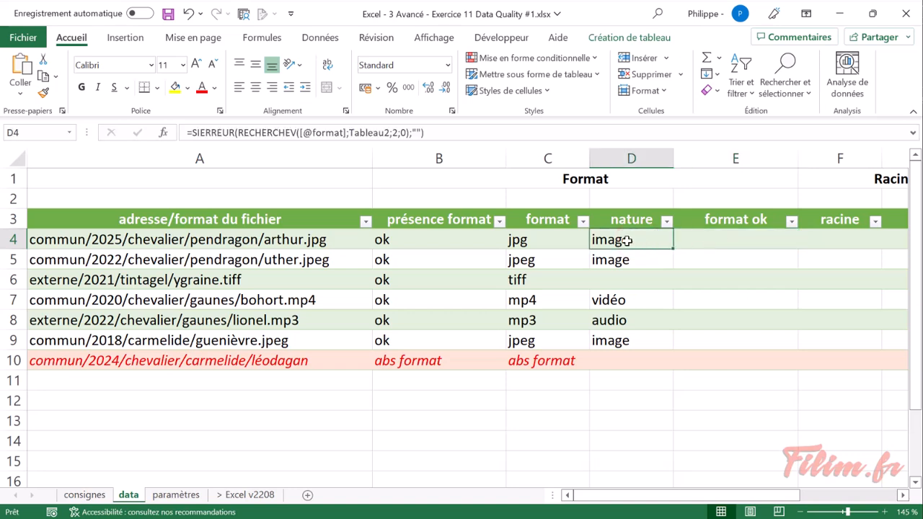
left_click(703, 239)
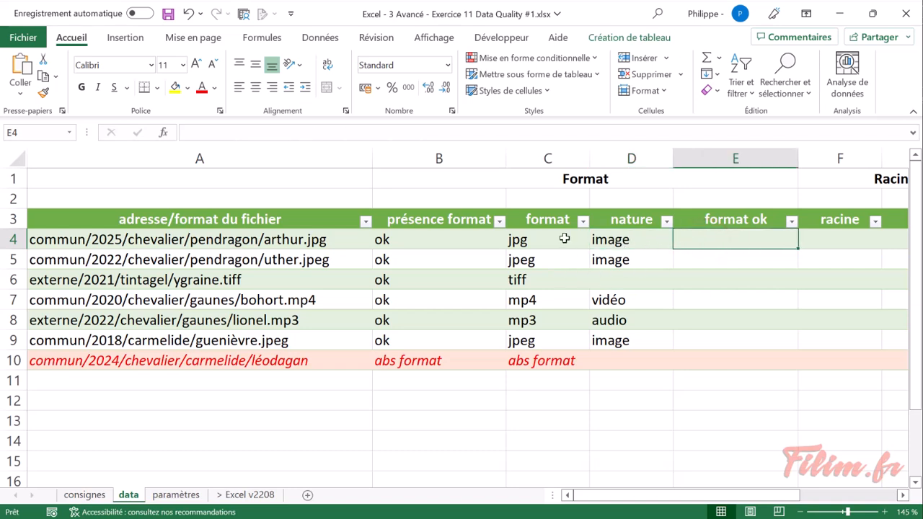
left_click(550, 214)
left_click_drag(546, 238, 536, 340)
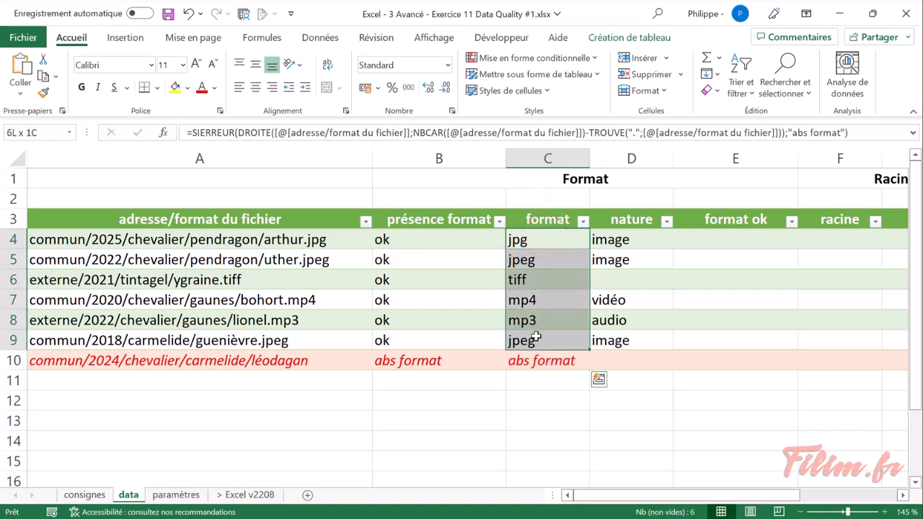
left_click(706, 238)
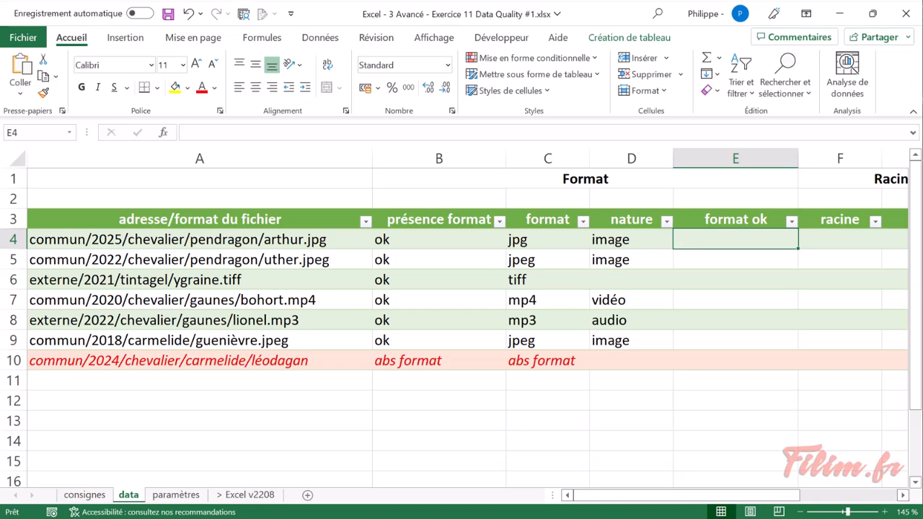
left_click(537, 242)
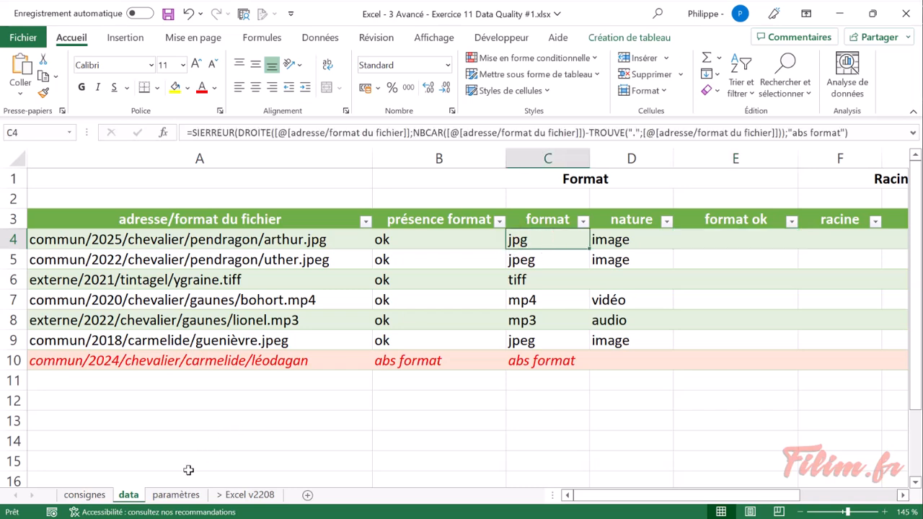
left_click(176, 495)
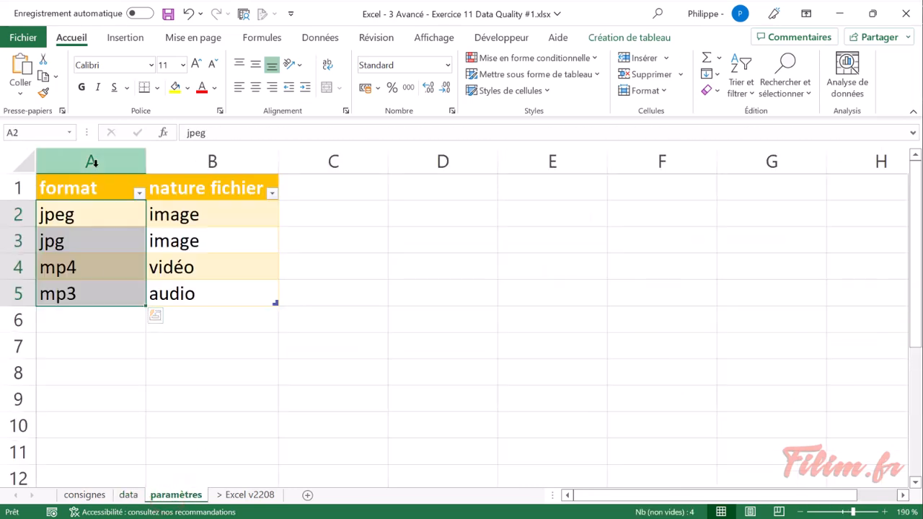
left_click(93, 160)
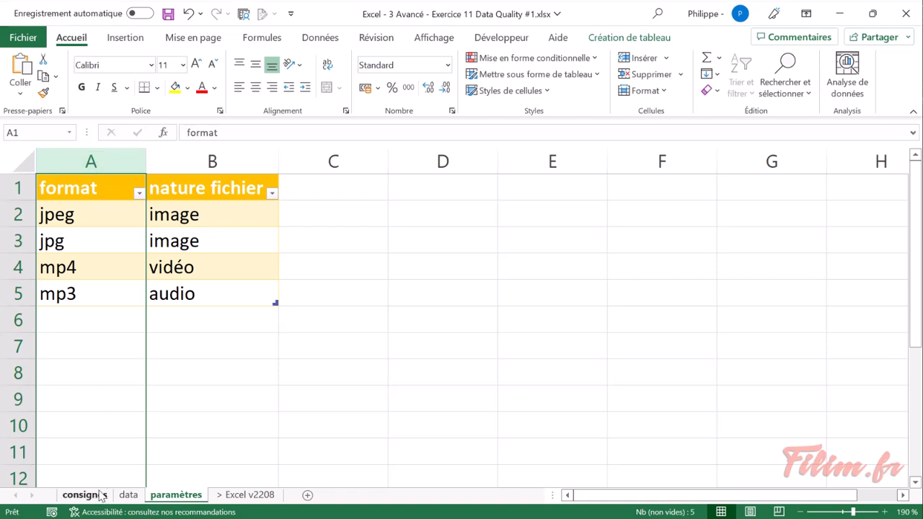
left_click(128, 494)
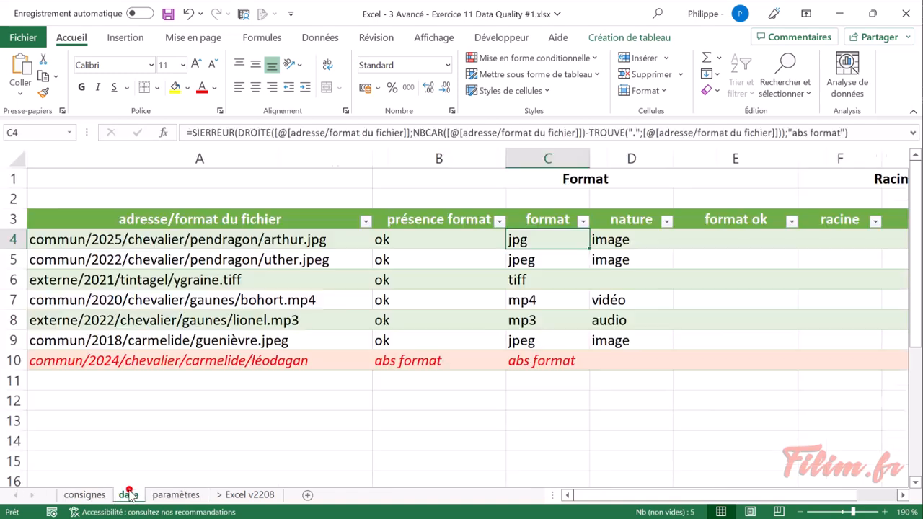
left_click(713, 240)
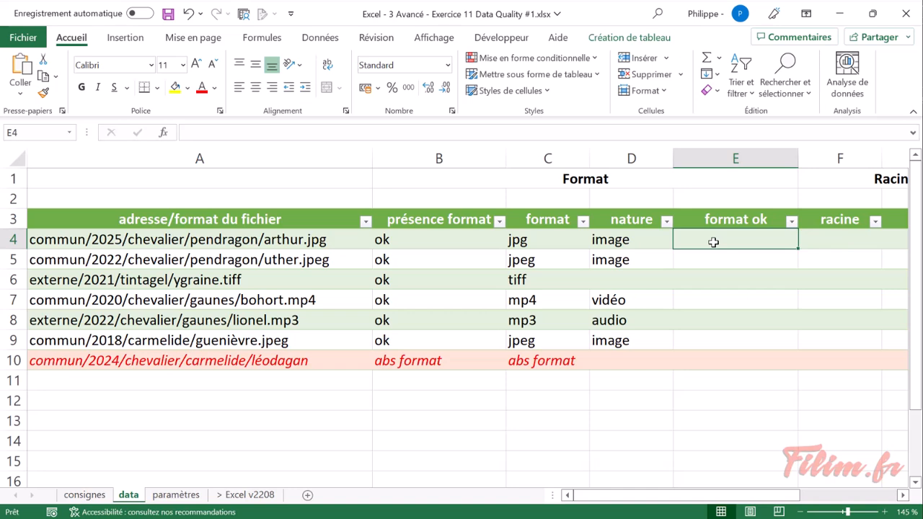
type("=nb")
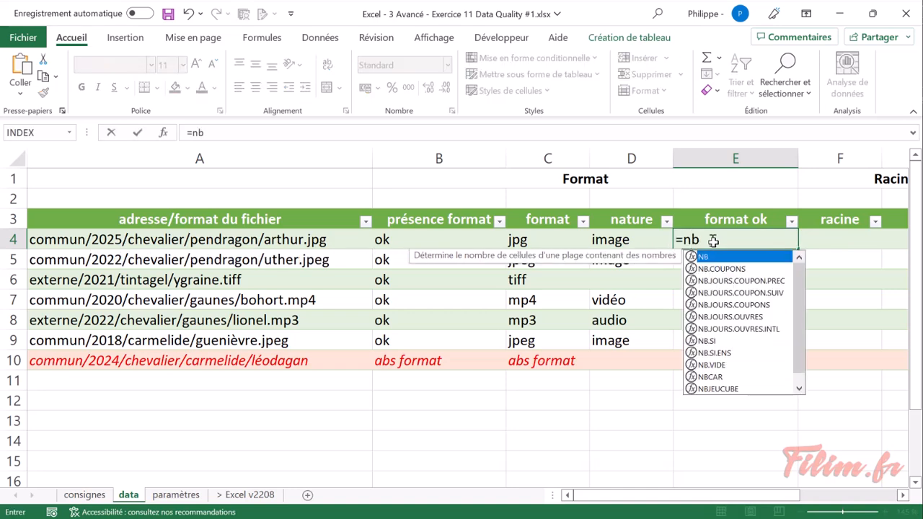
type(".si(")
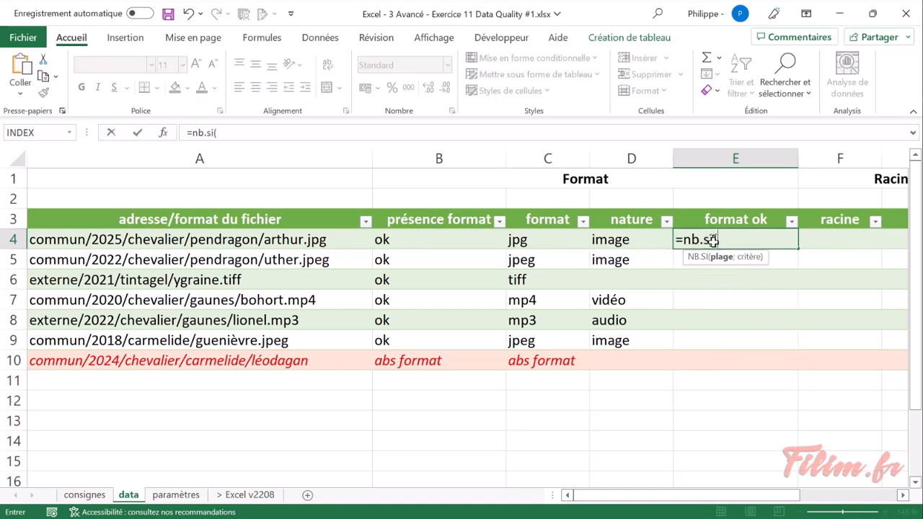
left_click(176, 495)
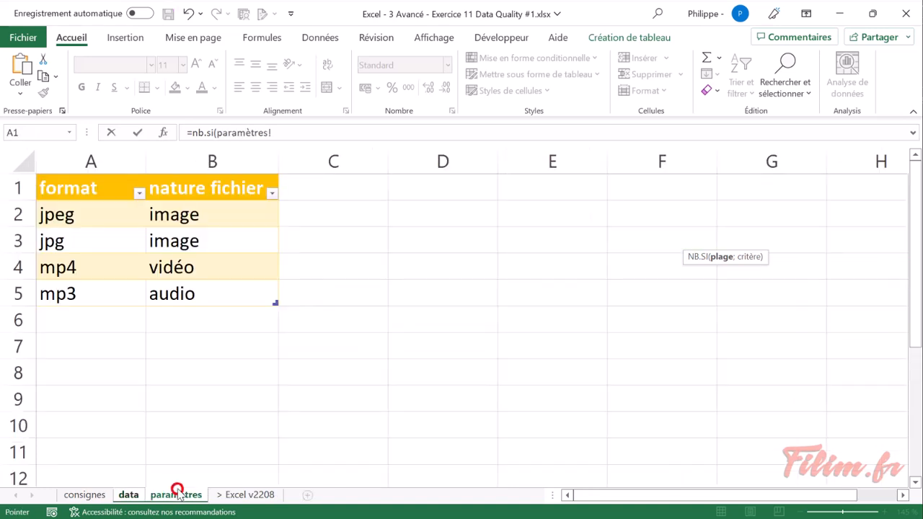
left_click(111, 180)
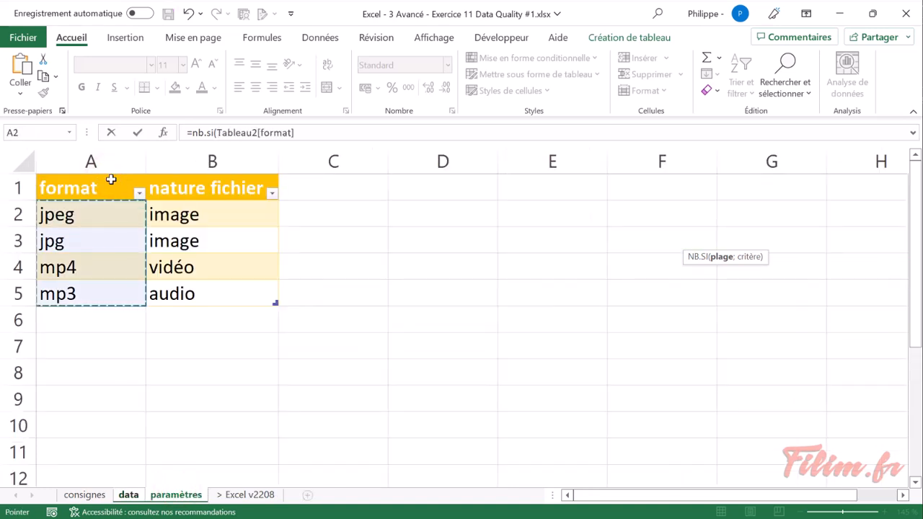
type(";")
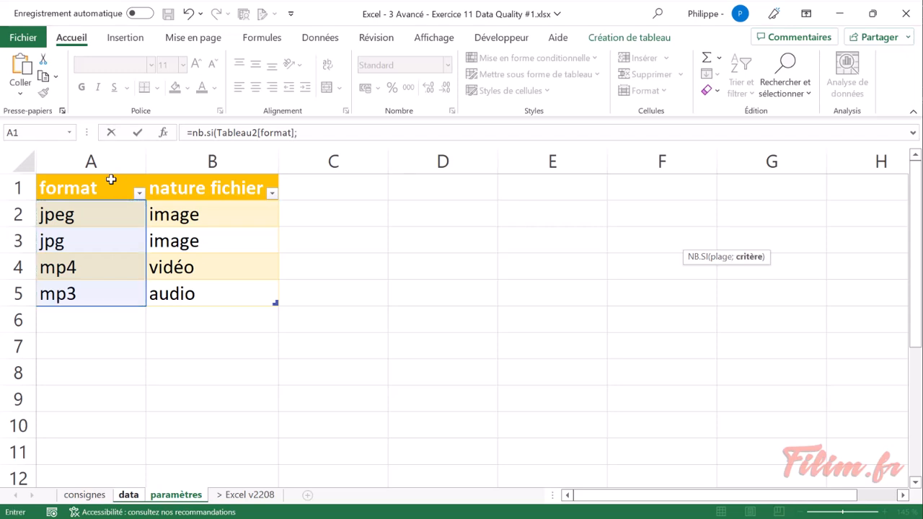
left_click(128, 494)
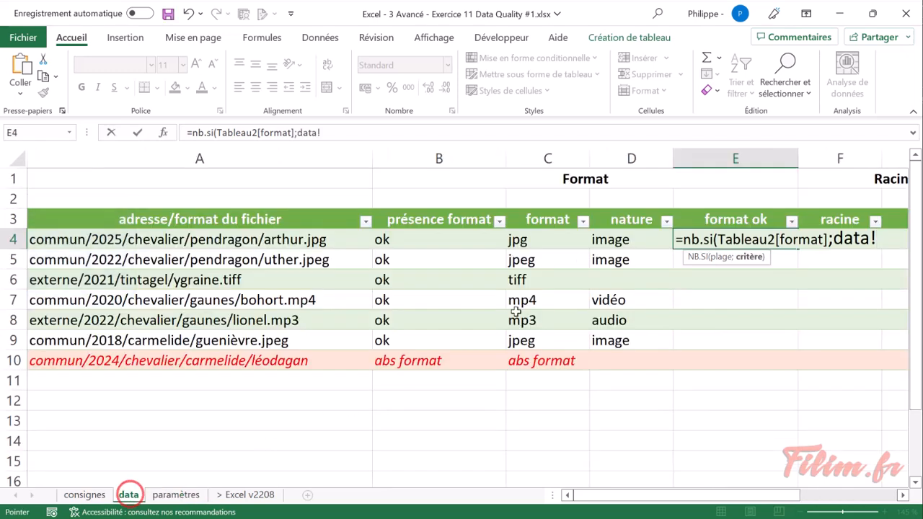
left_click(552, 240)
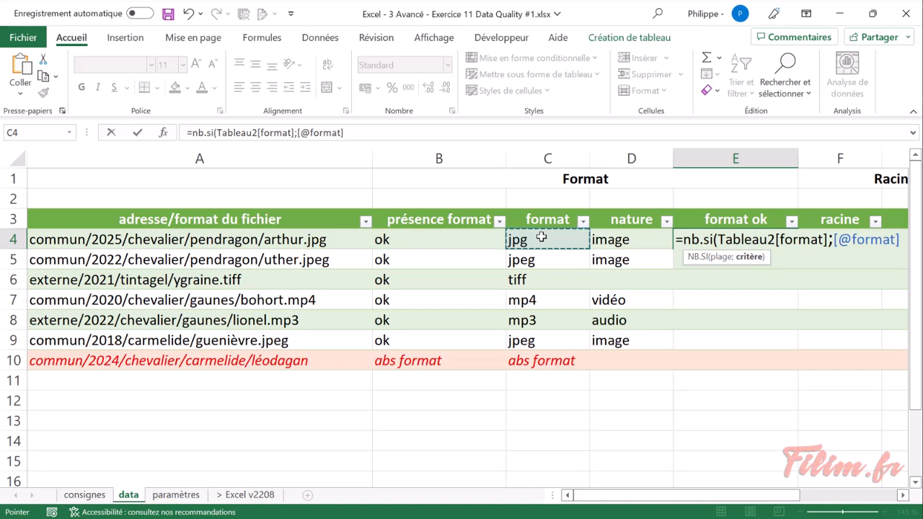
type(")")
key("Return")
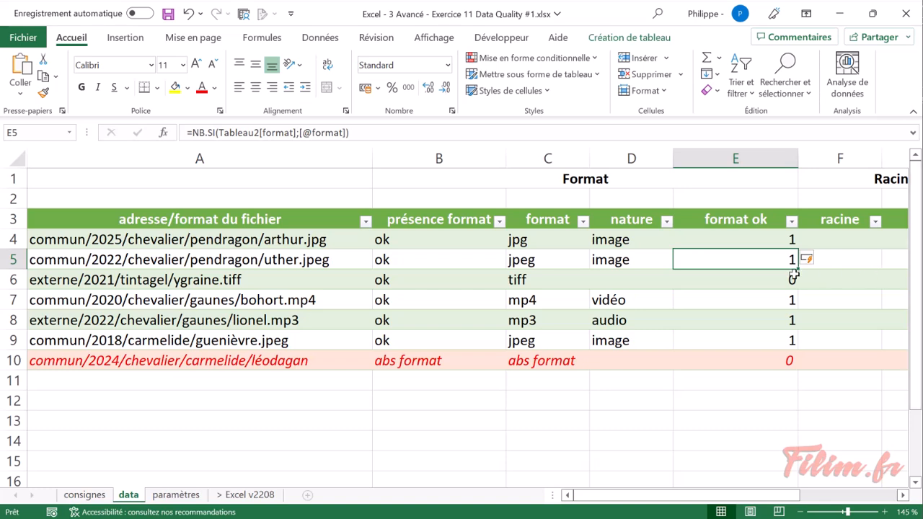
Compare the format ok counts in column E with the empty nature cells D6 and D10.
left_click(724, 240)
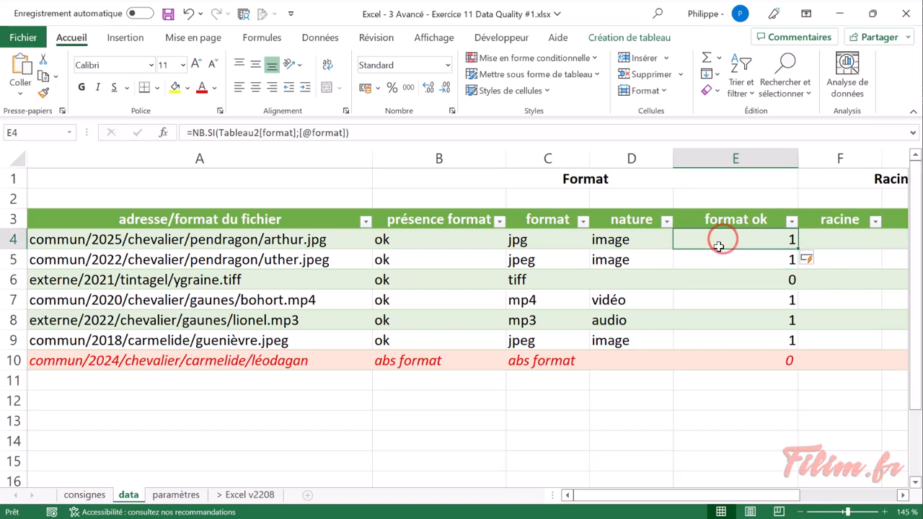
left_click(639, 276)
left_click(628, 357)
left_click(649, 279)
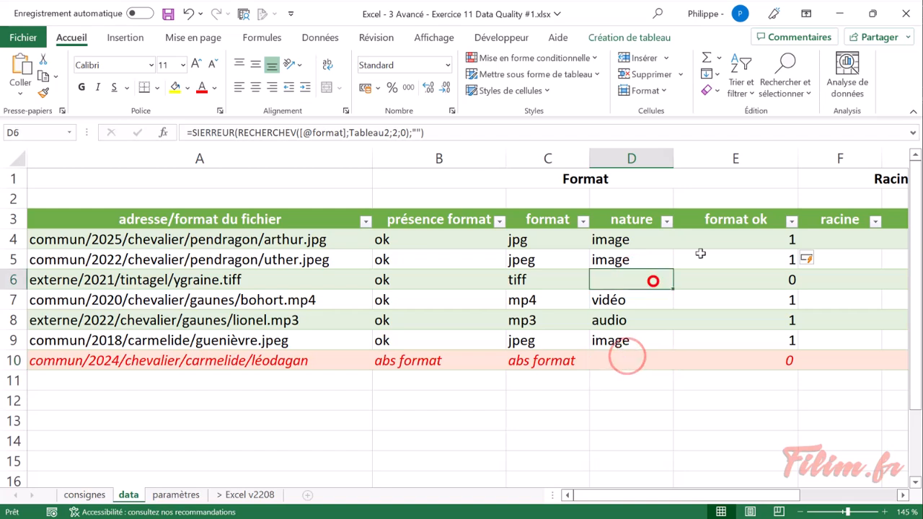
left_click(729, 233)
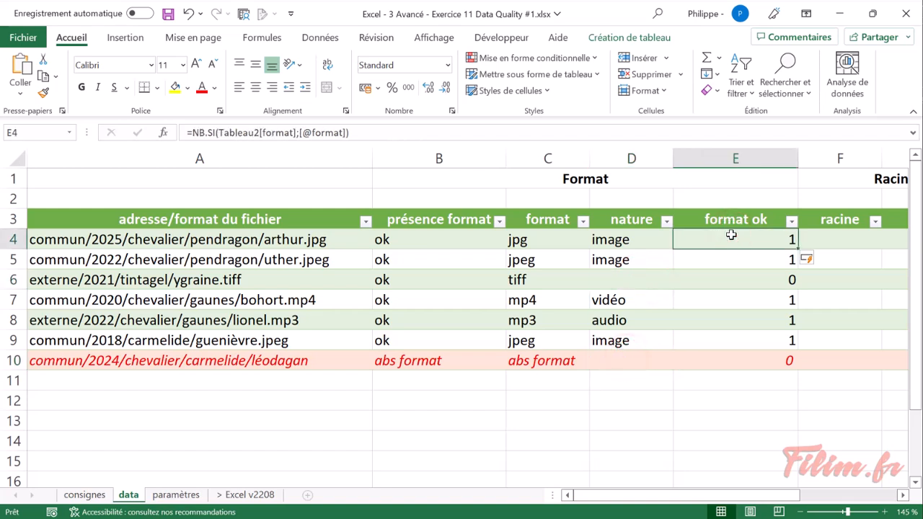
left_click(721, 258)
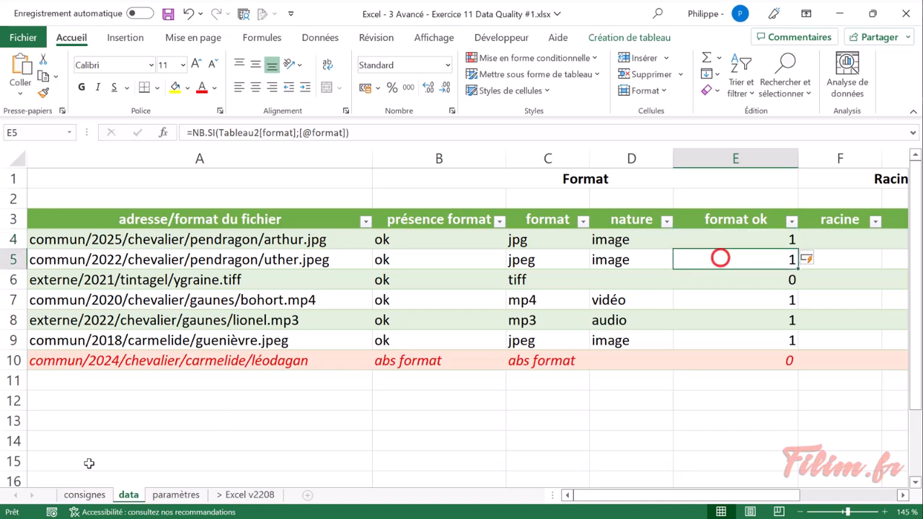
Check the formats listed in A2 to A5 of the paramètres sheet against the format ok counts on the data sheet.
left_click(160, 498)
left_click(99, 208)
left_click(93, 238)
left_click(93, 267)
left_click(97, 298)
left_click(91, 324)
left_click(116, 271)
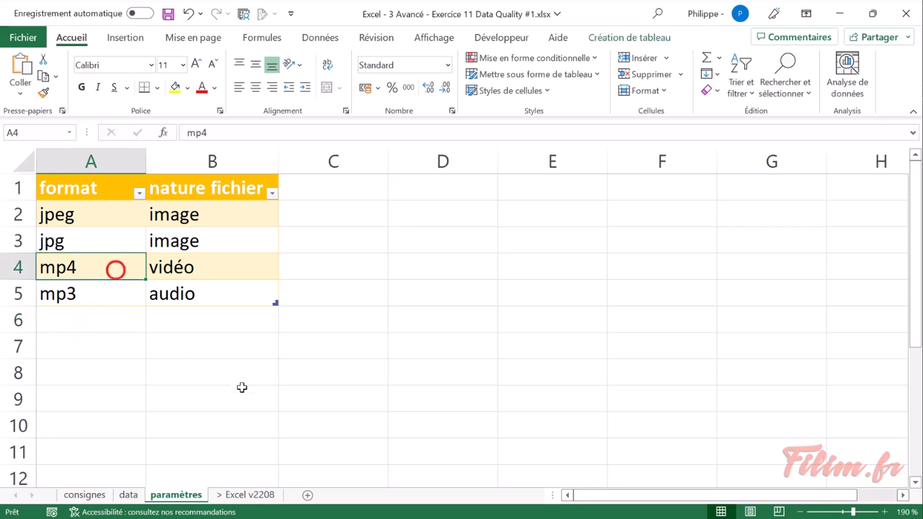
left_click(131, 497)
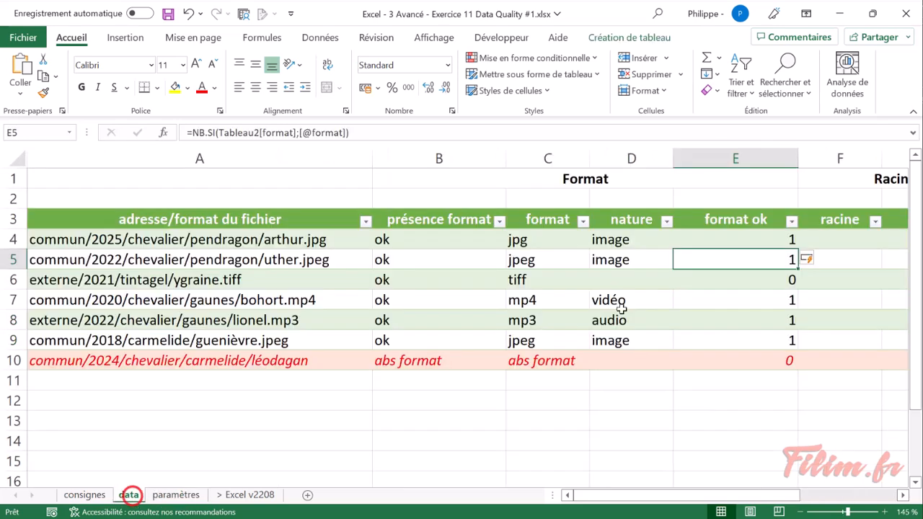
left_click(751, 241)
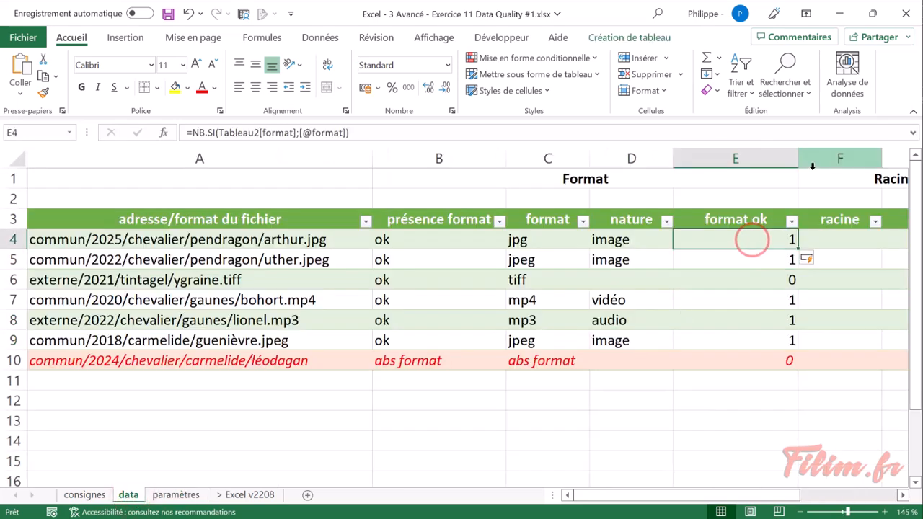
Narrow the "format ok" column and wrap its NB.SI formula in SI to return "ok" when the count is >=1, otherwise empty text.
left_click_drag(800, 156, 777, 167)
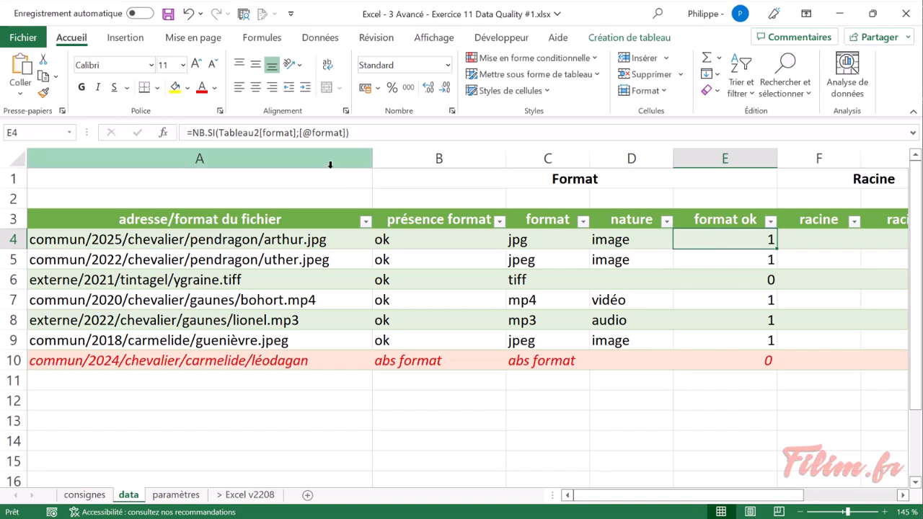
left_click(193, 134)
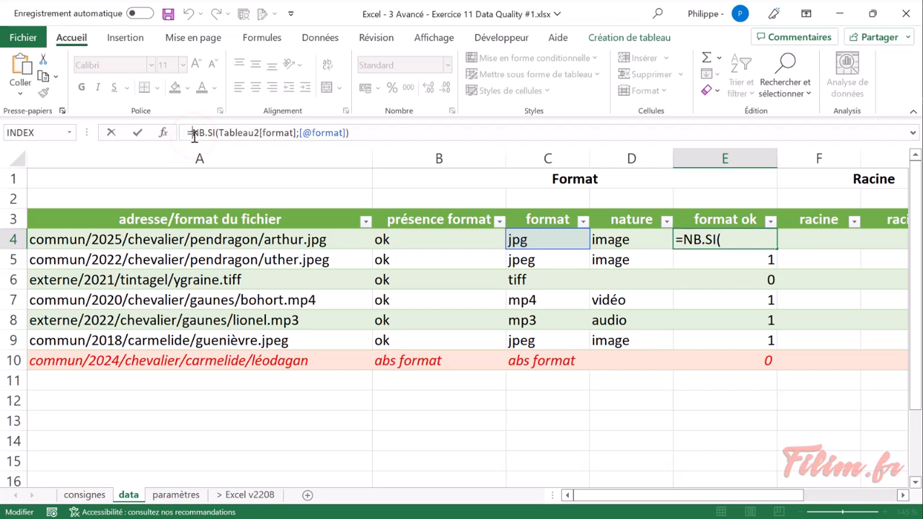
type("si(")
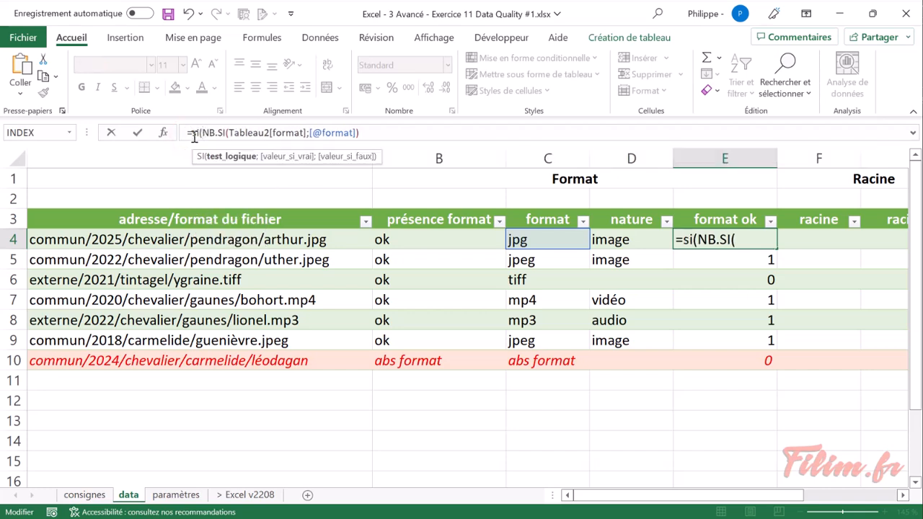
left_click(407, 132)
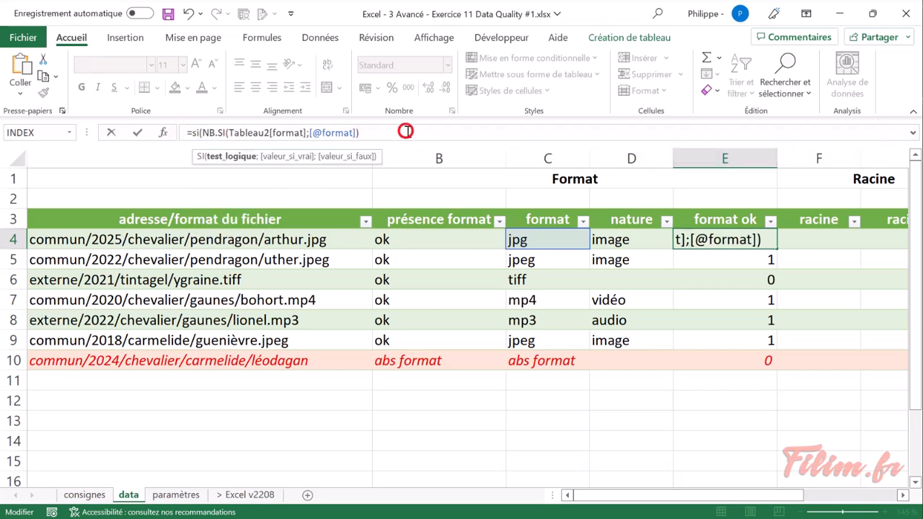
type(">=1")
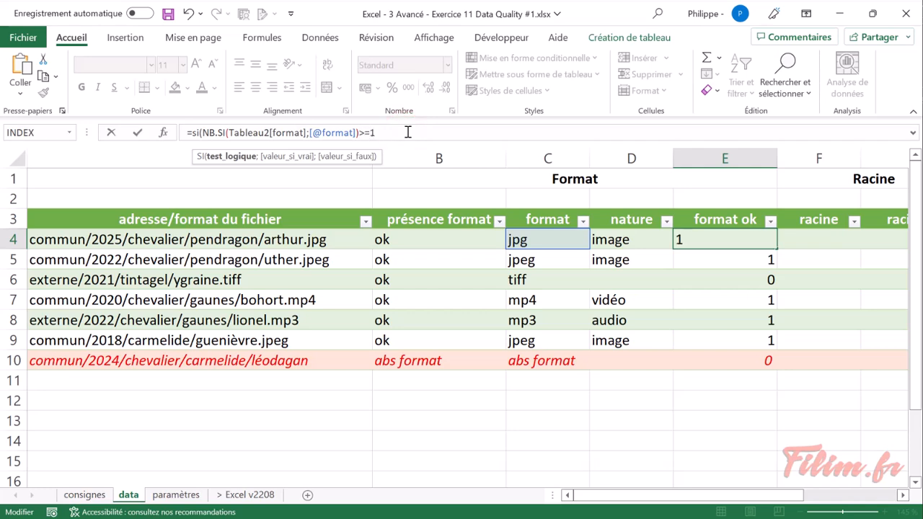
type(";'Ok'")
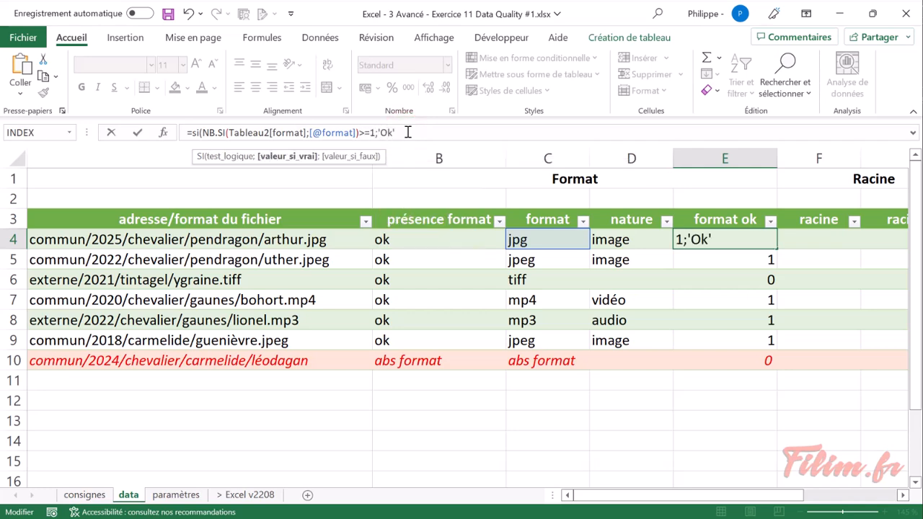
key("BackSpace")
key("BackSpace")
type("ok\";")
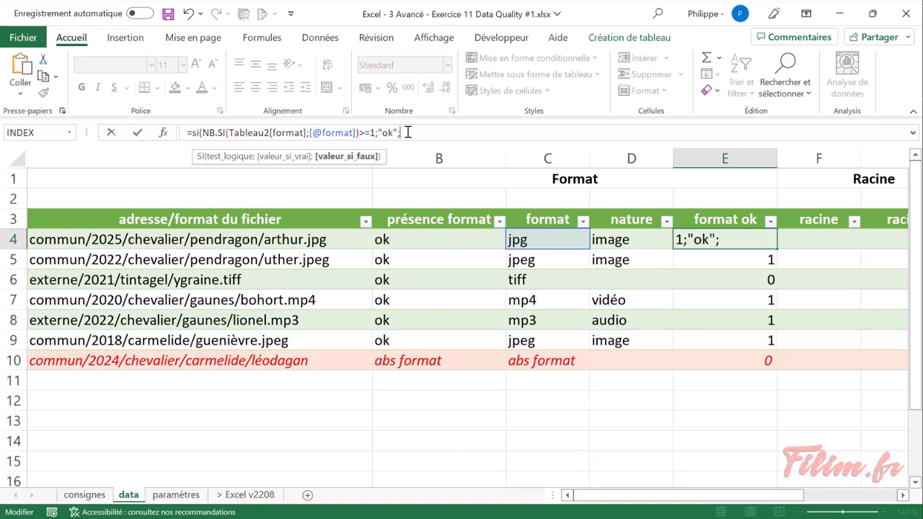
type("\"\")")
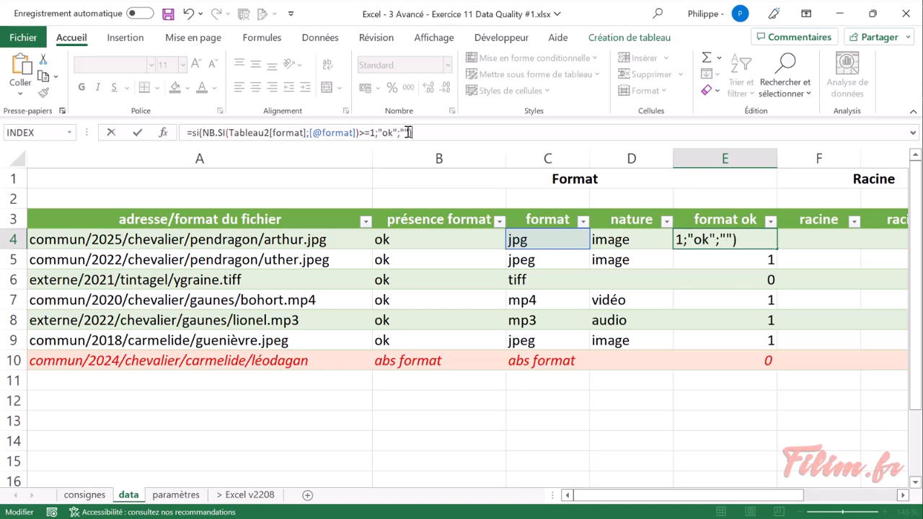
key("Return")
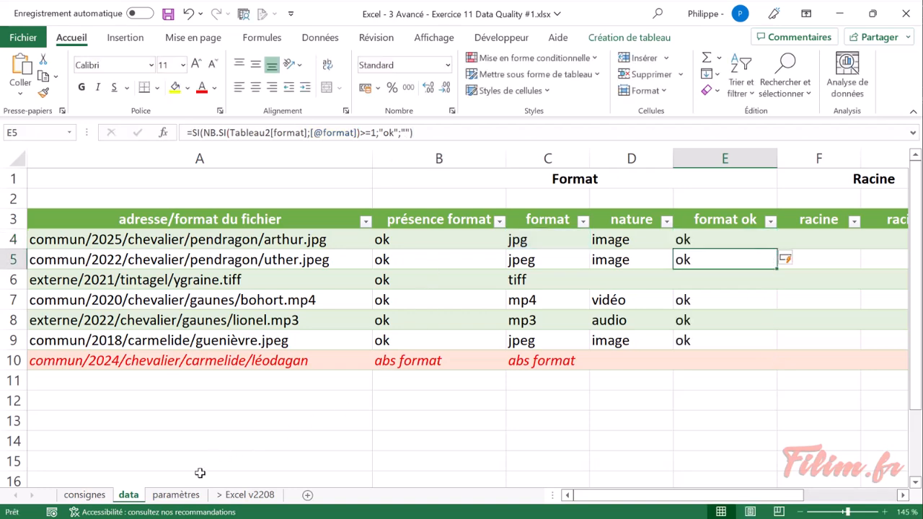
Review the list of authorised formats on the "paramètres" sheet, then return to the "data" sheet.
left_click(176, 495)
left_click_drag(118, 315, 99, 447)
left_click(108, 232)
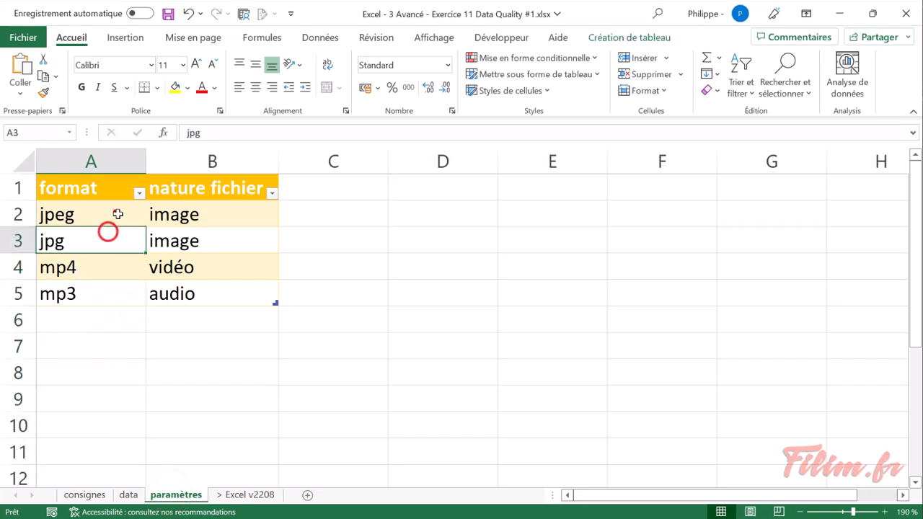
left_click(115, 212)
left_click(134, 511)
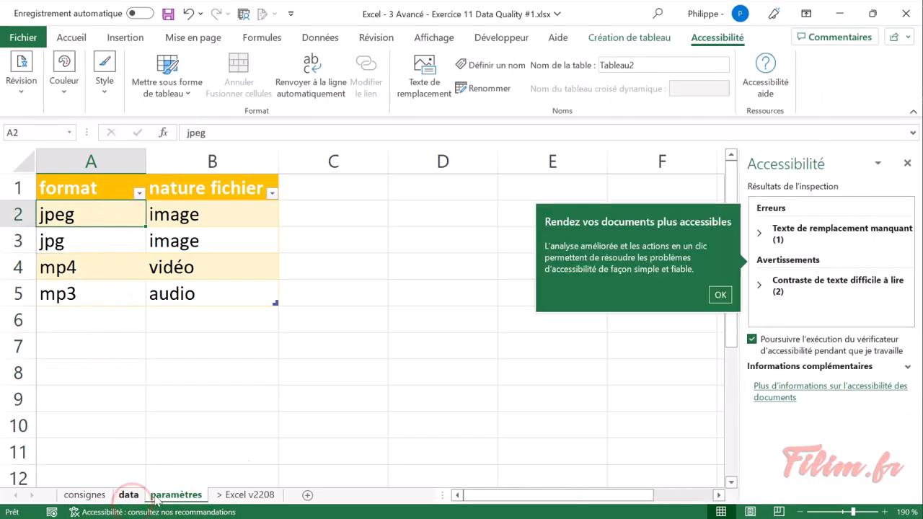
left_click(906, 163)
left_click(906, 163)
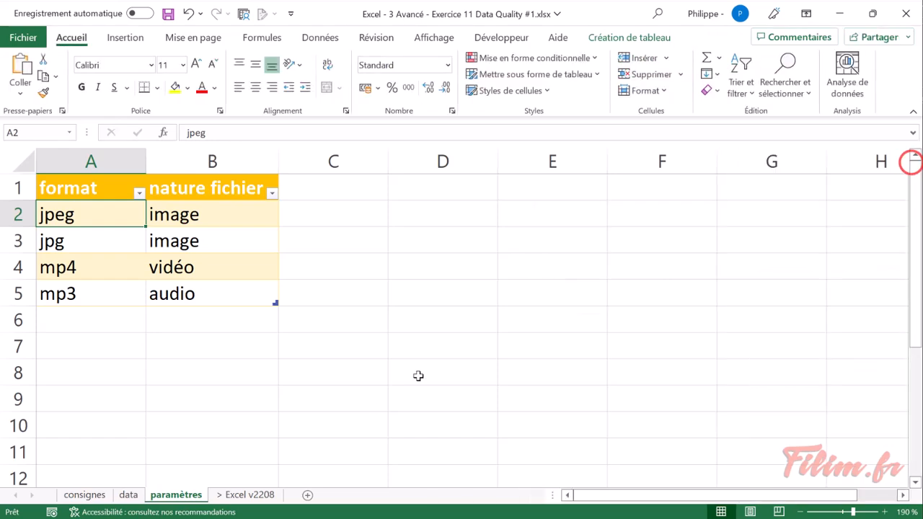
left_click(129, 495)
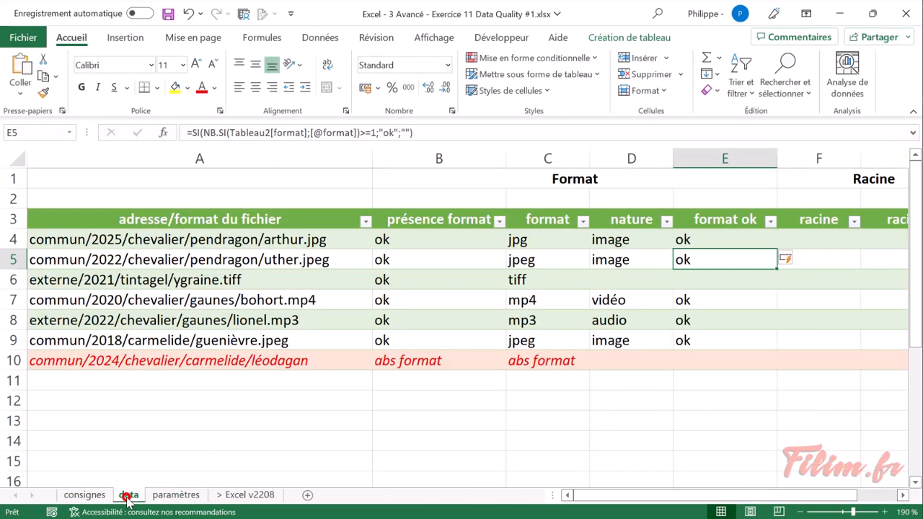
Inspect the "format ok" results, narrow column E further and select cells E4 to E9.
left_click(710, 278)
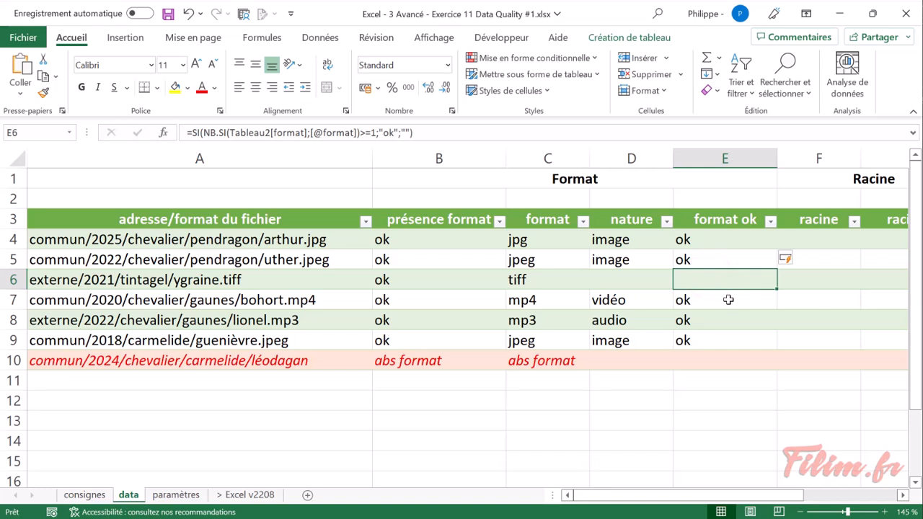
left_click(737, 239)
left_click(729, 259)
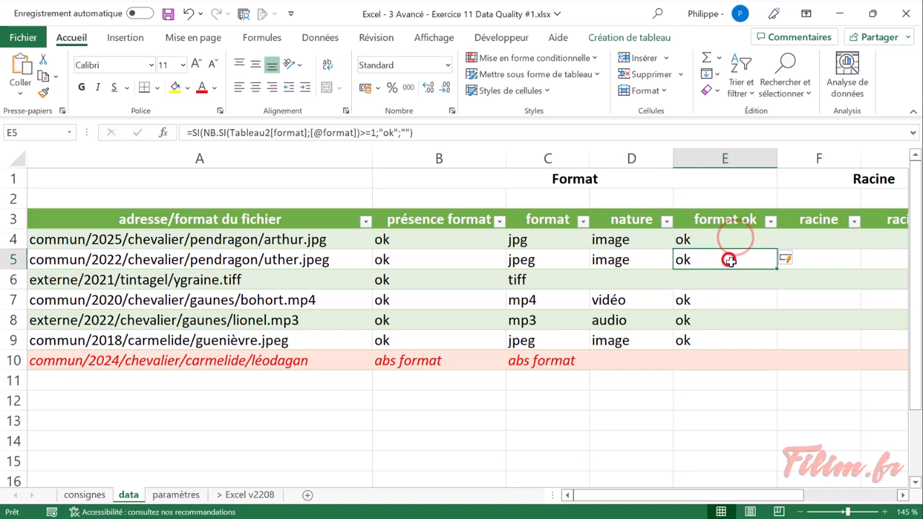
left_click_drag(782, 162, 763, 165)
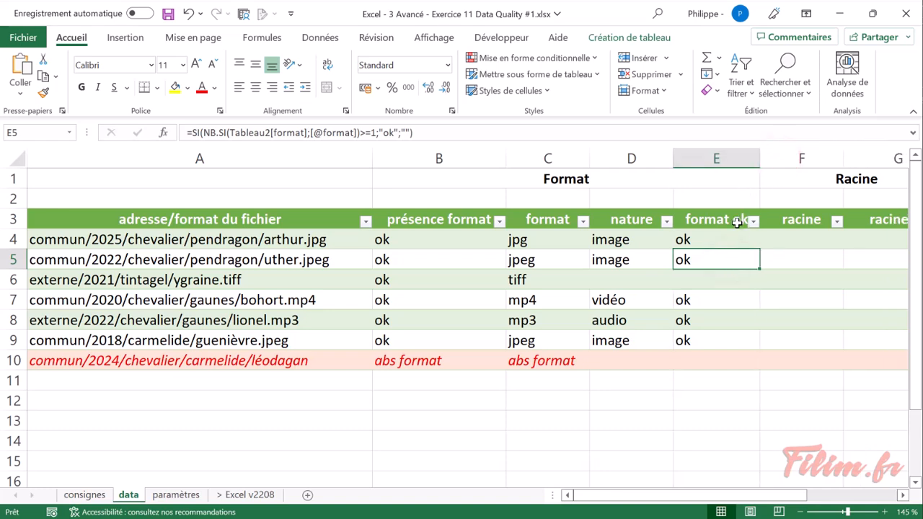
left_click_drag(717, 238, 702, 349)
Review the file extension and root folder criteria in cell A12 of the "consignes" sheet.
left_click(81, 495)
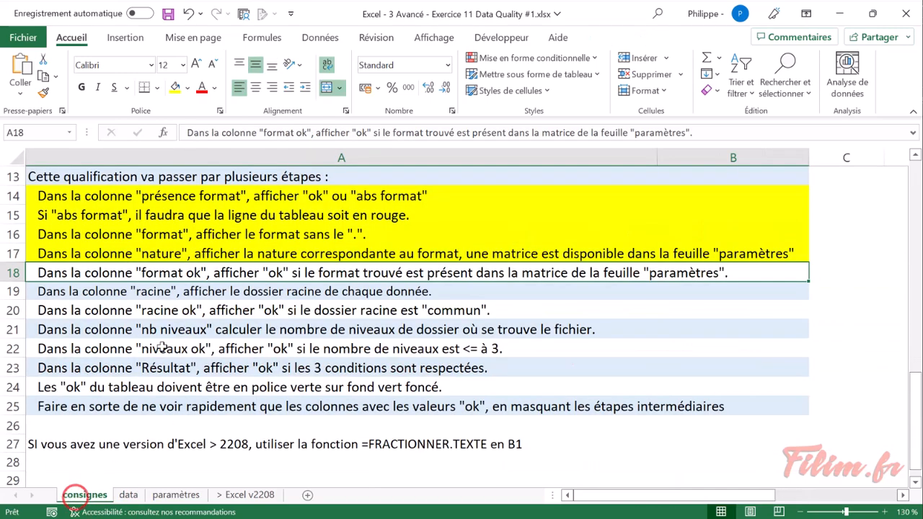
scroll(144, 342, "up", 3)
scroll(145, 342, "up", 2)
double_click(55, 329)
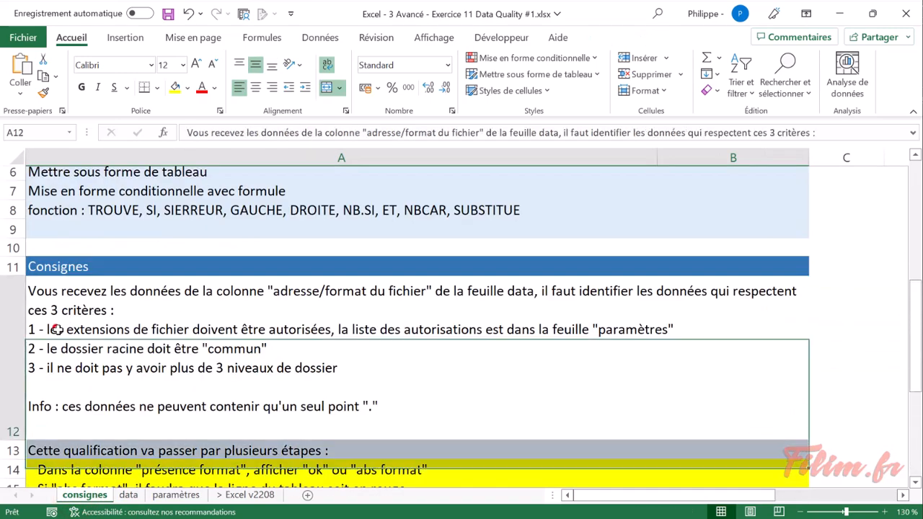
left_click_drag(49, 329, 676, 338)
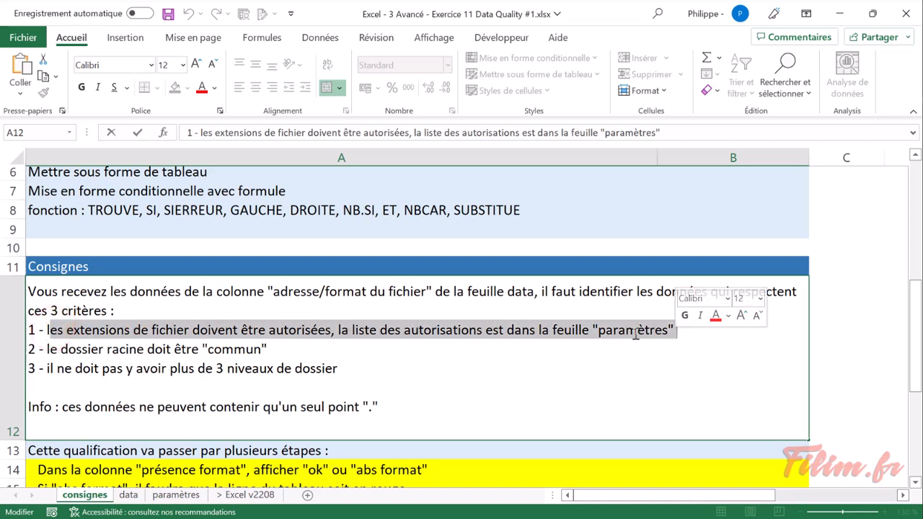
left_click(274, 363)
left_click_drag(268, 349, 99, 349)
left_click(367, 388)
scroll(367, 389, "down", 4)
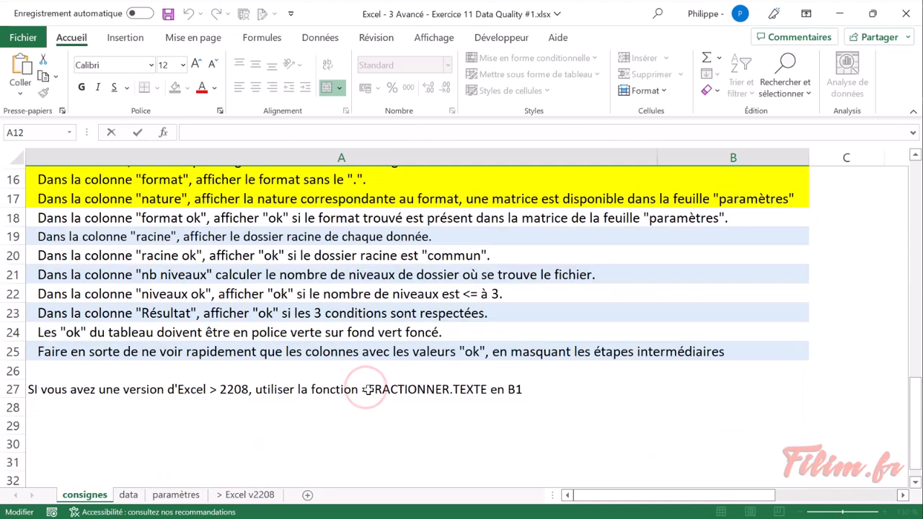
Highlight the "format ok" instruction in row 18 with yellow fill and select the "racine" instruction below it.
left_click(218, 217)
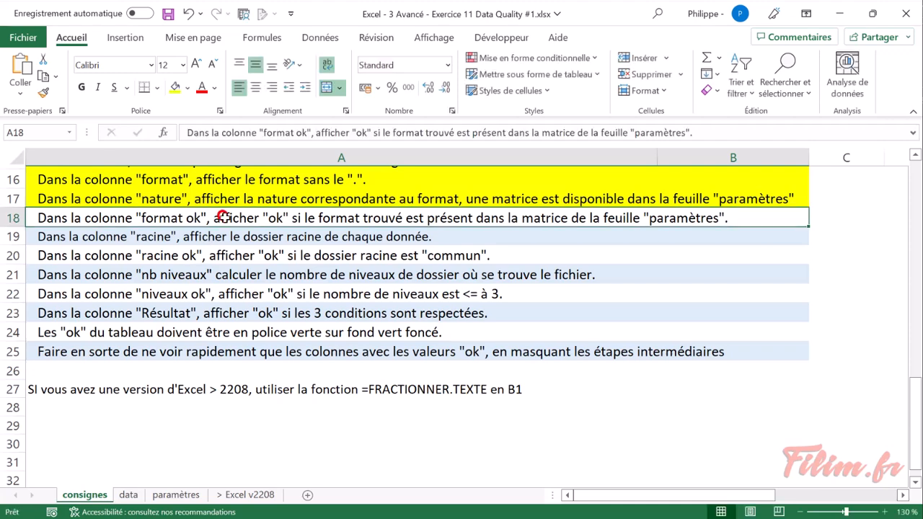
left_click(175, 88)
left_click(133, 236)
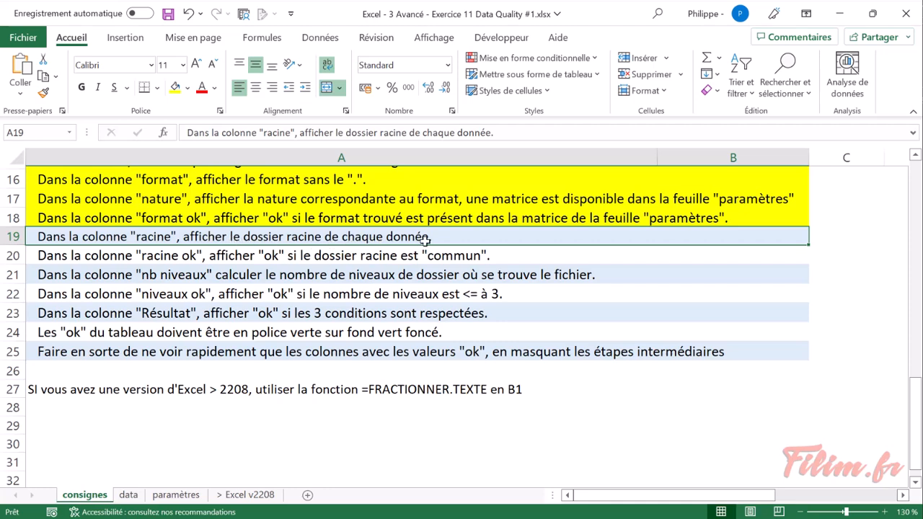
Return to the "data" sheet and go through the "racine" column cells from row 4 to row 10.
left_click(128, 495)
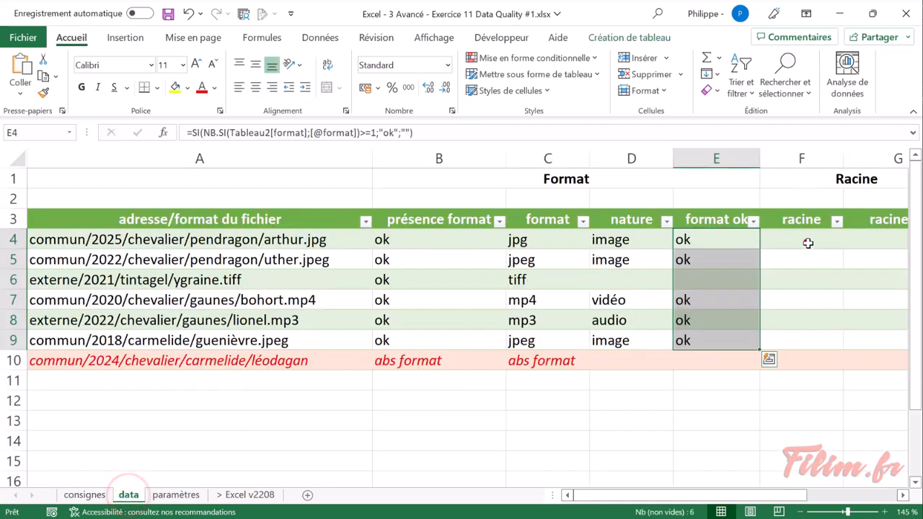
left_click(804, 240)
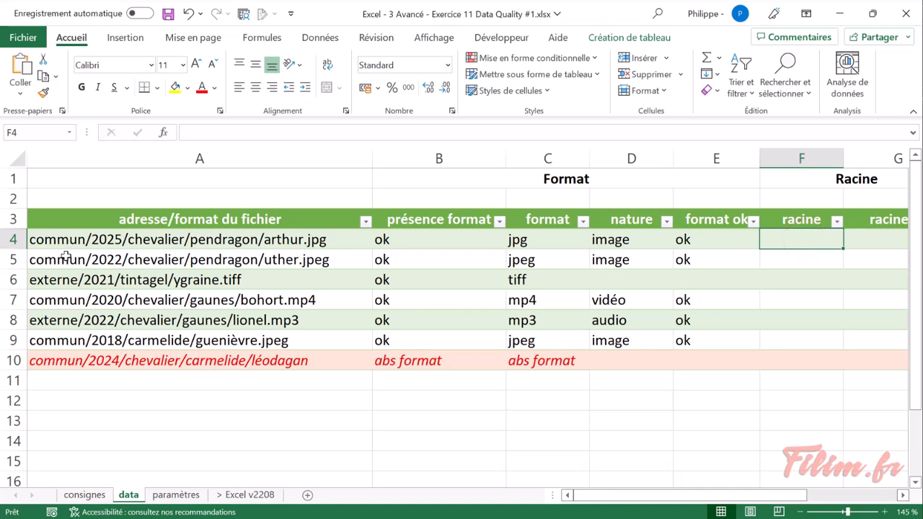
left_click(765, 257)
left_click(786, 281)
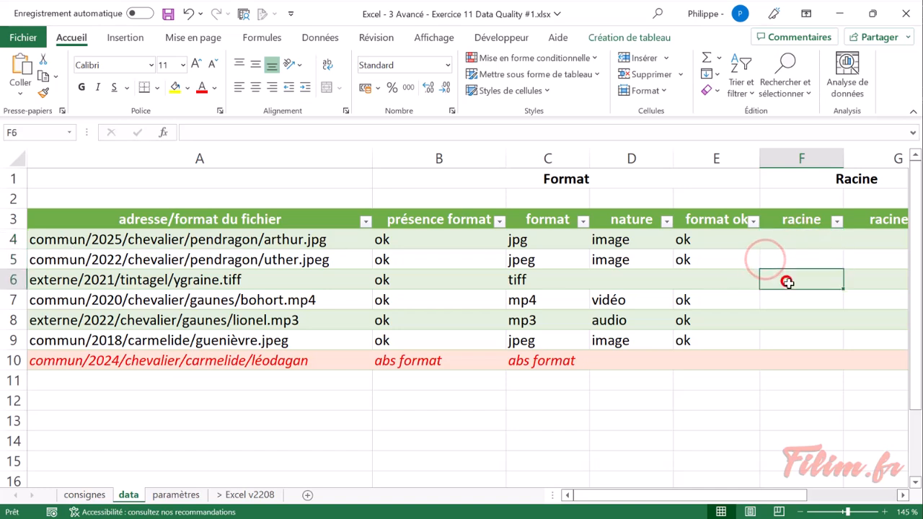
left_click(788, 299)
left_click(785, 318)
left_click(789, 337)
left_click(788, 359)
Shrink columns B to E of the Format section to one equal narrow width.
left_click_drag(757, 160, 754, 160)
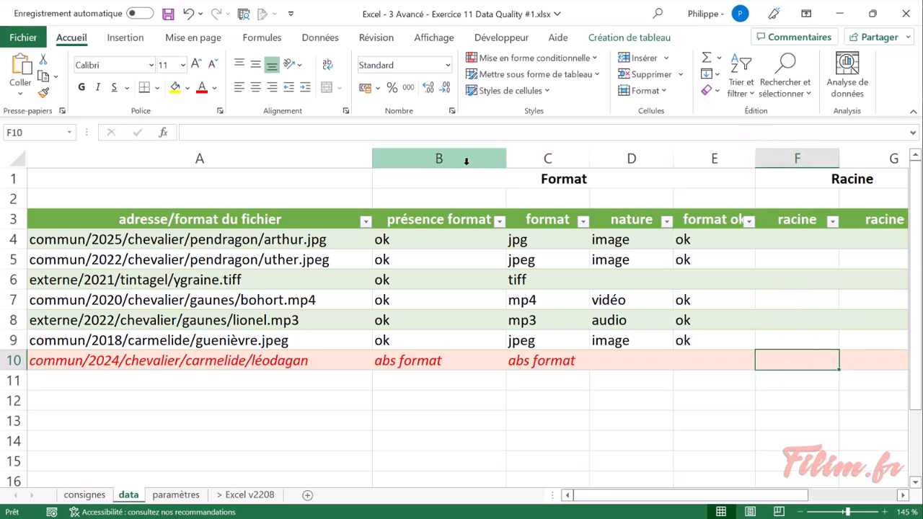
left_click_drag(462, 160, 725, 161)
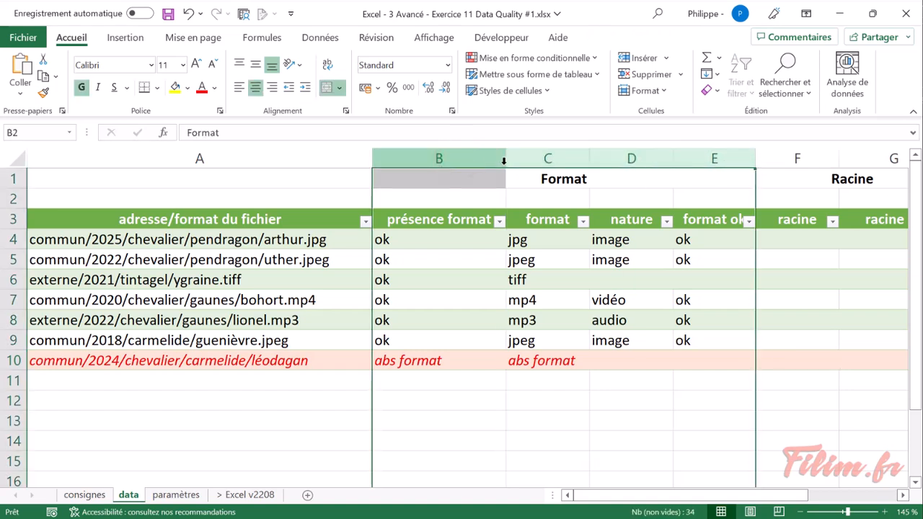
left_click_drag(506, 160, 408, 160)
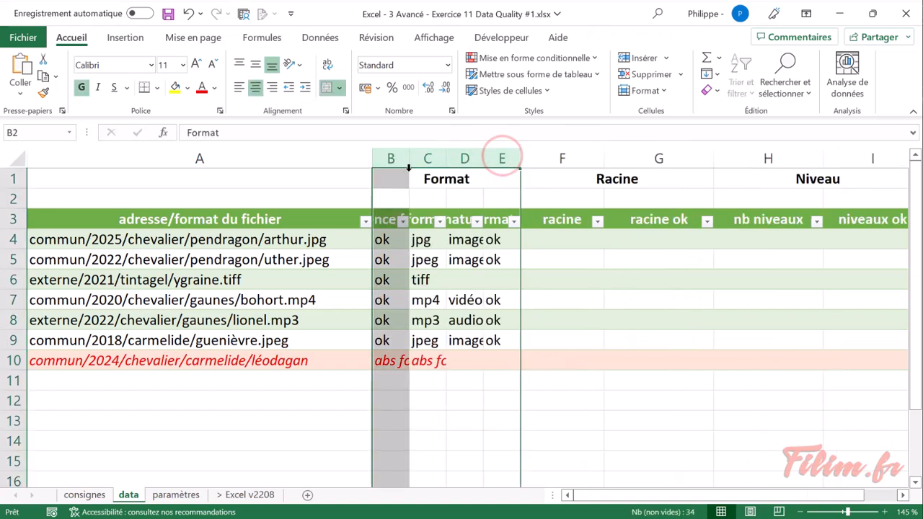
Examine the root folders in the file addresses against the "racine" column, ending on cell F4.
left_click(580, 242)
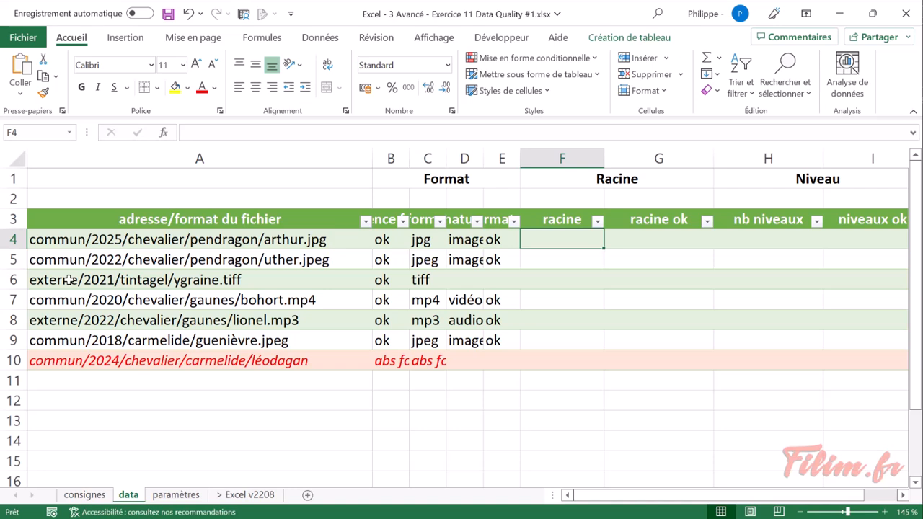
left_click(68, 261)
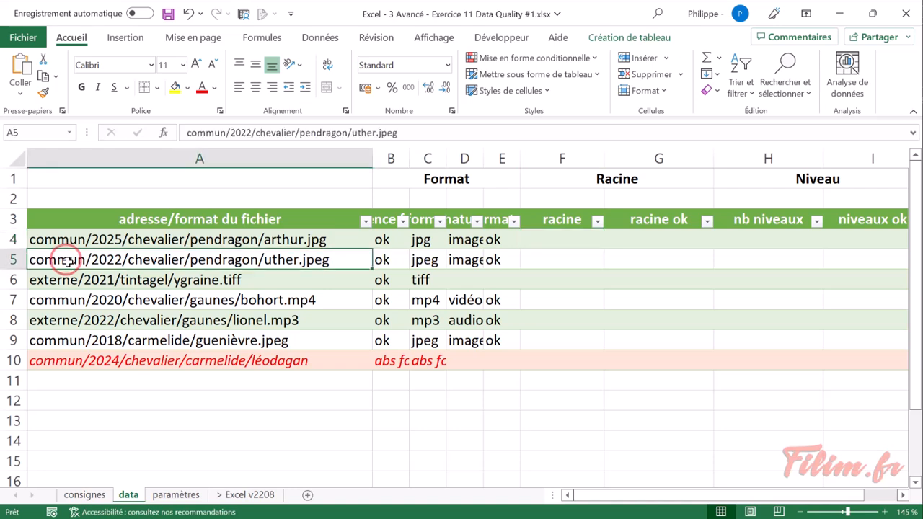
left_click(58, 283)
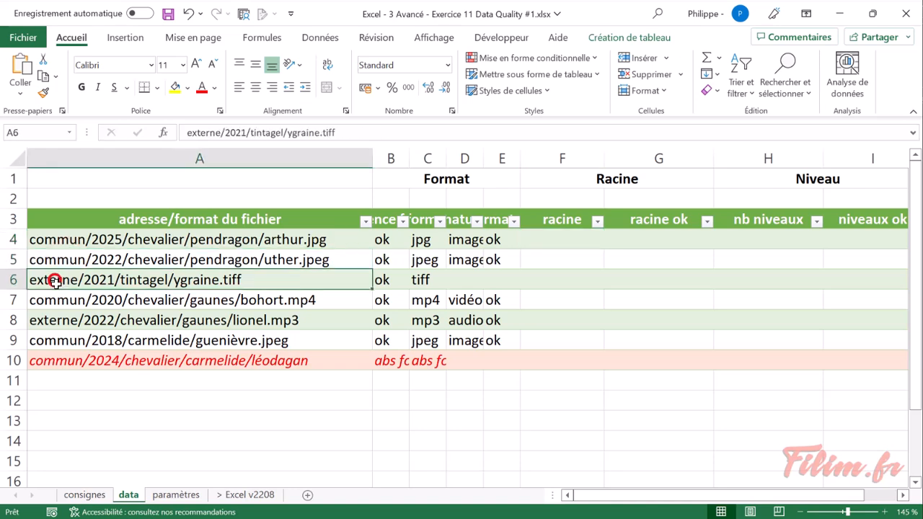
left_click_drag(578, 242, 579, 361)
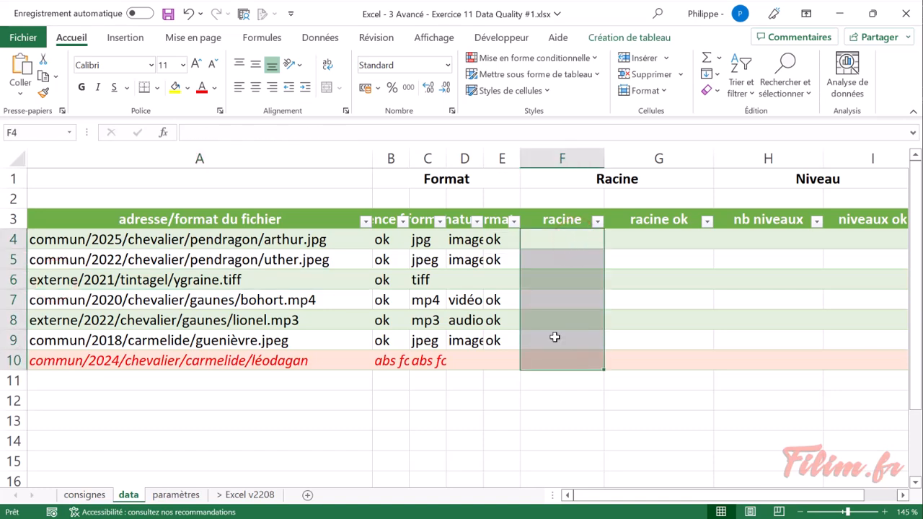
left_click(548, 236)
left_click(542, 256)
left_click(537, 272)
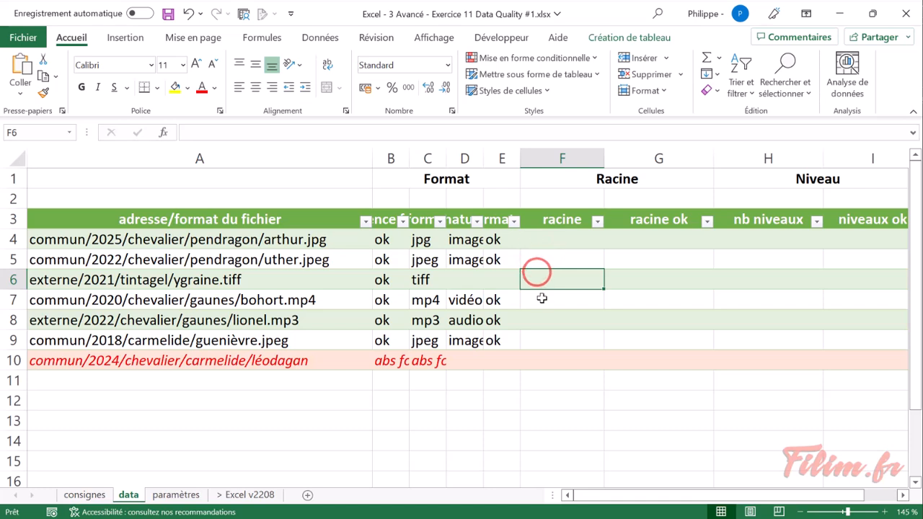
left_click(541, 298)
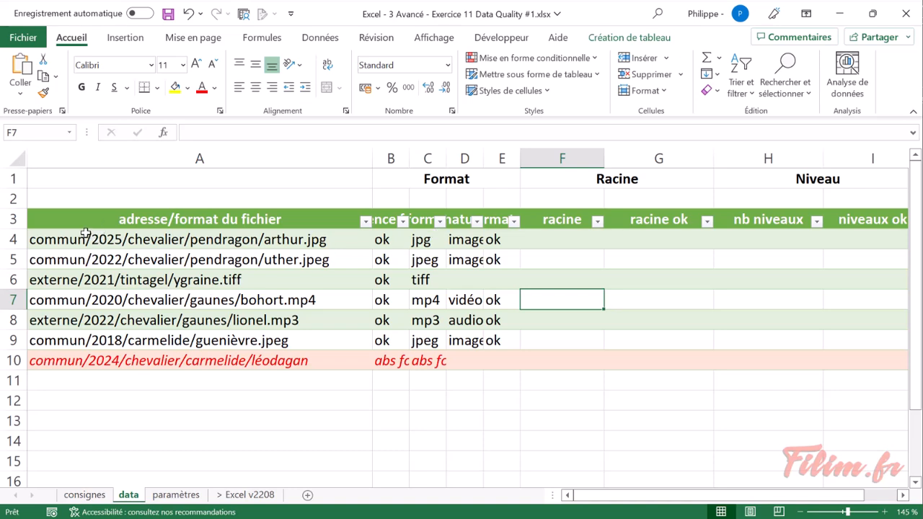
left_click(571, 241)
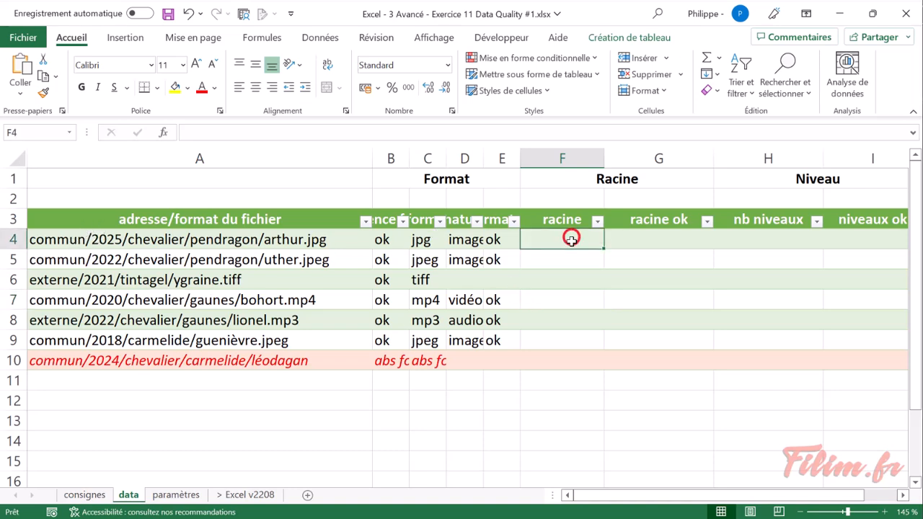
Enter =TROUVE("/";[@[adresse/format du fichier]]) in F4 to locate the first slash of each address in the "racine" column.
type("=t")
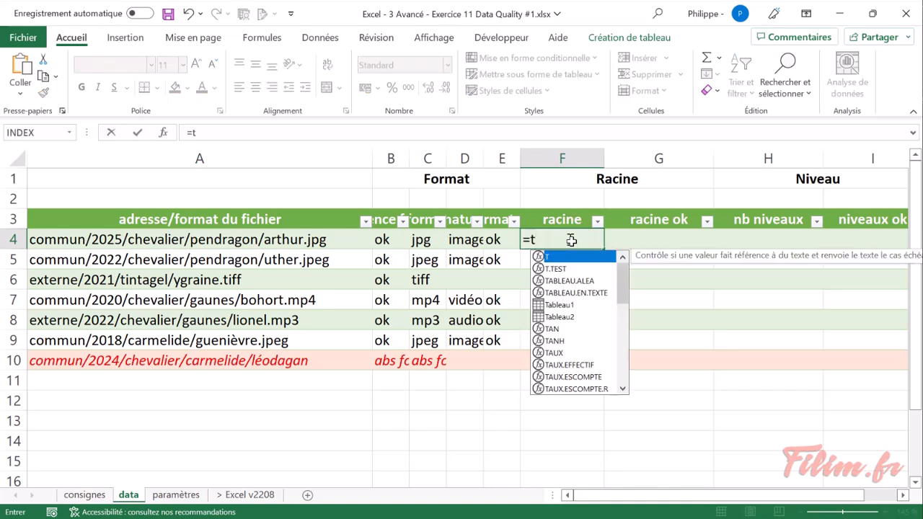
type("rouve(")
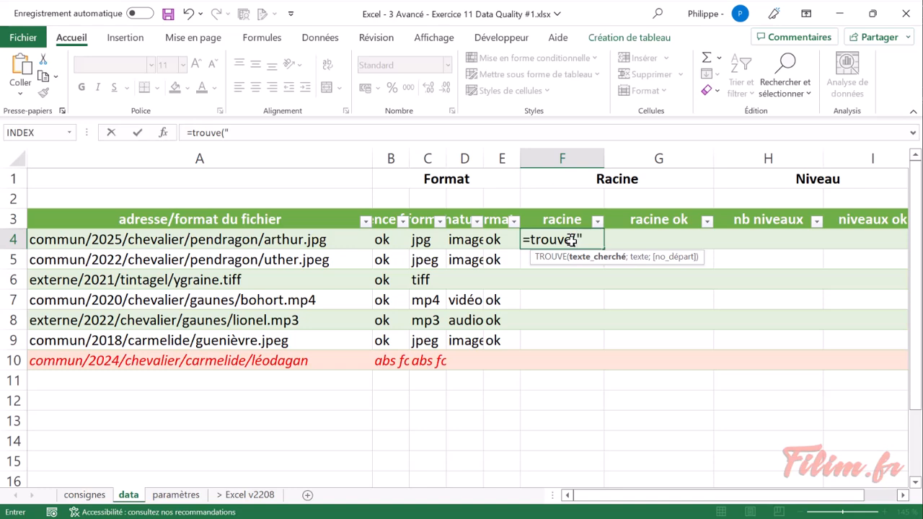
type("\"/\";")
key("Left")
key("Left")
key("Left")
key("Left")
key("Left")
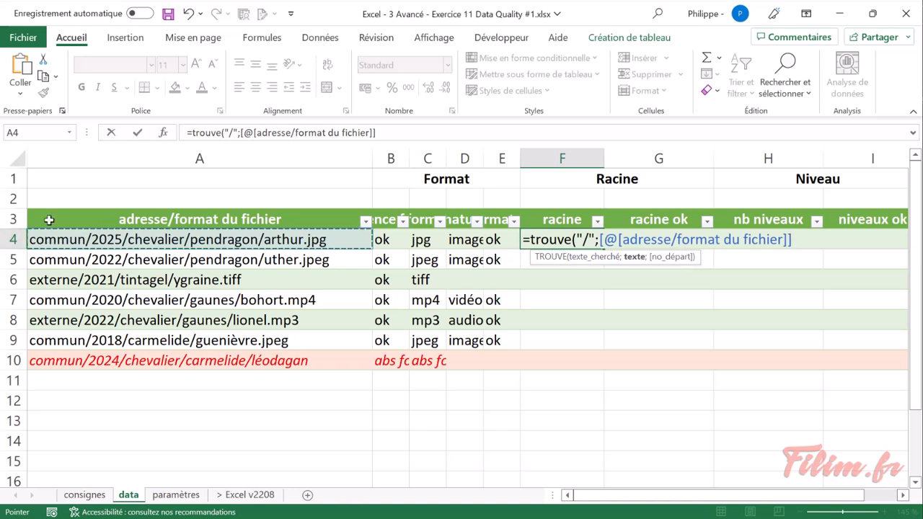
type(")")
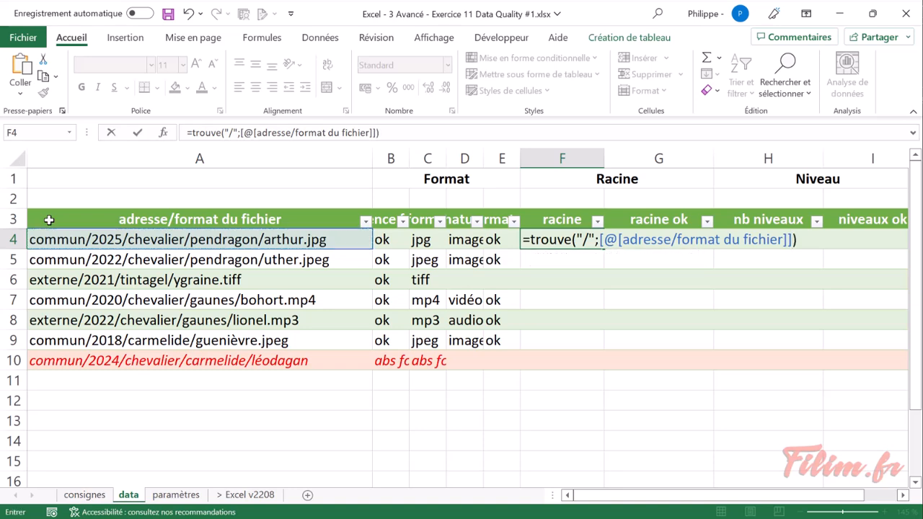
key("Return")
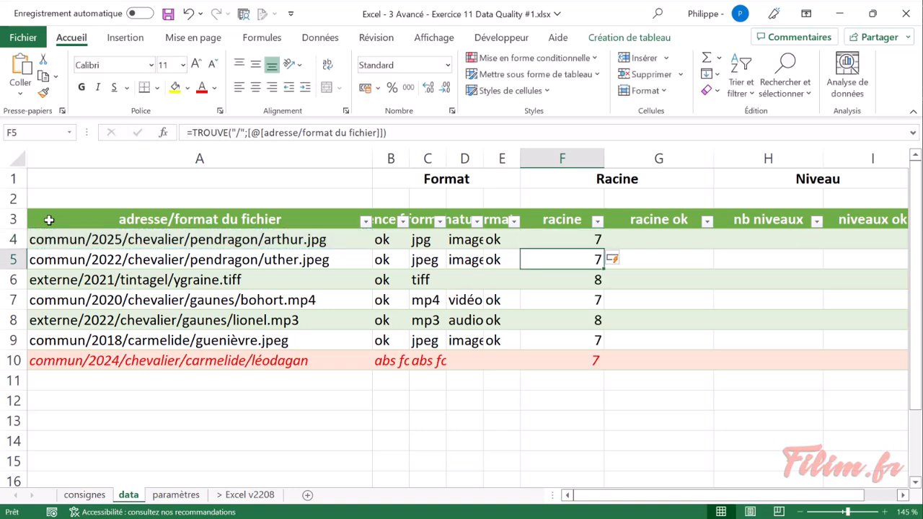
Go through the slash positions returned in the "racine" column from F4 to F6.
left_click(552, 239)
left_click(561, 256)
left_click(562, 278)
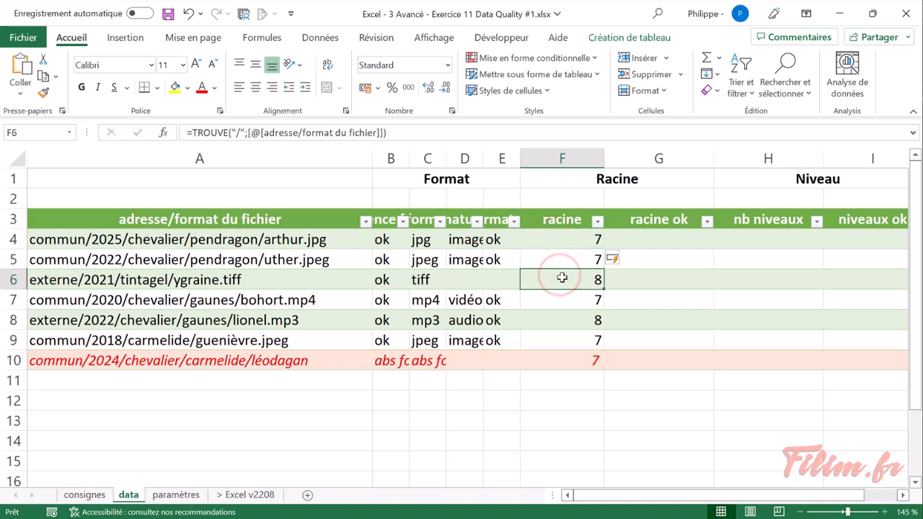
left_click(568, 238)
left_click(564, 252)
left_click(567, 273)
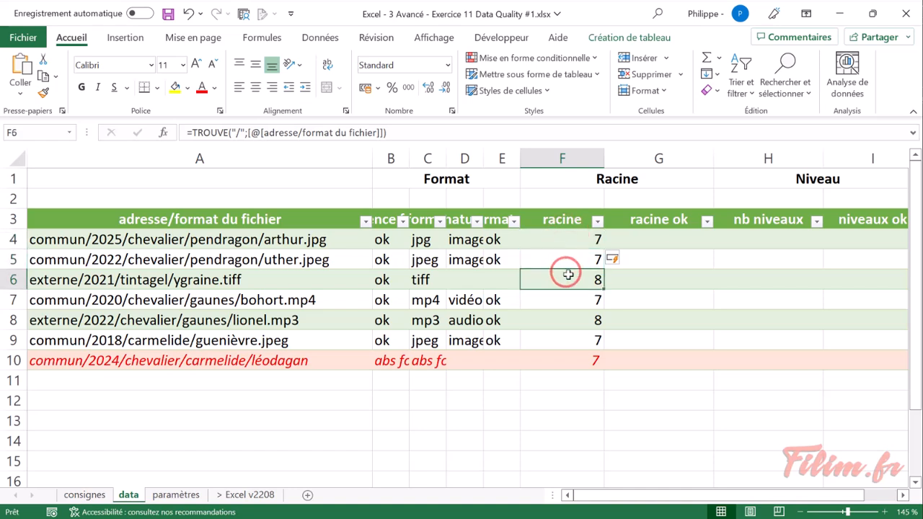
left_click(569, 238)
left_click(561, 258)
left_click(564, 274)
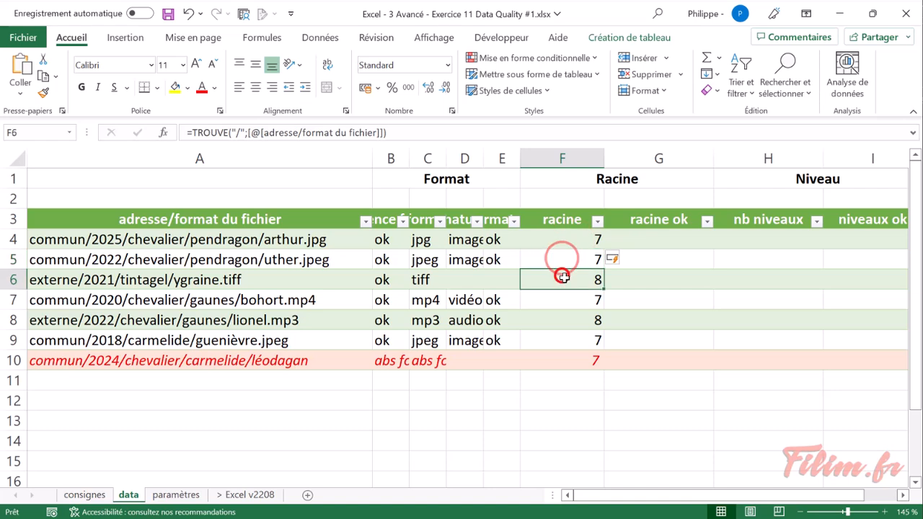
Examine the root folder text "commun" before the first slash in A4 without editing the address.
left_click(75, 240)
double_click(78, 239)
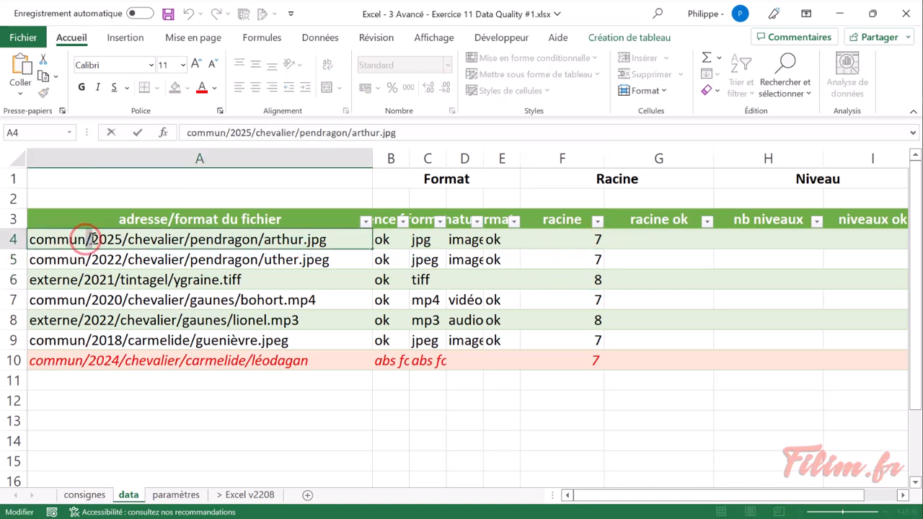
left_click_drag(85, 240, 27, 239)
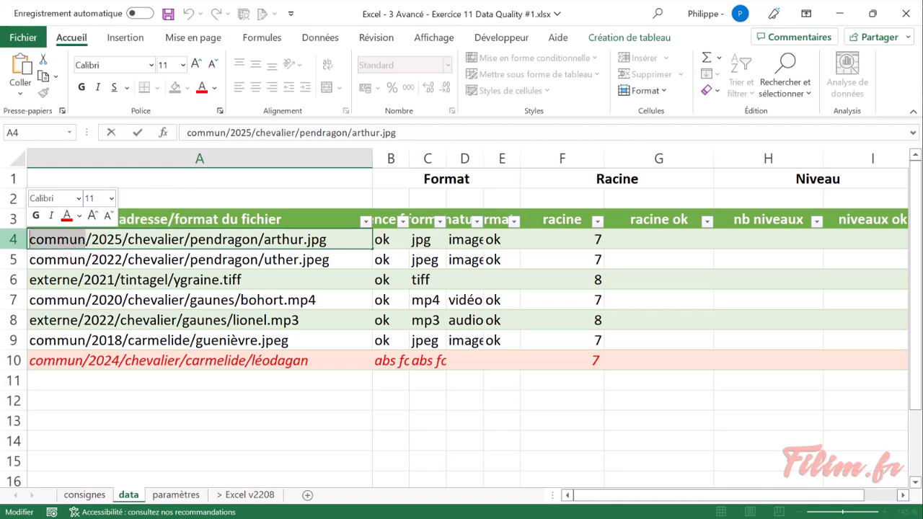
key("Escape")
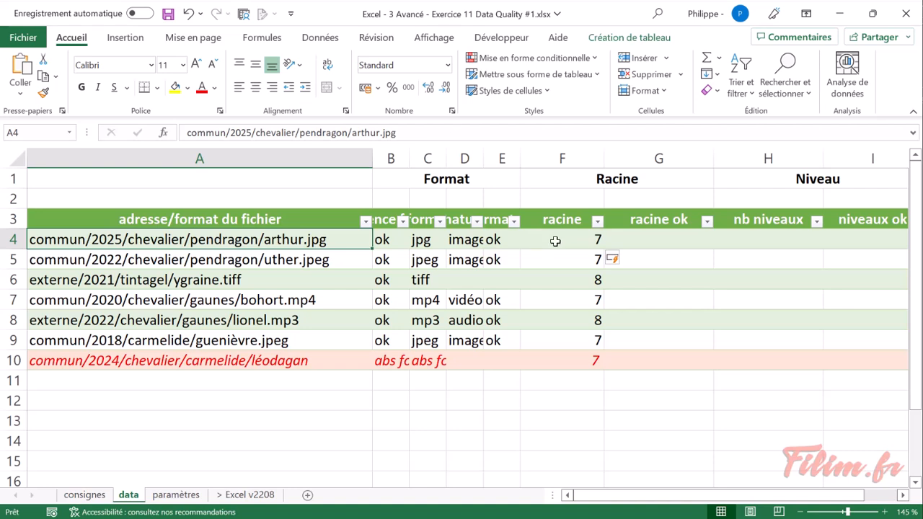
Subtract 1 from the TROUVE formula in F4 so that it stops before the slash.
left_click(555, 241)
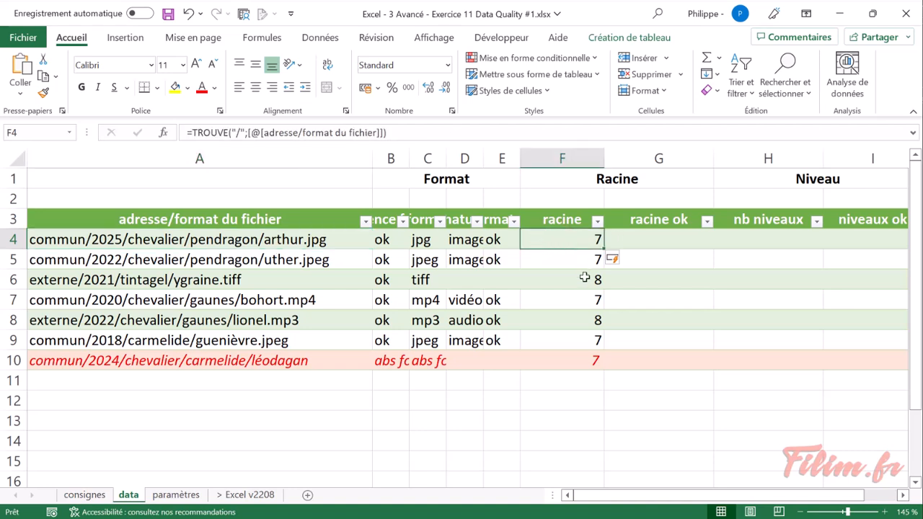
left_click(425, 133)
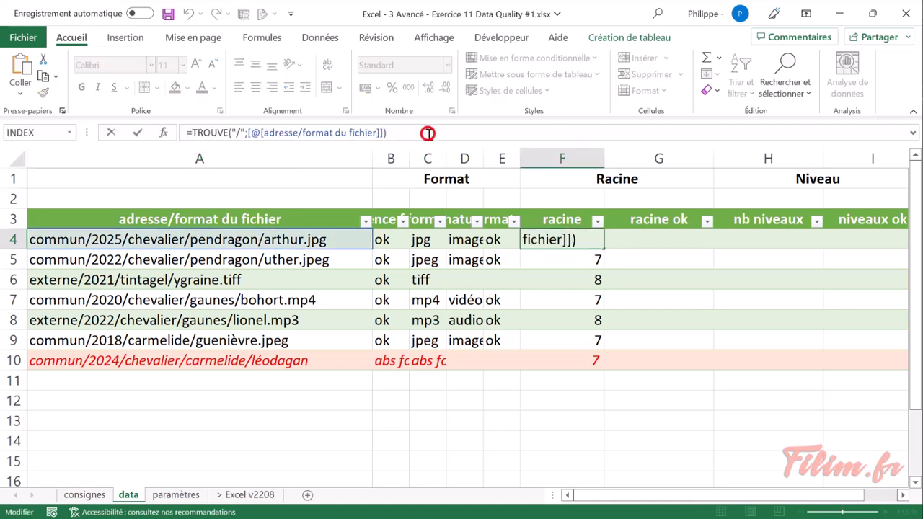
type("-1")
key("Return")
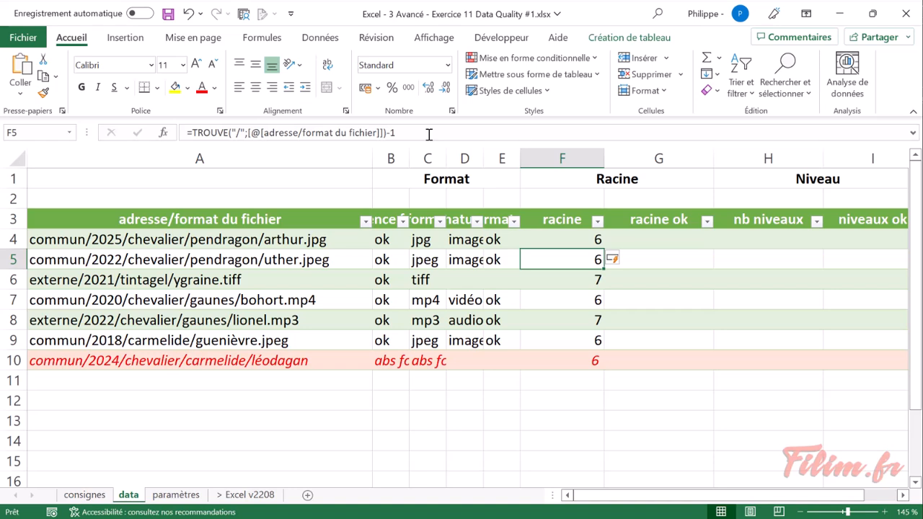
Wrap the "racine" formula in GAUCHE: =GAUCHE([@[adresse/format du fichier]];TROUVE("/";[@[adresse/format du fichier]])-1).
left_click(191, 134)
type("gauc")
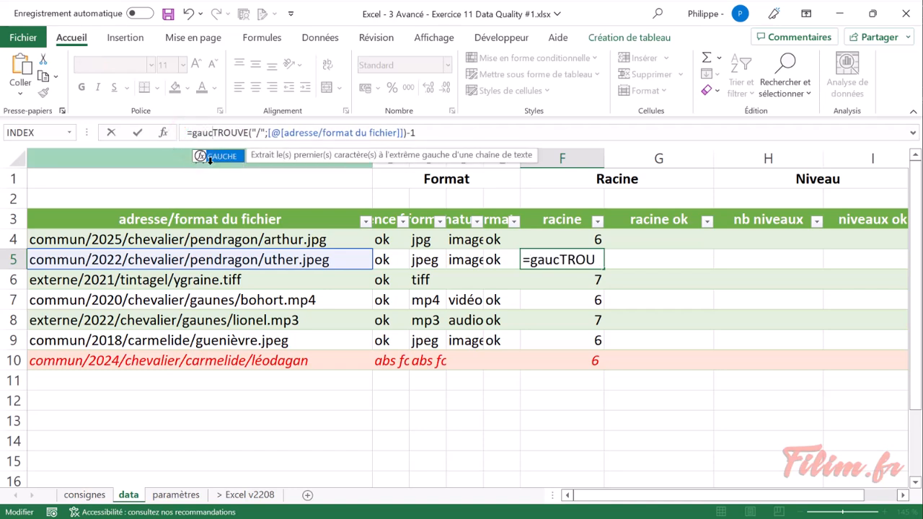
double_click(210, 156)
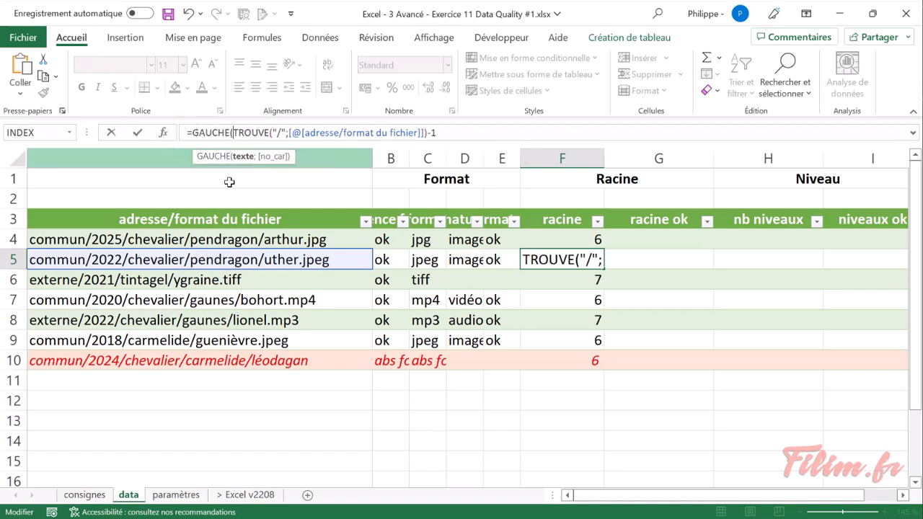
left_click(240, 259)
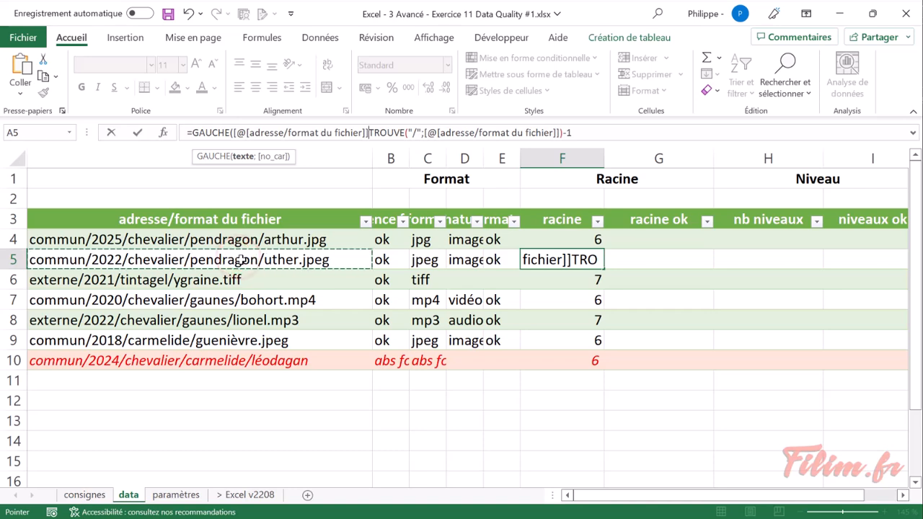
type(";")
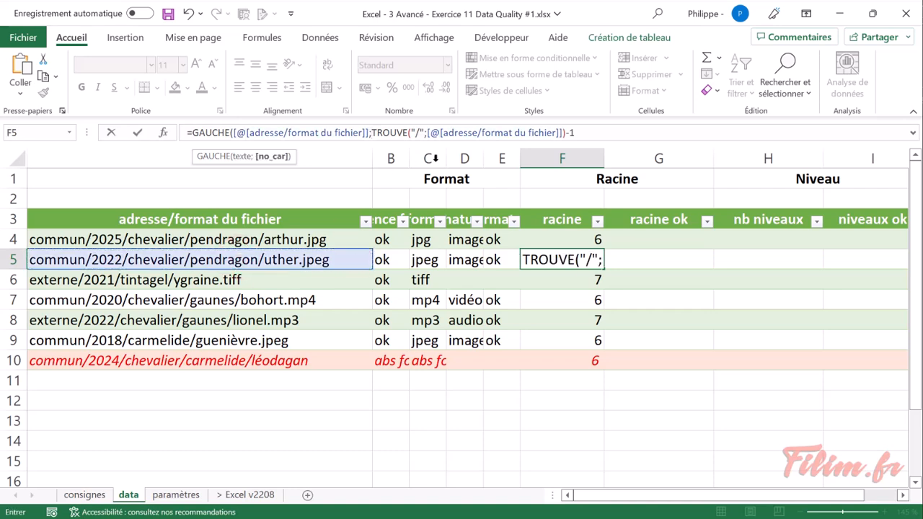
left_click(598, 133)
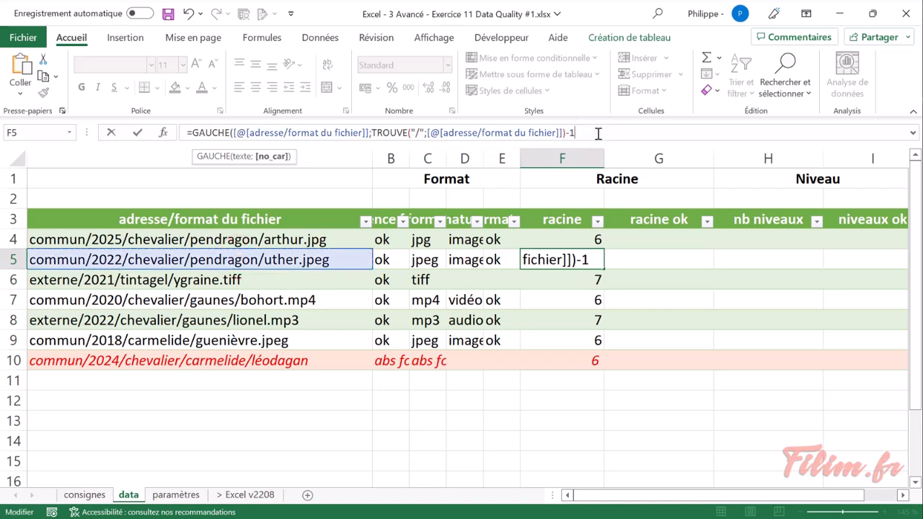
type(")")
key("Return")
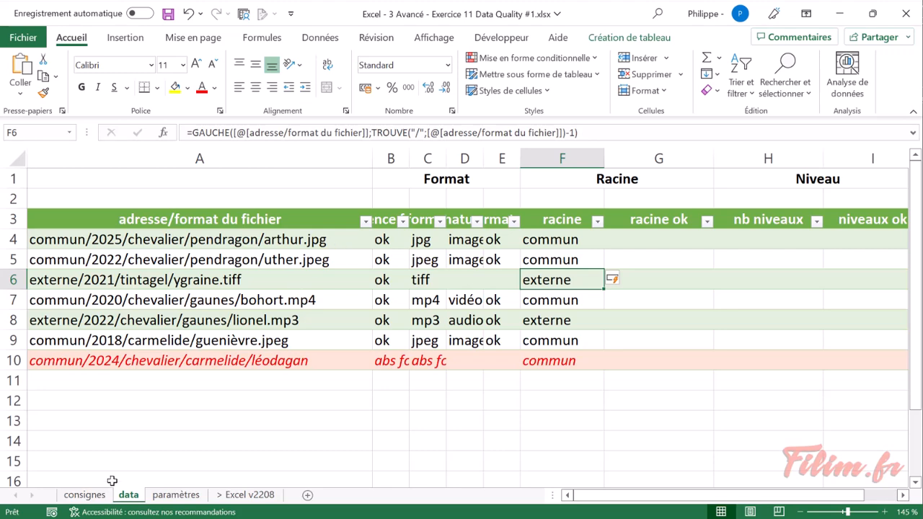
Highlight the "racine" instruction in row 19 of "consignes" with yellow fill and select the "racine ok" instruction below it.
left_click(84, 495)
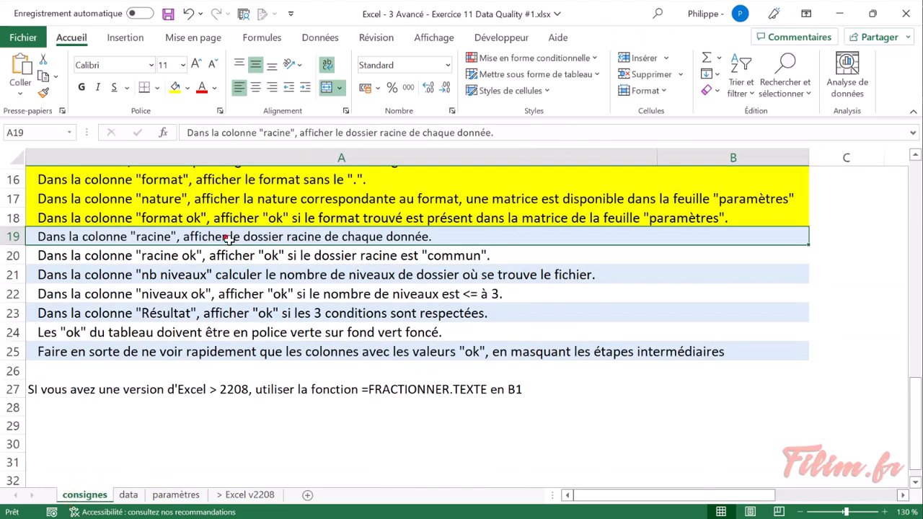
left_click(175, 87)
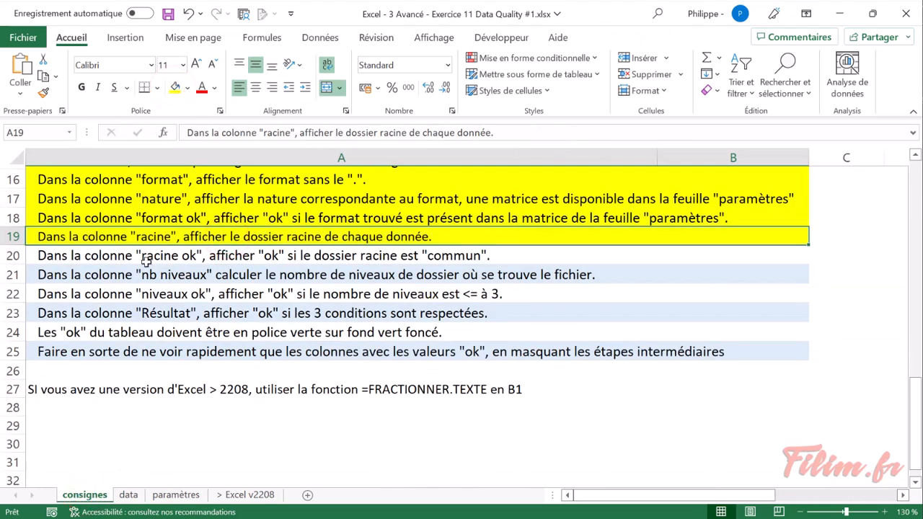
left_click(128, 495)
left_click(576, 241)
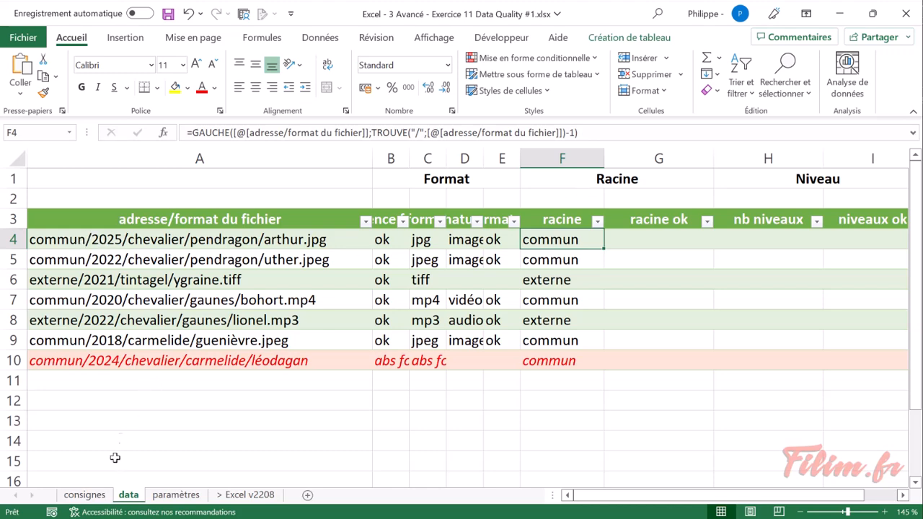
left_click(83, 499)
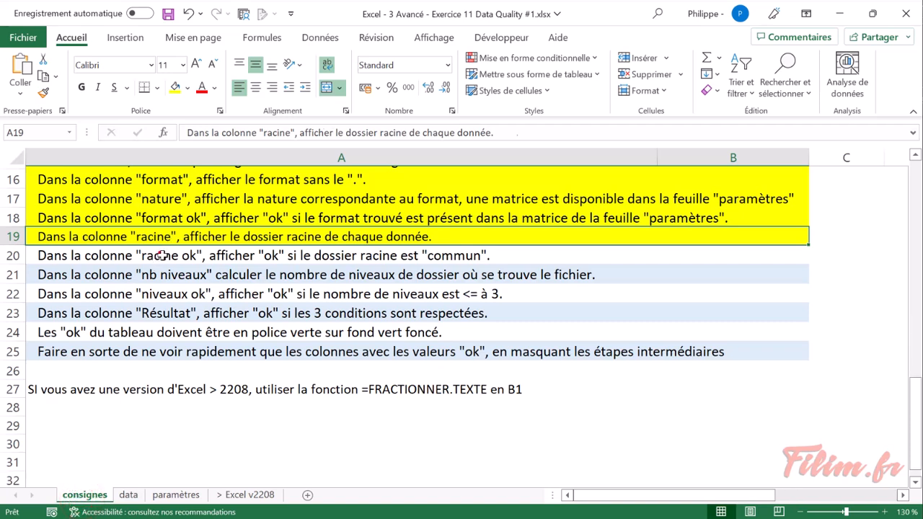
left_click(161, 254)
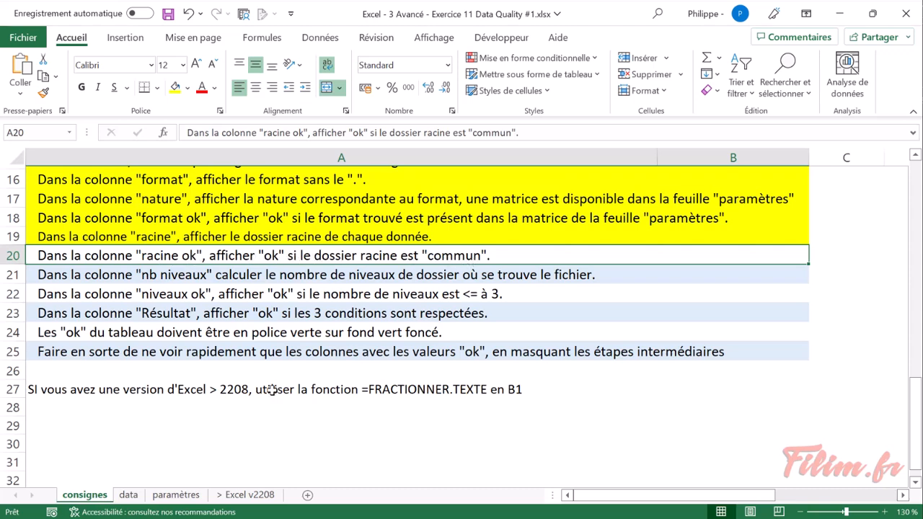
left_click(139, 494)
left_click(657, 240)
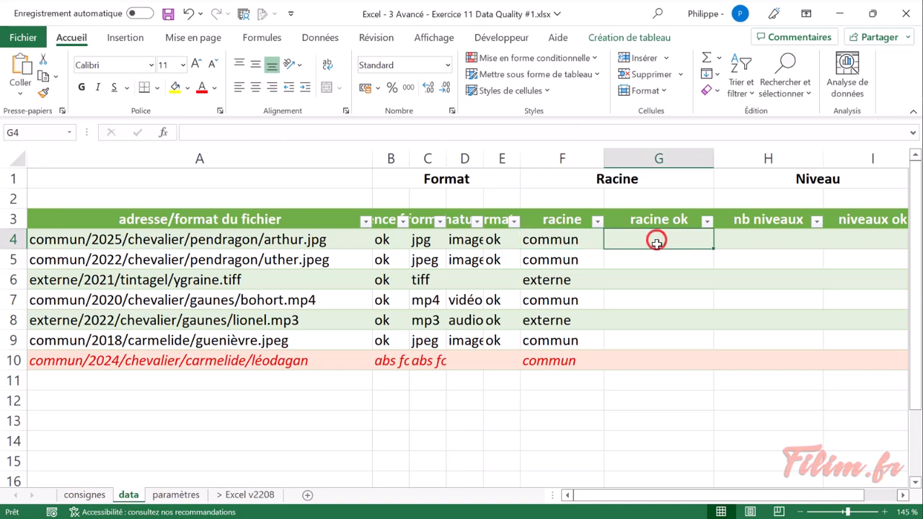
type("=si(")
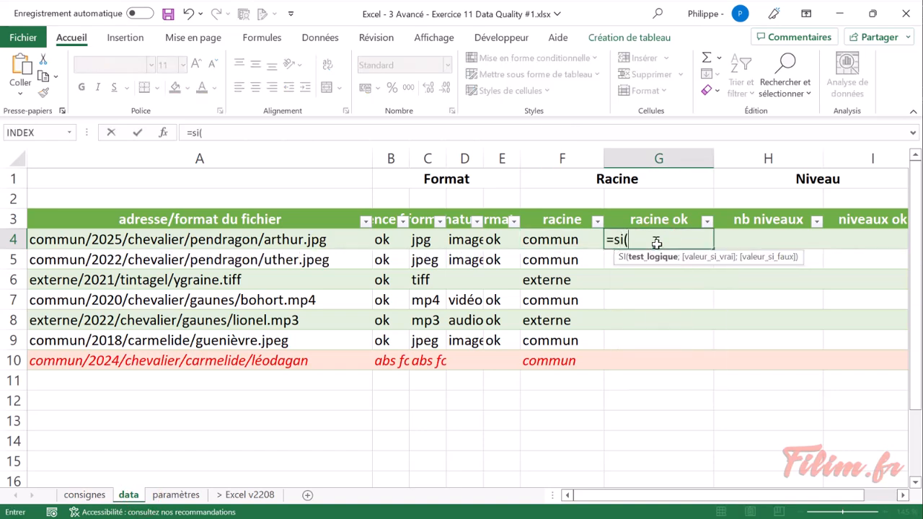
left_click(581, 241)
type("=\"commun\";\"ok\"")
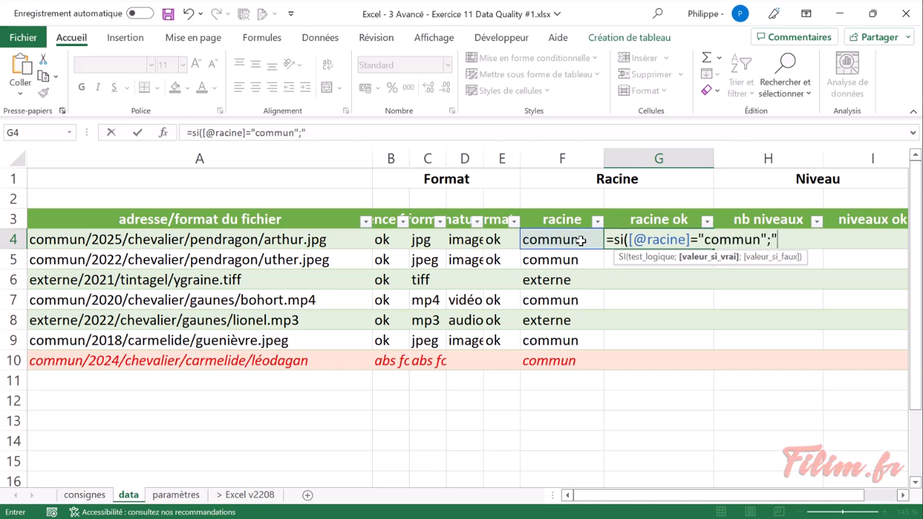
type(";\"\"")
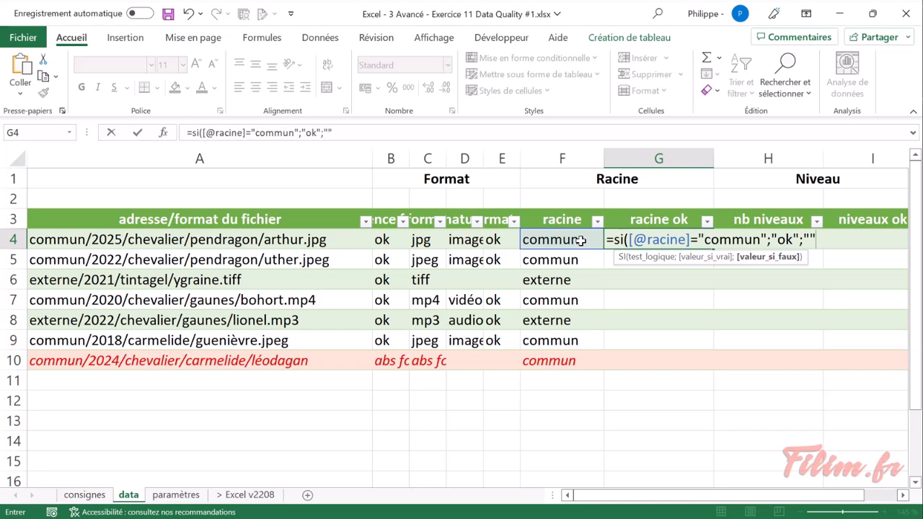
type(")")
key("Return")
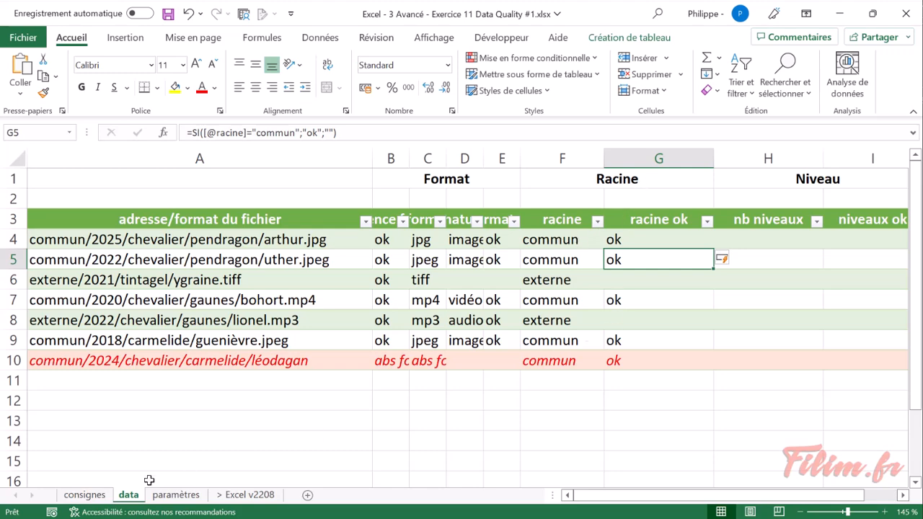
Highlight the "racine ok" instruction in row 20 of "consignes" with yellow fill and select the "nb niveaux" instruction.
left_click(84, 494)
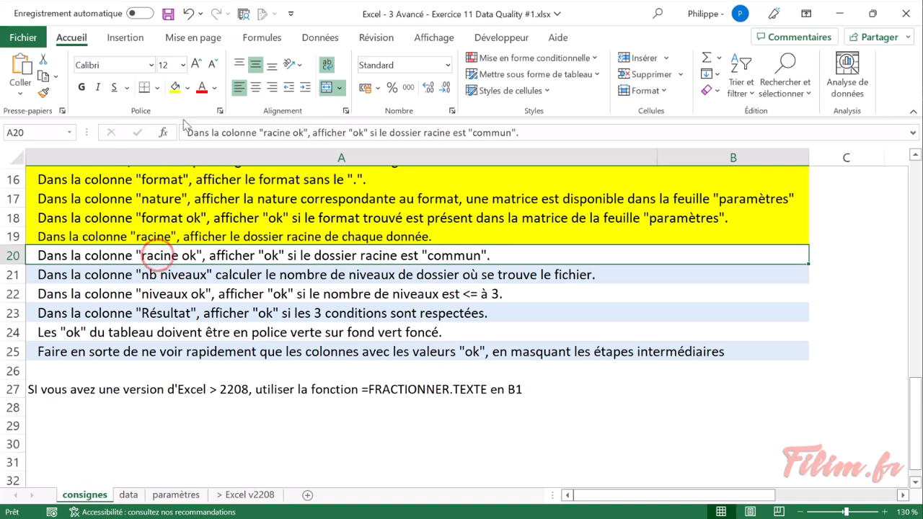
left_click(175, 87)
left_click(115, 272)
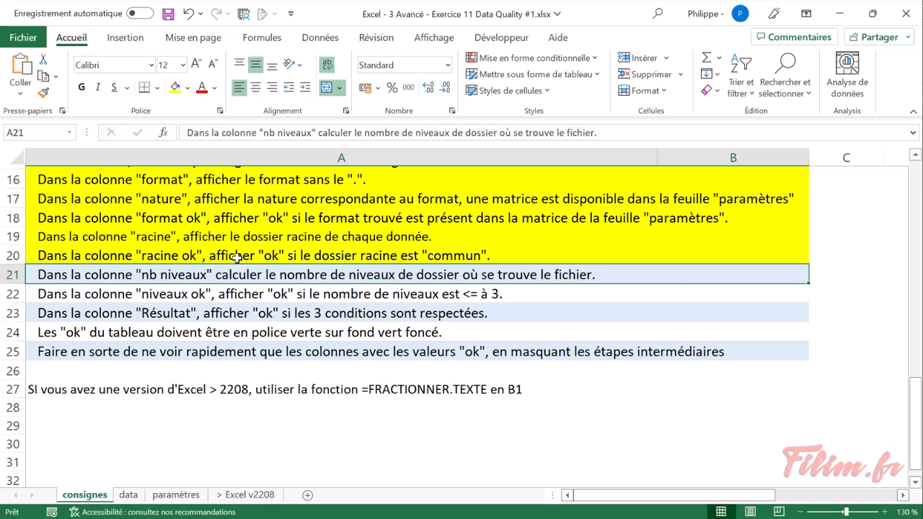
Narrow columns F and G of the Racine section on the "data" sheet and select H4 under "nb niveaux".
left_click(135, 498)
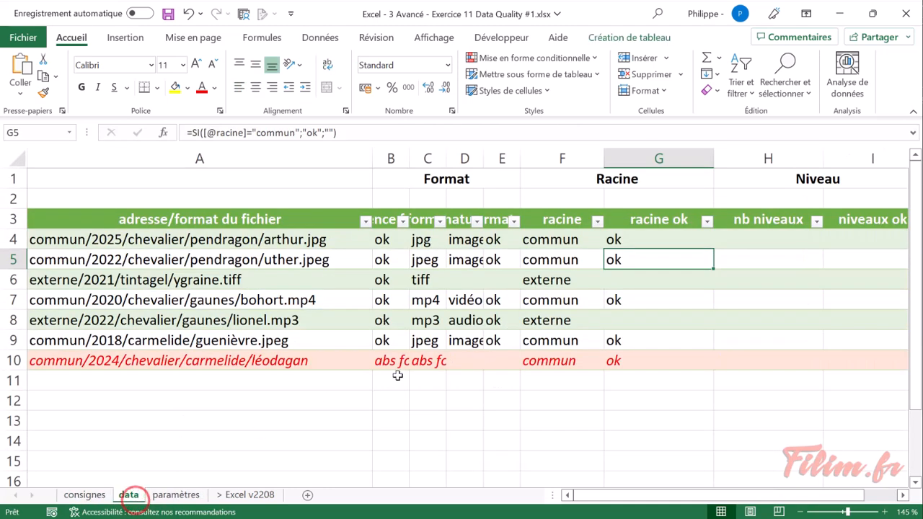
left_click_drag(713, 157, 663, 163)
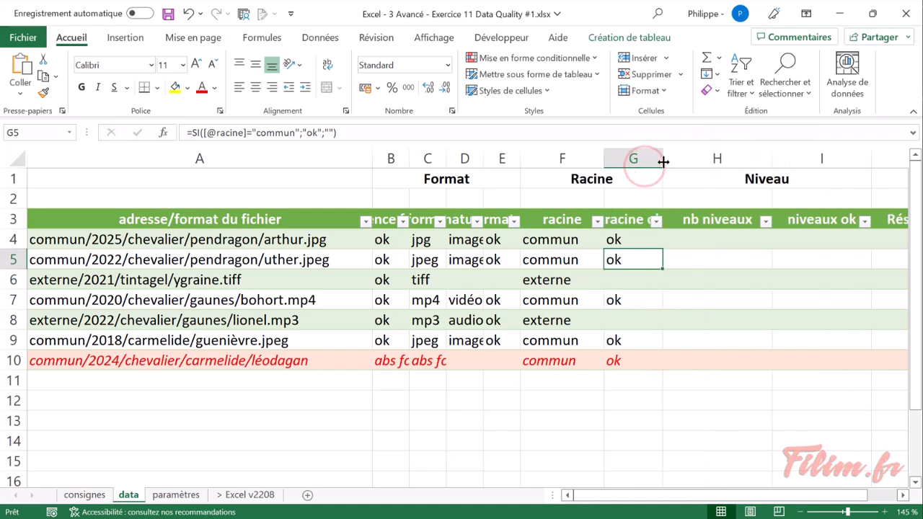
left_click_drag(590, 157, 567, 161)
left_click(645, 239)
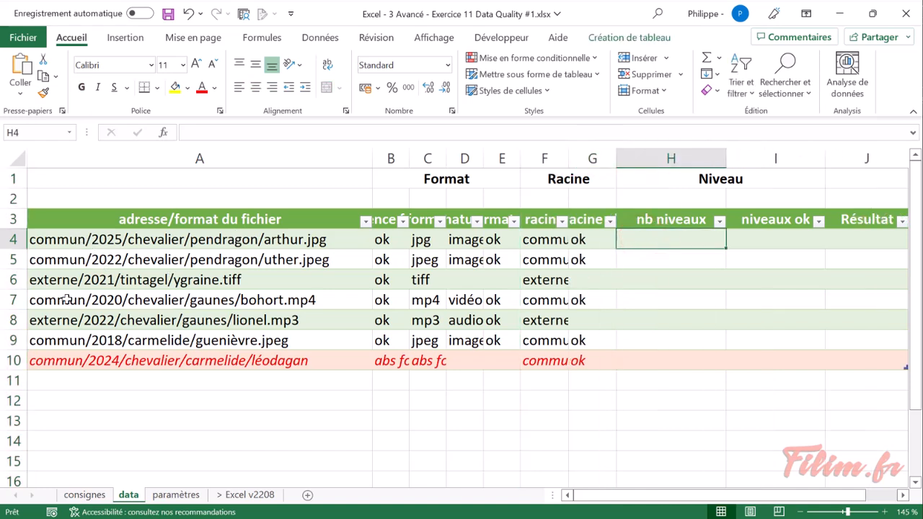
Examine the slash-separated levels in the file addresses in A4 and A6, comparing the deeper path with the shorter one.
double_click(52, 242)
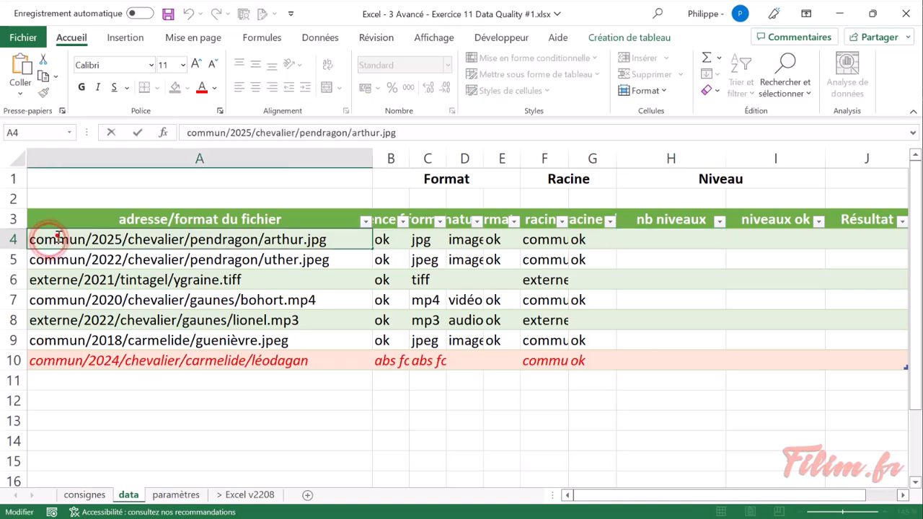
left_click(103, 240)
left_click(158, 240)
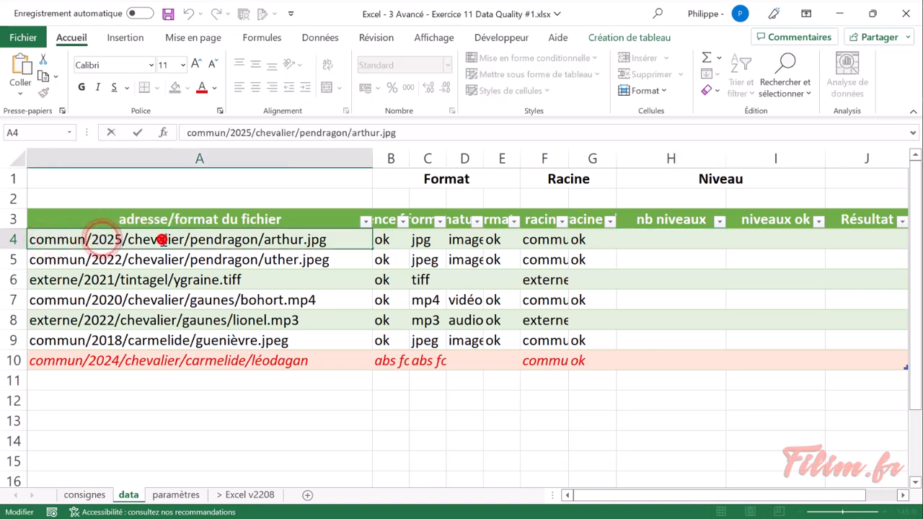
left_click_drag(190, 240, 225, 238)
double_click(226, 238)
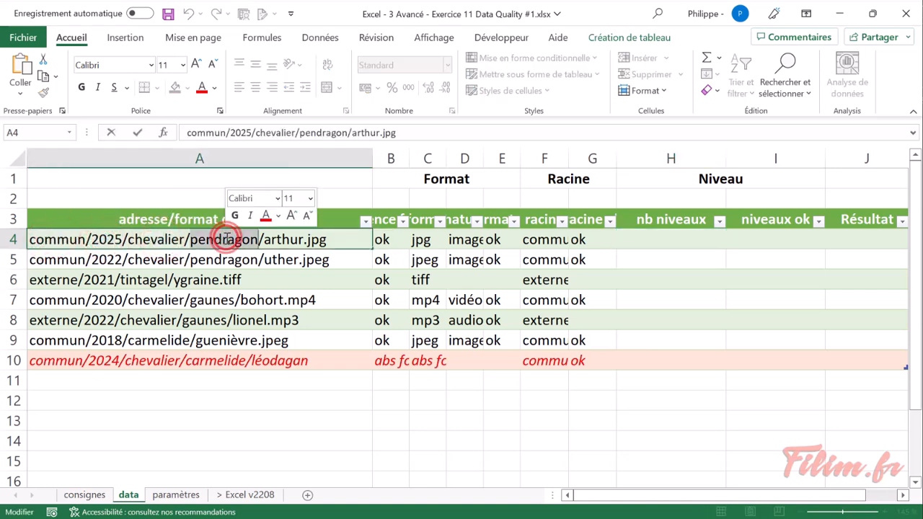
left_click(147, 281)
double_click(46, 280)
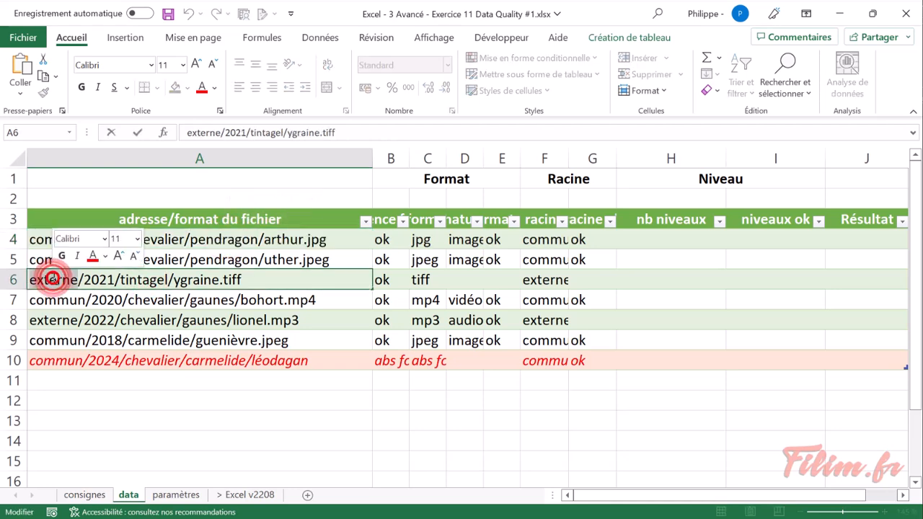
double_click(99, 281)
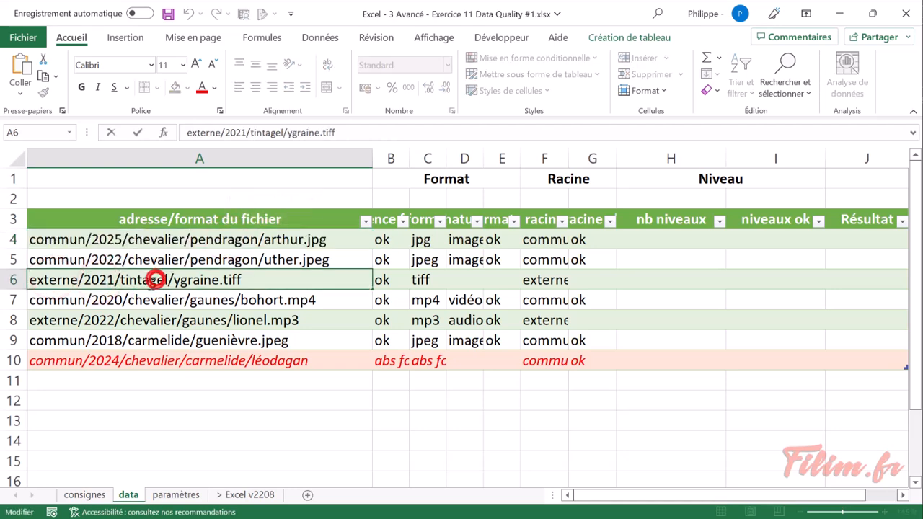
double_click(155, 281)
left_click(211, 303)
left_click(230, 277)
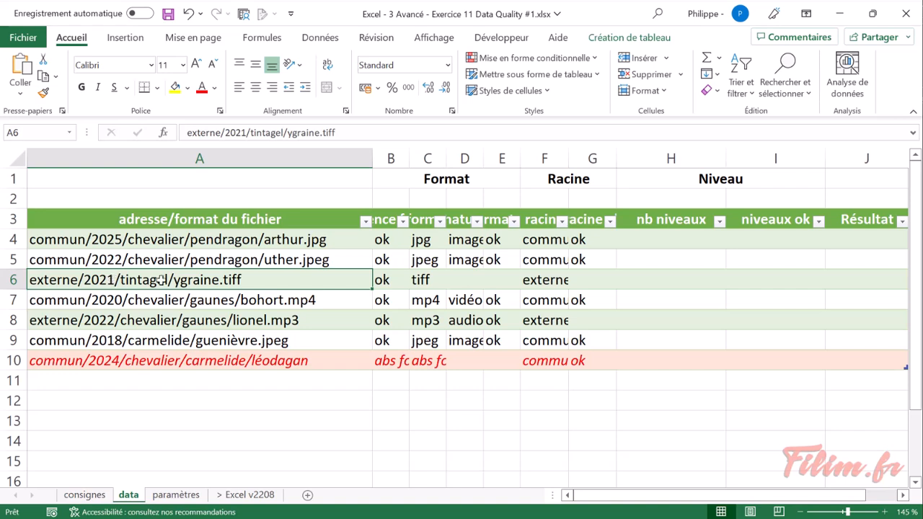
left_click(150, 261)
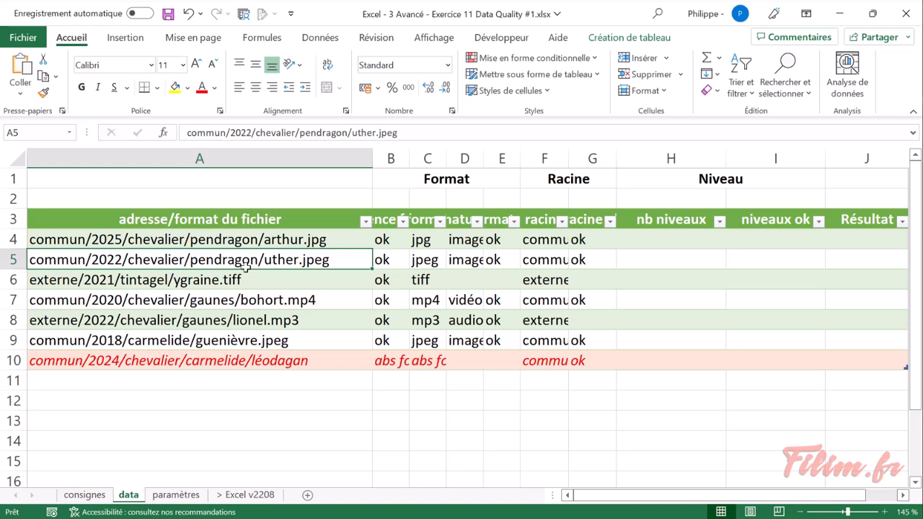
left_click(673, 241)
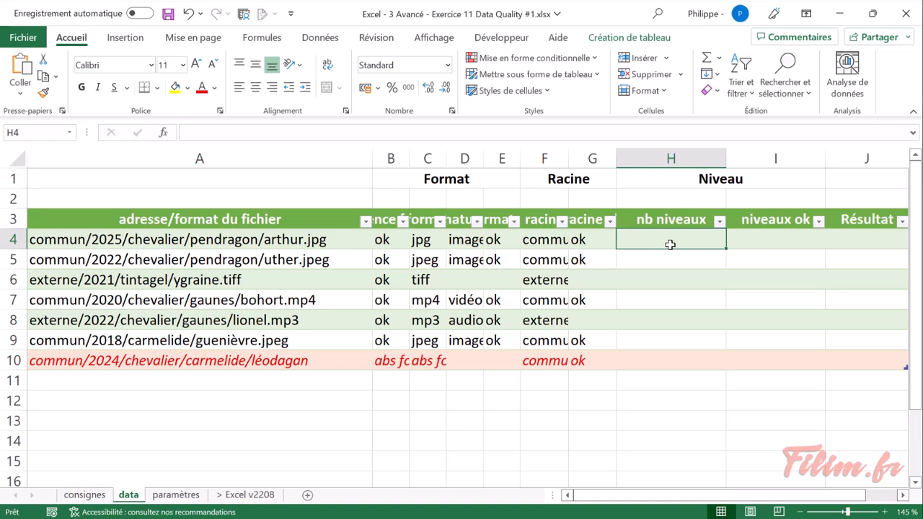
left_click(285, 243)
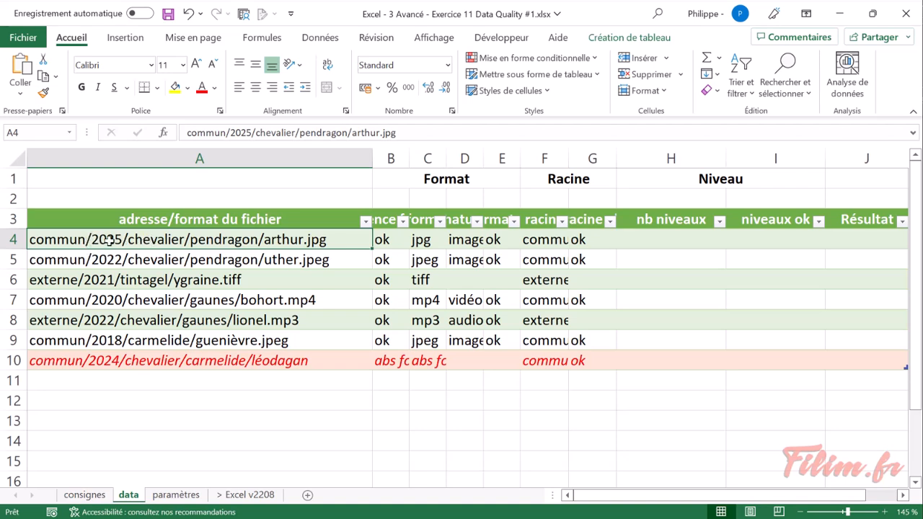
left_click(111, 281)
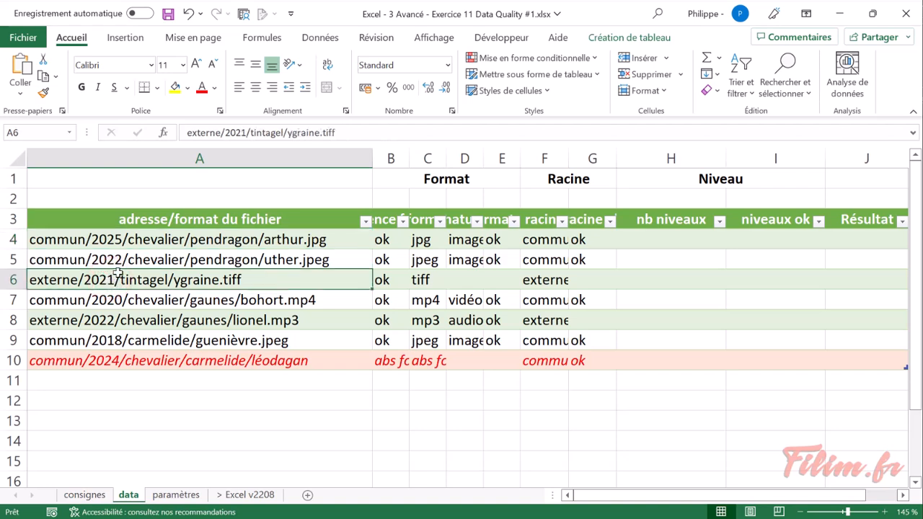
left_click(134, 241)
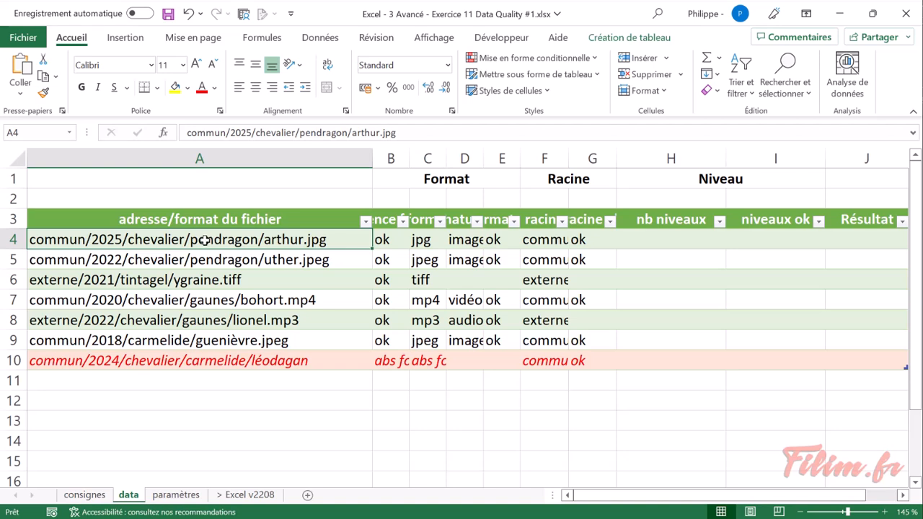
Fill the "nb niveaux" column with the addresses stripped of slashes by entering =SUBSTITUE([@[adresse/format du fichier]];"/";"") in H4.
left_click(699, 241)
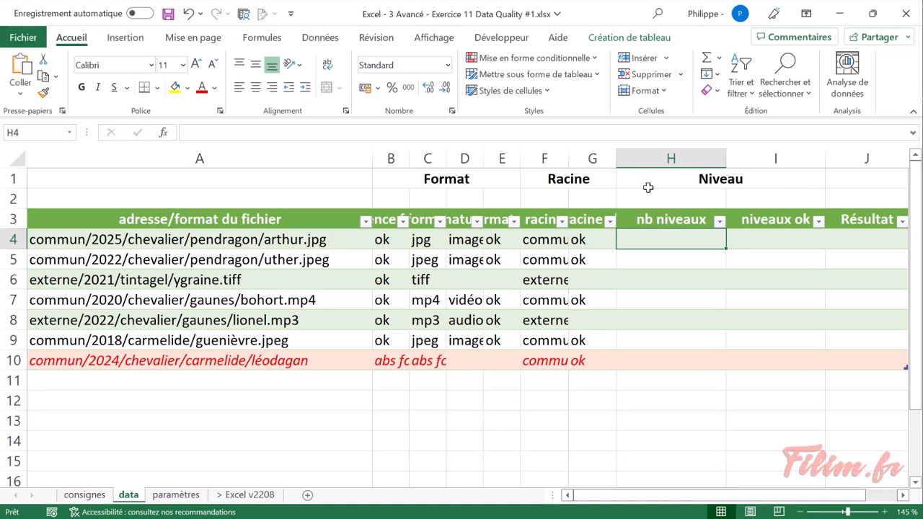
left_click(645, 241)
type("=sub")
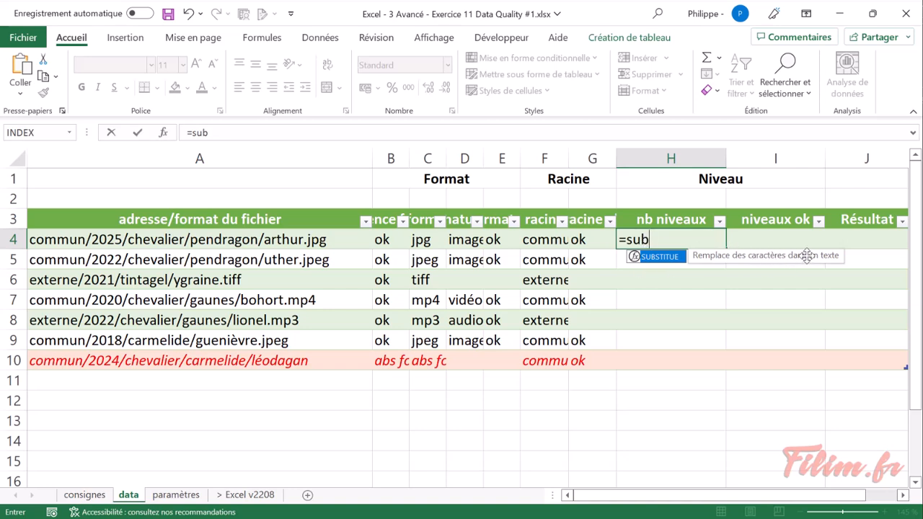
key("Tab")
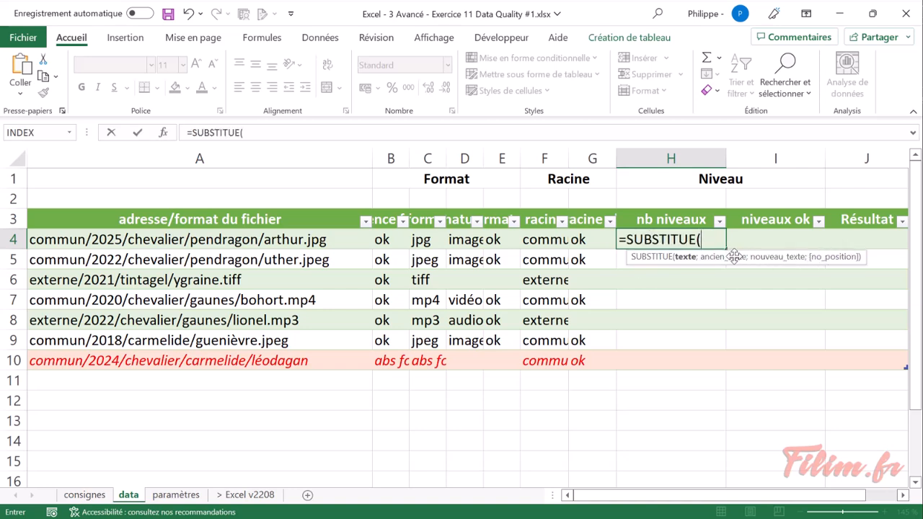
left_click(326, 236)
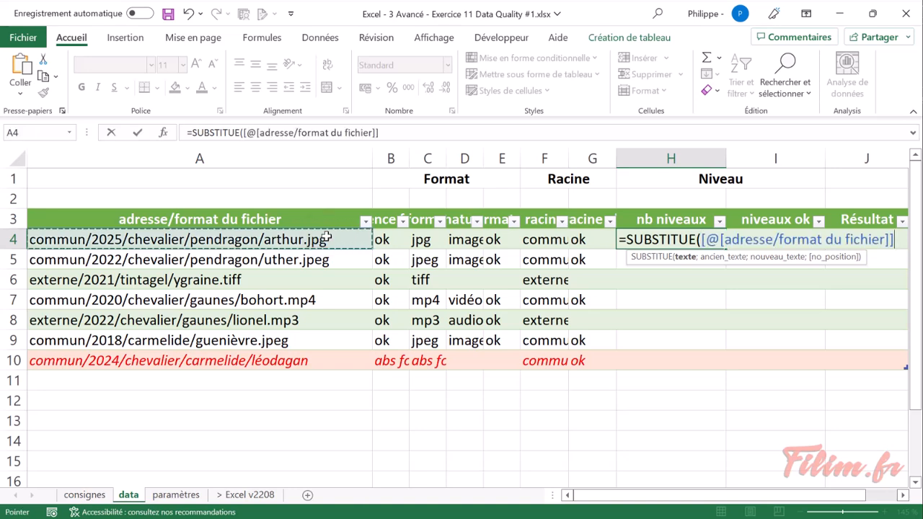
type(";")
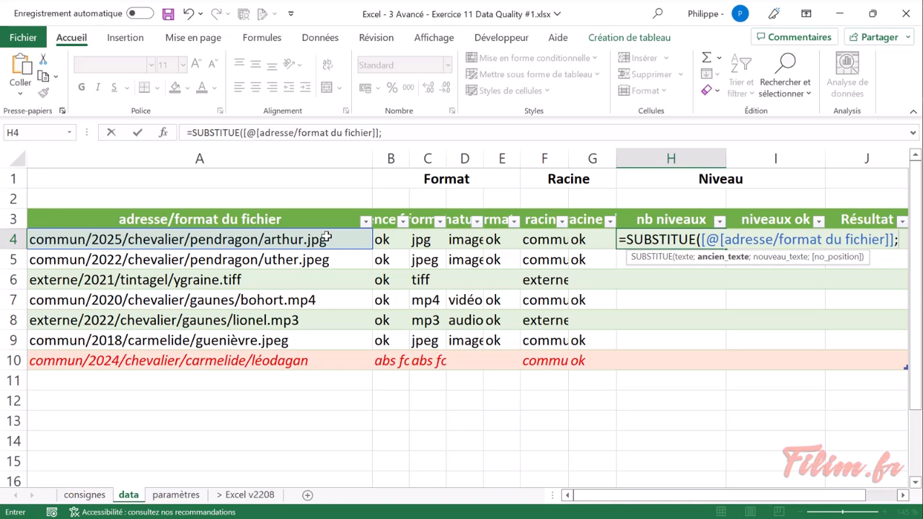
type("\"/\"")
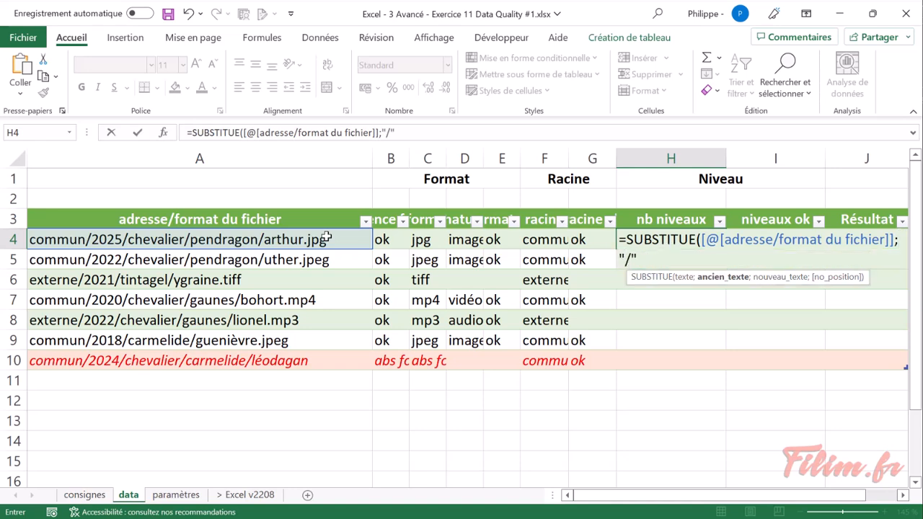
type(";\"")
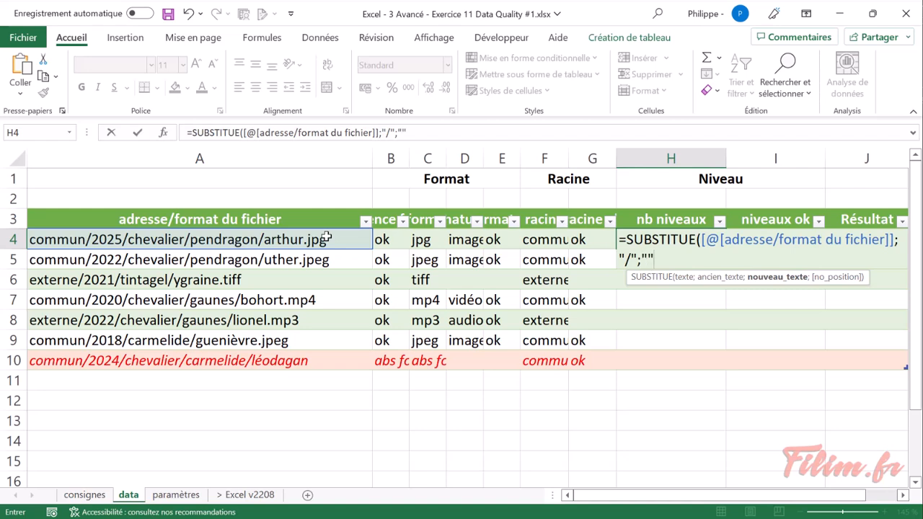
type("\")")
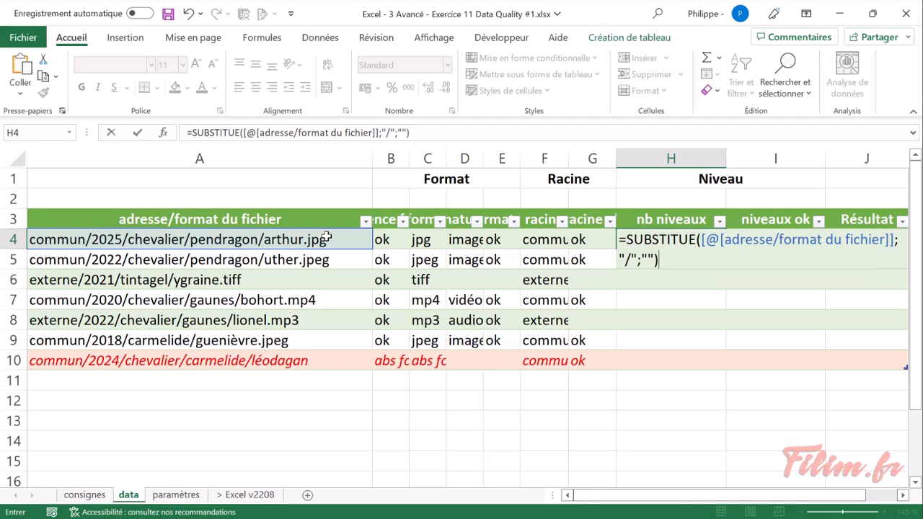
key("Return")
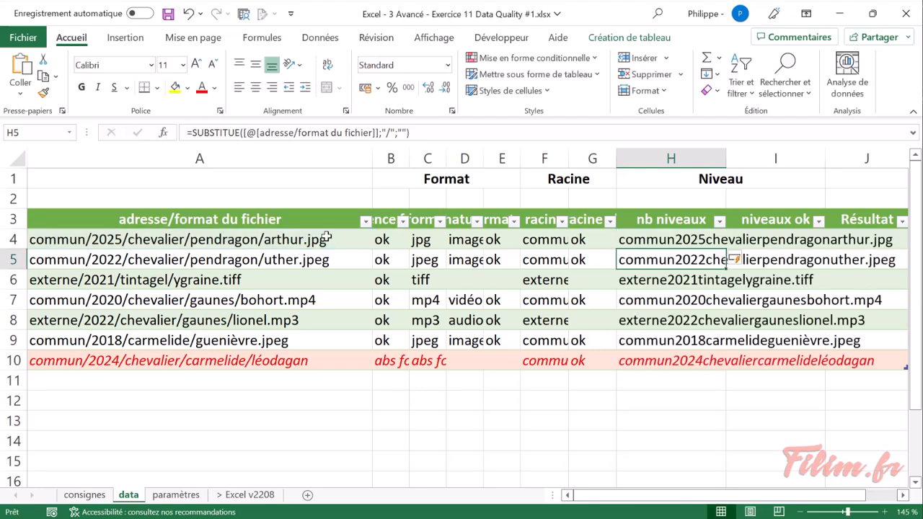
Review the SUBSTITUE results down the "nb niveaux" column to check the slashes in the addresses.
left_click(677, 300)
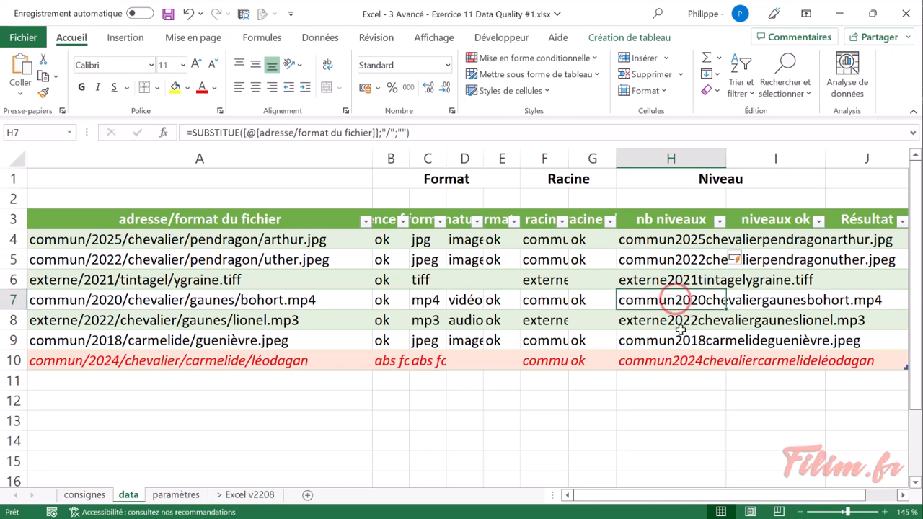
left_click(679, 323)
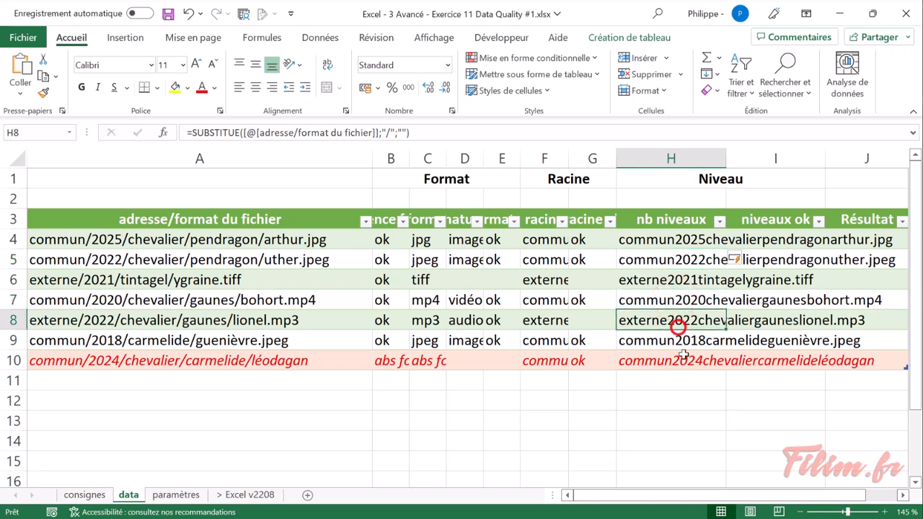
left_click(697, 239)
left_click(681, 258)
left_click(677, 280)
left_click(672, 301)
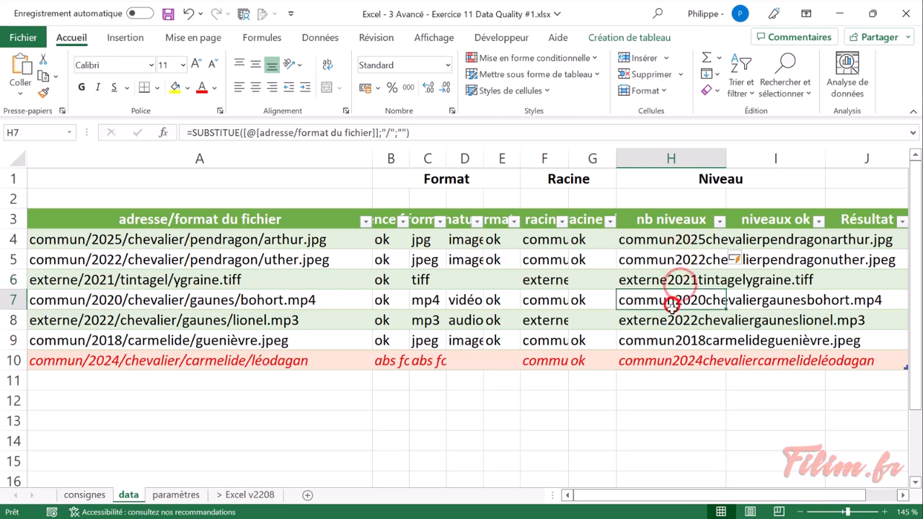
left_click(670, 319)
Wrap the H4 formula in NBCAR to count the characters without slashes: =NBCAR(SUBSTITUE([@[adresse/format du fichier]];"/";"")).
left_click(664, 242)
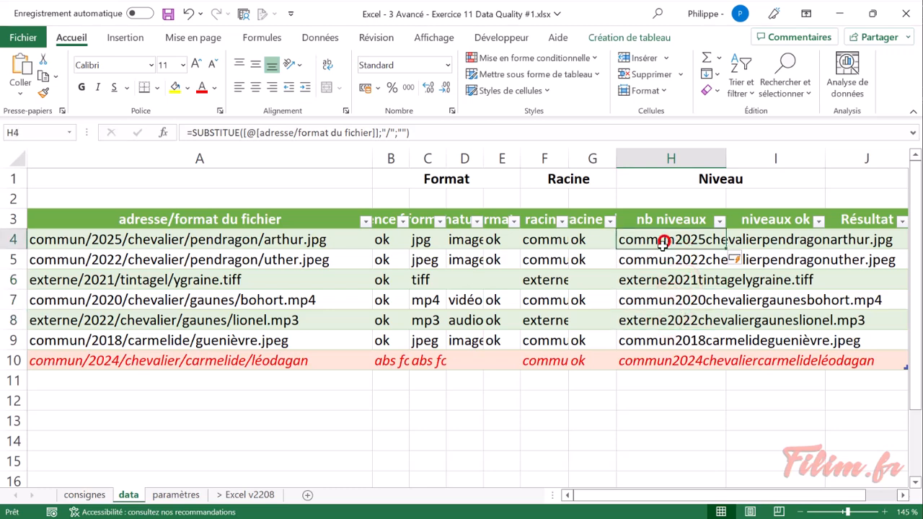
left_click(197, 134)
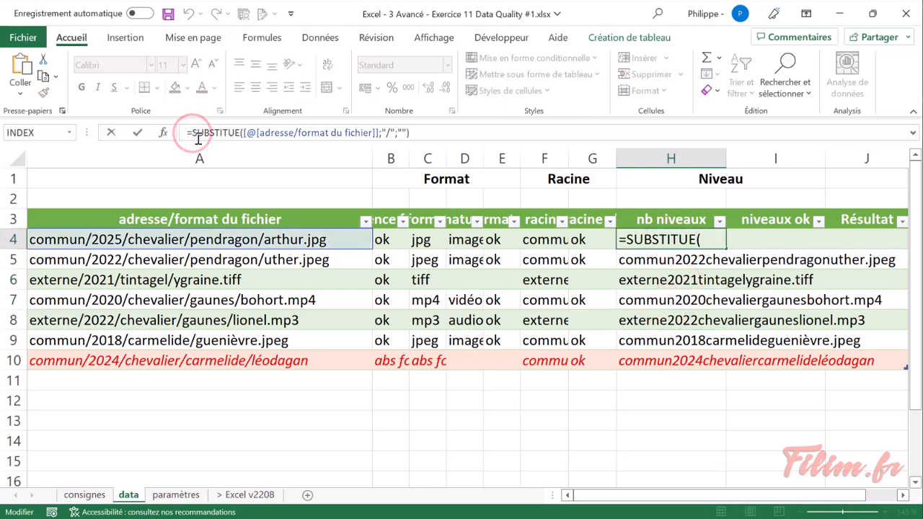
type("nbcar(")
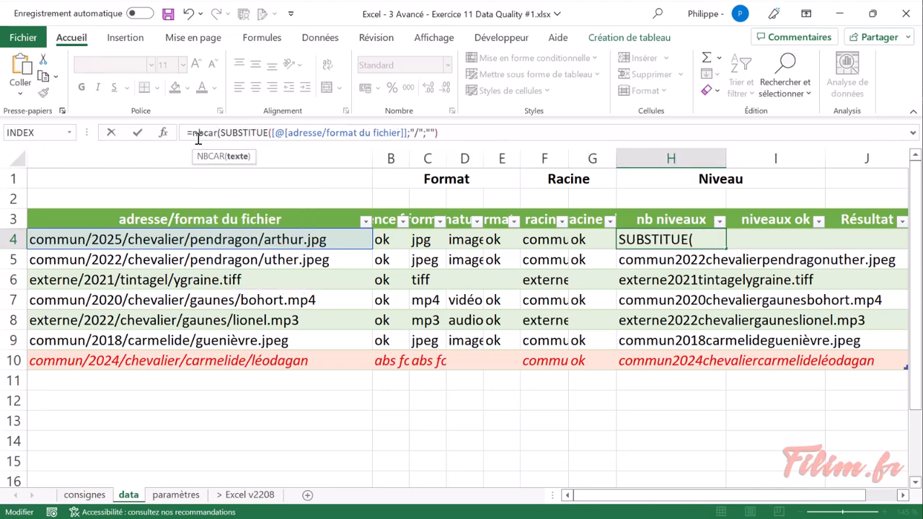
left_click(449, 135)
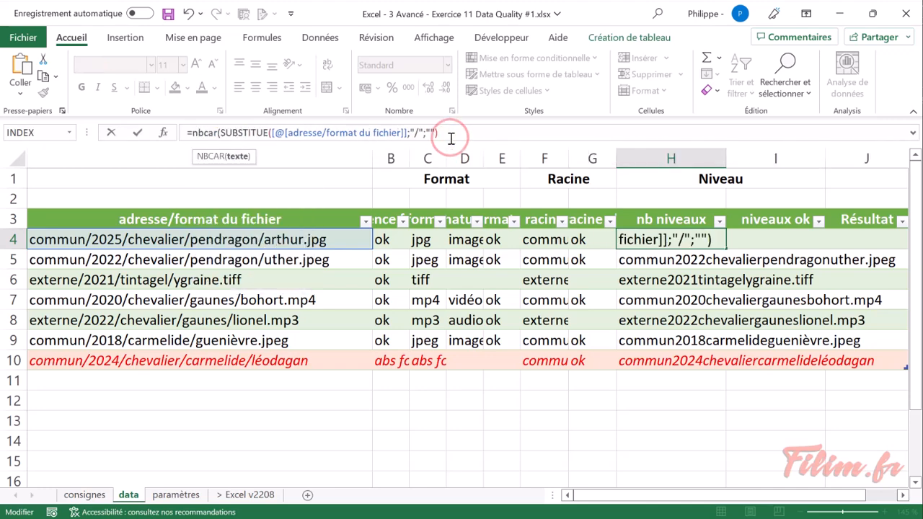
type(")")
key("Return")
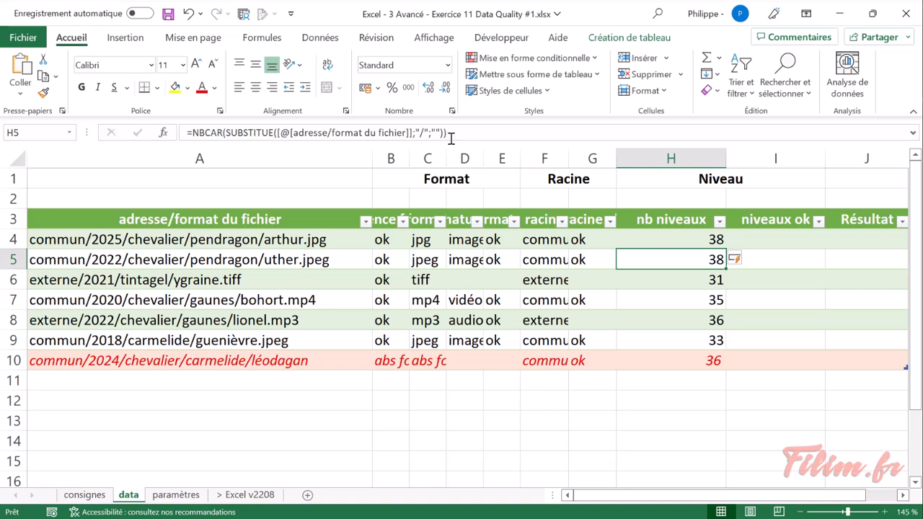
Prepend NBCAR([@[adresse/format du fichier]])- to the H4 formula so the slash-free length is subtracted from the full address length.
left_click(661, 237)
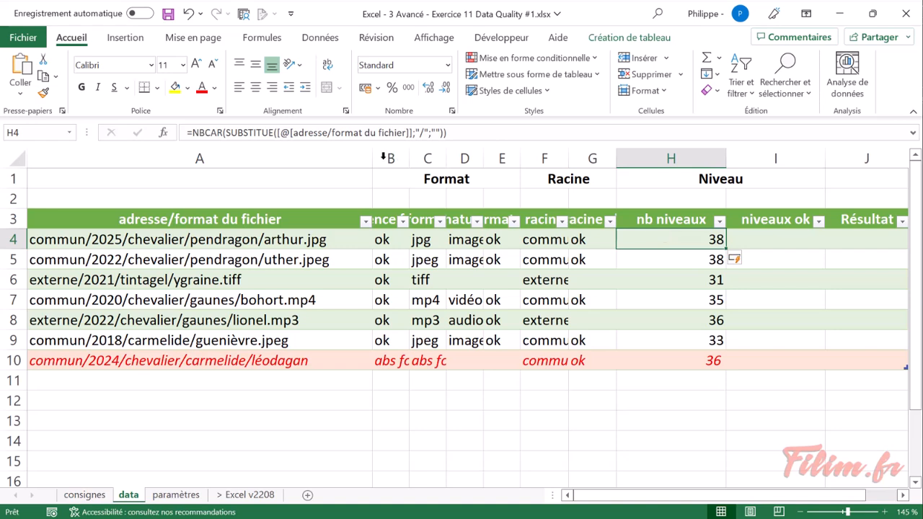
left_click(189, 134)
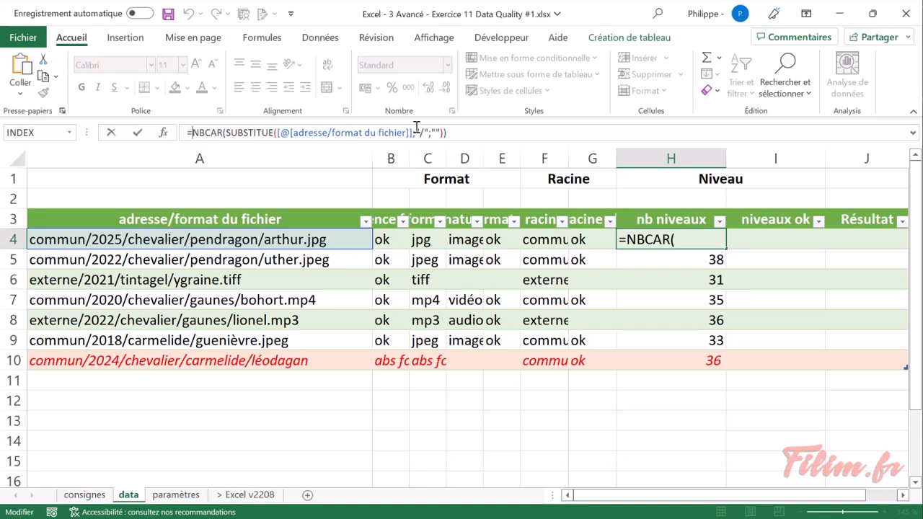
type("nbcar(")
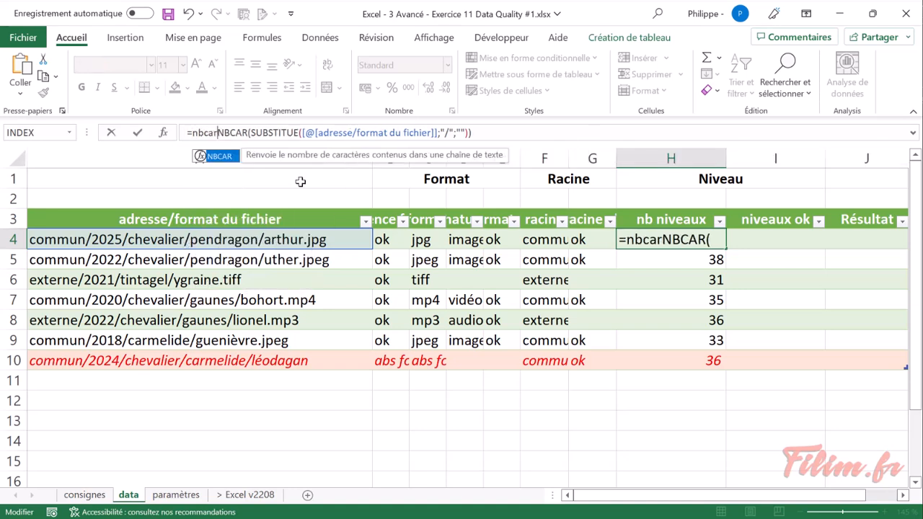
left_click(222, 239)
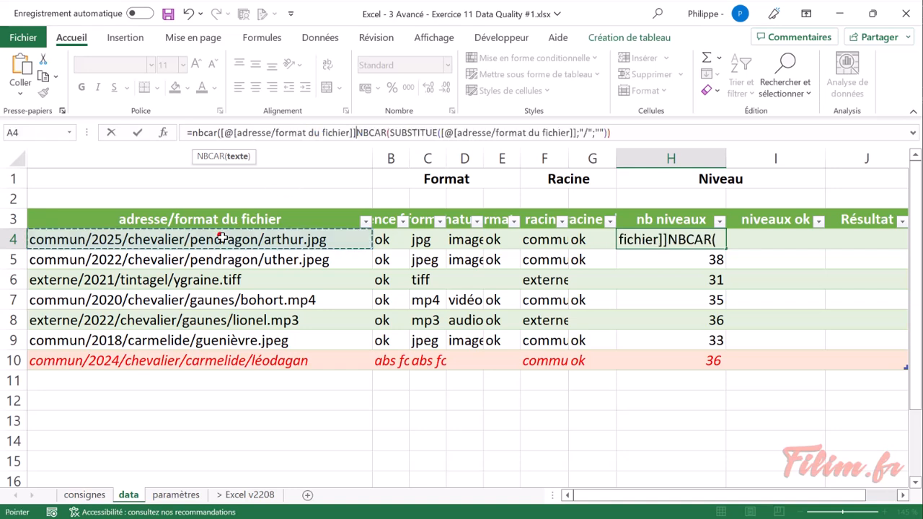
type(")")
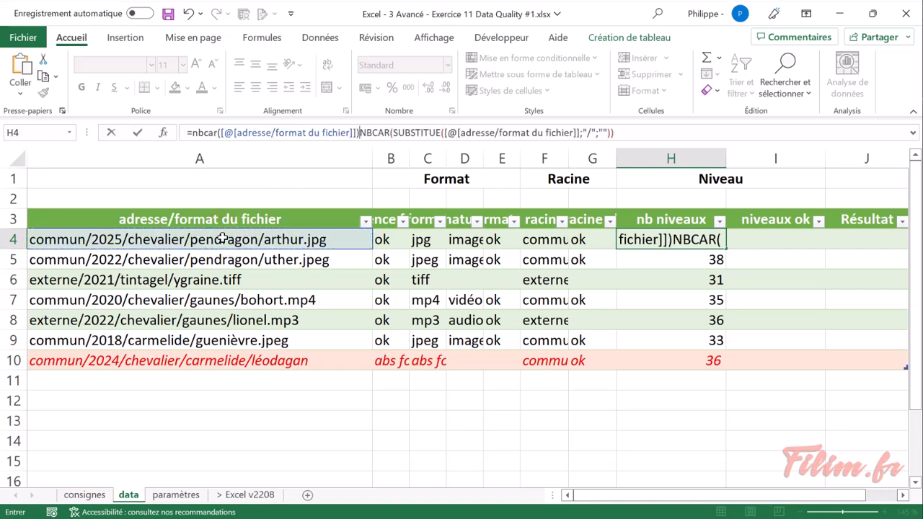
type("-")
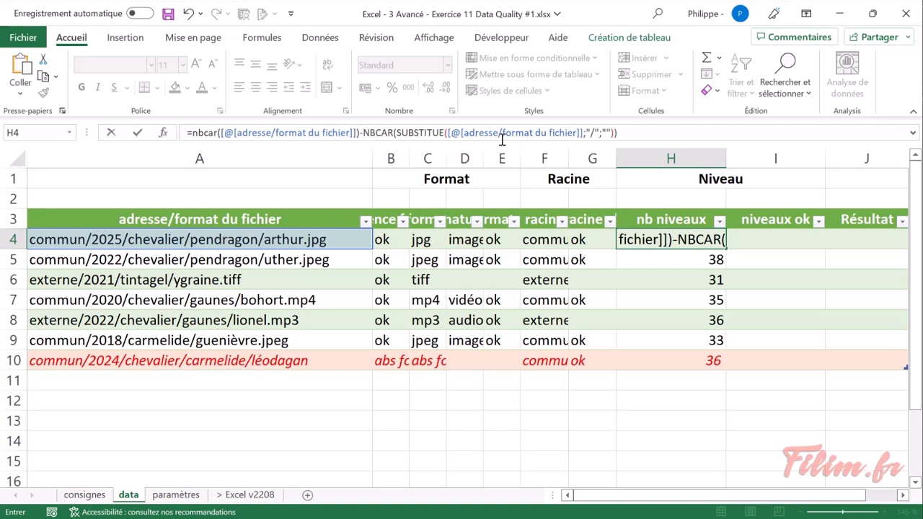
key("Return")
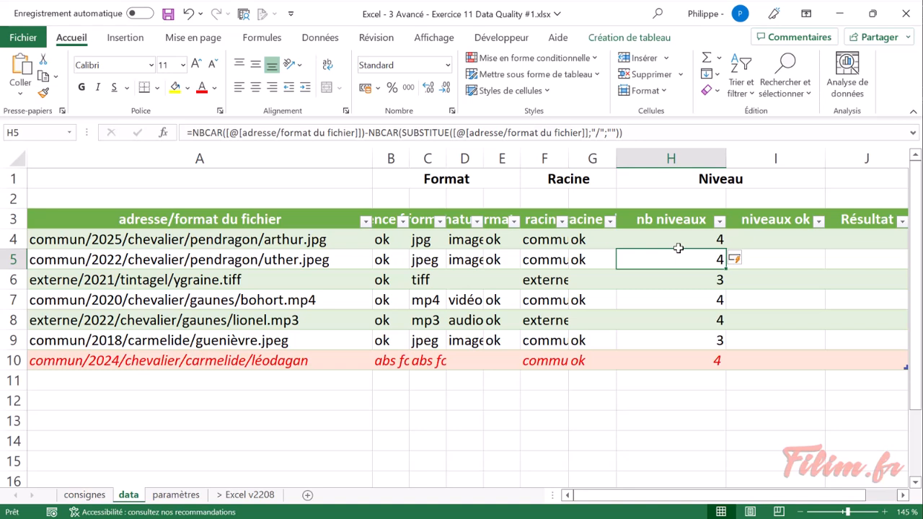
Examine the complete NBCAR subtraction formula in the "nb niveaux" column.
left_click_drag(640, 130, 157, 132)
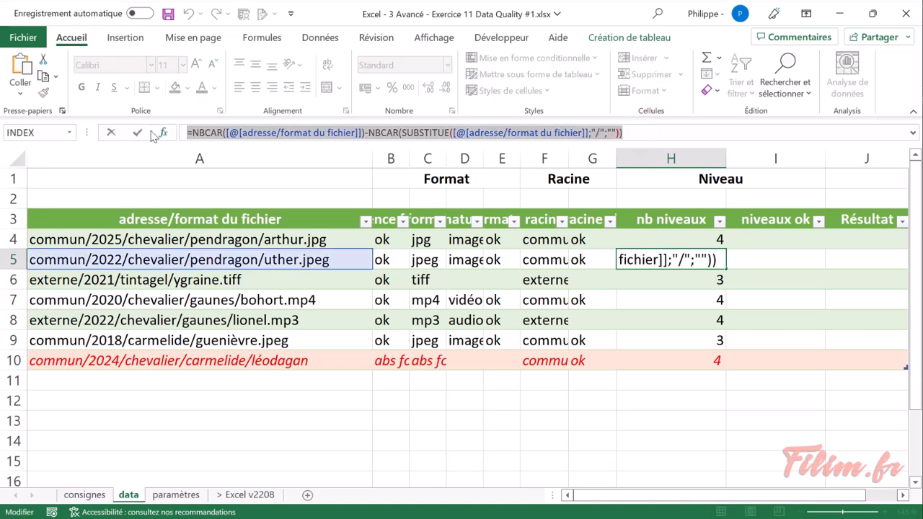
key("Escape")
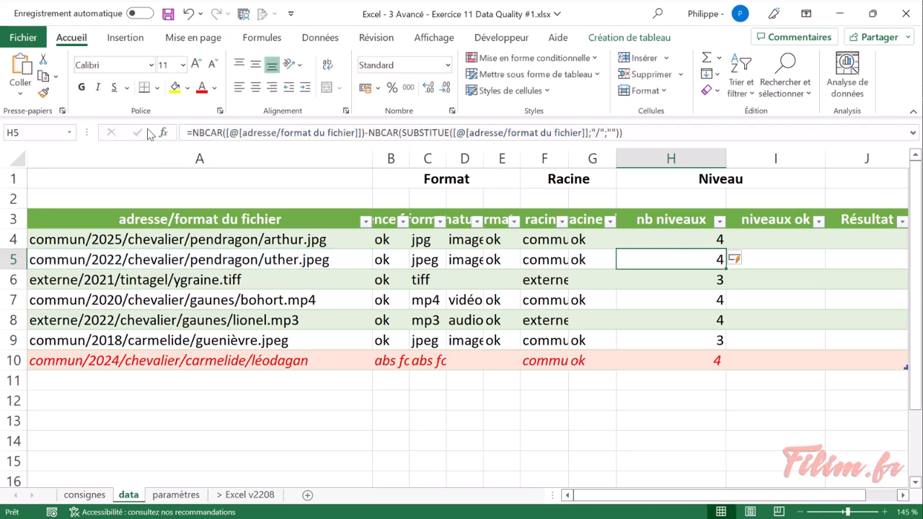
left_click(663, 240)
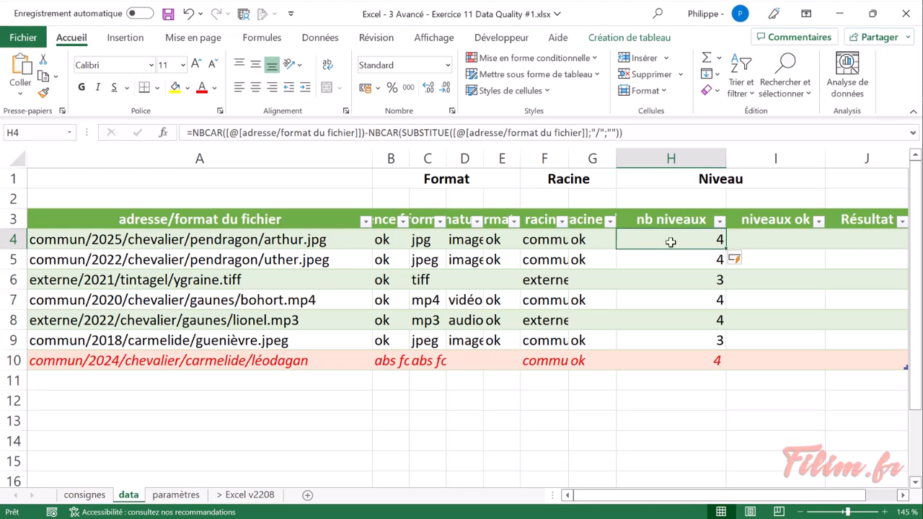
Highlight the "nb niveaux" instruction in row 21 of the consignes sheet in yellow.
left_click(85, 495)
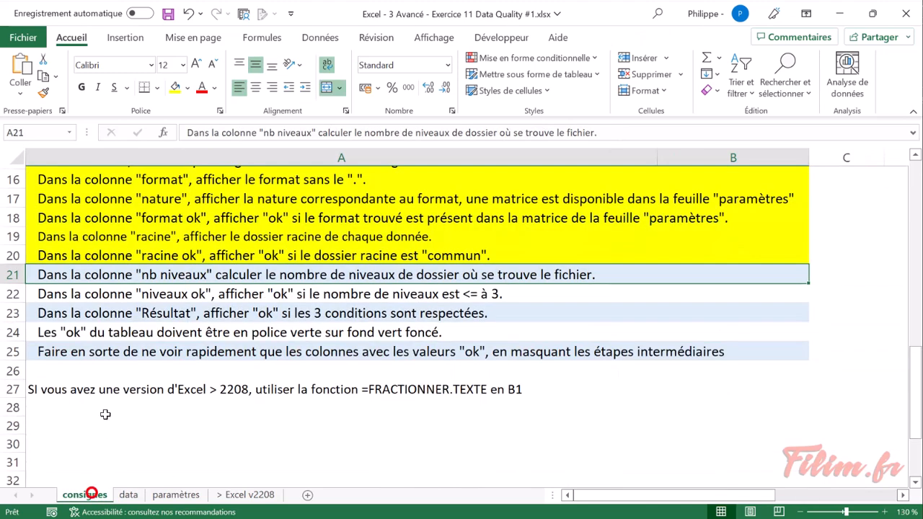
left_click(175, 87)
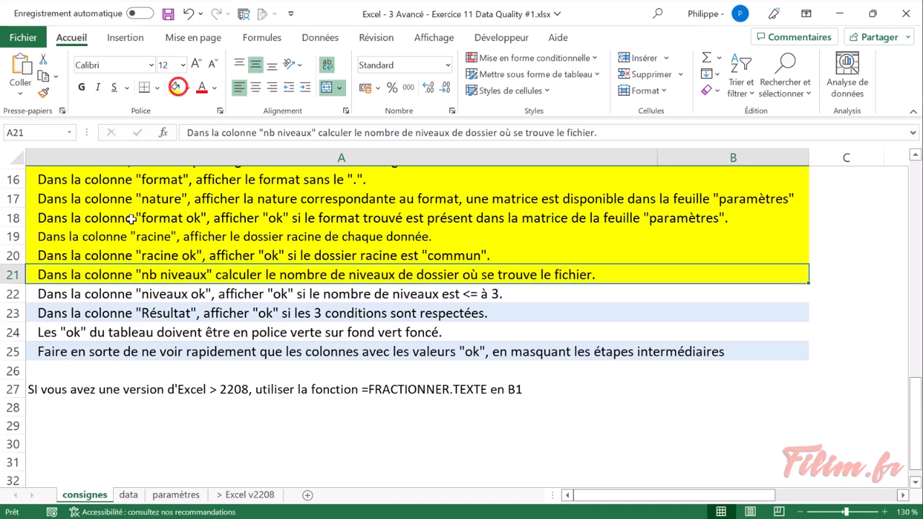
left_click(101, 297)
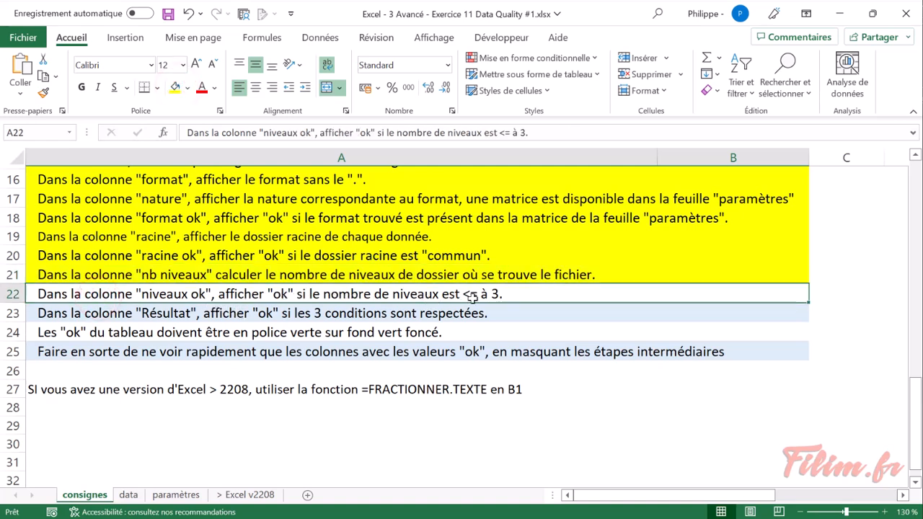
Fill the "niveaux ok" column on the data sheet by entering =SI([@[nb niveaux]]<=3;"ok";"") in I4.
left_click(128, 494)
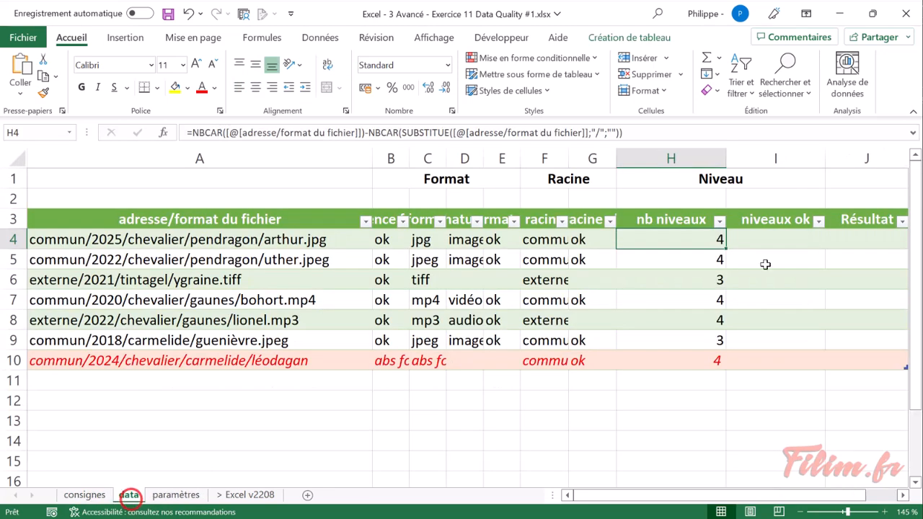
left_click(780, 242)
type("=si(")
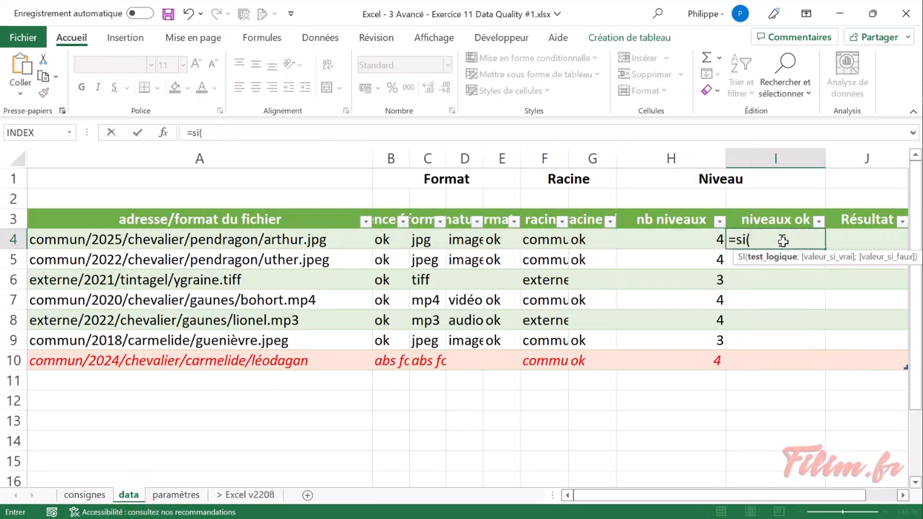
key("Left")
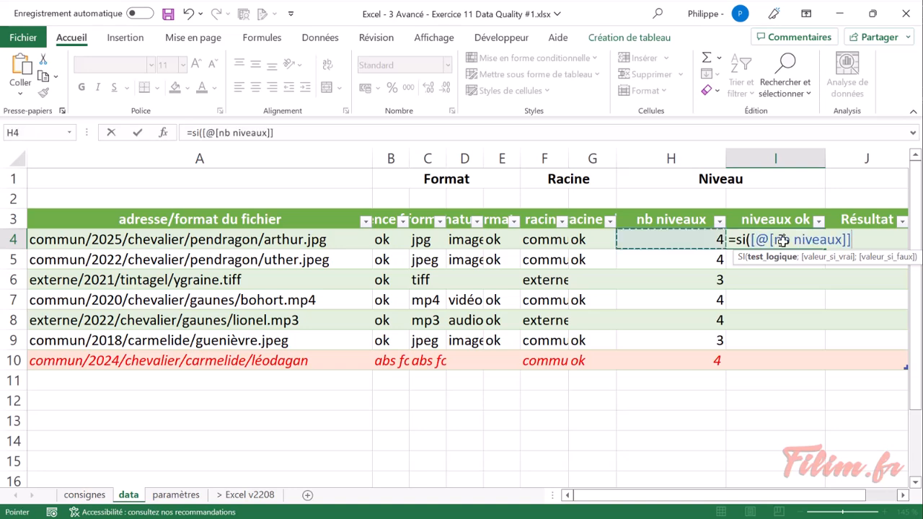
type("<=3;\"ok\";")
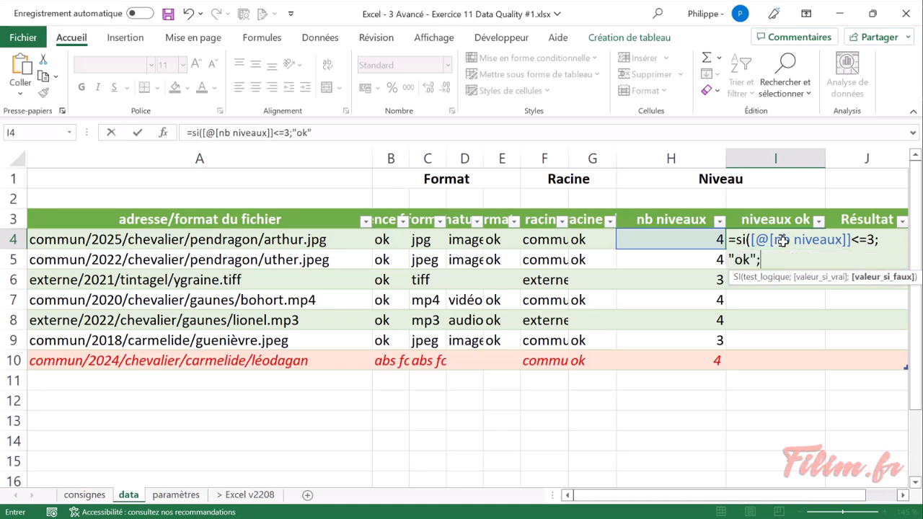
type("\"\")")
key("Return")
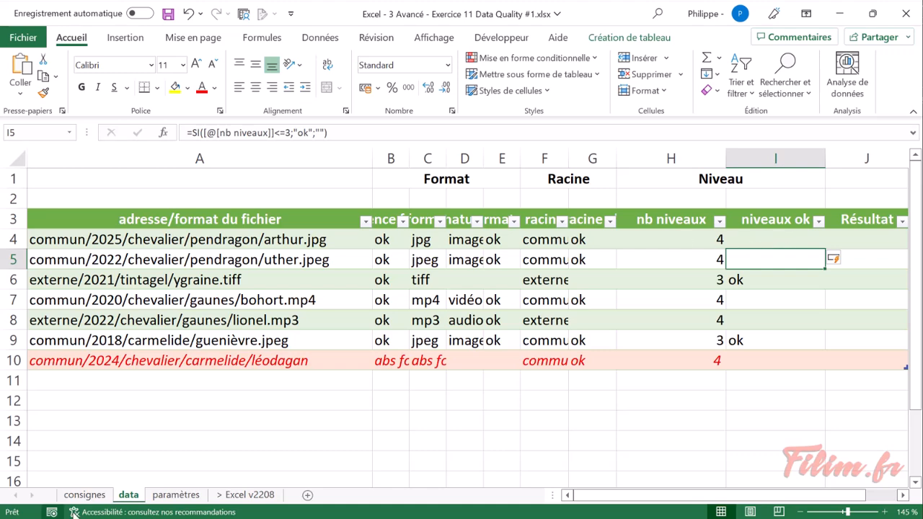
Highlight the "niveaux ok" instruction in row 22 of the consignes sheet in yellow.
left_click(97, 496)
left_click(174, 87)
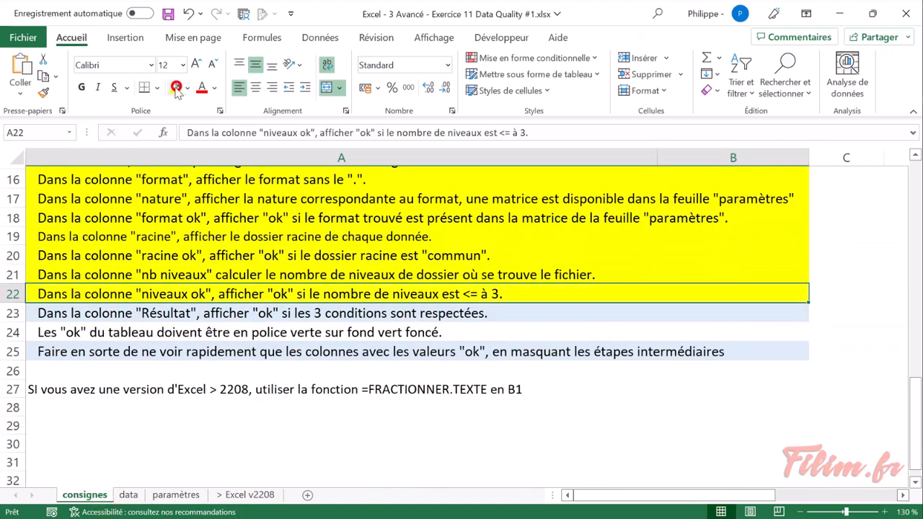
left_click(106, 312)
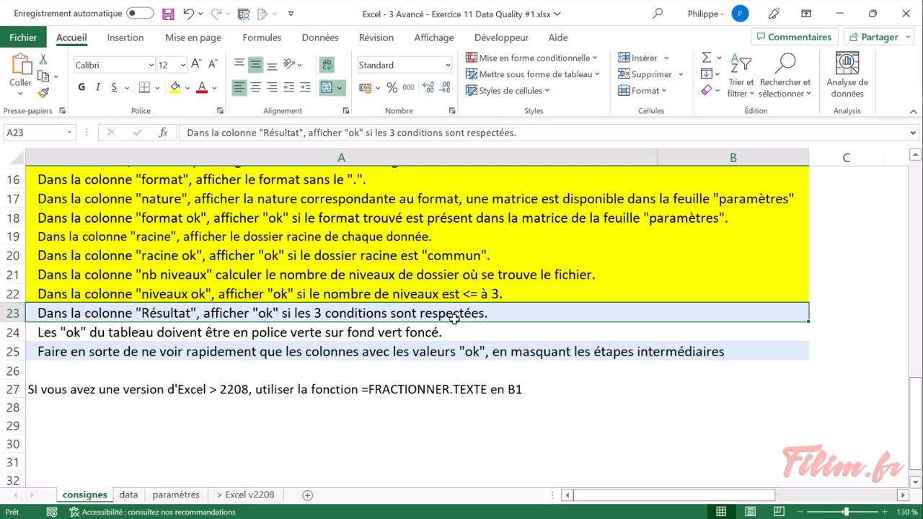
Narrow the "nb niveaux" and "niveaux ok" columns on the data sheet to bring the "Résultat" column closer.
left_click(129, 494)
left_click(862, 242)
left_click_drag(697, 157, 722, 155)
mouse_move(679, 153)
left_mouse_down()
mouse_move(735, 150)
mouse_move(678, 157)
left_mouse_up()
left_click(791, 240)
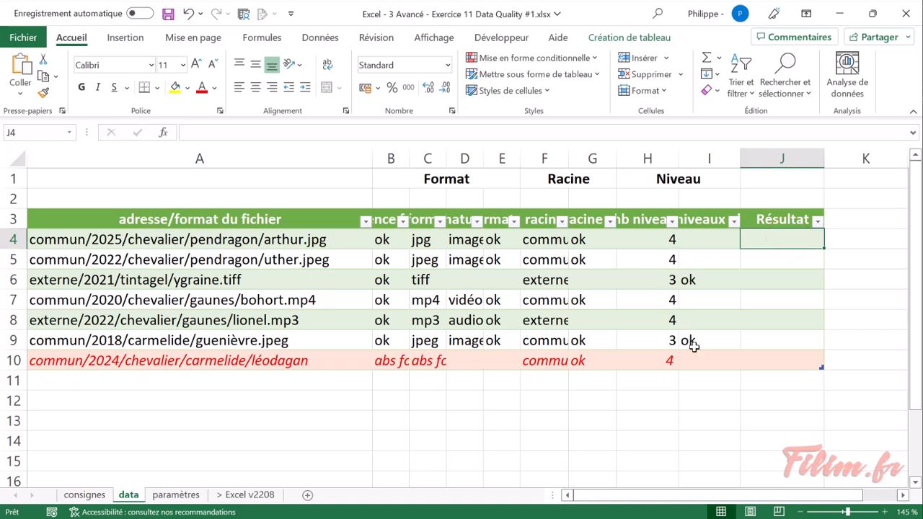
Start the "Résultat" formula in J4 with SI and a nested ET, testing first whether [@[format ok]] equals "ok".
left_click(502, 239)
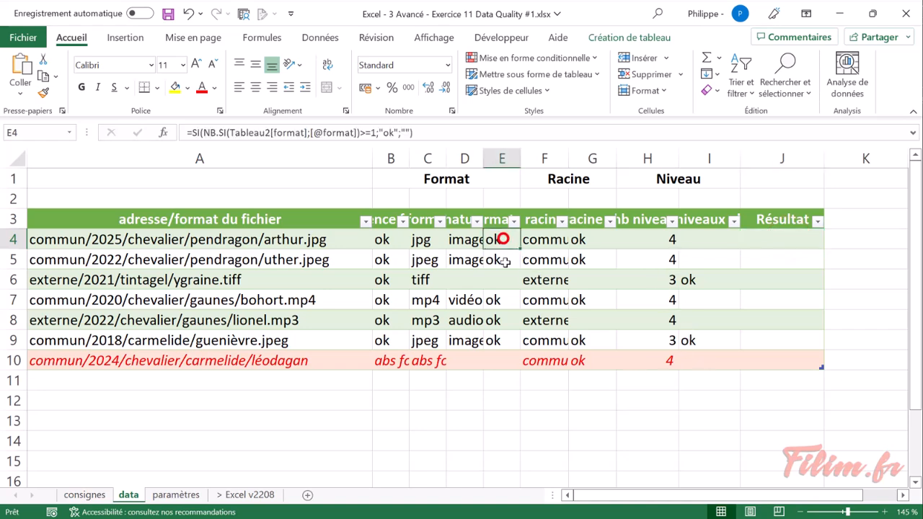
left_click(598, 241)
left_click(692, 235)
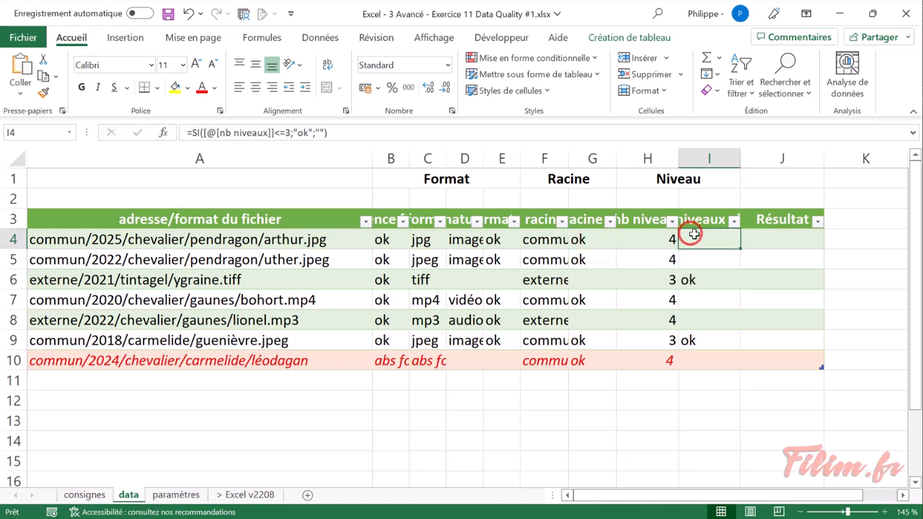
left_click(762, 237)
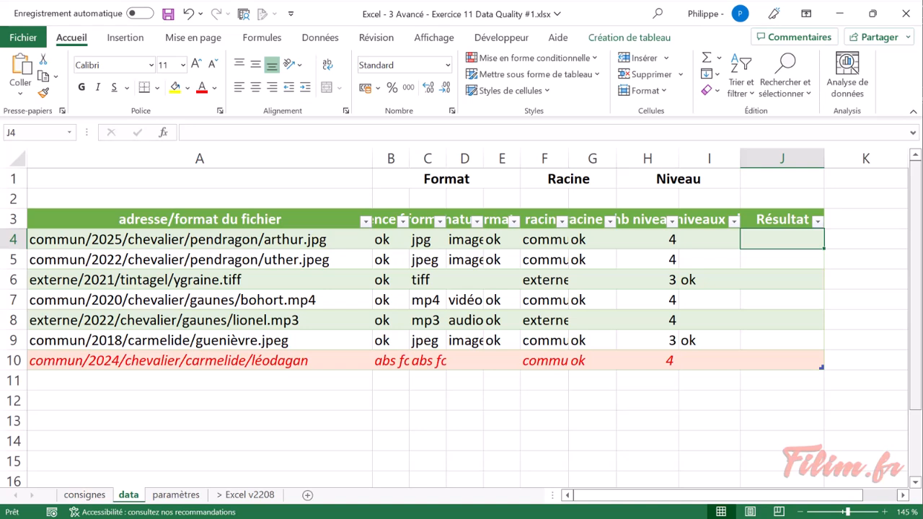
left_click(767, 237)
type("=si")
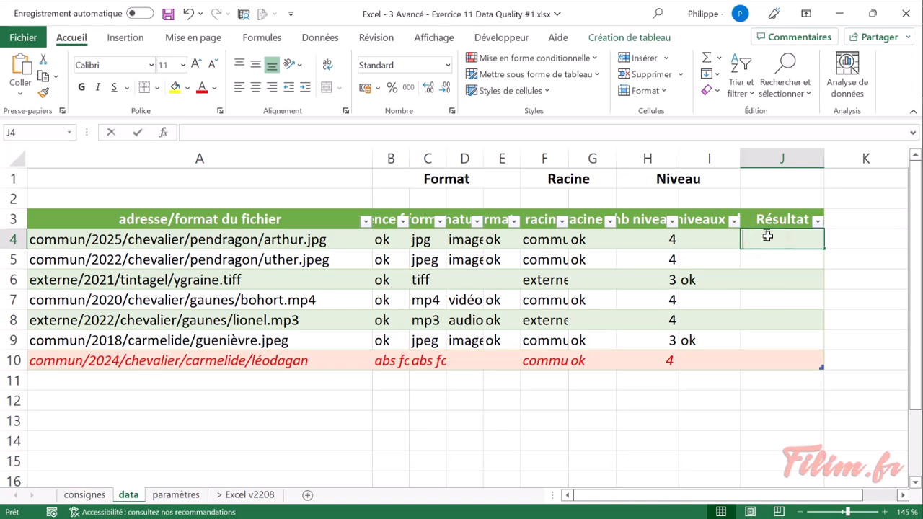
type("(")
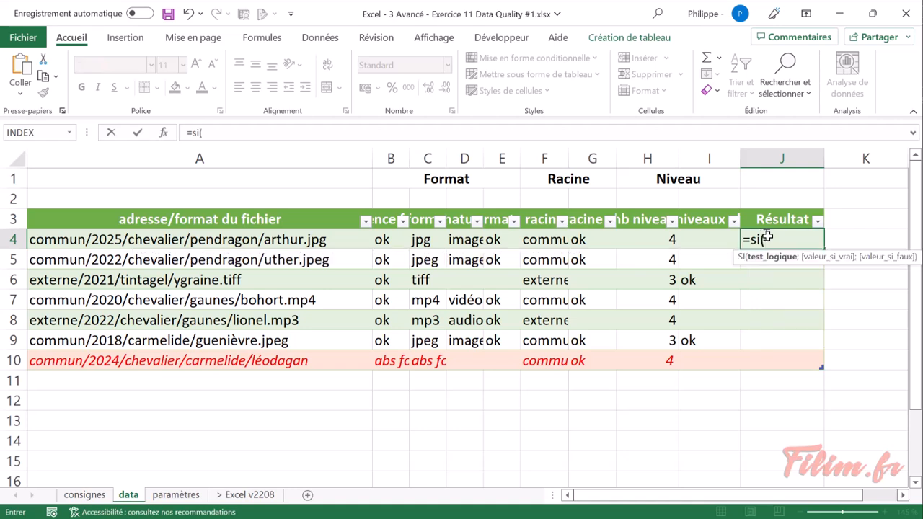
type("et(")
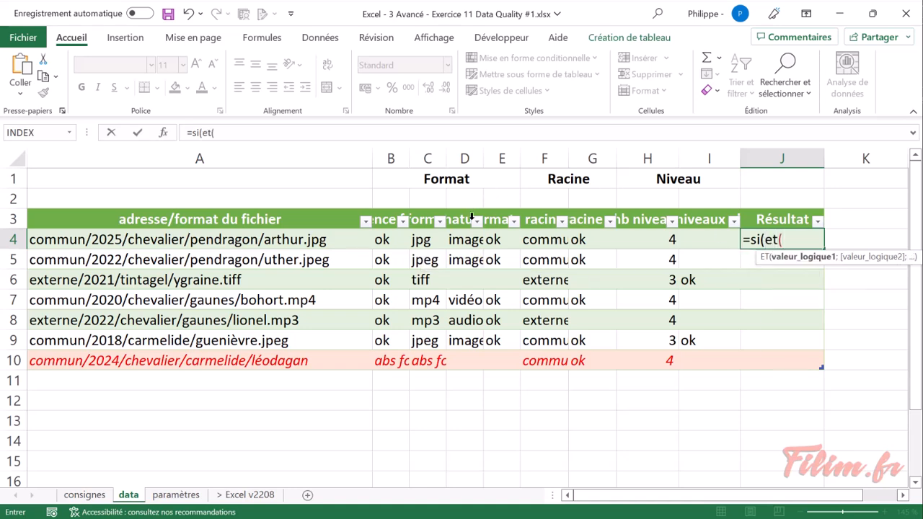
left_click(496, 237)
type("=\"ok")
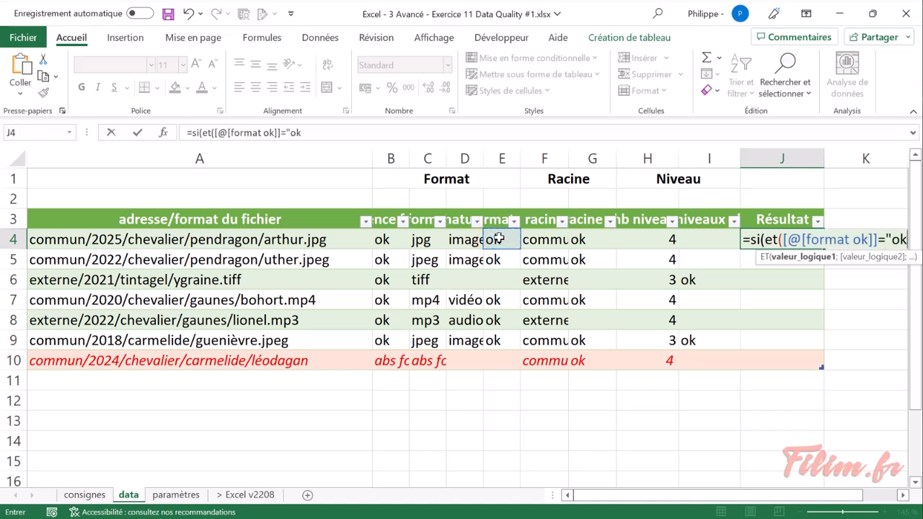
Add the second ET condition [@[racine ok]]="ok" to the J4 formula and close the quotation marks of the first condition.
type(";")
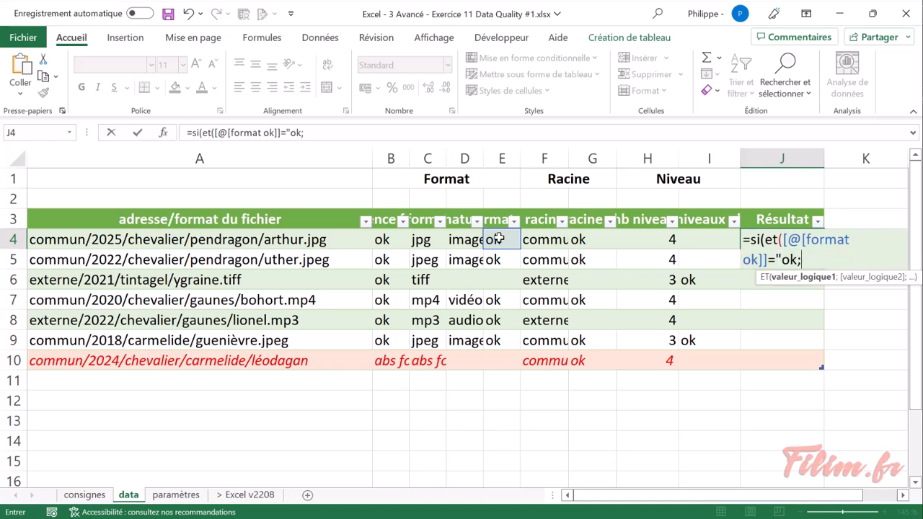
left_click(599, 241)
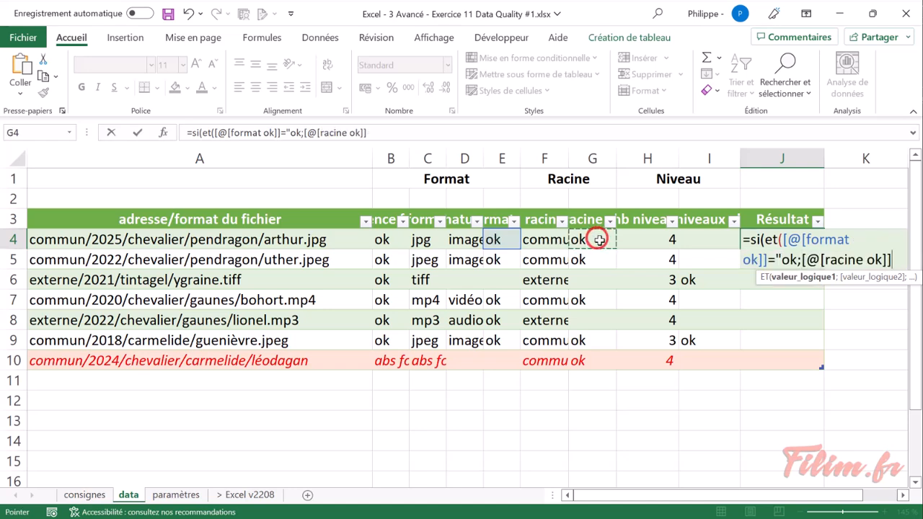
type("=\"")
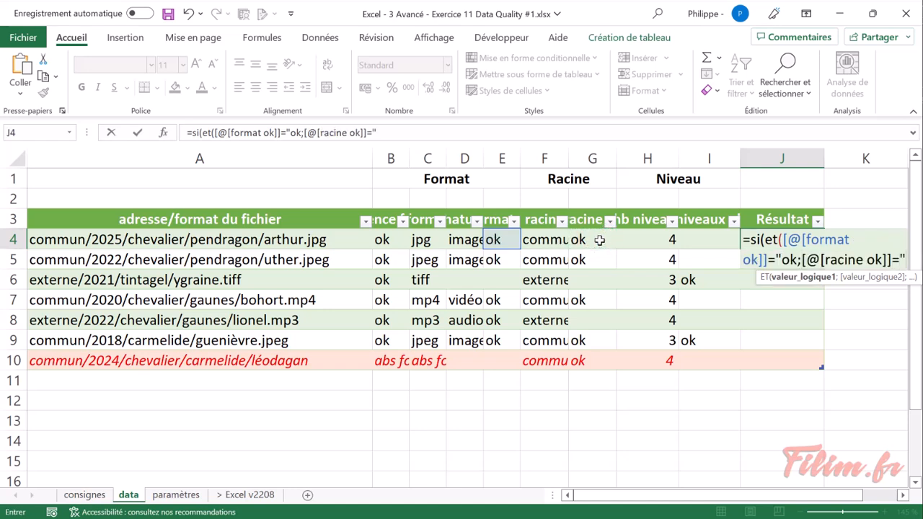
type("ok")
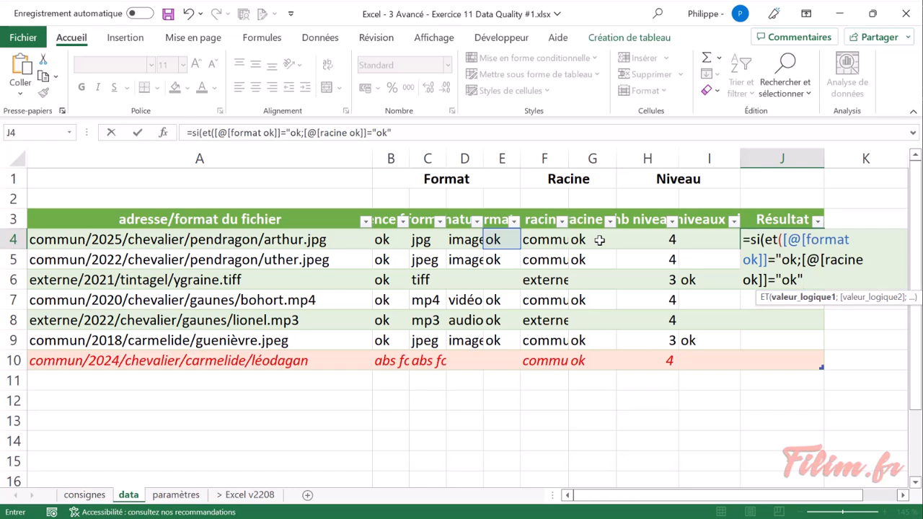
left_click(800, 259)
left_click(815, 281)
type(";")
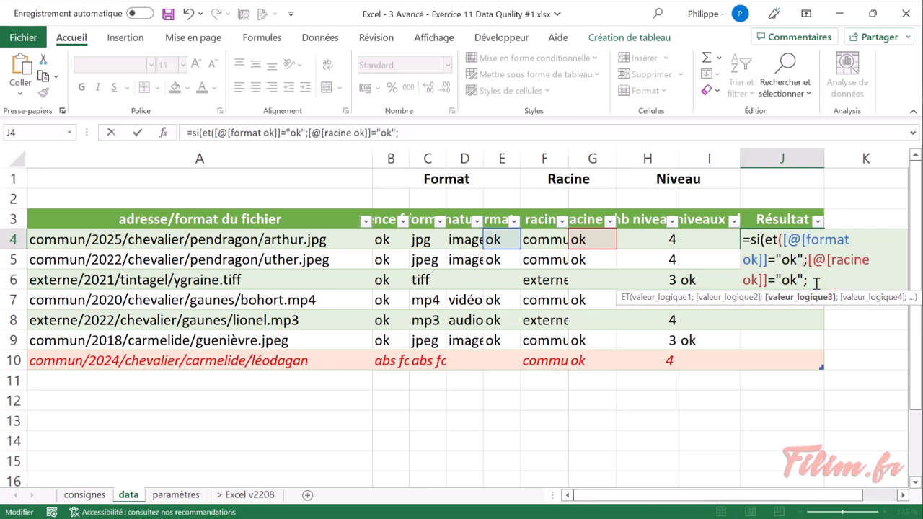
Complete the J4 formula with the condition [@[niveaux ok]]="ok", returning "ok" if all three hold and "" otherwise.
left_click(721, 240)
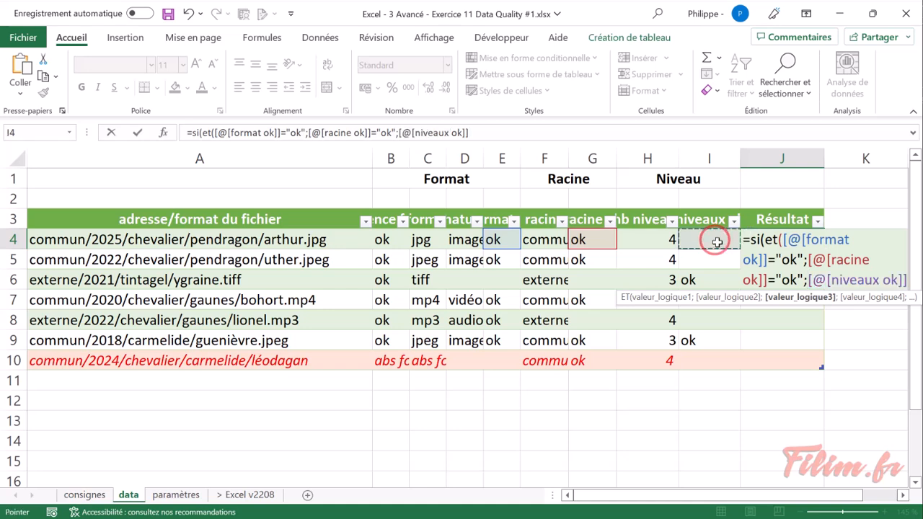
type("=\"ok\"")
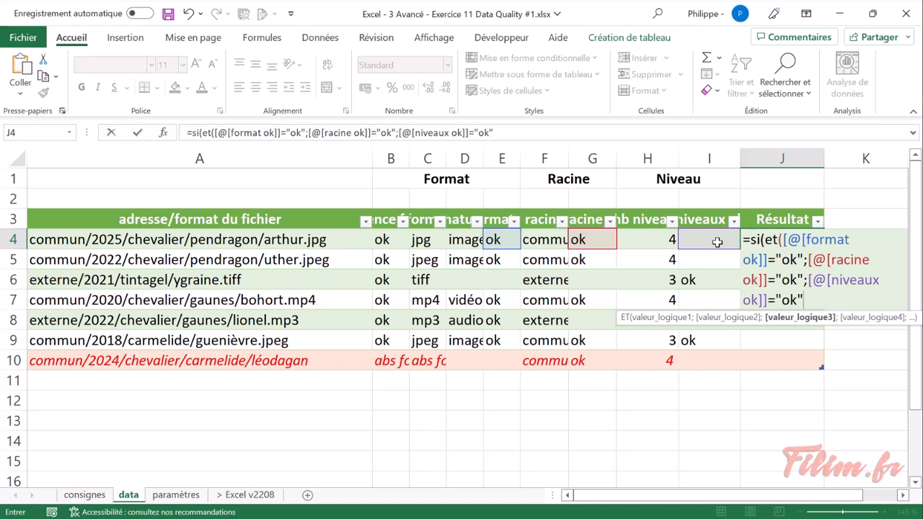
type(")")
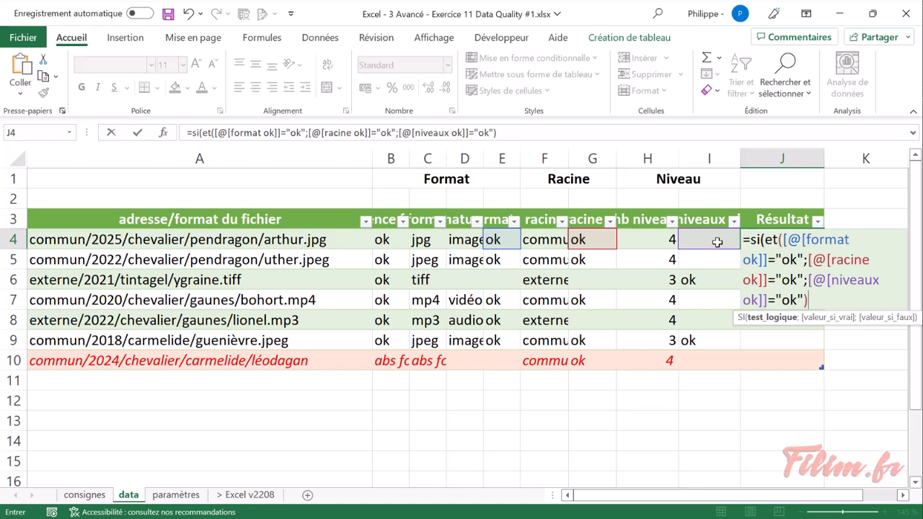
type(";")
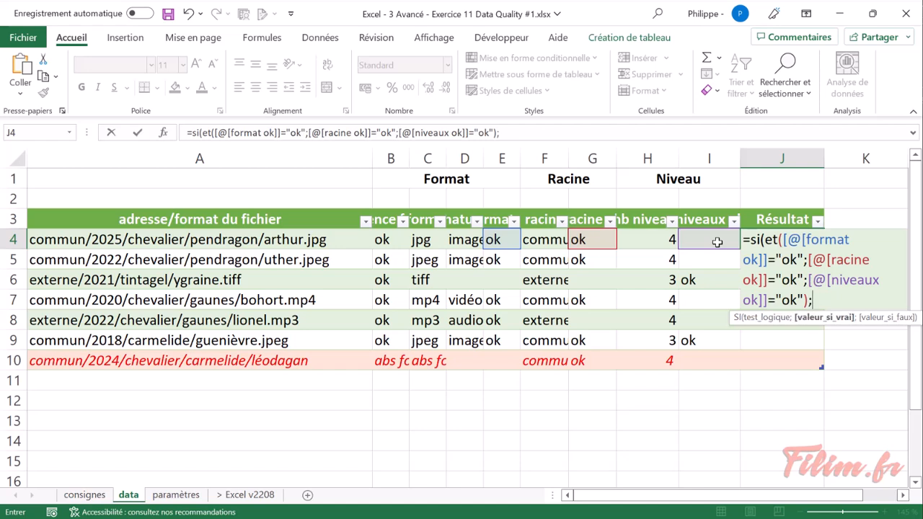
type("\"ok\";")
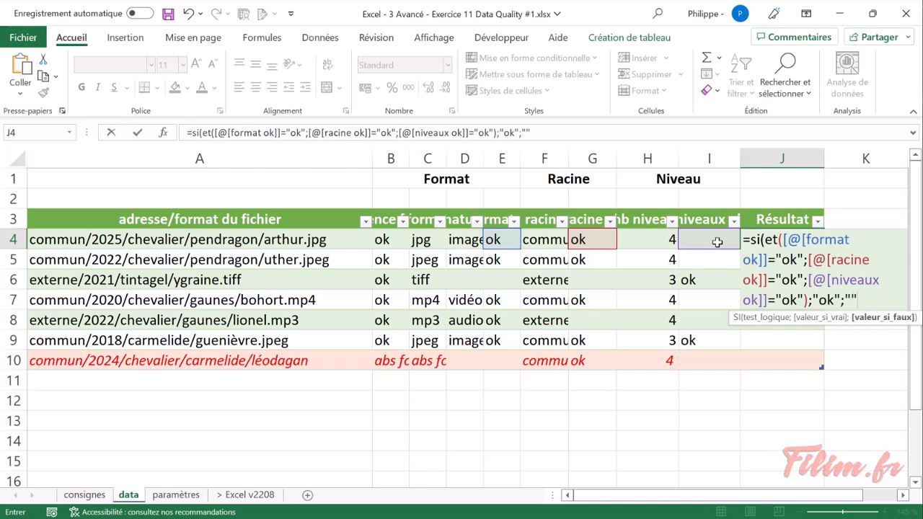
type("\"\")")
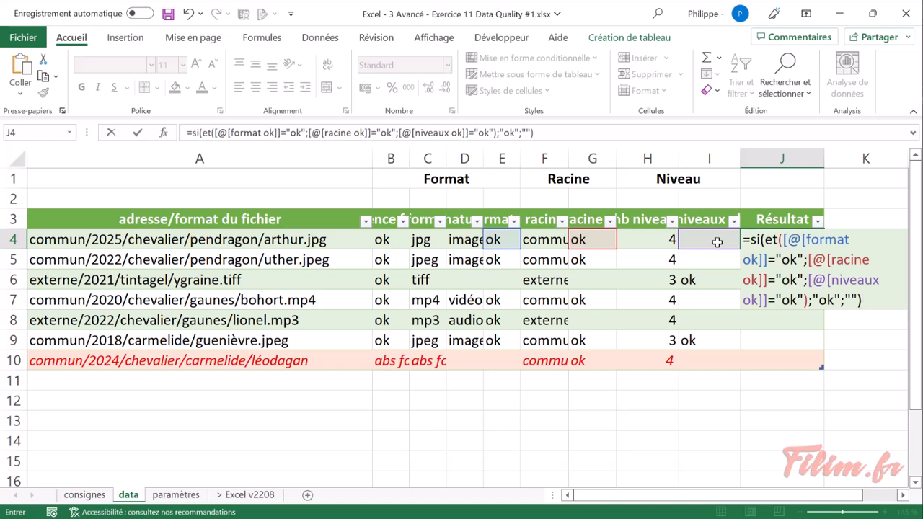
key("Return")
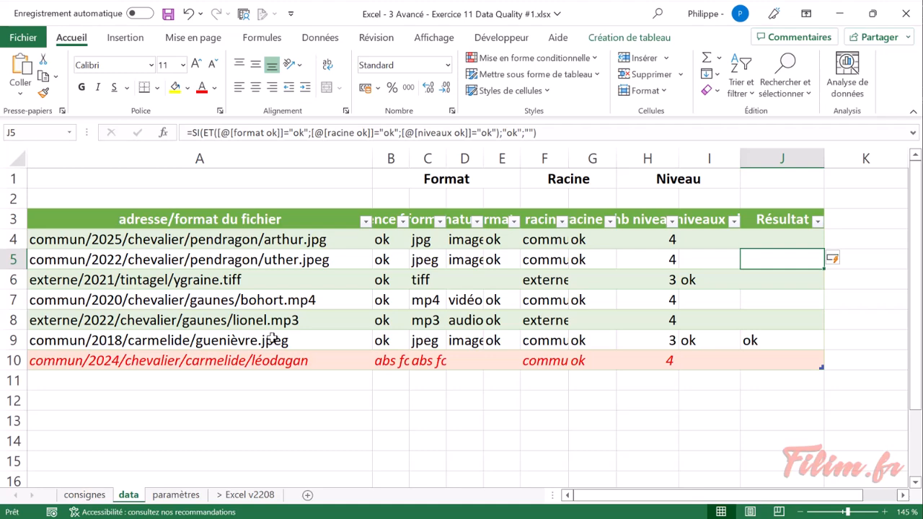
Examine the J4 formula's test and return values in the SI function arguments, and close them without changes.
left_click(84, 494)
left_click(129, 495)
left_click(766, 241)
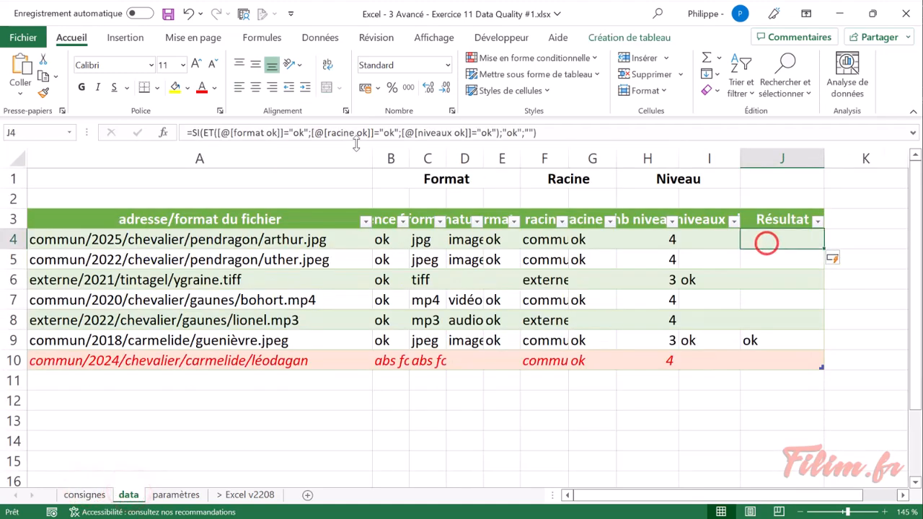
left_click(198, 134)
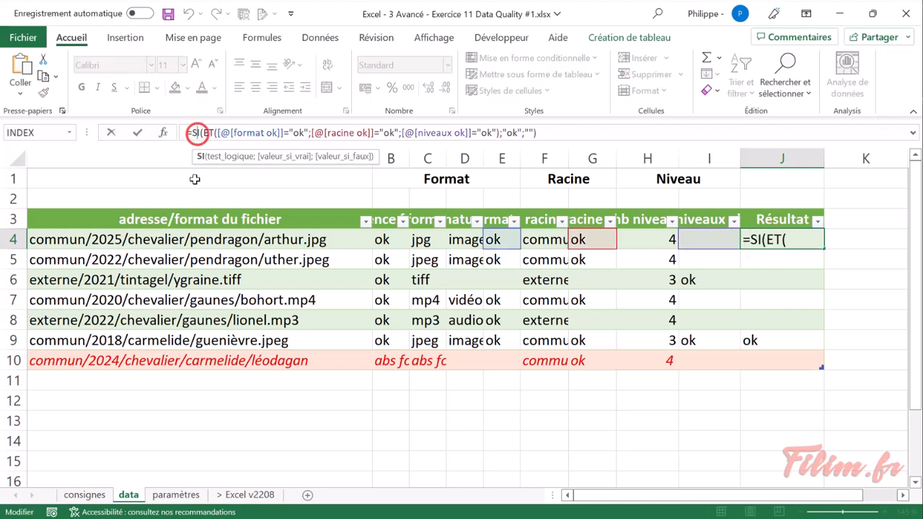
left_click(160, 133)
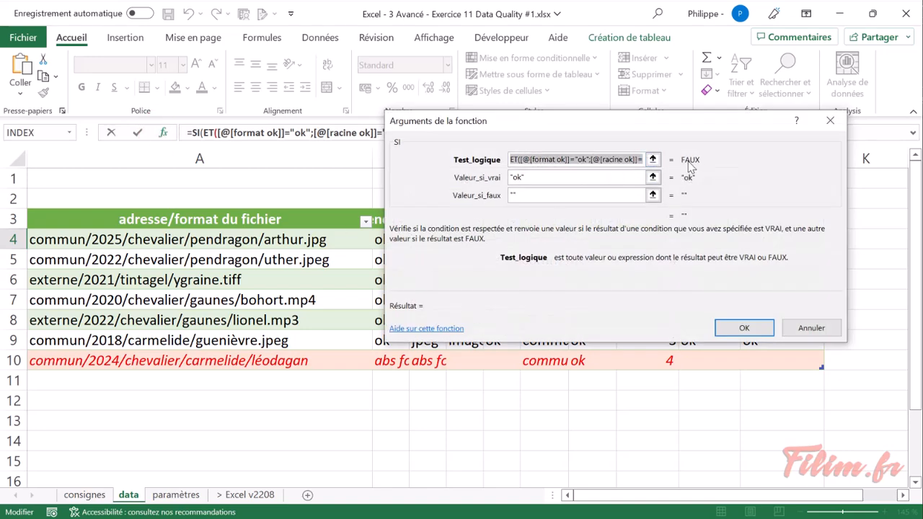
left_click(811, 328)
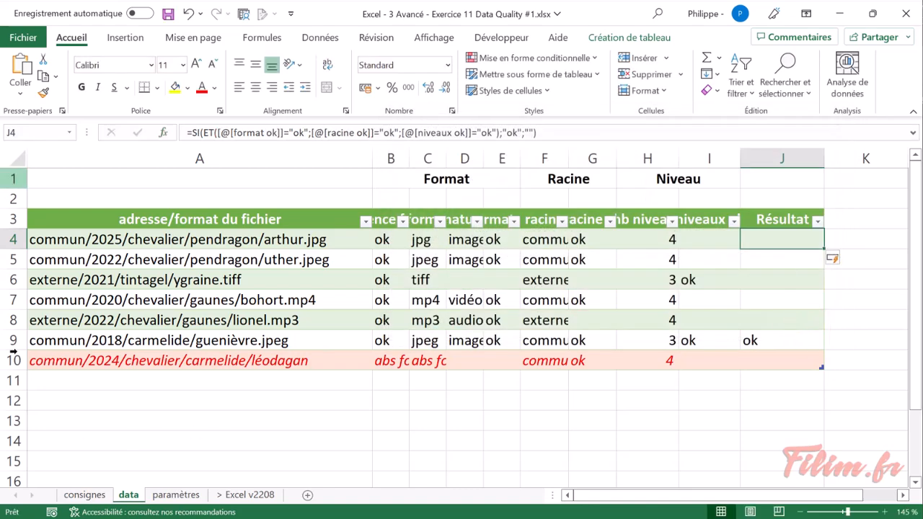
Fill the "Résultat" instruction in row 23 of the consignes sheet with yellow and select the instruction in row 24.
left_click(75, 495)
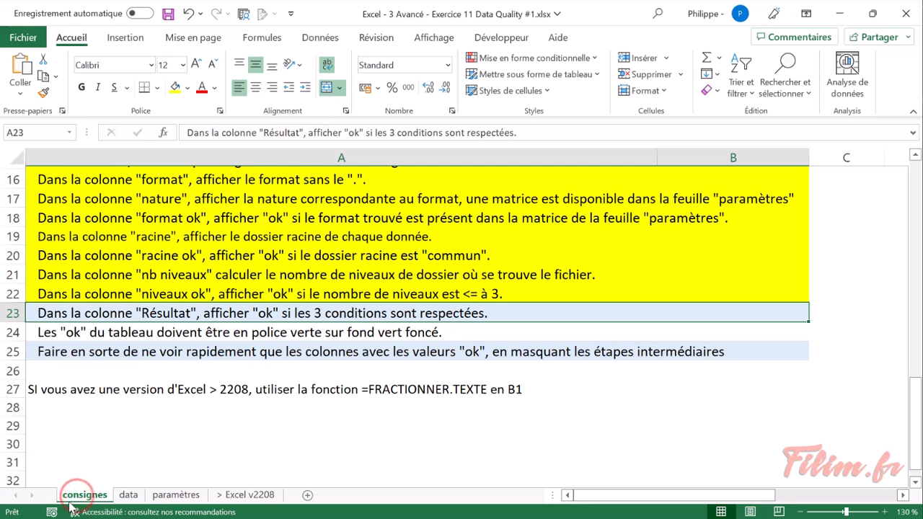
left_click(175, 87)
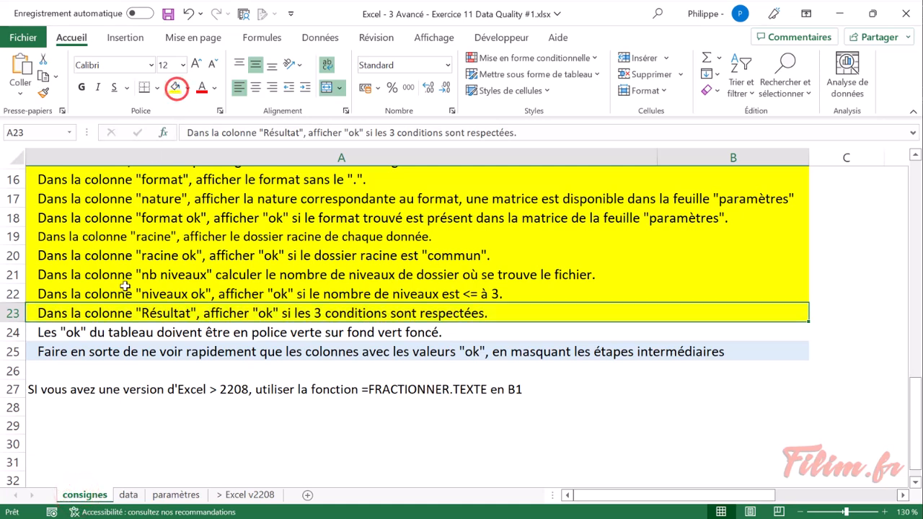
left_click(139, 336)
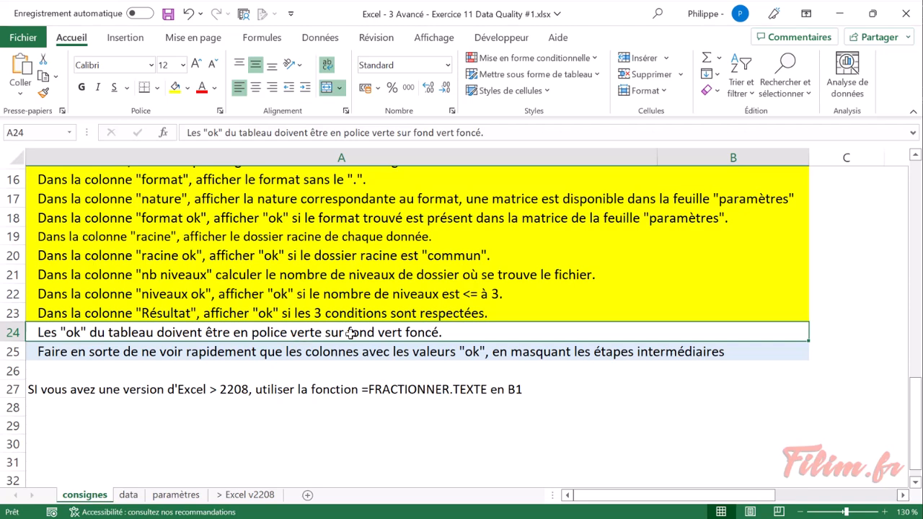
Apply the black banded style from the Moyen group to the table on the data sheet.
left_click(128, 494)
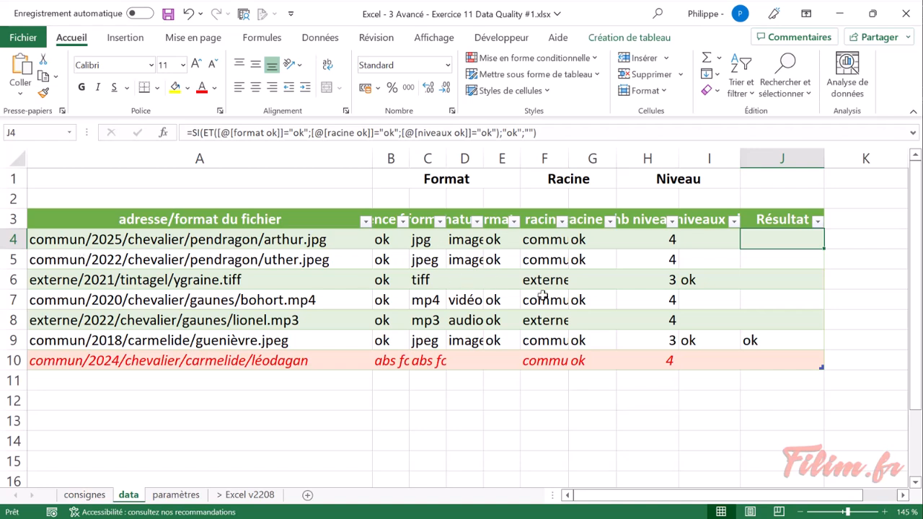
left_click(154, 258)
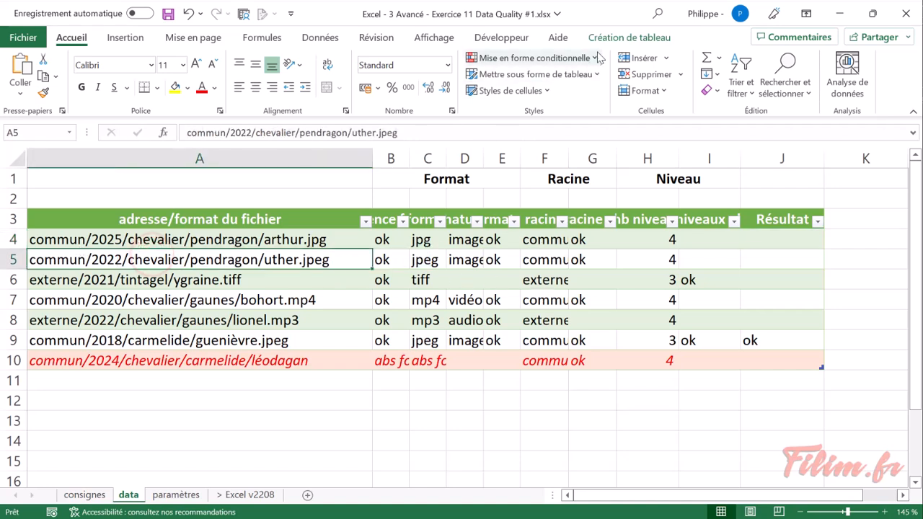
left_click(569, 73)
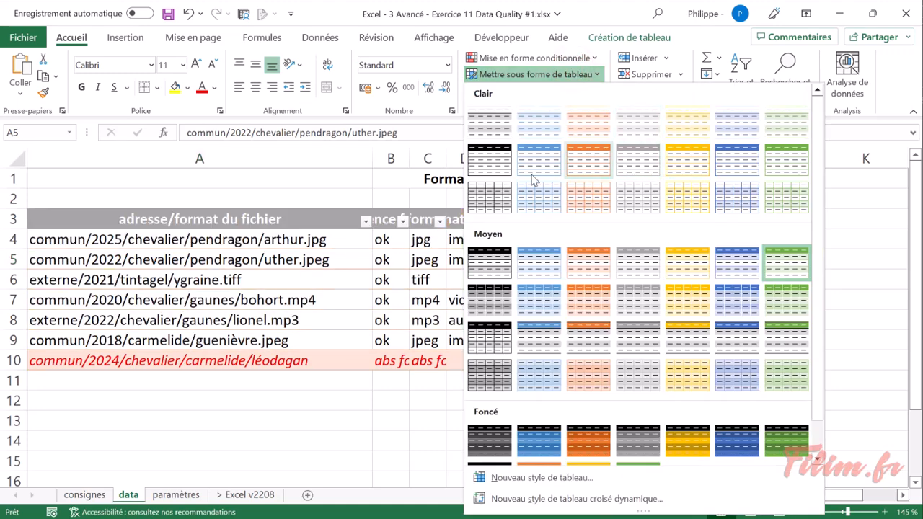
left_click(485, 264)
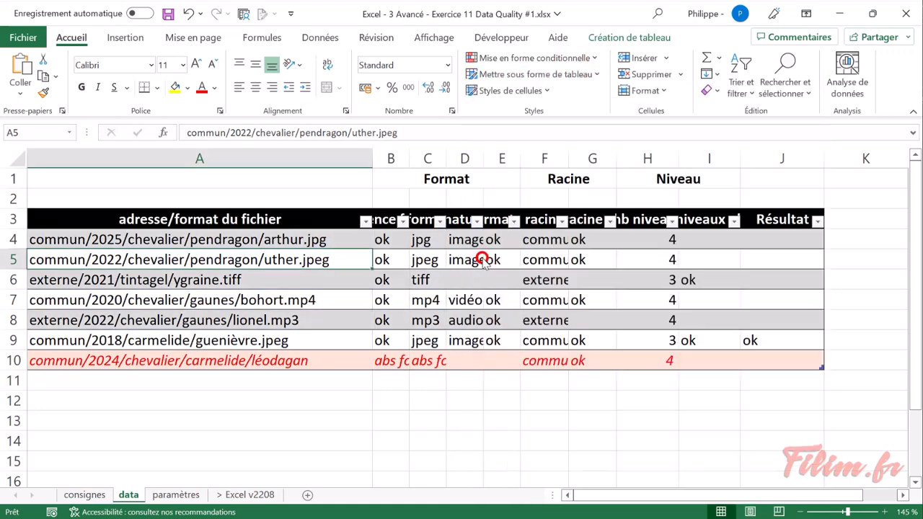
left_click(318, 276)
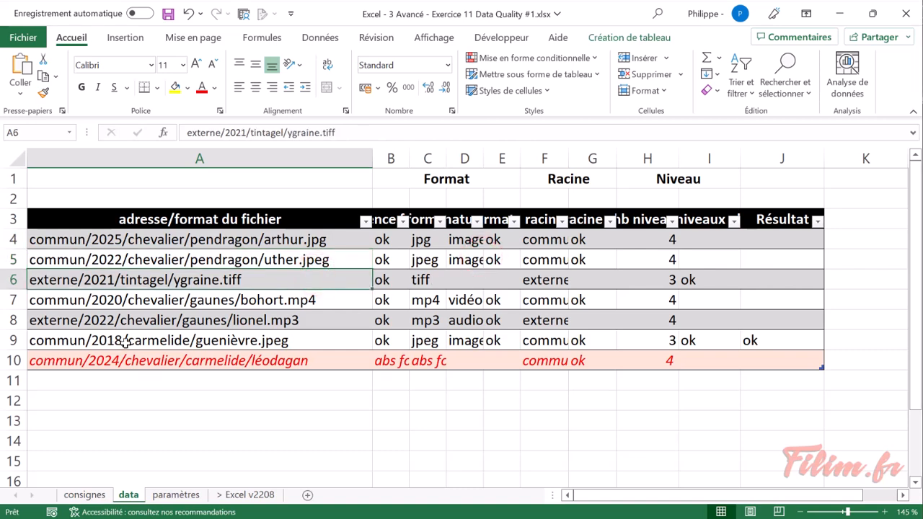
left_click(35, 217)
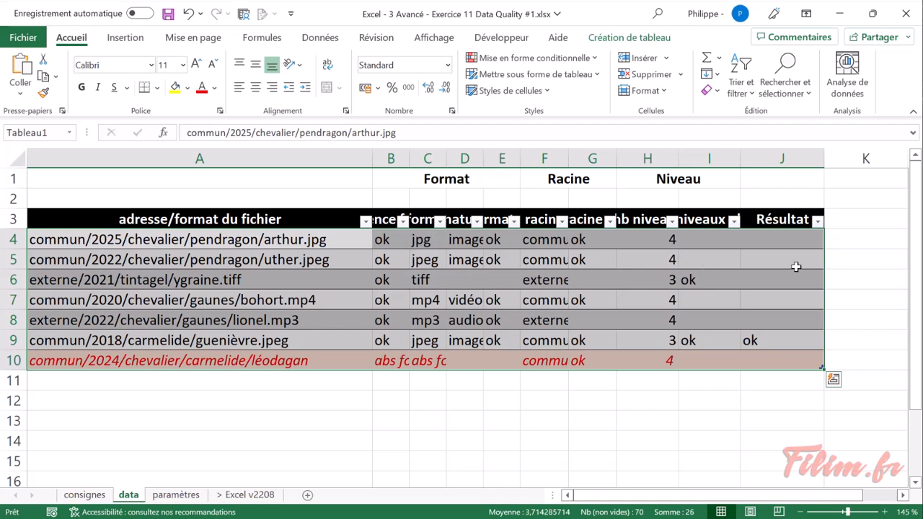
left_click(540, 280)
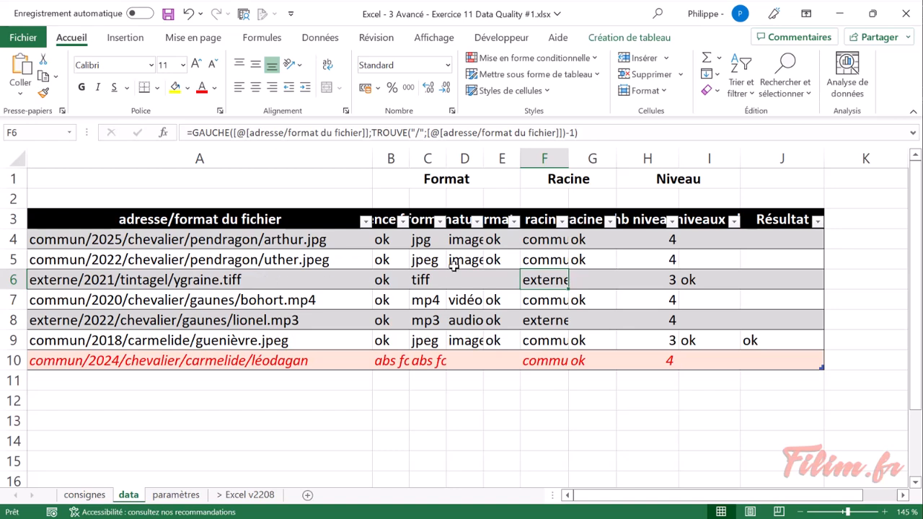
left_click_drag(437, 244, 427, 319)
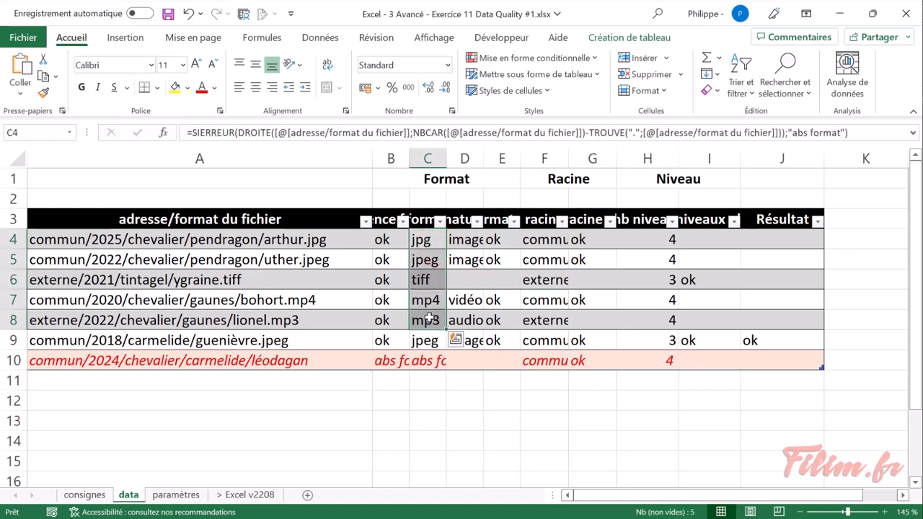
left_click(471, 300)
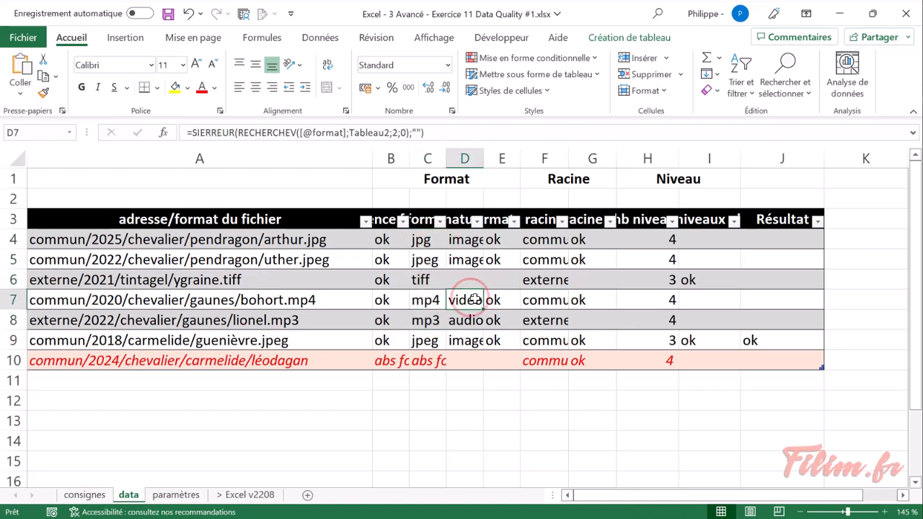
Create a conditional formatting rule for table columns B, E, I and J that targets cells whose value is "égale à" ok.
left_click(392, 213)
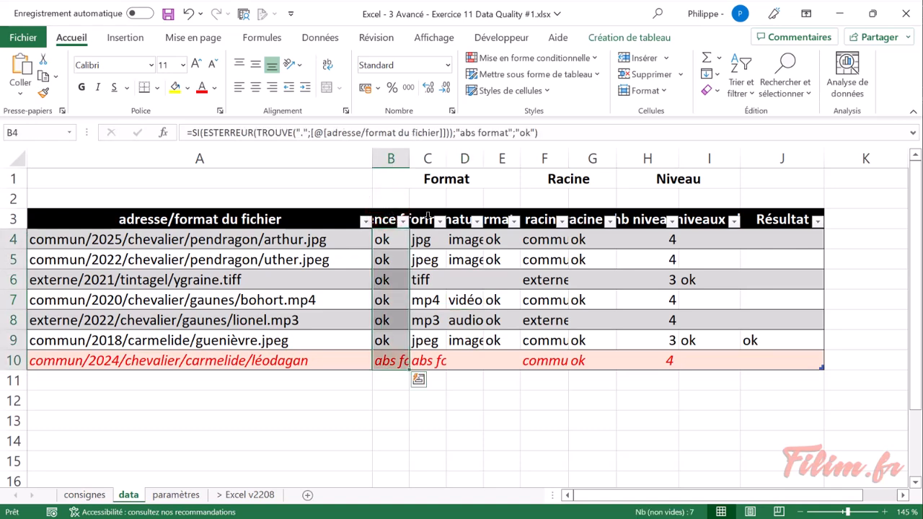
left_click(500, 214)
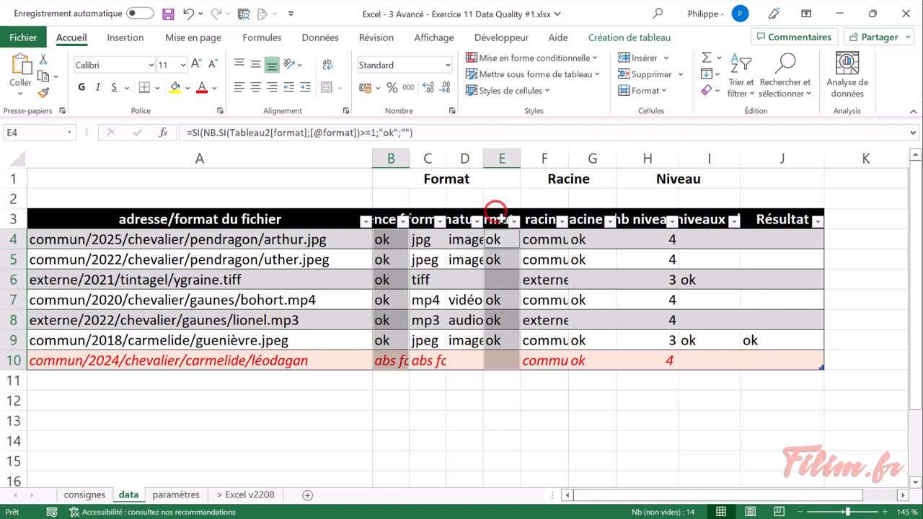
left_click(688, 214)
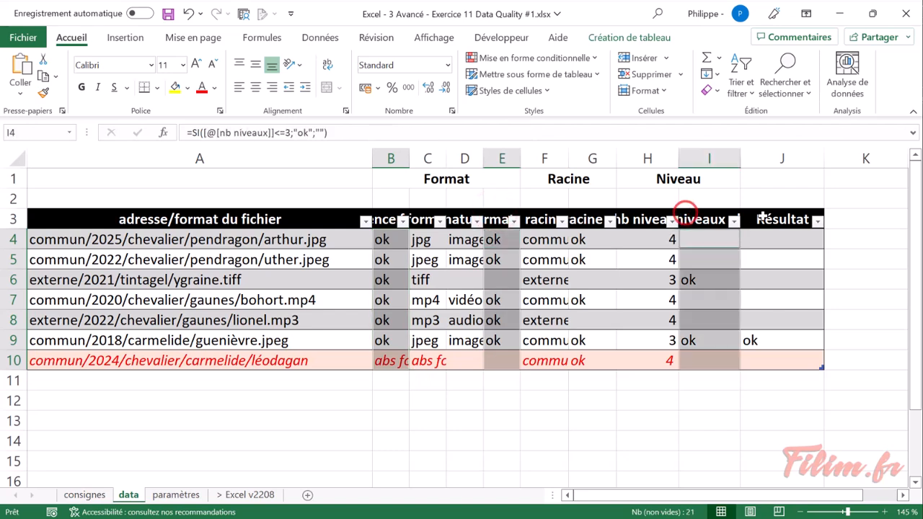
left_click(763, 214, "ctrl")
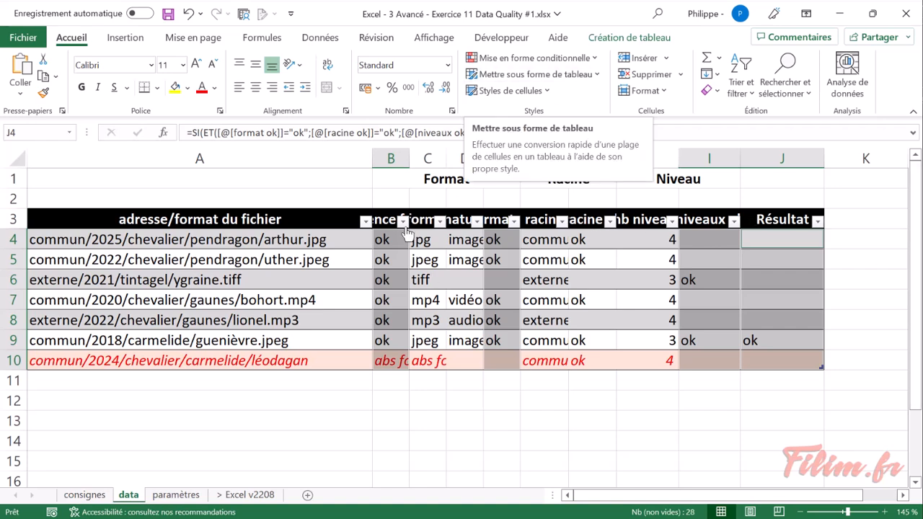
left_click(588, 58)
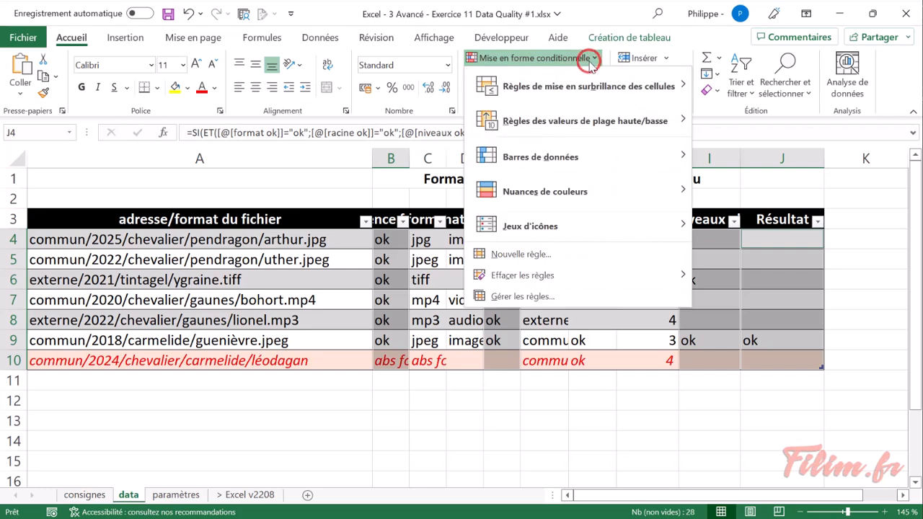
left_click(537, 258)
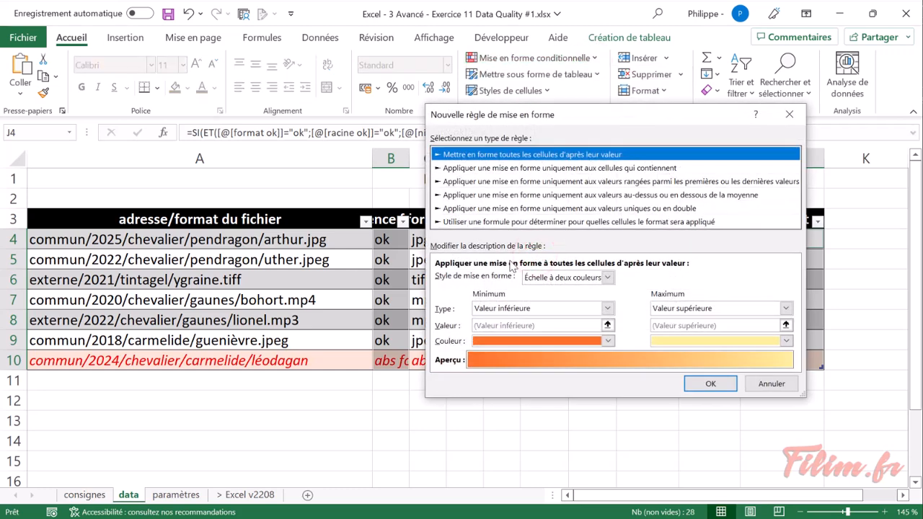
left_click(568, 170)
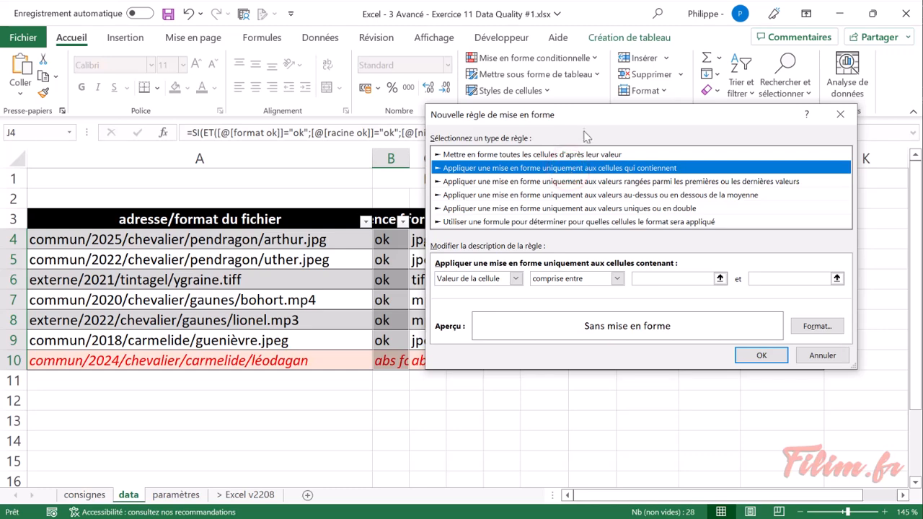
left_click_drag(584, 128, 649, 177)
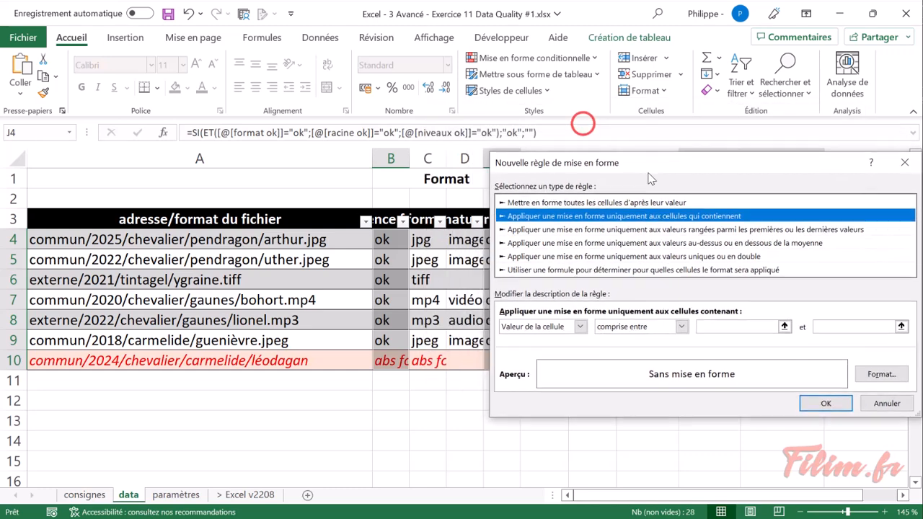
left_click(637, 328)
left_click(609, 361)
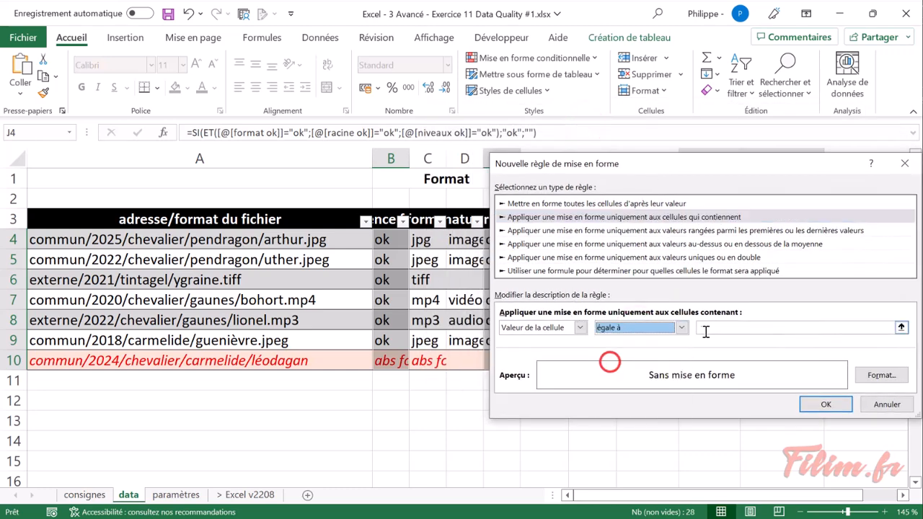
left_click(709, 328)
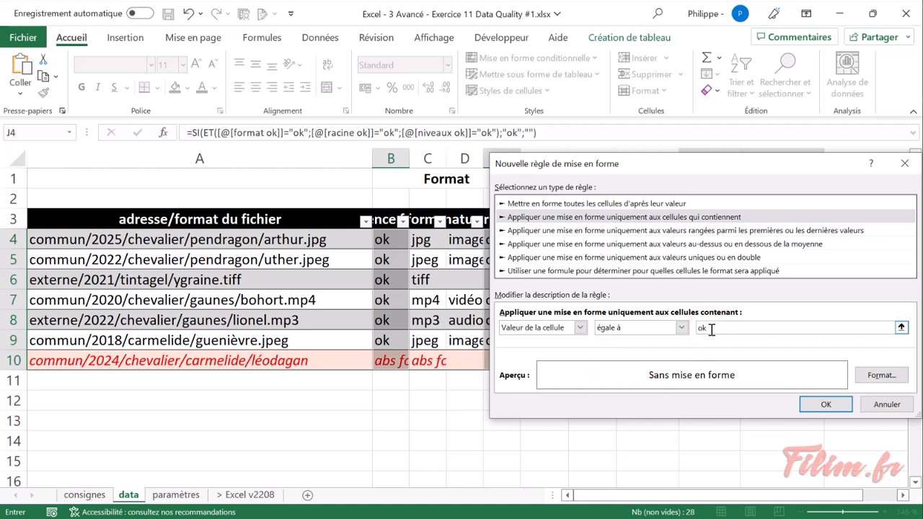
mouse_move(564, 165)
left_mouse_down()
mouse_move(490, 409)
mouse_move(627, 187)
mouse_move(549, 149)
mouse_move(551, 159)
left_mouse_up()
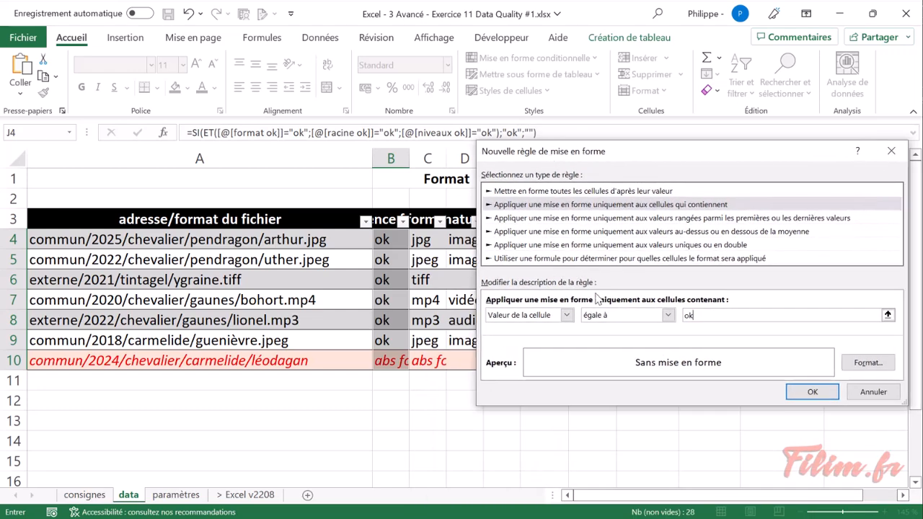
Give the rule a bold dark green font and a light green fill, and apply it to the selected columns.
left_click(856, 364)
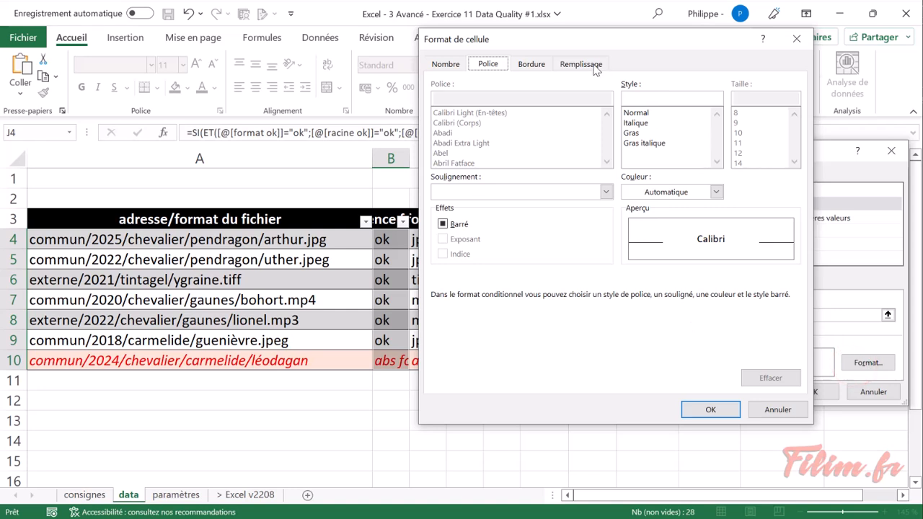
left_click(716, 191)
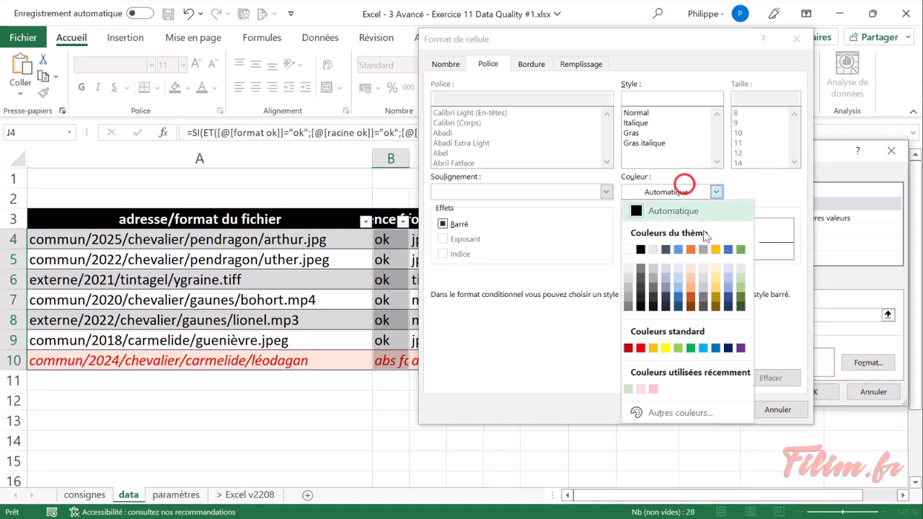
left_click(741, 307)
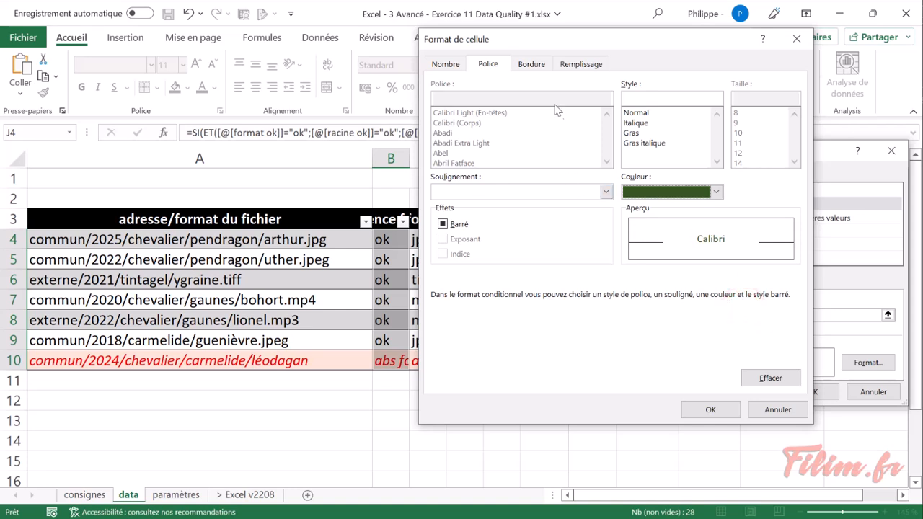
left_click(633, 133)
left_click(579, 63)
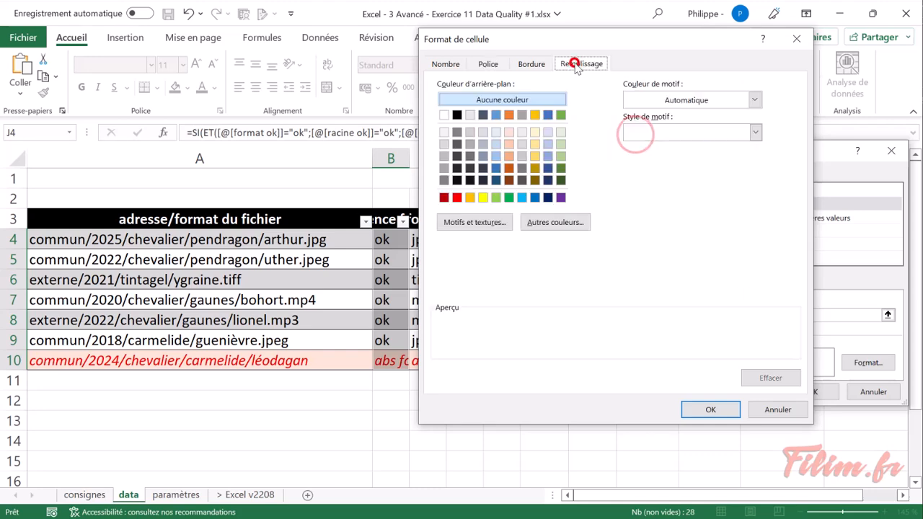
left_click(561, 133)
left_click(710, 410)
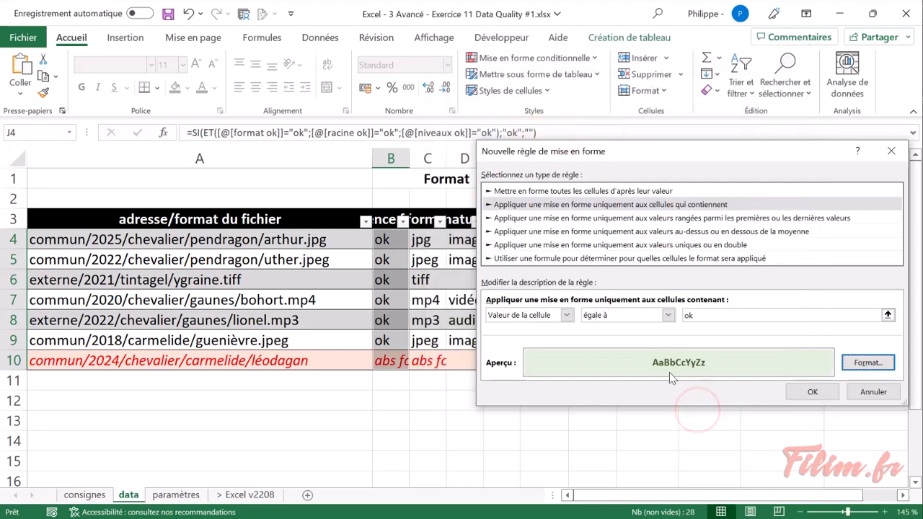
left_click(809, 392)
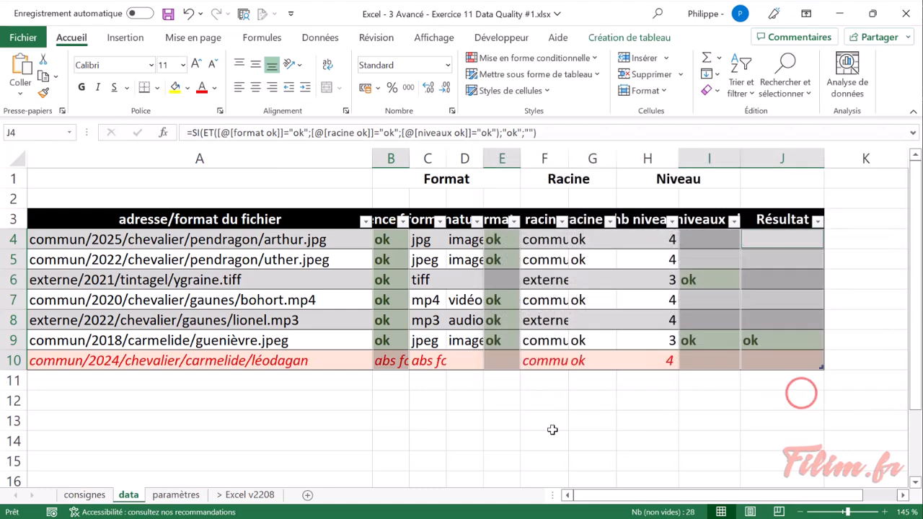
Center the data in table columns B to J horizontally.
left_click(499, 426)
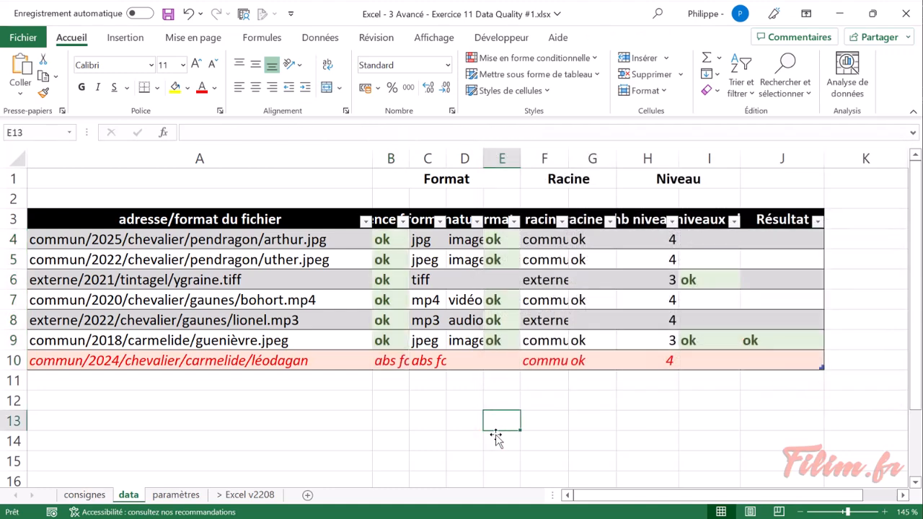
left_click_drag(389, 210, 782, 210)
left_click(255, 87)
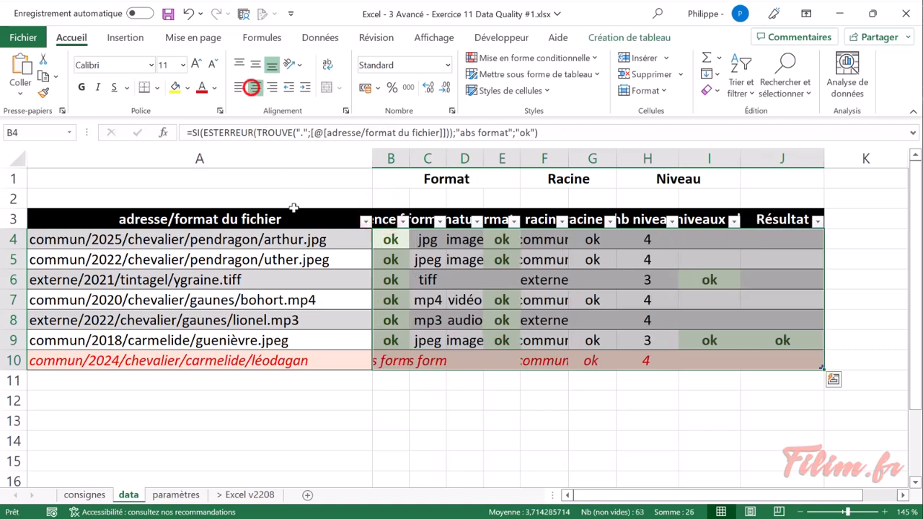
Autofit the widths of columns B to J on the data sheet and save the workbook.
left_click(433, 421)
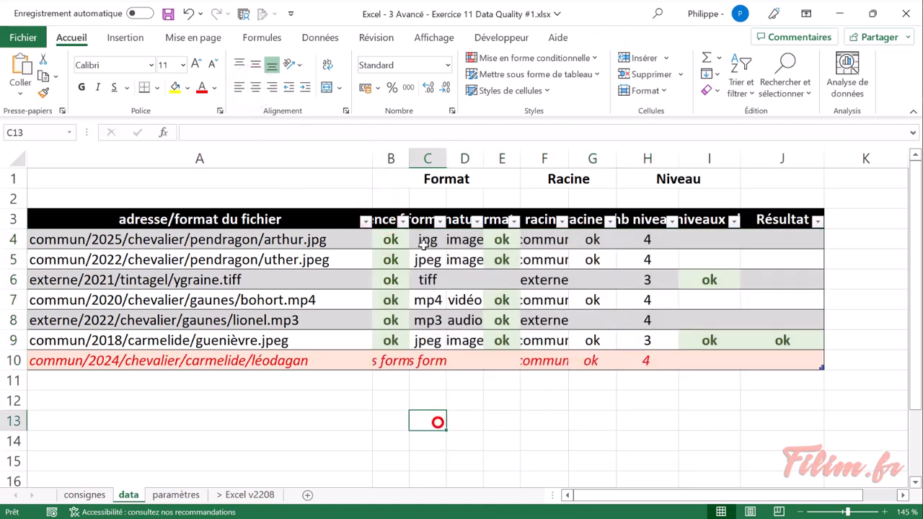
left_click(396, 157)
left_click_drag(420, 157, 738, 161)
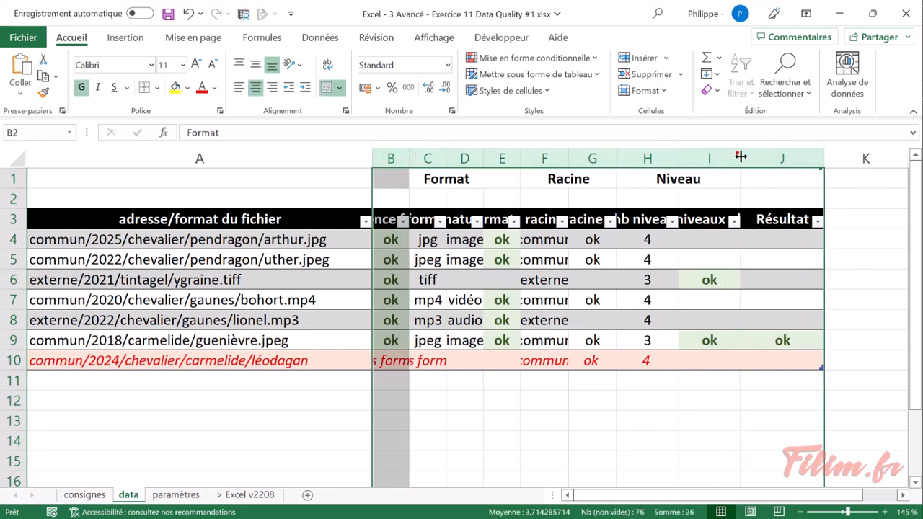
double_click(740, 157)
left_click(485, 297)
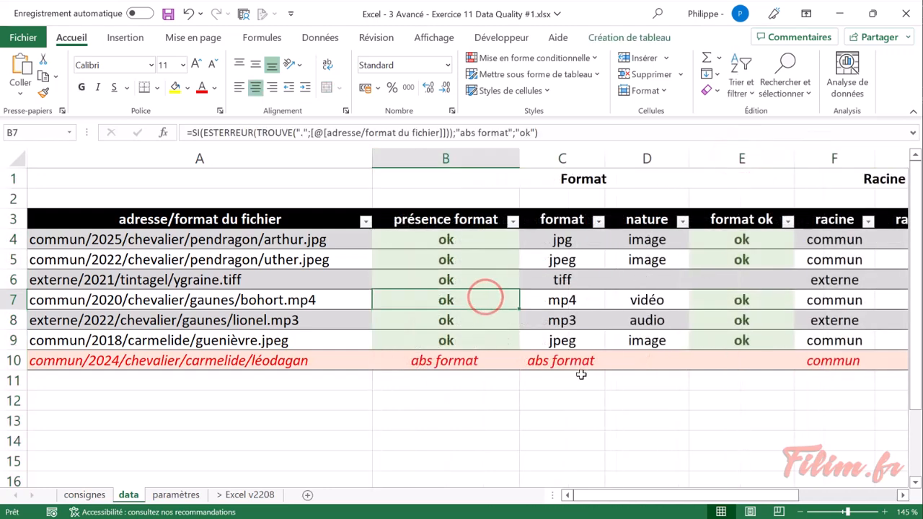
scroll(582, 373, "down", 2)
key("ctrl+s")
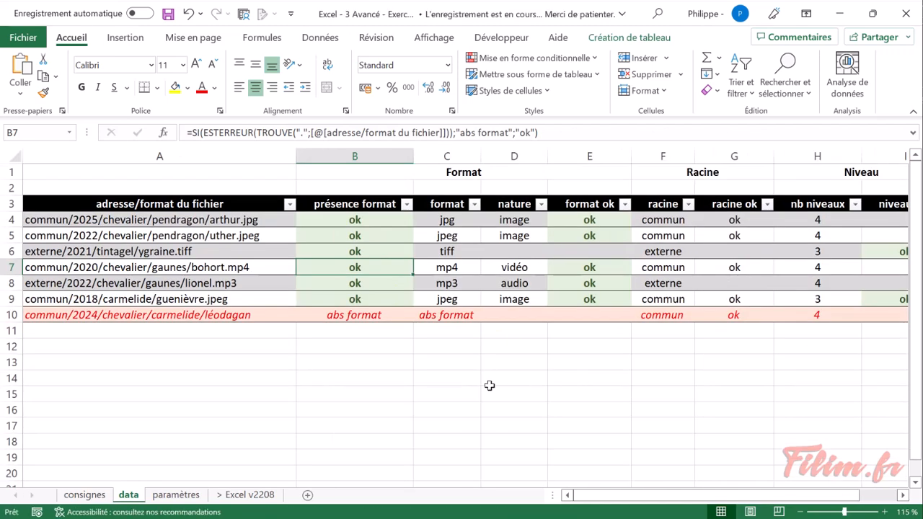
Highlight the instruction about the green "ok" values in row 24 of the consignes sheet in yellow, and select the row 25 instruction.
left_click(84, 495)
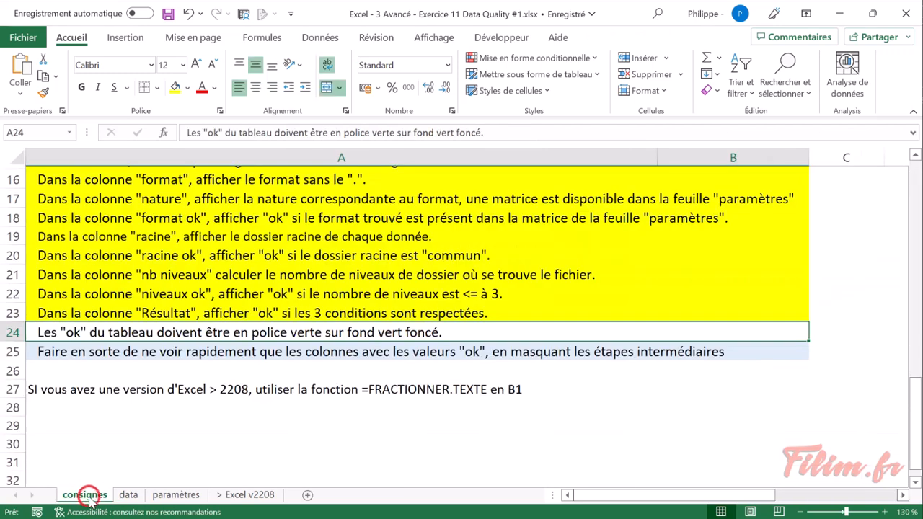
left_click(174, 87)
left_click(123, 355)
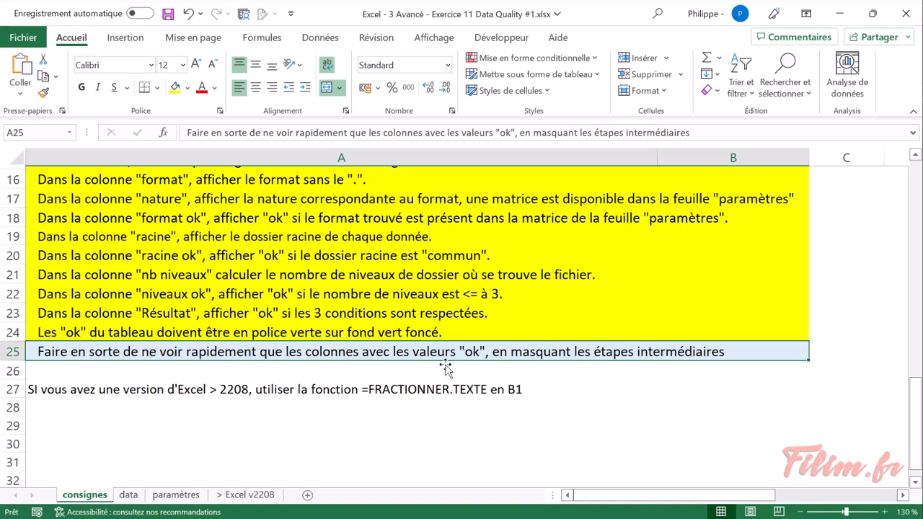
Compare the instructions in rows 24 and 25 of the consignes sheet with the "ok" columns on the data sheet.
left_click(128, 495)
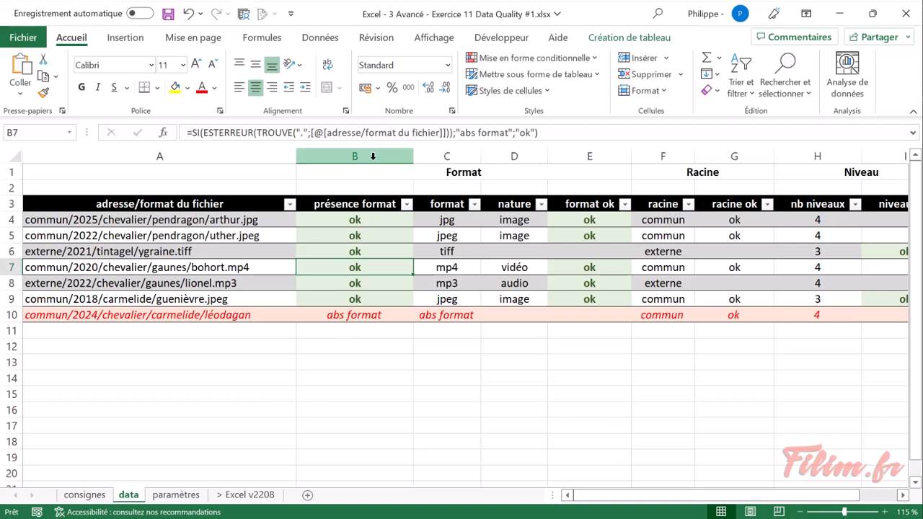
left_click(589, 153)
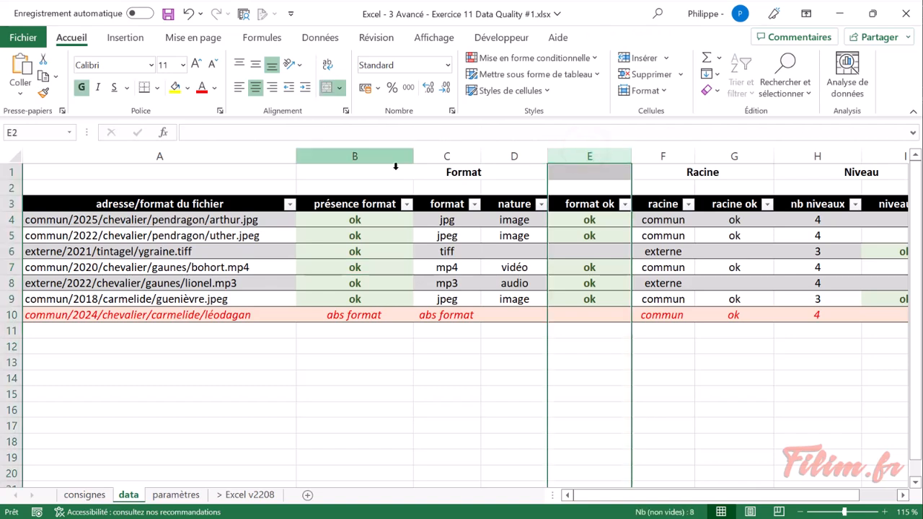
left_click(380, 219)
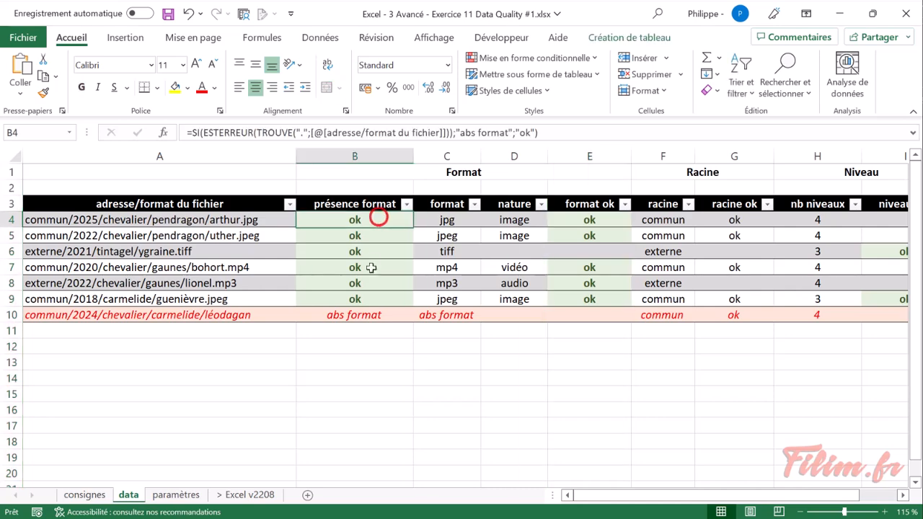
left_click(84, 495)
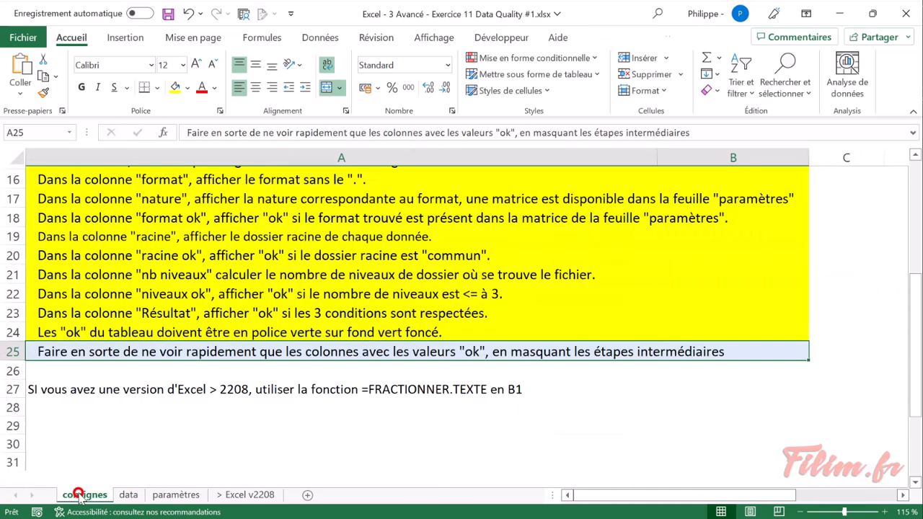
left_click(98, 332)
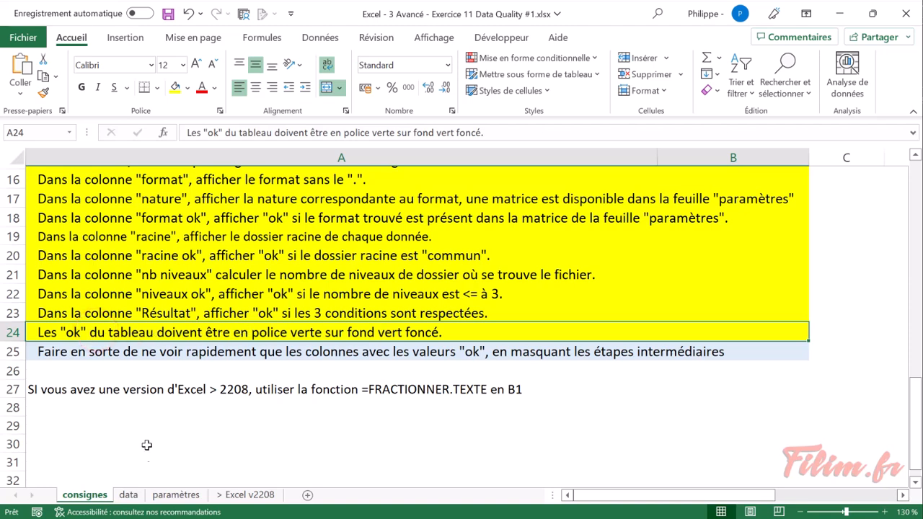
left_click(163, 495)
left_click(126, 495)
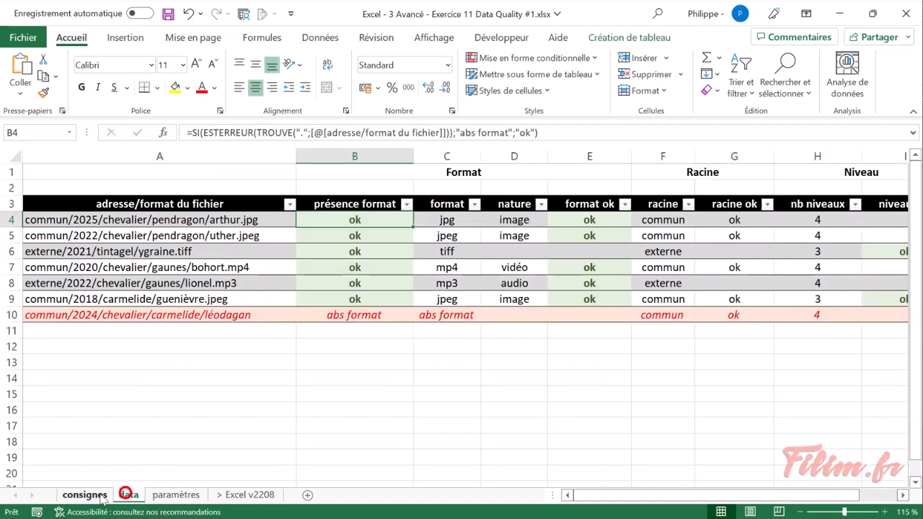
left_click(101, 495)
left_click(118, 353)
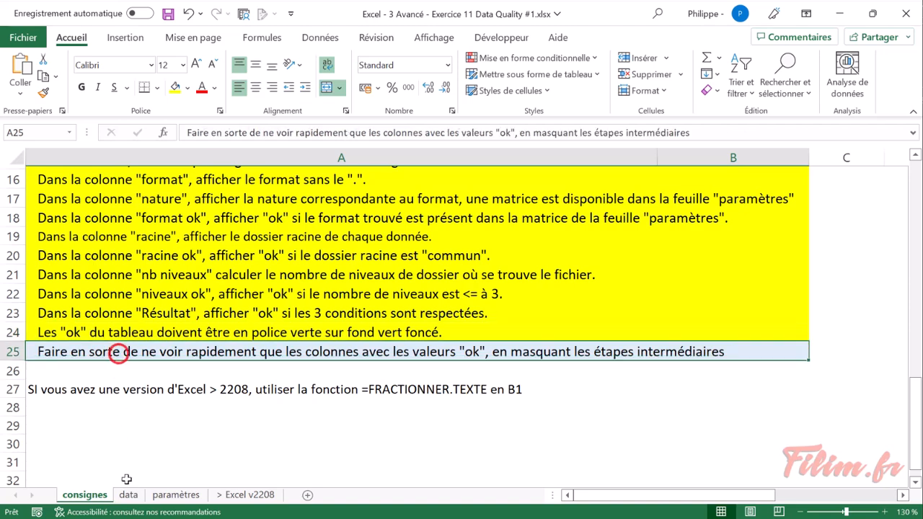
left_click(129, 495)
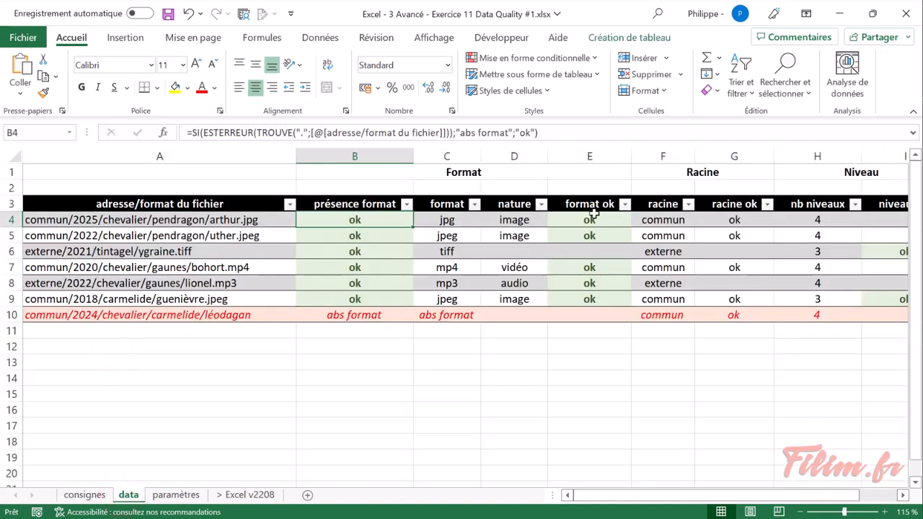
Clear the conditional formatting rules from the "présence format" data cells B4:B10.
left_click_drag(597, 205, 591, 297)
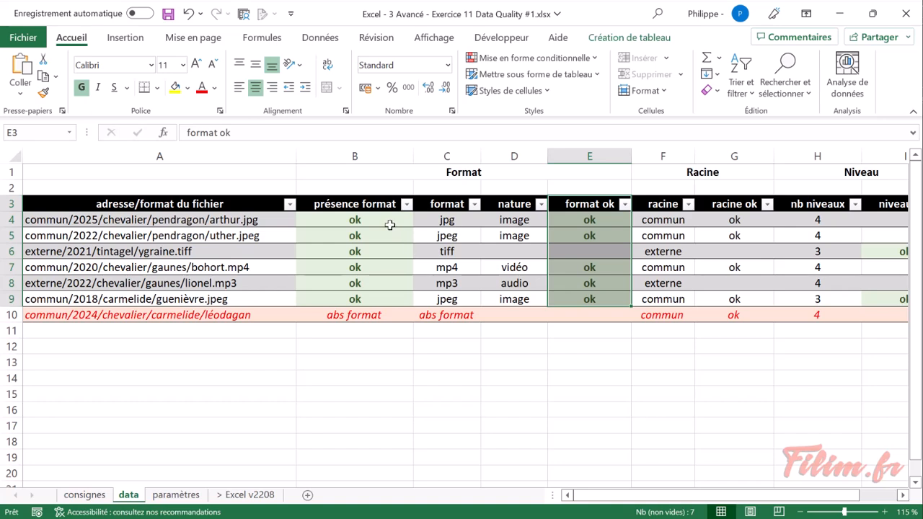
left_click_drag(389, 224, 382, 299)
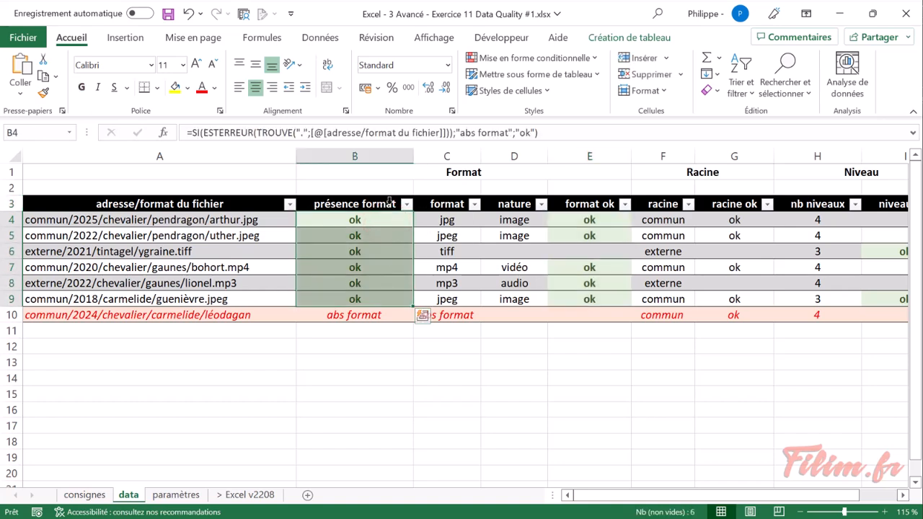
key("shift+Down")
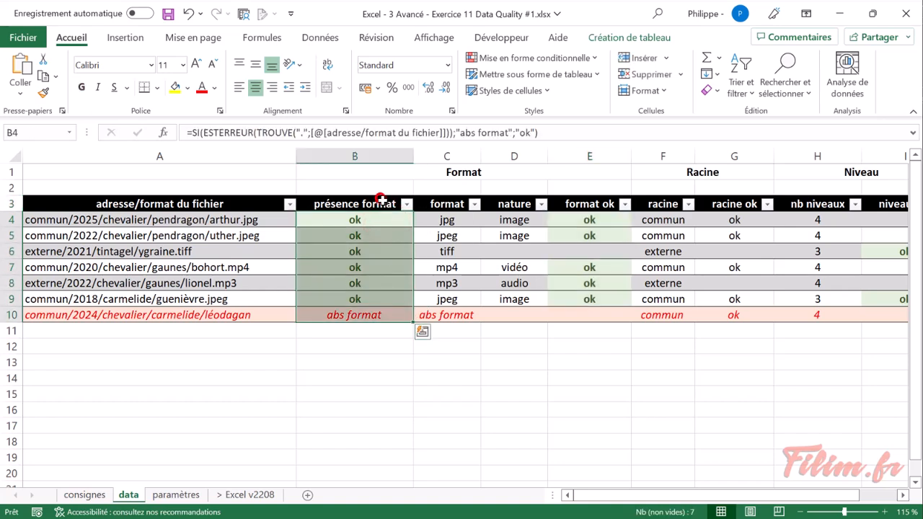
left_click(578, 60)
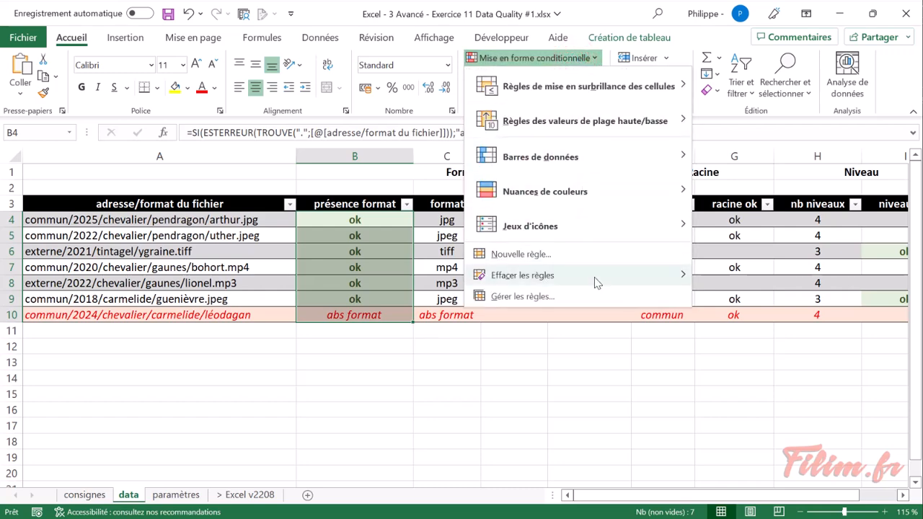
mouse_move(595, 281)
left_click(397, 281)
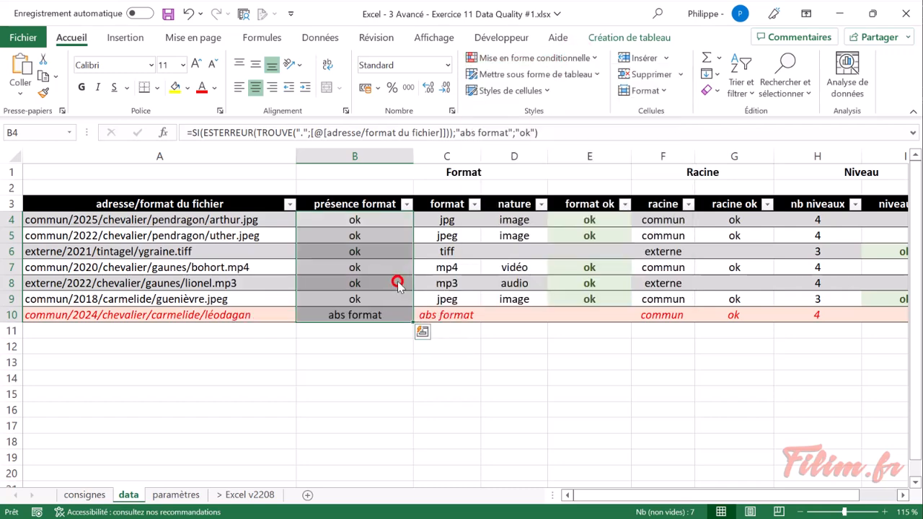
left_click(478, 268)
Copy the green "ok" formatting of the "format ok" column onto the "racine ok" cells G4:G10.
left_click_drag(594, 217, 591, 299)
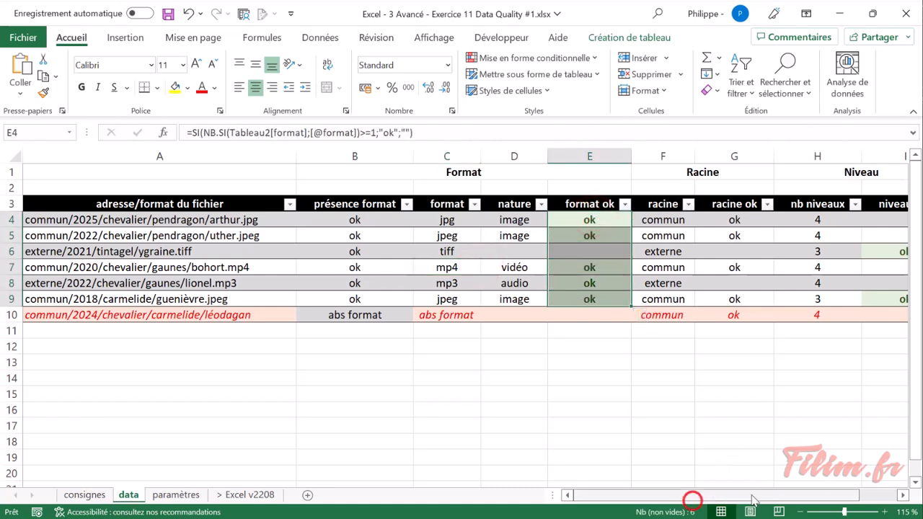
left_click_drag(692, 495, 746, 494)
left_click_drag(782, 216, 782, 299)
mouse_move(844, 216)
left_mouse_down()
mouse_move(844, 247)
mouse_move(843, 216)
left_mouse_up()
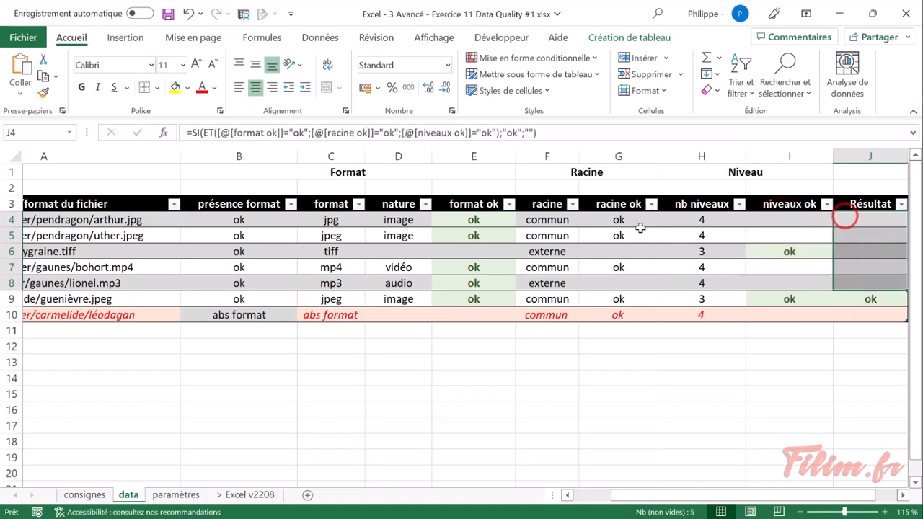
left_click(625, 219)
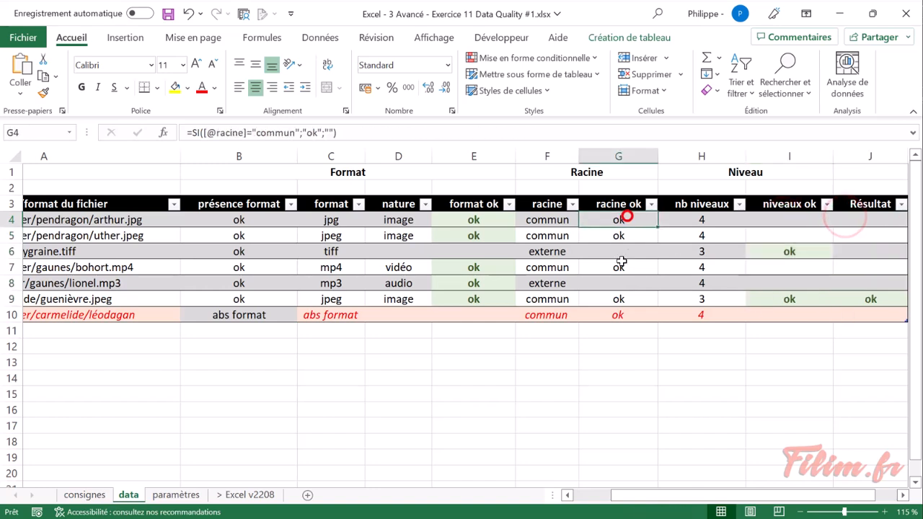
left_click(476, 199)
left_click(43, 93)
mouse_move(598, 219)
left_mouse_down()
mouse_move(612, 300)
mouse_move(602, 315)
left_mouse_up()
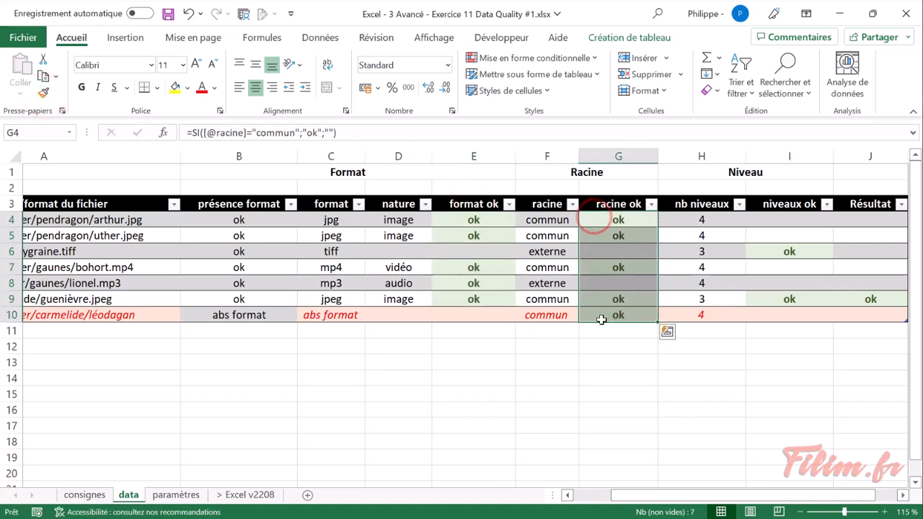
left_click(627, 264)
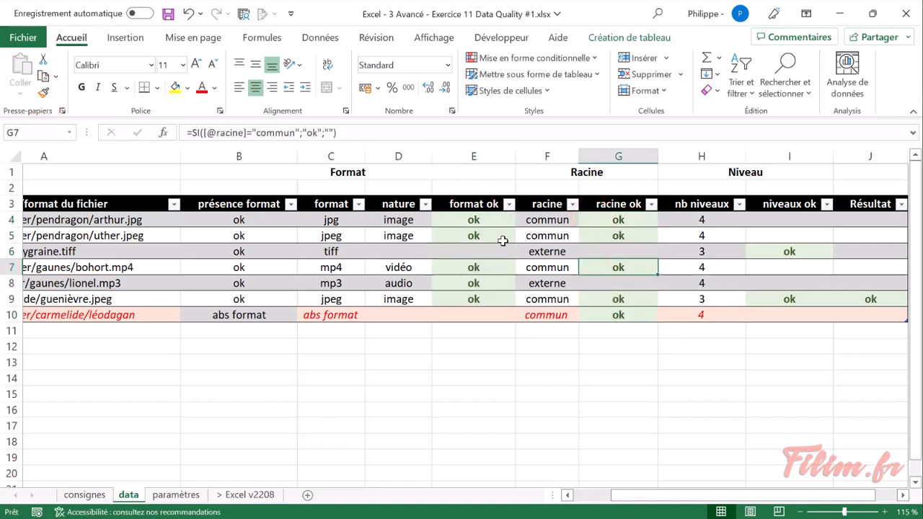
Review the data cells of the "format ok", "racine ok", "niveaux ok" and "Résultat" columns.
left_click(473, 204)
left_click(608, 204)
left_click(789, 195)
left_click(853, 203)
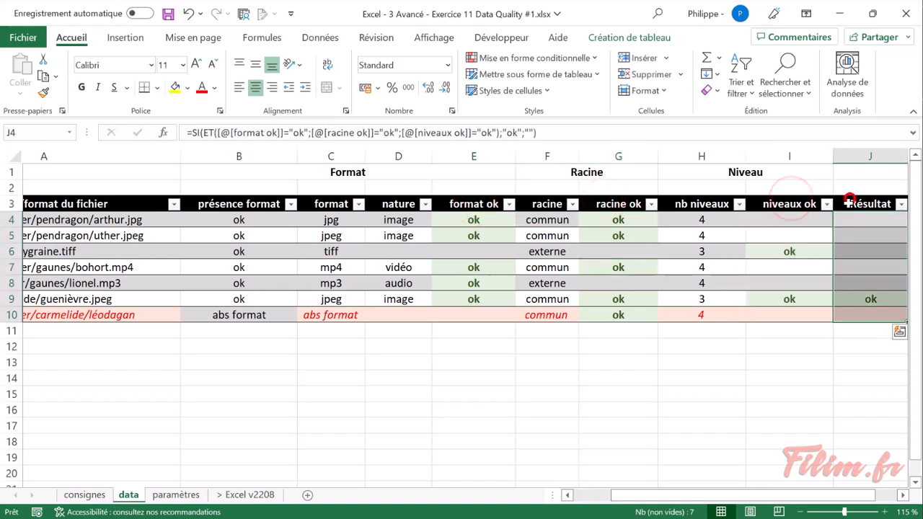
left_click(789, 204)
Group columns B to D, which hold the intermediate format steps, into an outline.
left_click_drag(252, 155, 399, 157)
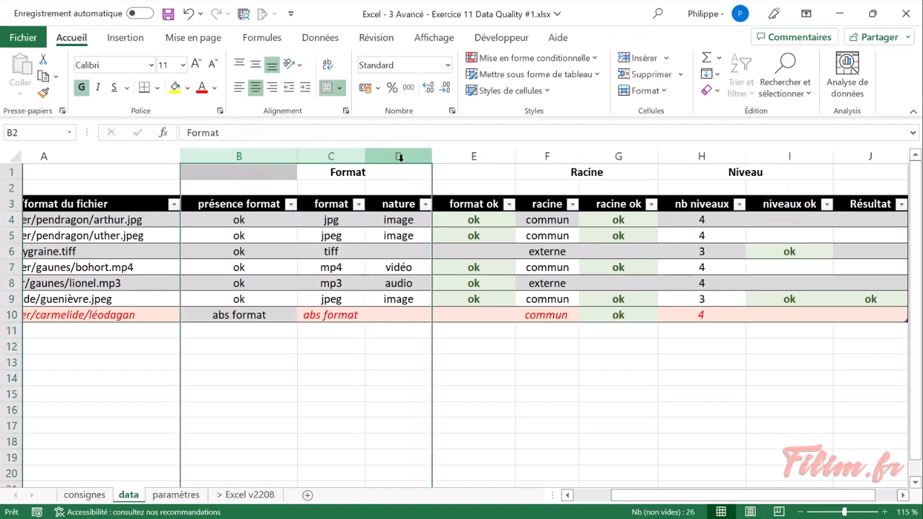
left_click(337, 40)
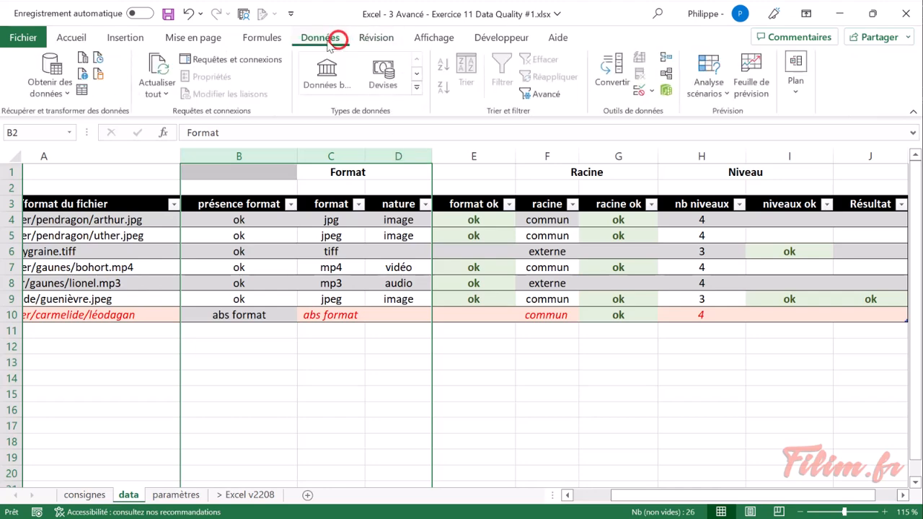
left_click(374, 40)
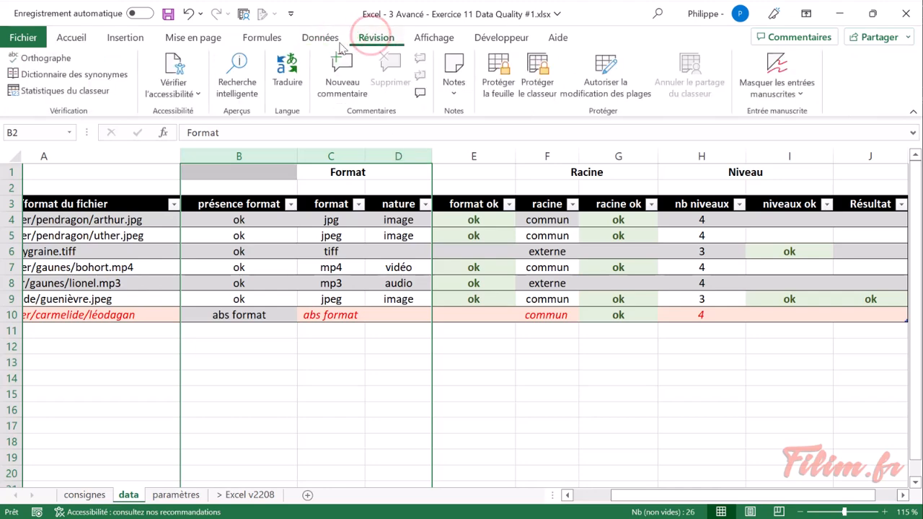
left_click(271, 38)
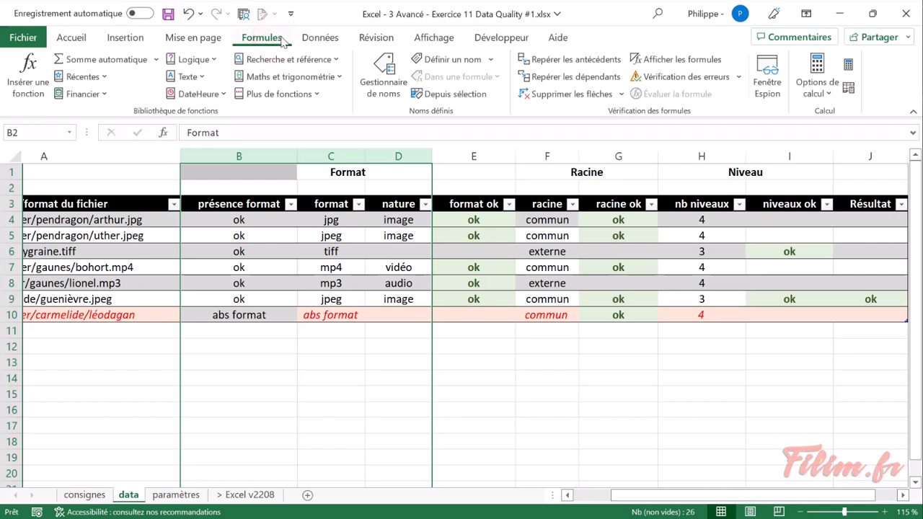
left_click(209, 38)
left_click(126, 38)
left_click(261, 37)
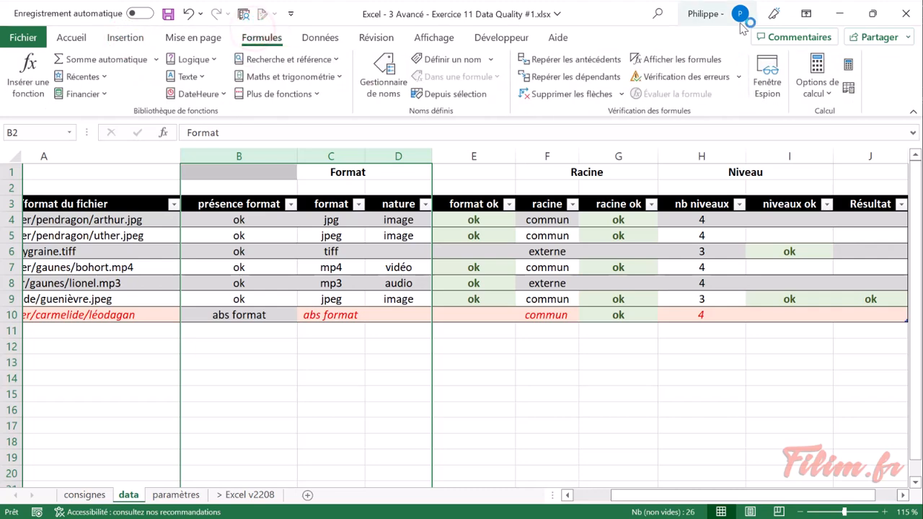
left_click(317, 39)
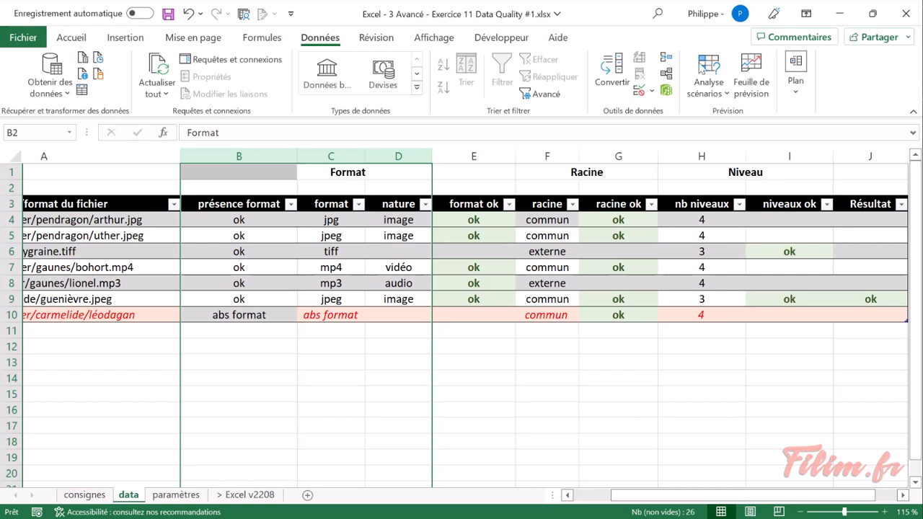
left_click(795, 75)
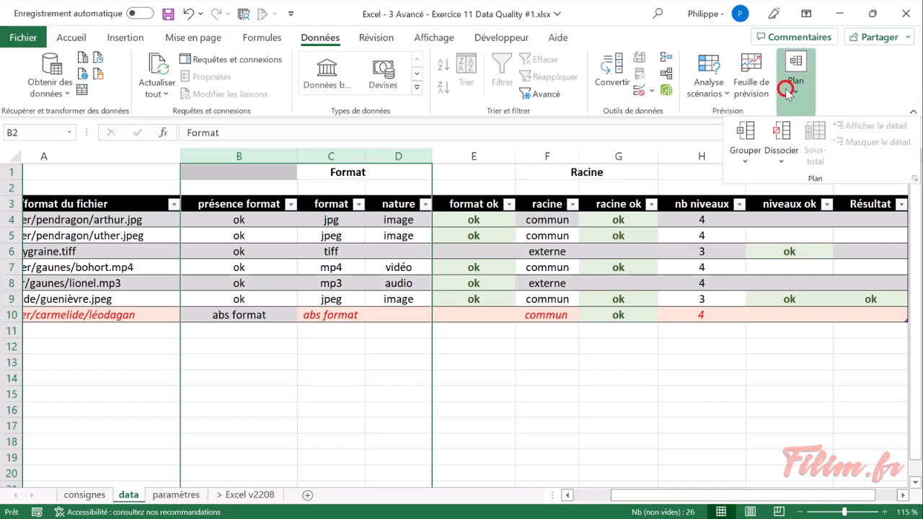
left_click(744, 140)
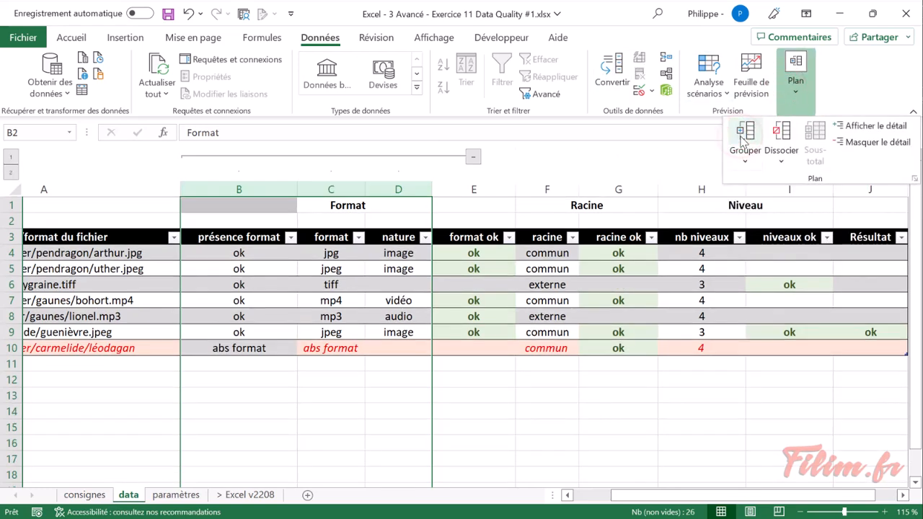
Test the outline levels by collapsing and expanding columns B to D, and leave the group collapsed at level 1.
left_click(10, 164)
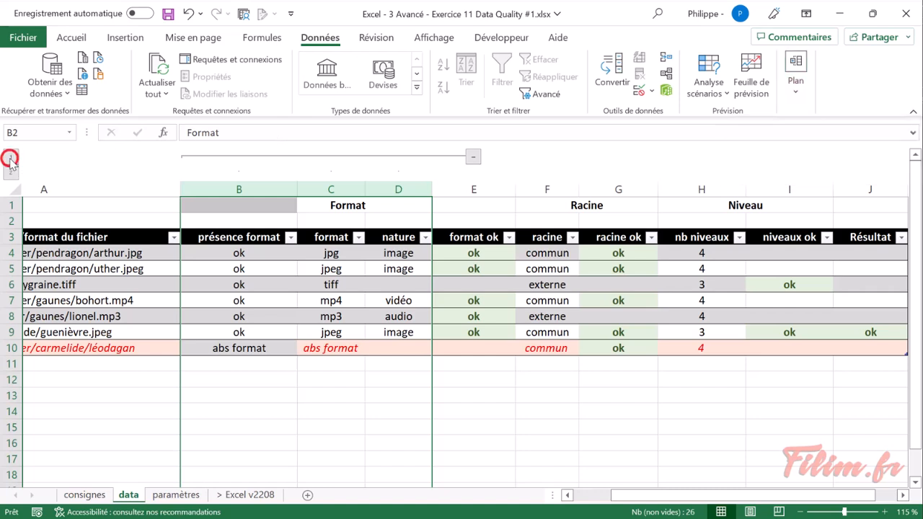
left_click(10, 175)
left_click(11, 158)
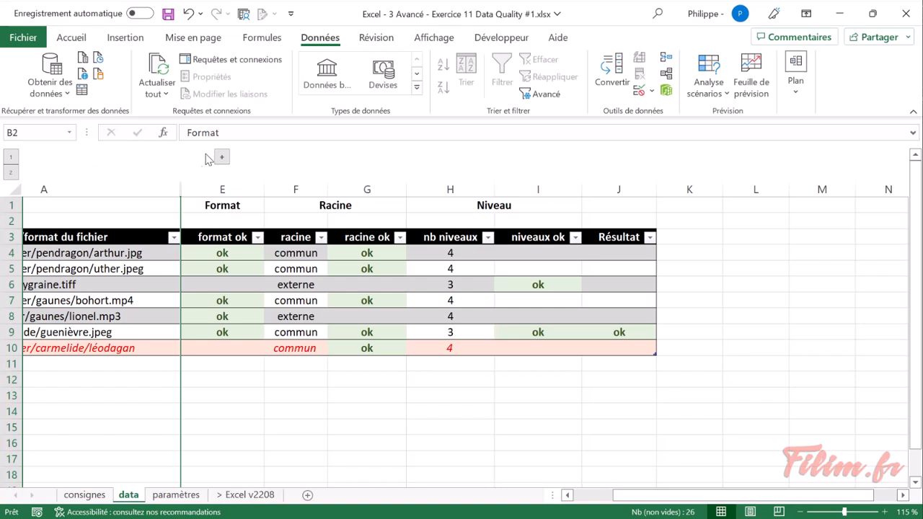
Expand the grouped format columns B to D and collapse them again to demonstrate the outline.
left_click(10, 176)
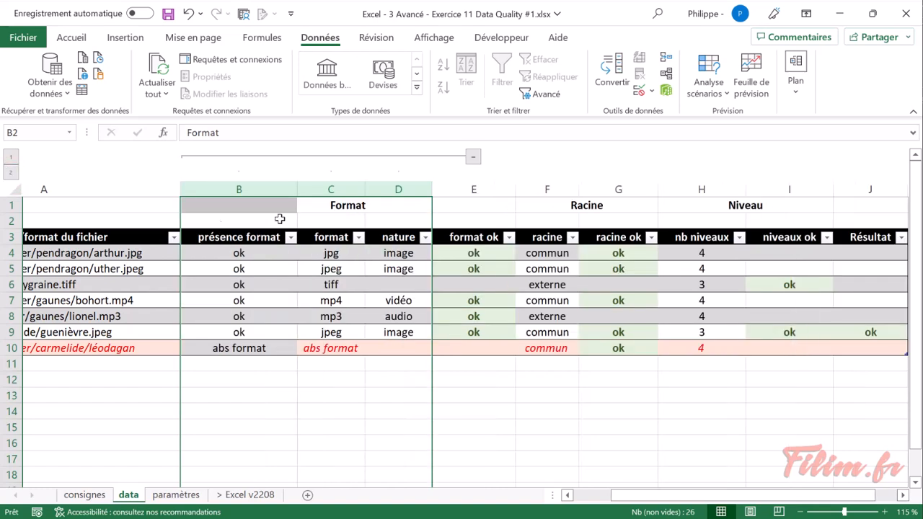
left_click(473, 157)
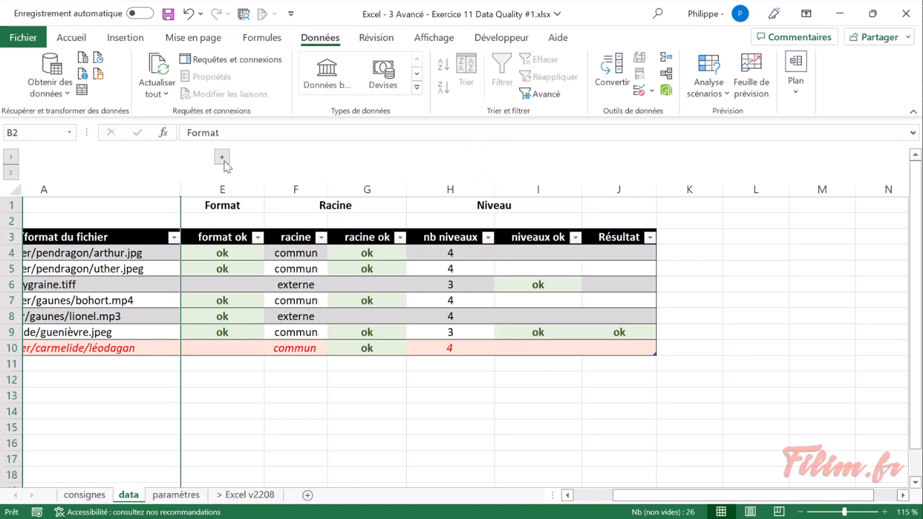
left_click(223, 160)
left_click(472, 157)
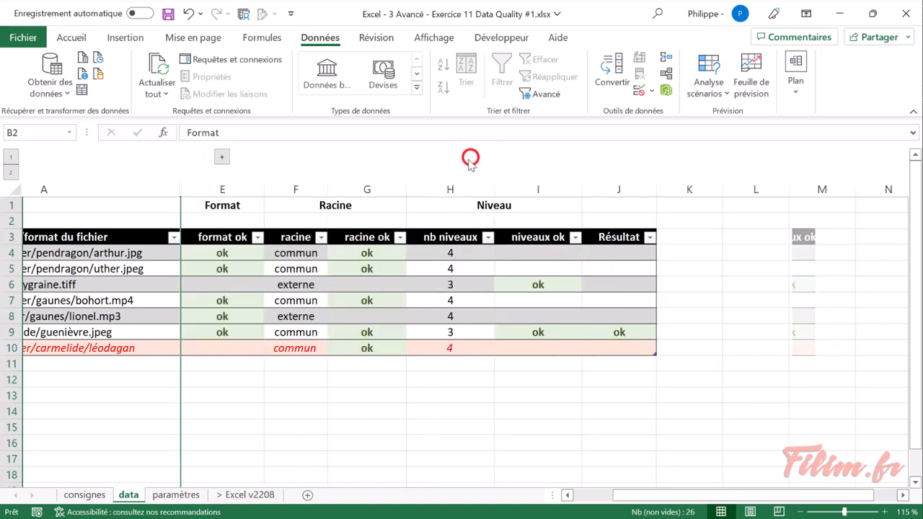
Group column F, "racine", into an outline and collapse it.
left_click(299, 189)
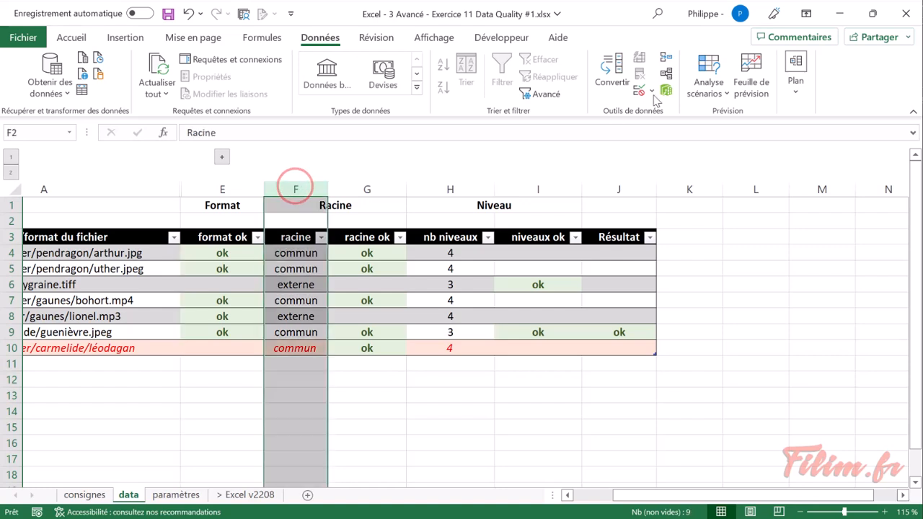
left_click(796, 85)
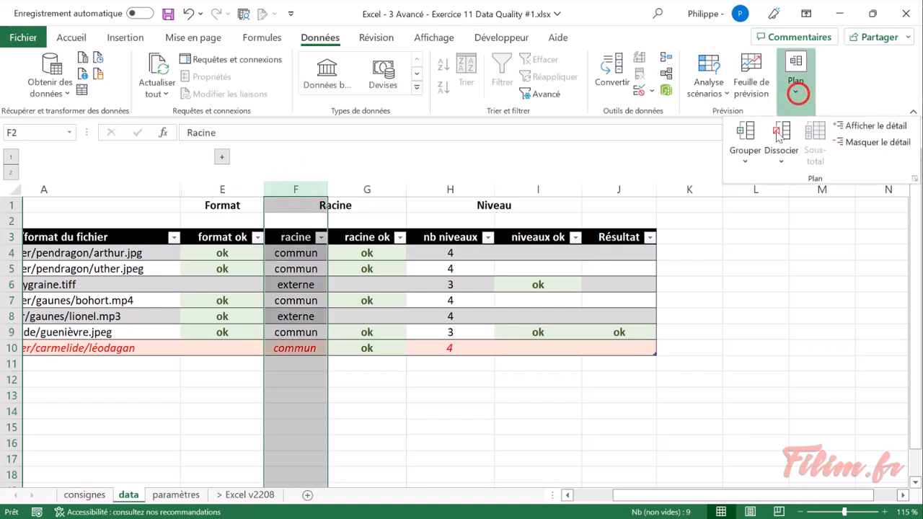
left_click(749, 135)
left_click(366, 156)
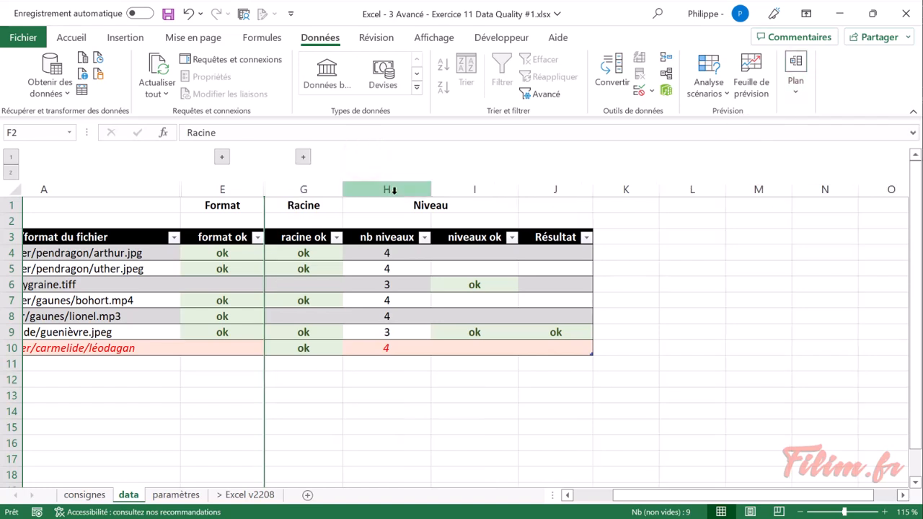
Group column H, "nb niveaux", into an outline and collapse it.
left_click(386, 189)
left_click(795, 75)
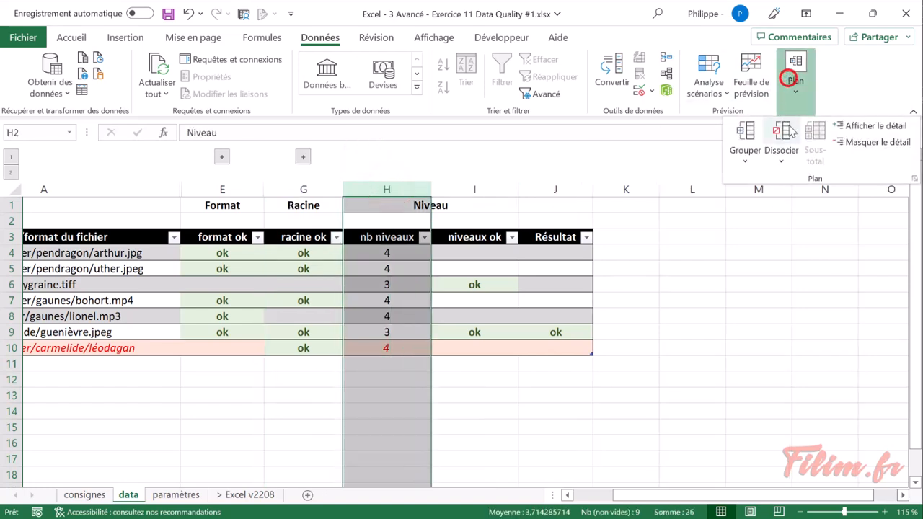
left_click(743, 141)
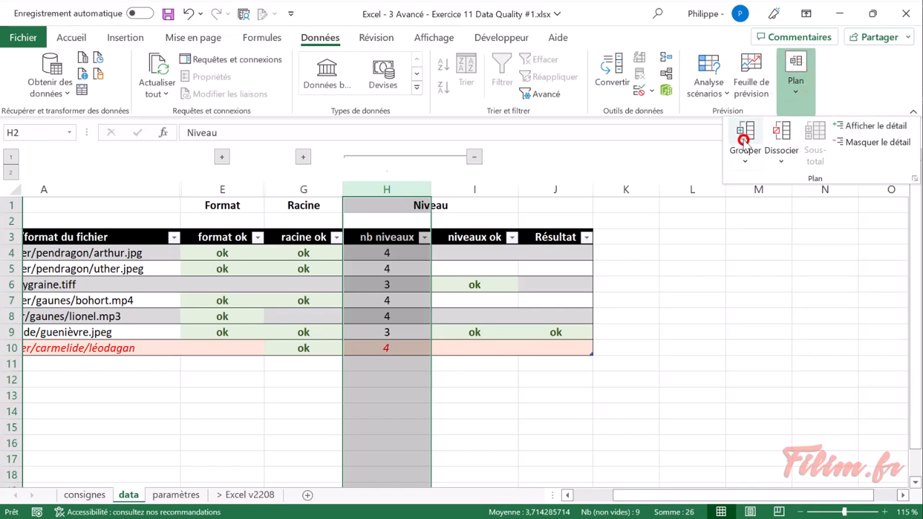
left_click(473, 157)
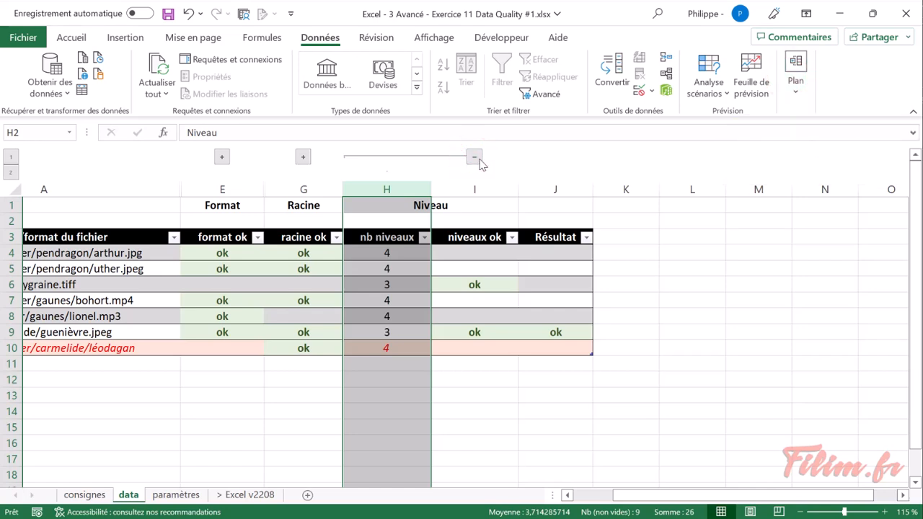
left_click(473, 157)
left_click(600, 300)
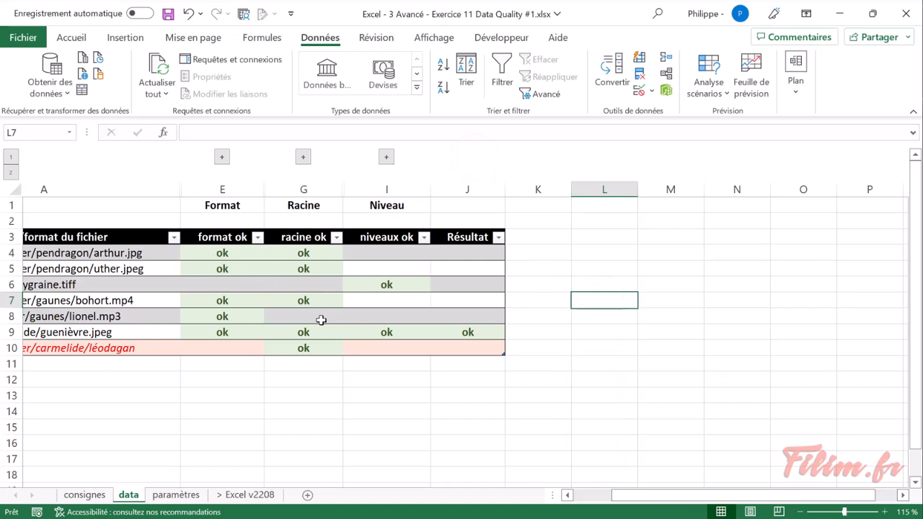
Test expanding and collapsing all column groups at once, and inspect the "racine ok" cells G4 and G5.
left_click(10, 173)
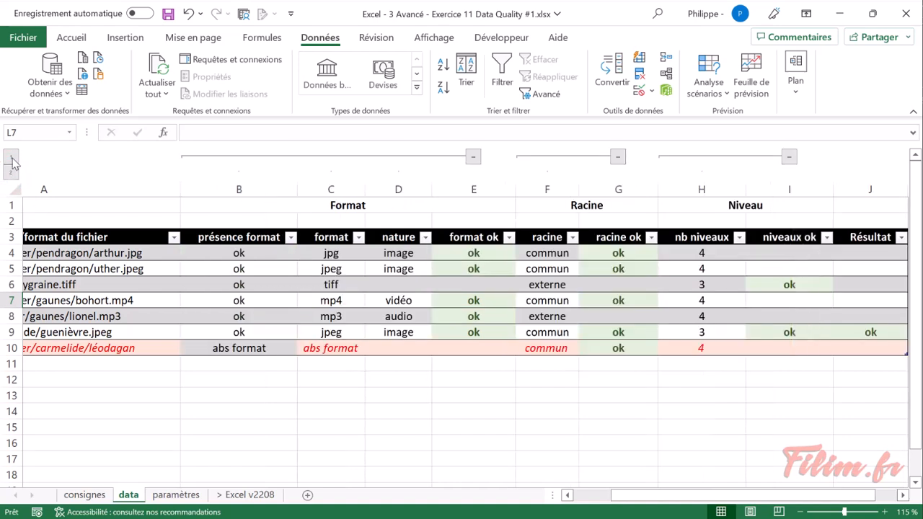
left_click(9, 158)
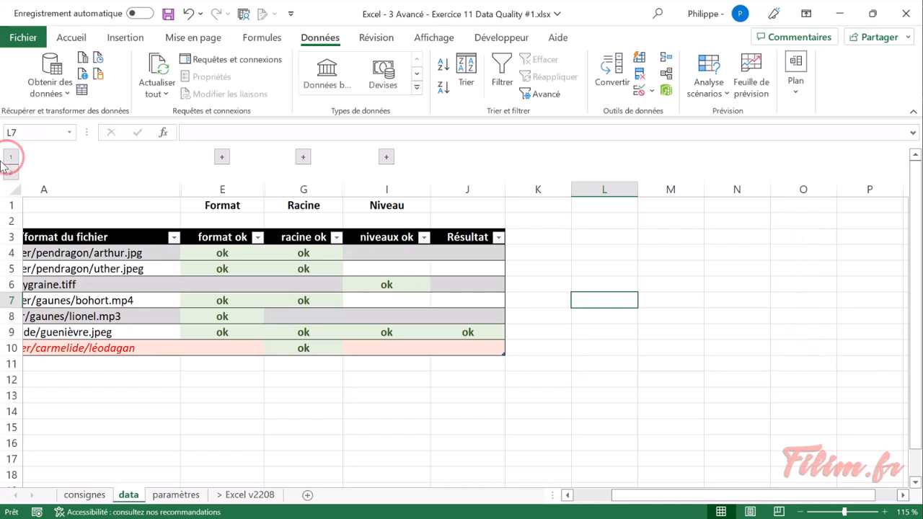
left_click(591, 495)
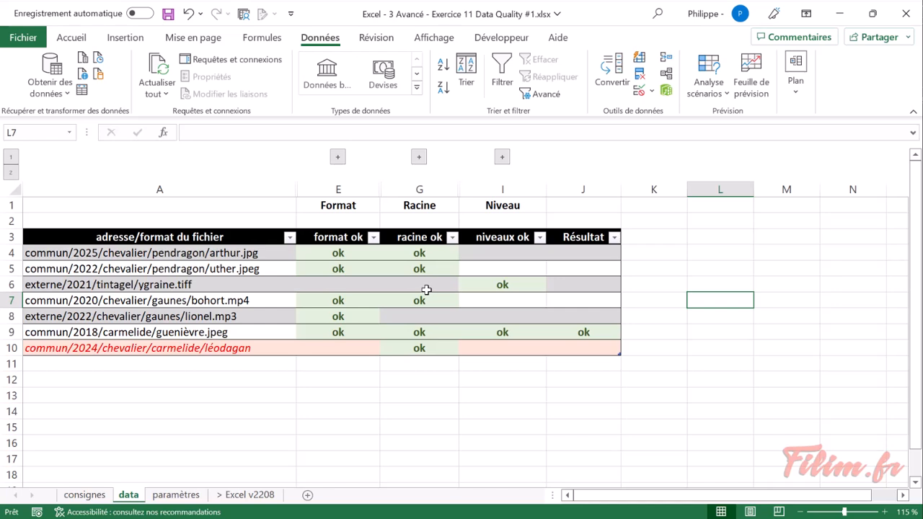
left_click(422, 254)
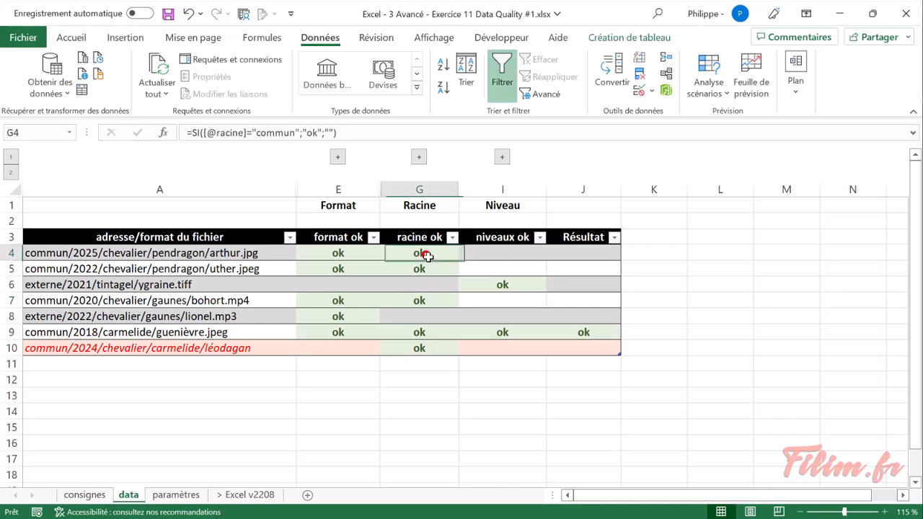
left_click(417, 267)
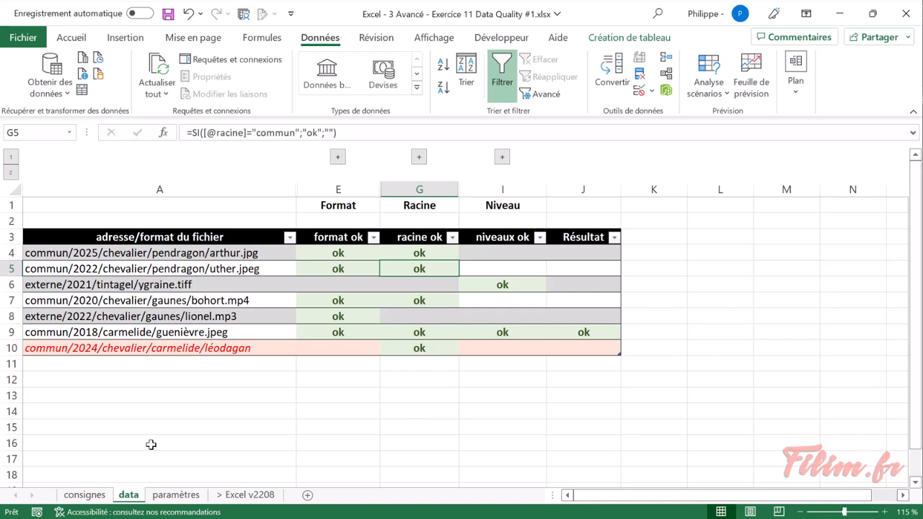
Read the version-dependent instruction in A27 of the "consignes" sheet and check the installed Excel version in the account information.
left_click(84, 495)
left_click(105, 390)
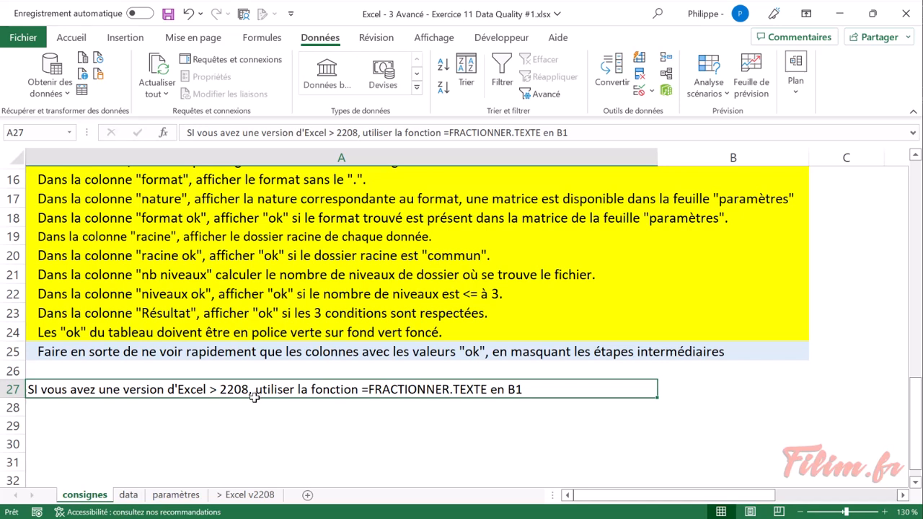
left_click(34, 40)
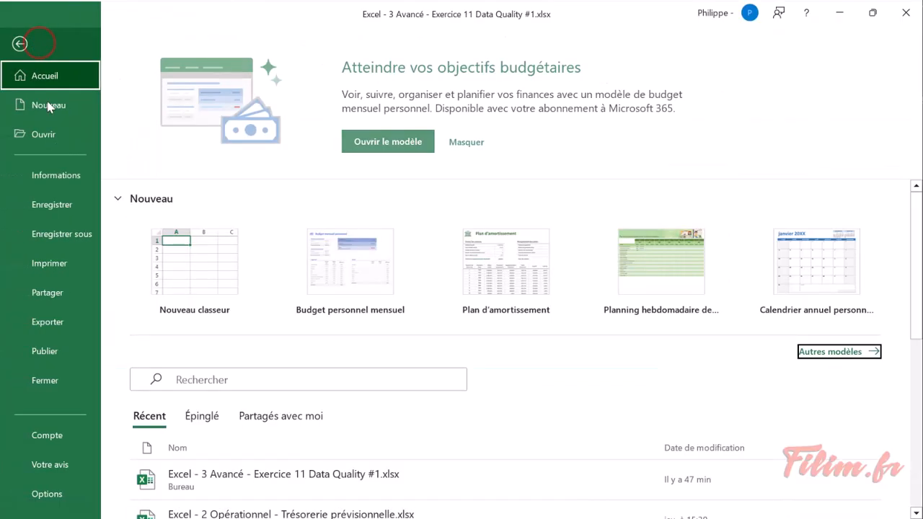
left_click(58, 439)
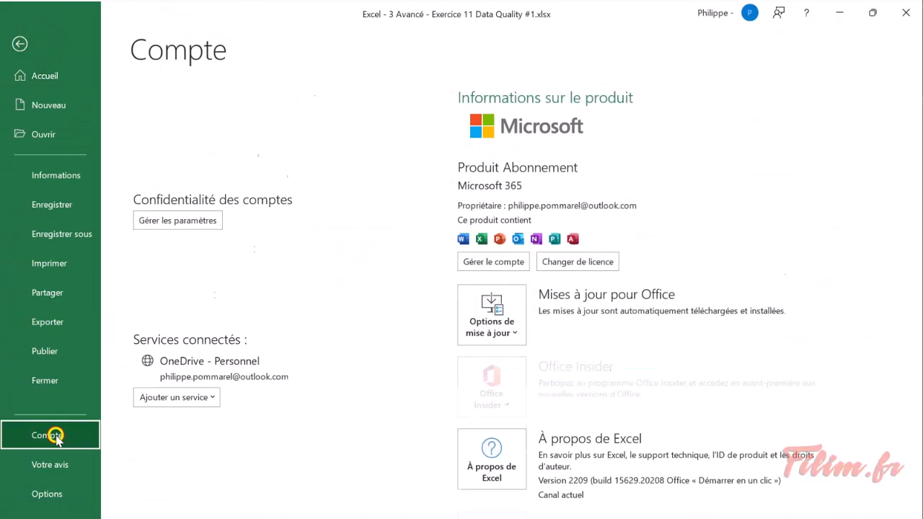
left_click(670, 172)
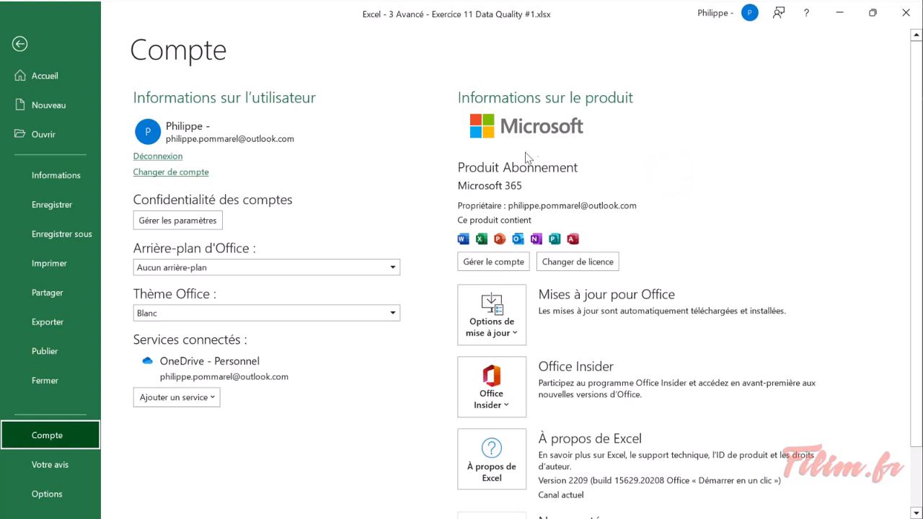
scroll(501, 190, "down", 1)
scroll(501, 190, "down", 1)
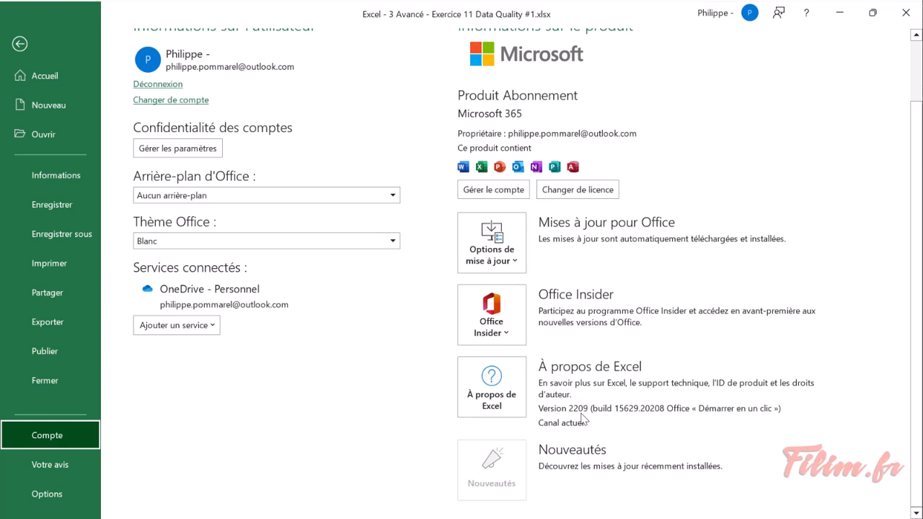
left_click(20, 44)
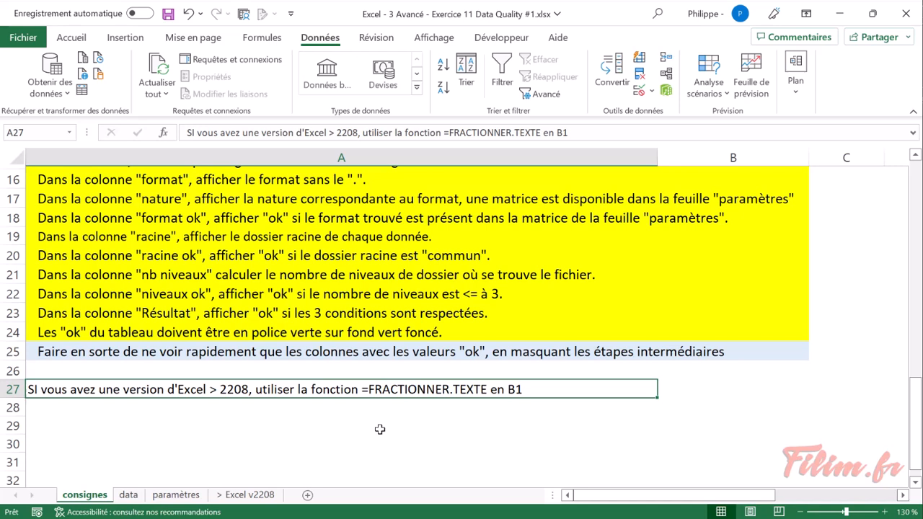
left_click(397, 390)
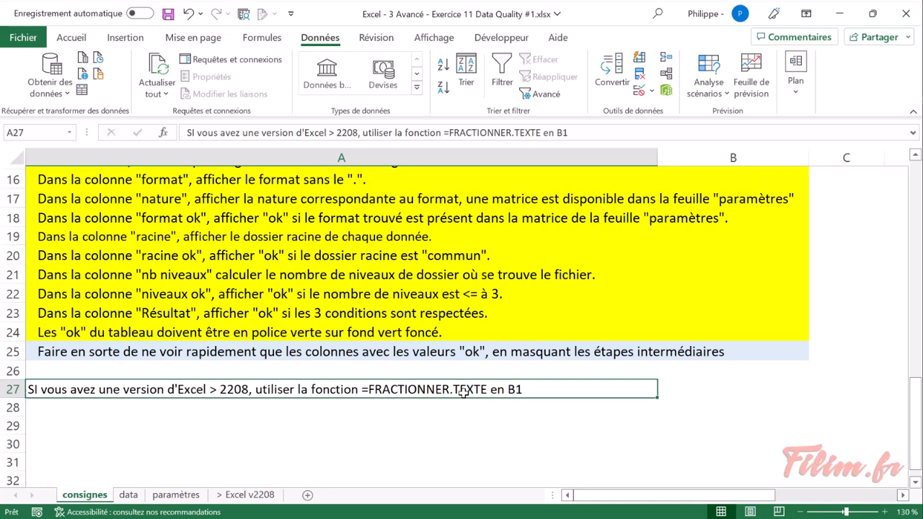
Open the "> Excel v2208" sheet and examine the file paths in A1:A7 and the cells beside A1 intended for the split.
left_click(267, 500)
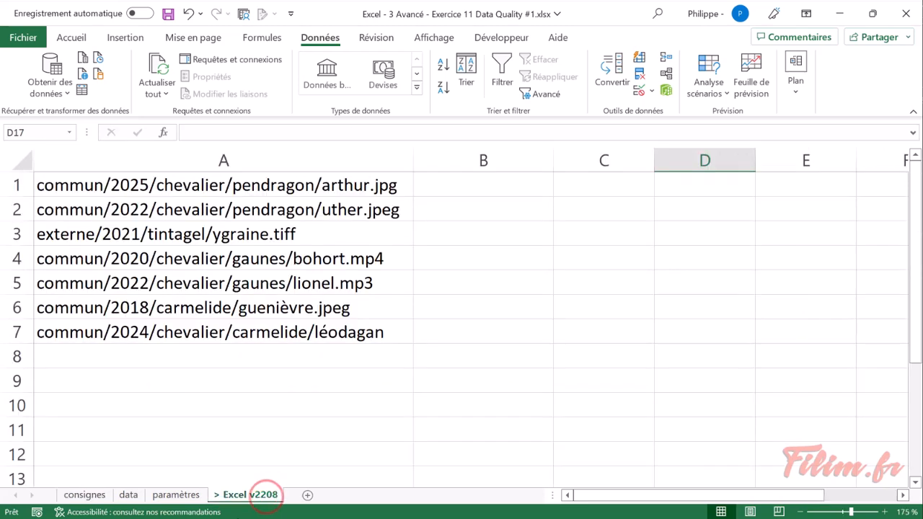
left_click_drag(252, 180, 240, 331)
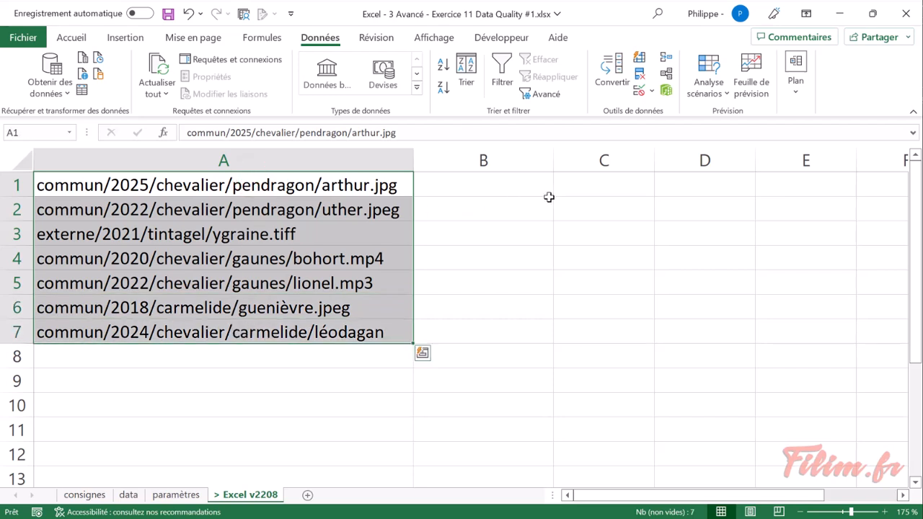
left_click(519, 185)
left_click(603, 189)
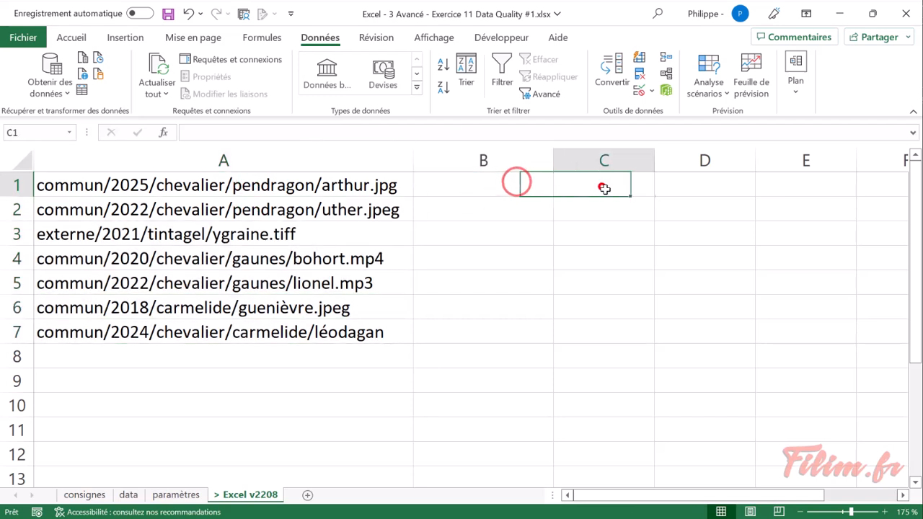
left_click(667, 189)
left_click(787, 187)
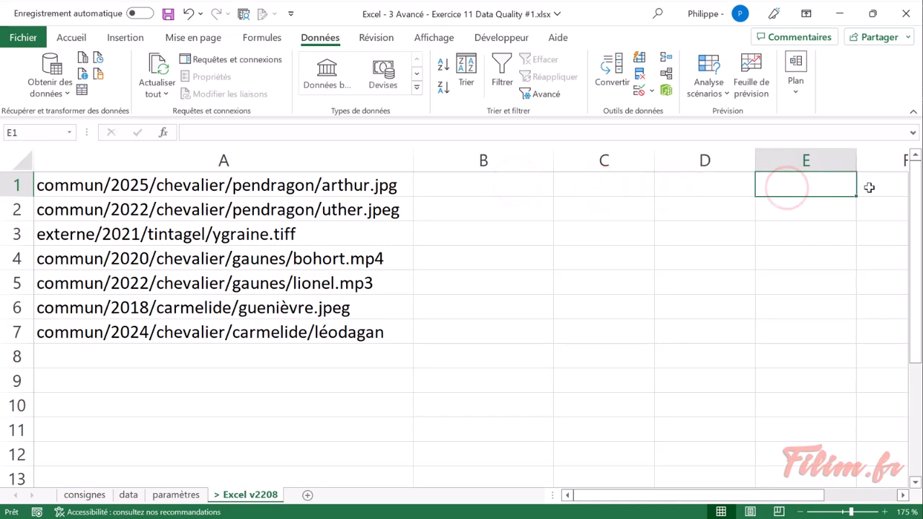
Enter =FRACTIONNER.TEXTE(A1;"/") in B1 to split the first path at each slash, and dismiss the spilled-formula notice.
left_click(509, 193)
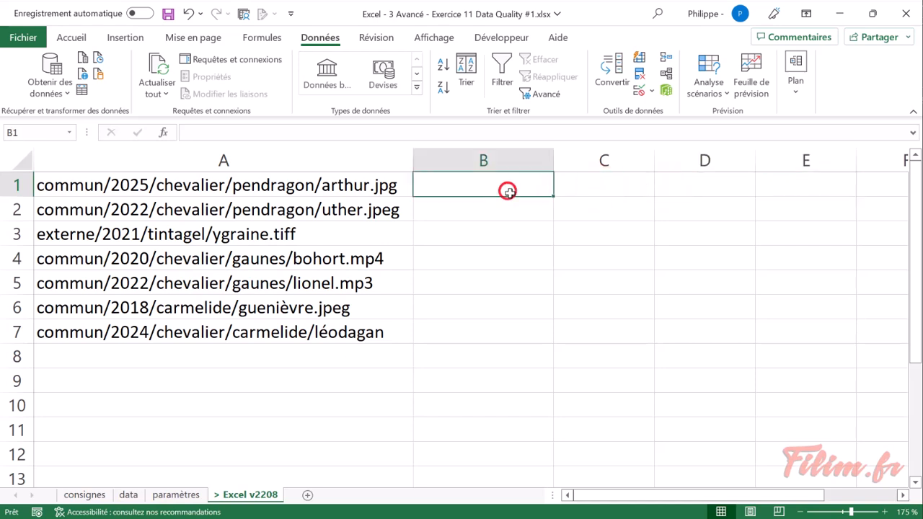
type("=fra")
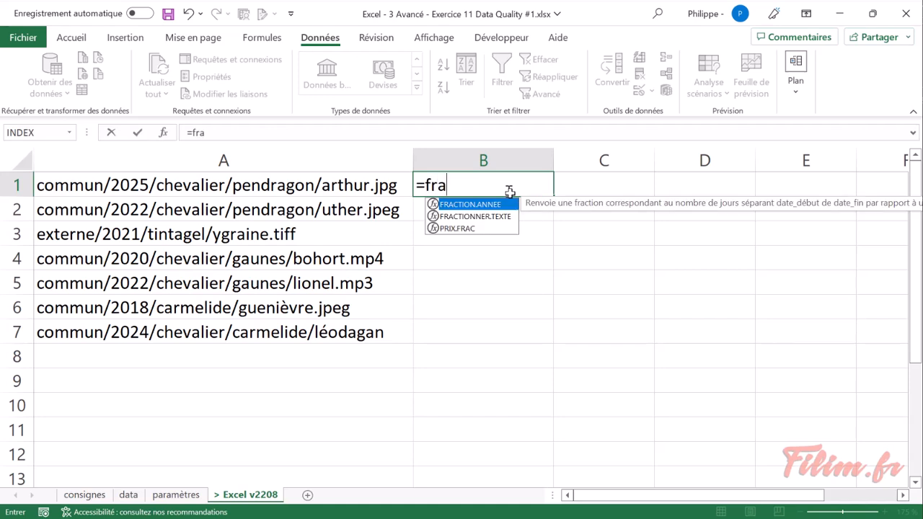
type("c")
key("Down")
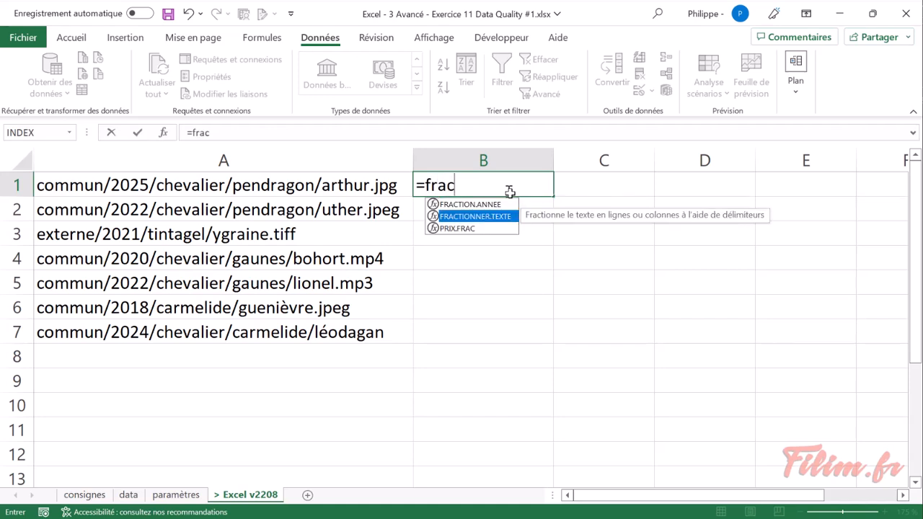
key("Tab")
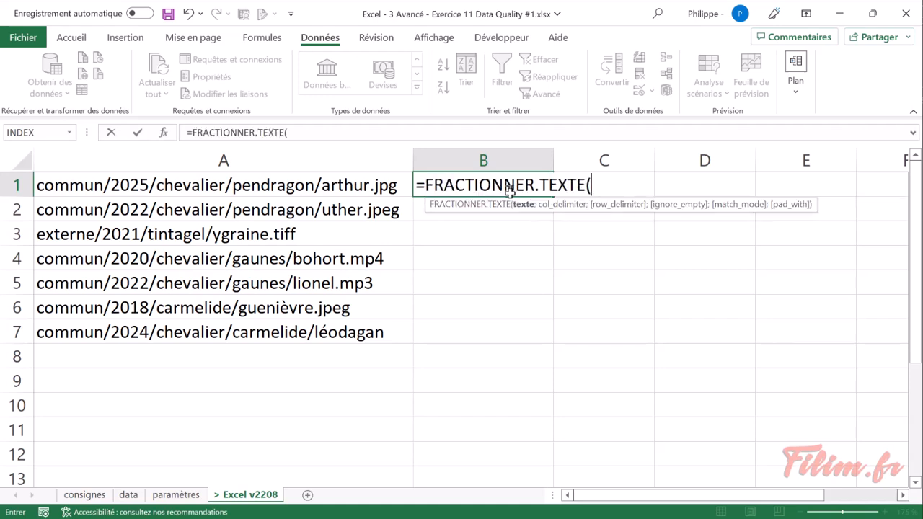
left_click(359, 184)
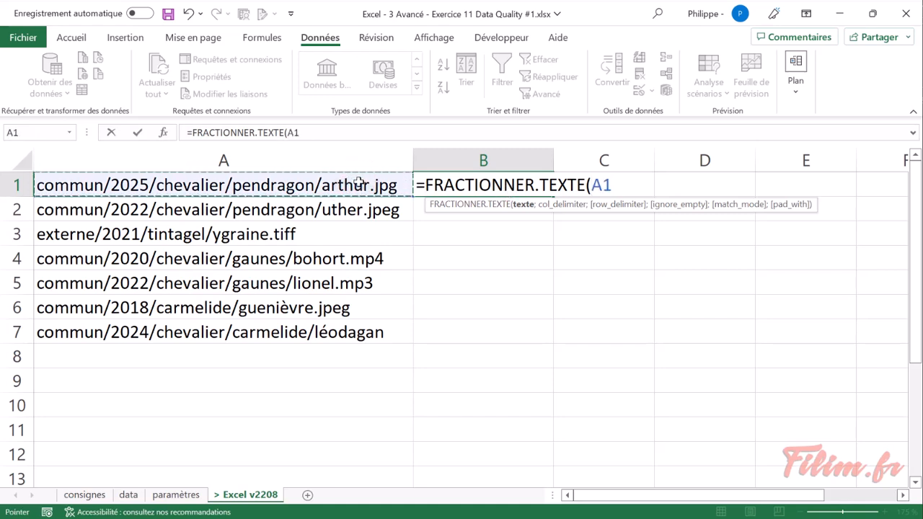
type(";\"/")
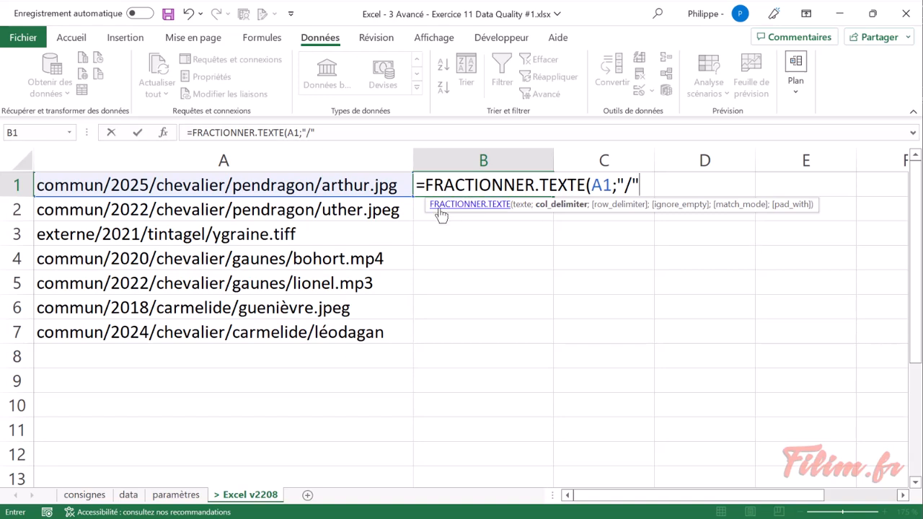
left_click(321, 127)
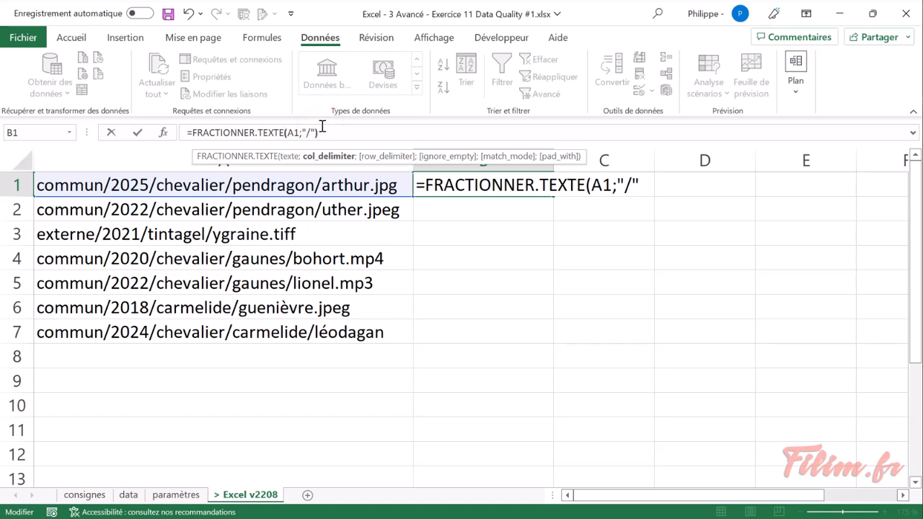
type(")")
key("Return")
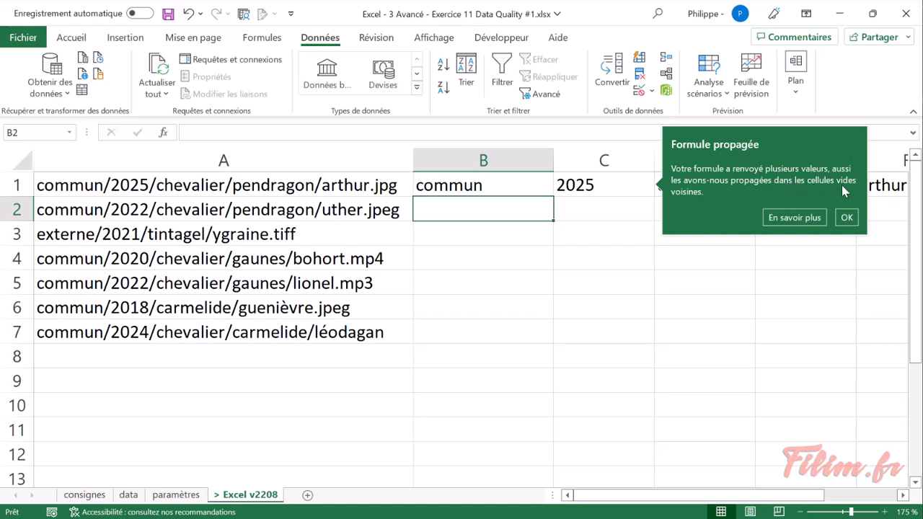
left_click(846, 217)
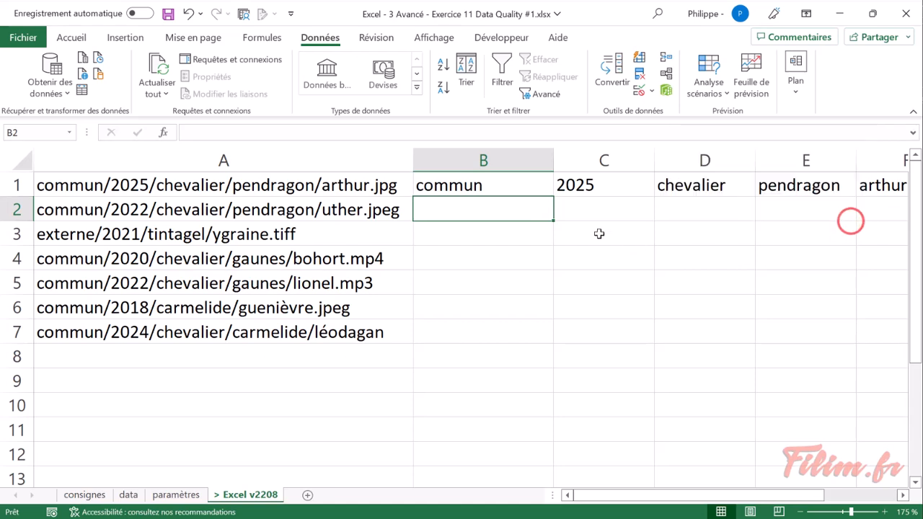
Inspect the split formula in B1 and how it applies to the spilled cells C1 and D1.
left_click(525, 192)
scroll(516, 292, "down", 1)
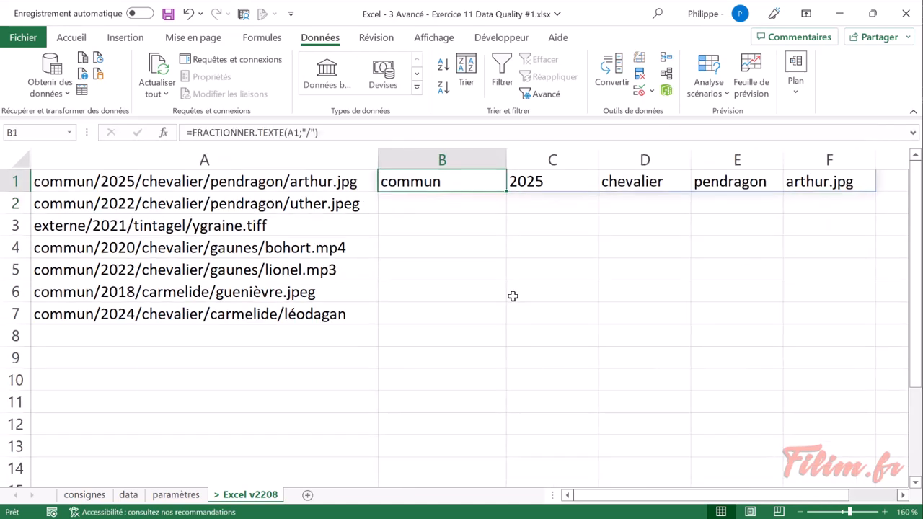
left_click(497, 260)
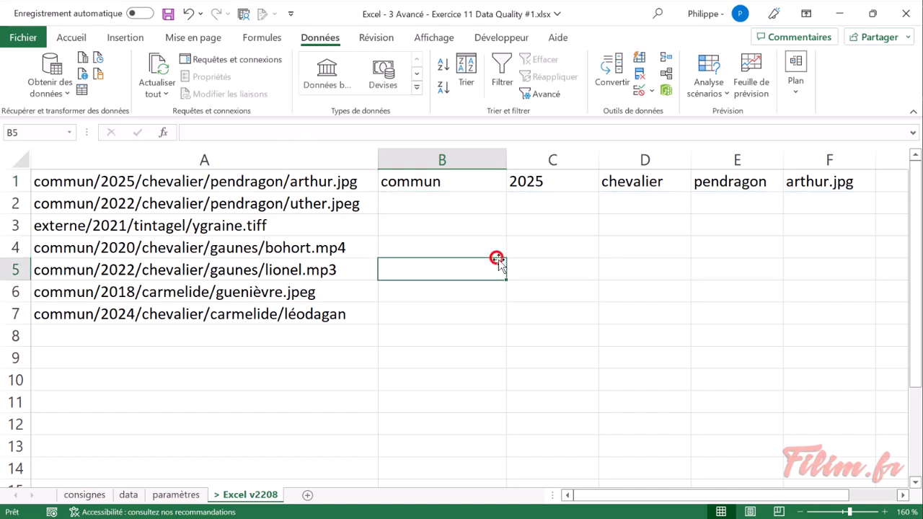
left_click(473, 186)
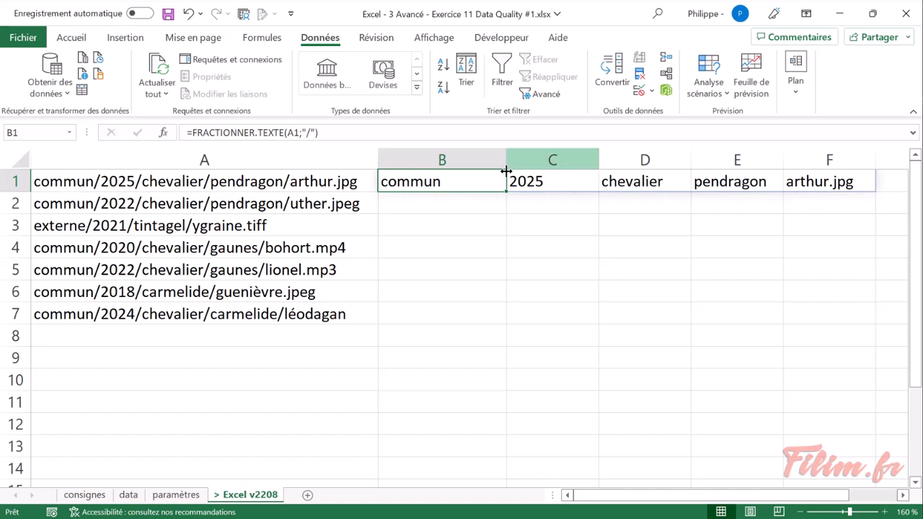
left_click(529, 178)
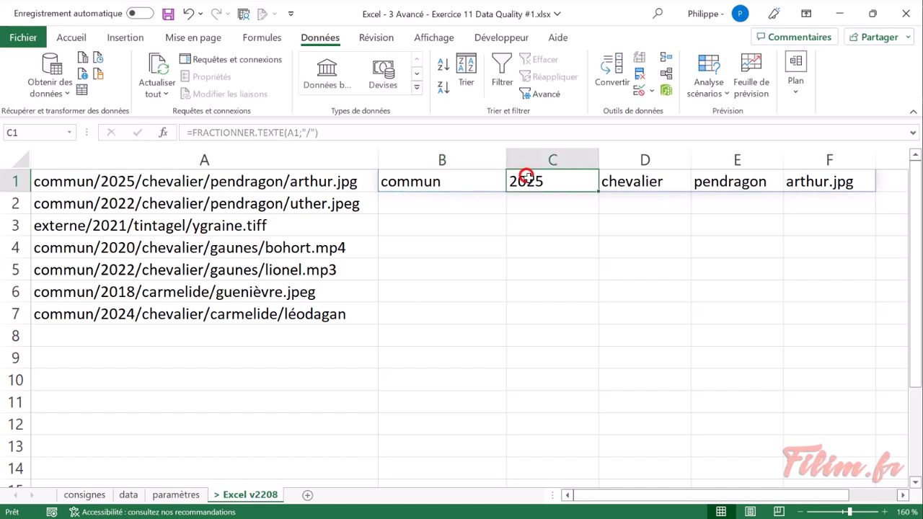
left_click(635, 181)
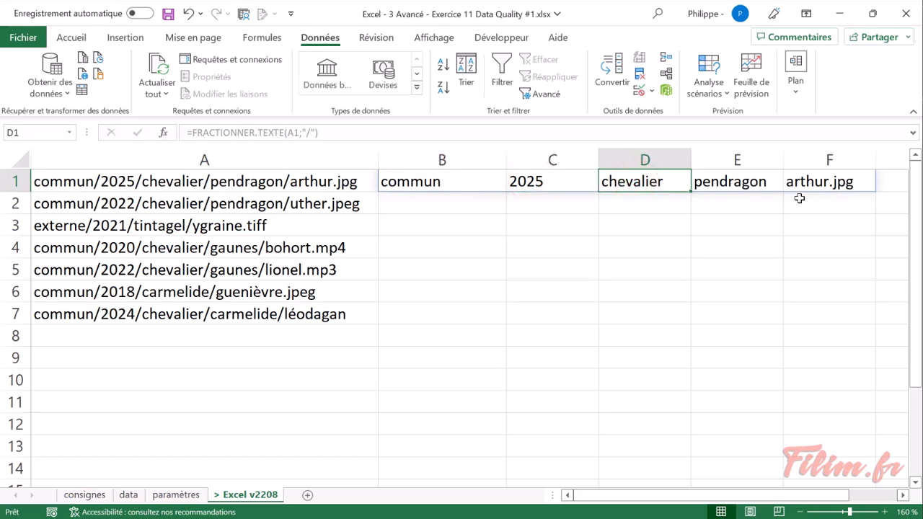
Copy the FRACTIONNER.TEXTE formula from B1 down to B7 to split all the file paths.
left_click(464, 182)
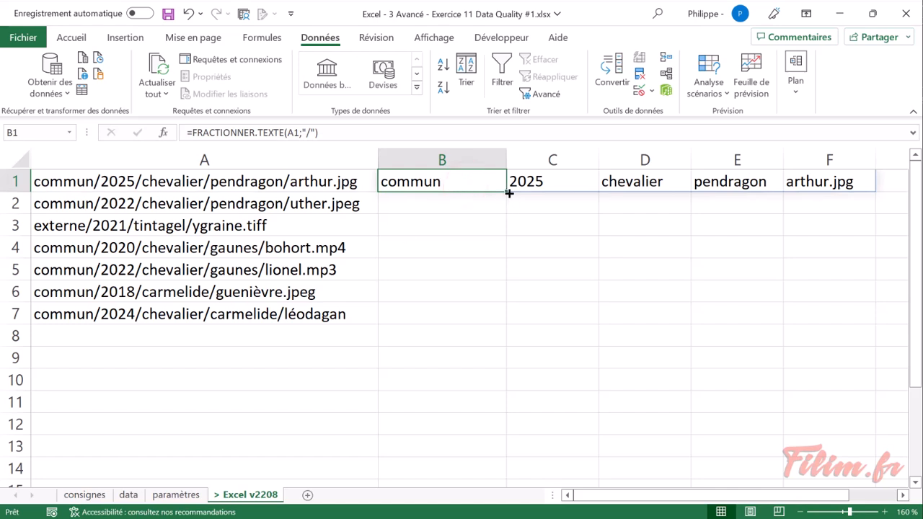
mouse_move(509, 193)
left_mouse_down()
mouse_move(503, 204)
mouse_move(509, 198)
left_mouse_up()
double_click(507, 192)
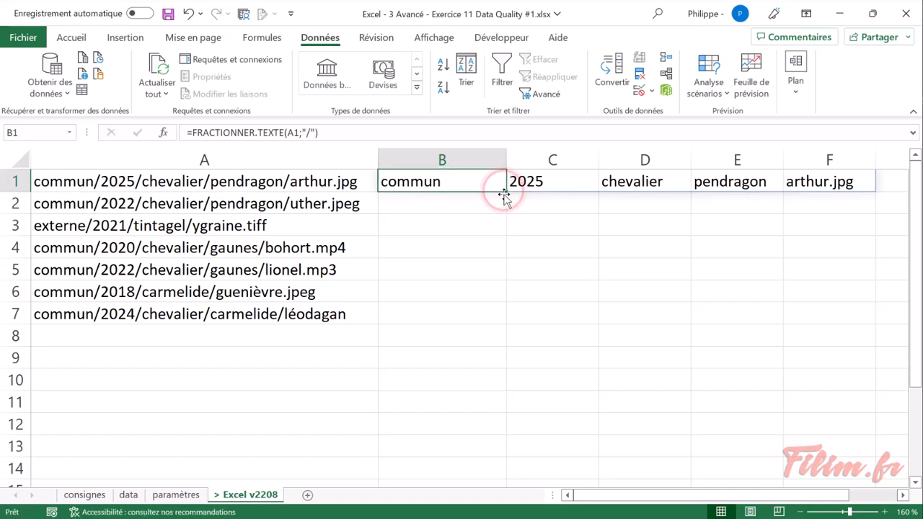
left_click_drag(506, 193, 504, 334)
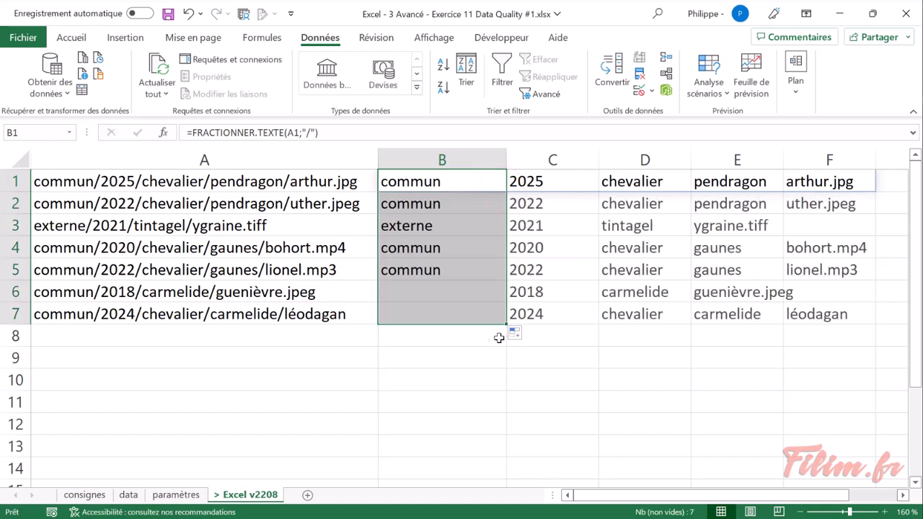
left_click(464, 378)
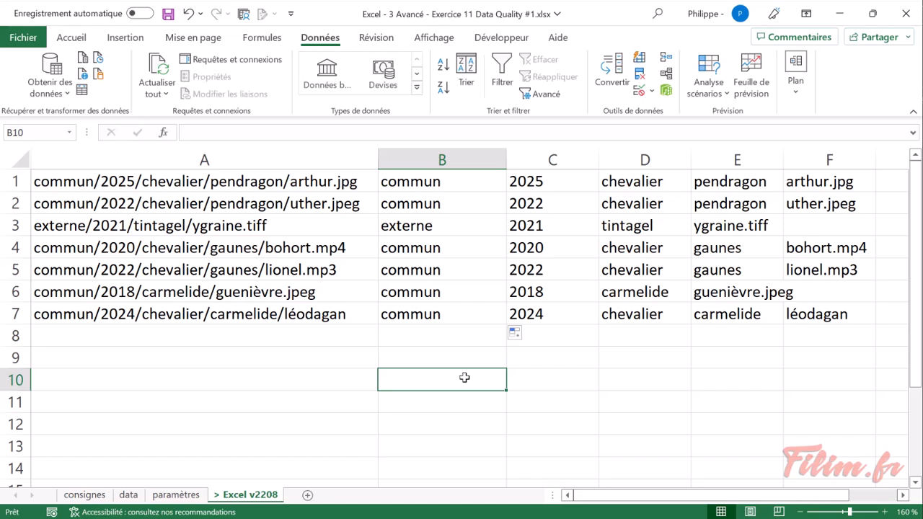
Check the split results against the paths in column A, comparing where the first and third rows end and reviewing the B1 formula.
left_click(439, 180)
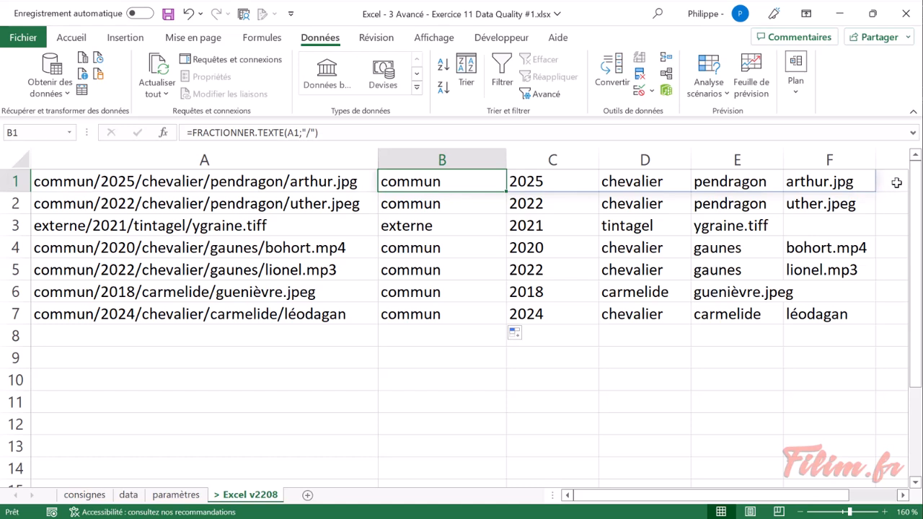
left_click(890, 186)
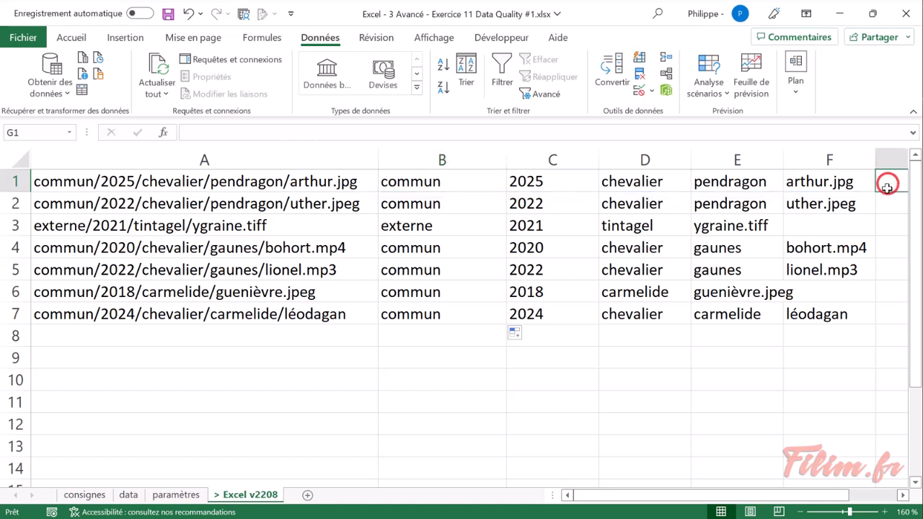
left_click(864, 202)
left_click(764, 227)
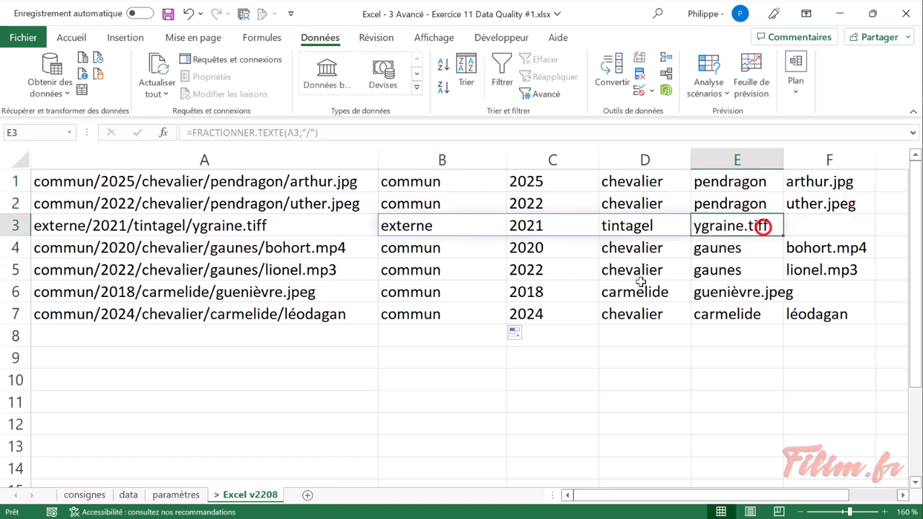
left_click(346, 184)
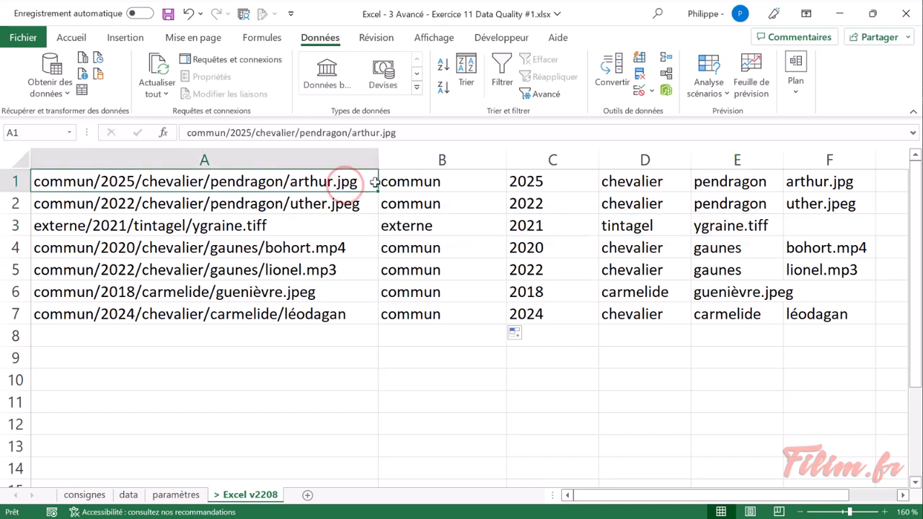
left_click(412, 185)
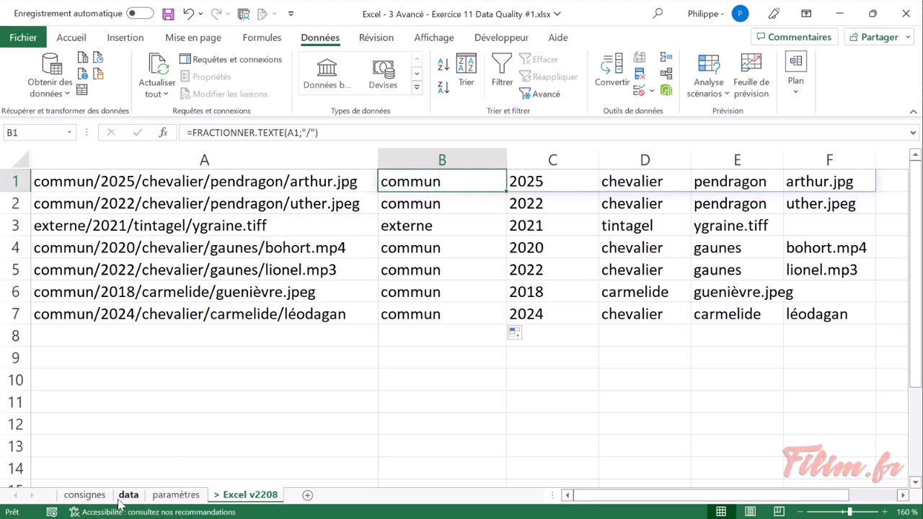
Return to the "data" sheet and review the file quality table with its format, racine, niveaux and Résultat columns.
left_click(128, 495)
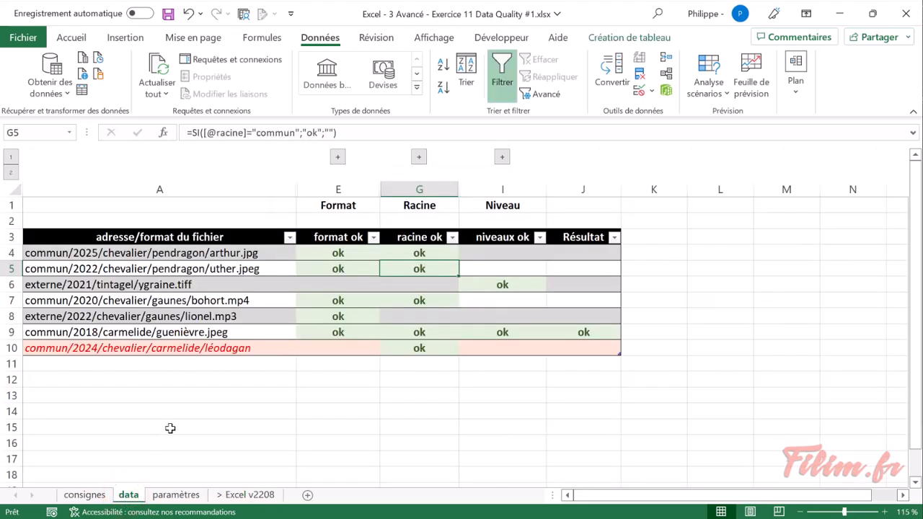
scroll(247, 442, "up", 2)
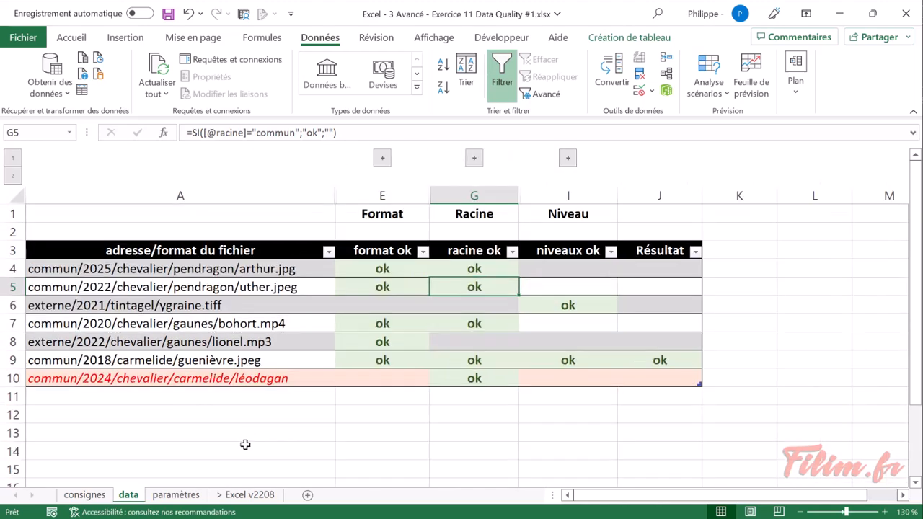